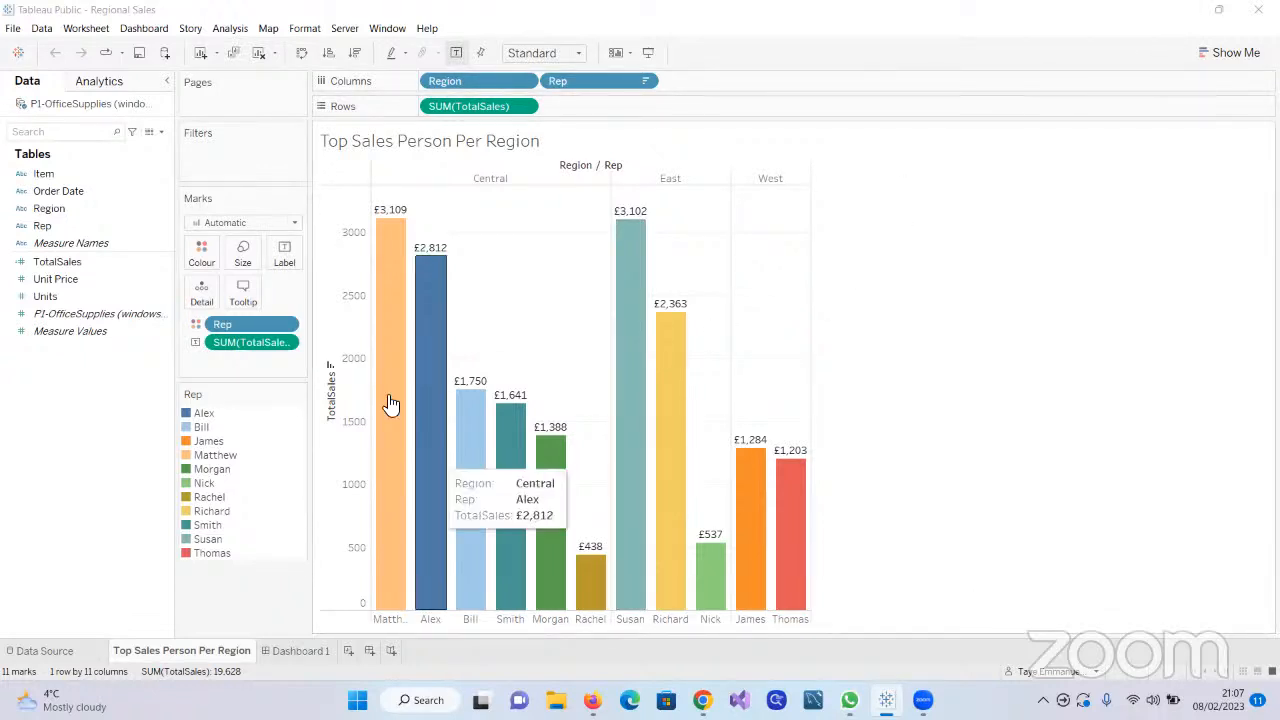
Create a new blank workbook and maximize its window
{"action": "left_click", "coordinate": [12, 30]}
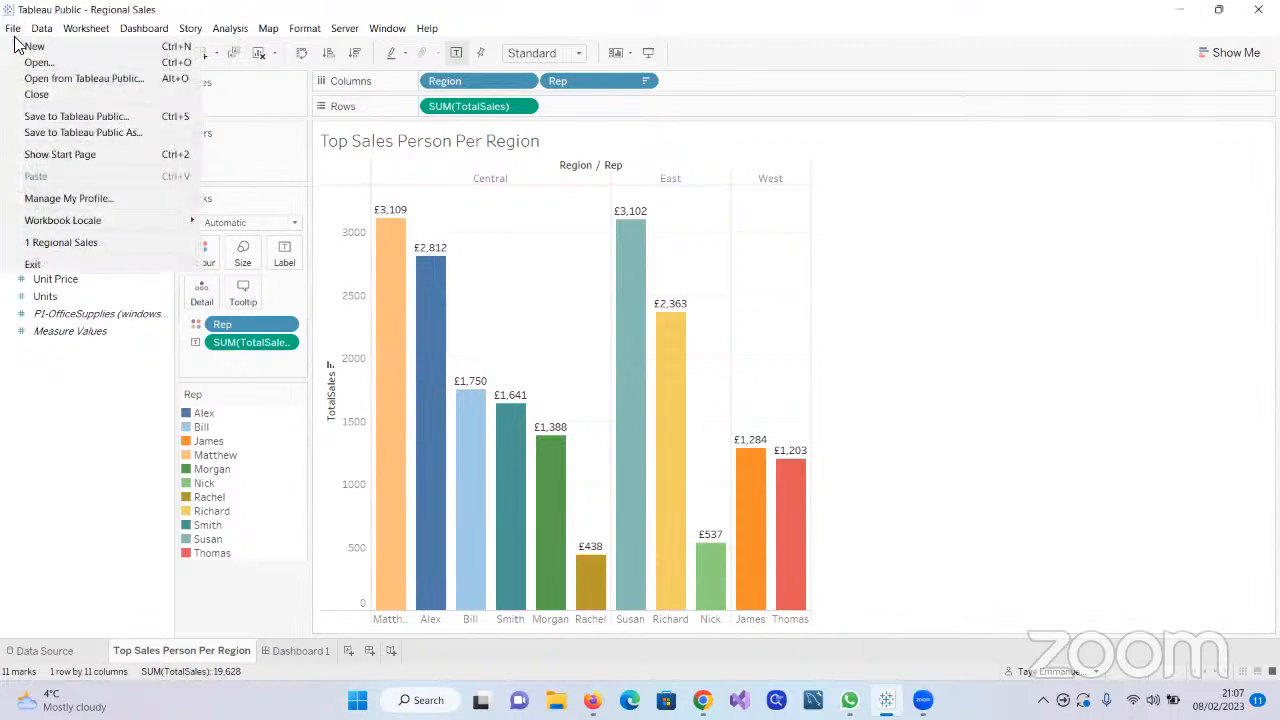
{"action": "left_click", "coordinate": [76, 48]}
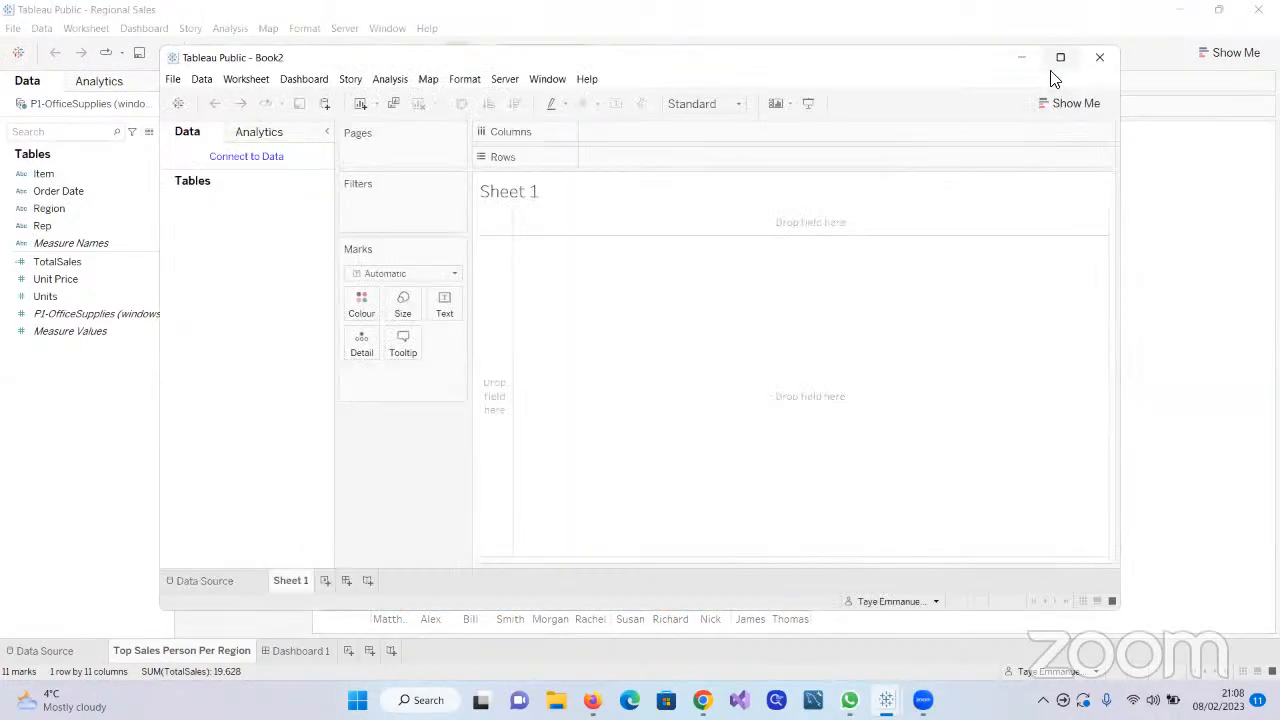
{"action": "left_click", "coordinate": [1060, 58]}
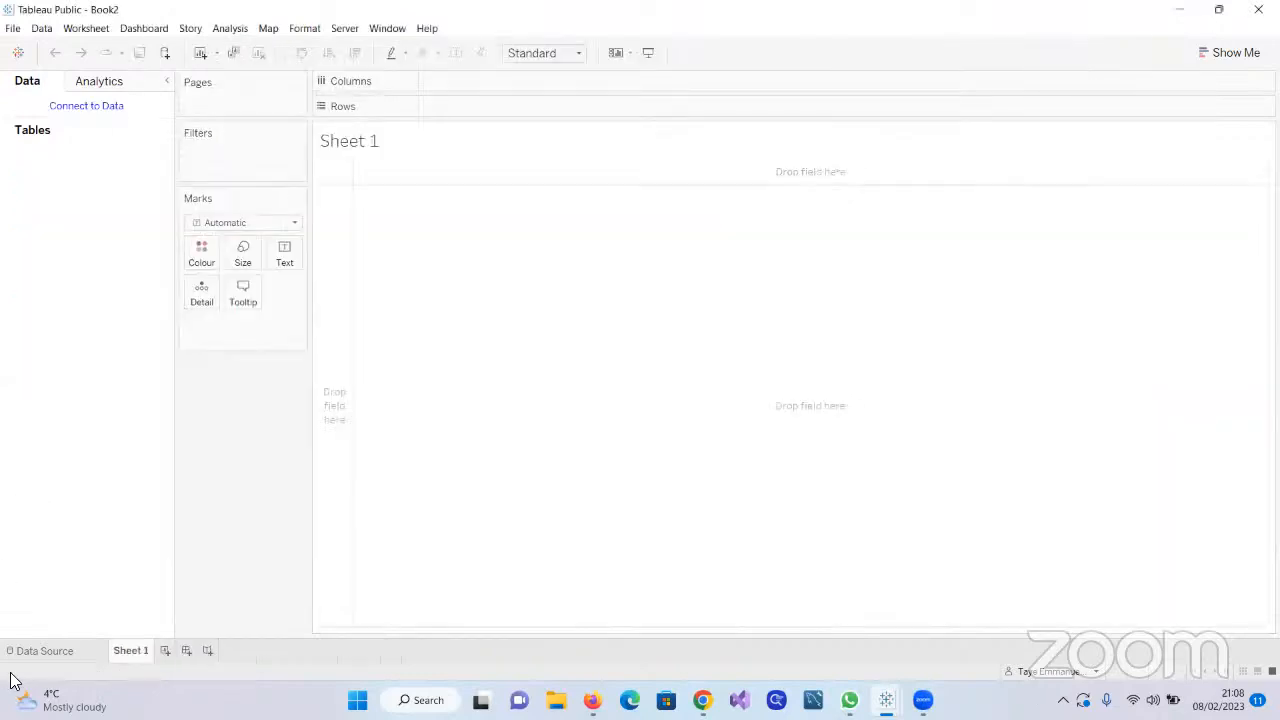
Connect the workbook to the Microsoft Excel file P1-Long-Term-Unemployment-Statistics from the Downloads folder
{"action": "left_click", "coordinate": [18, 651]}
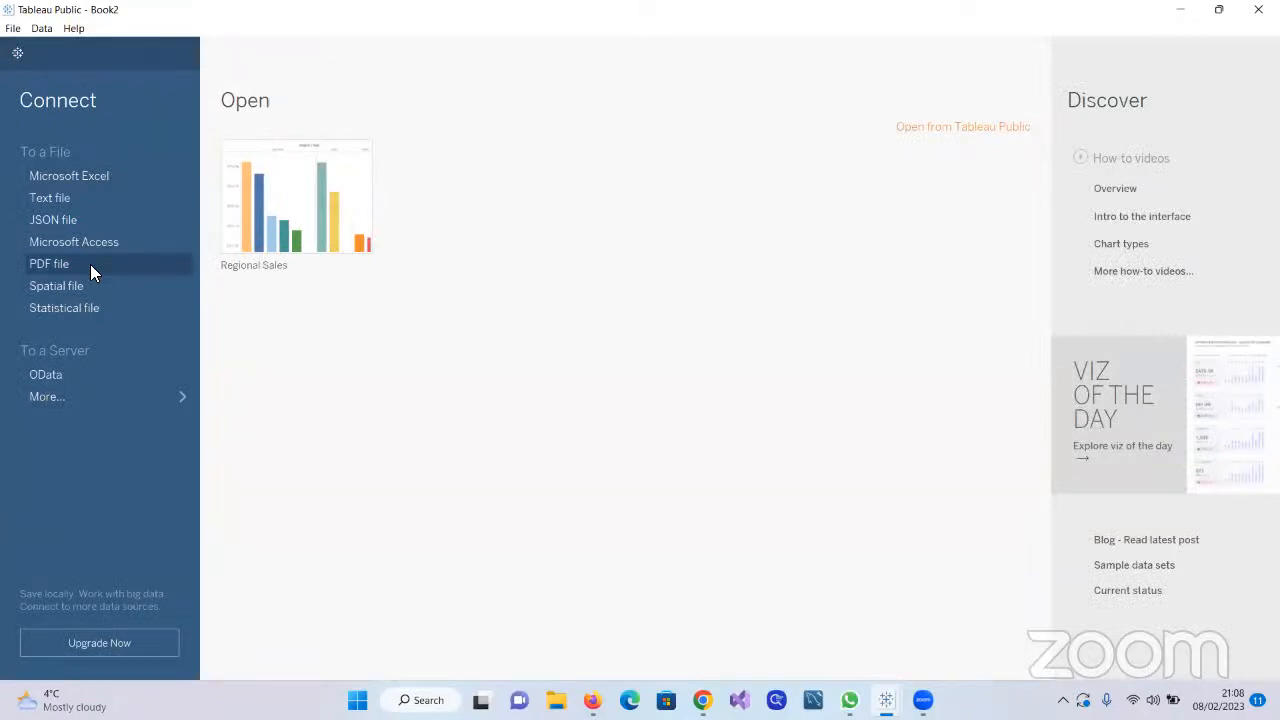
{"action": "left_click", "coordinate": [97, 176]}
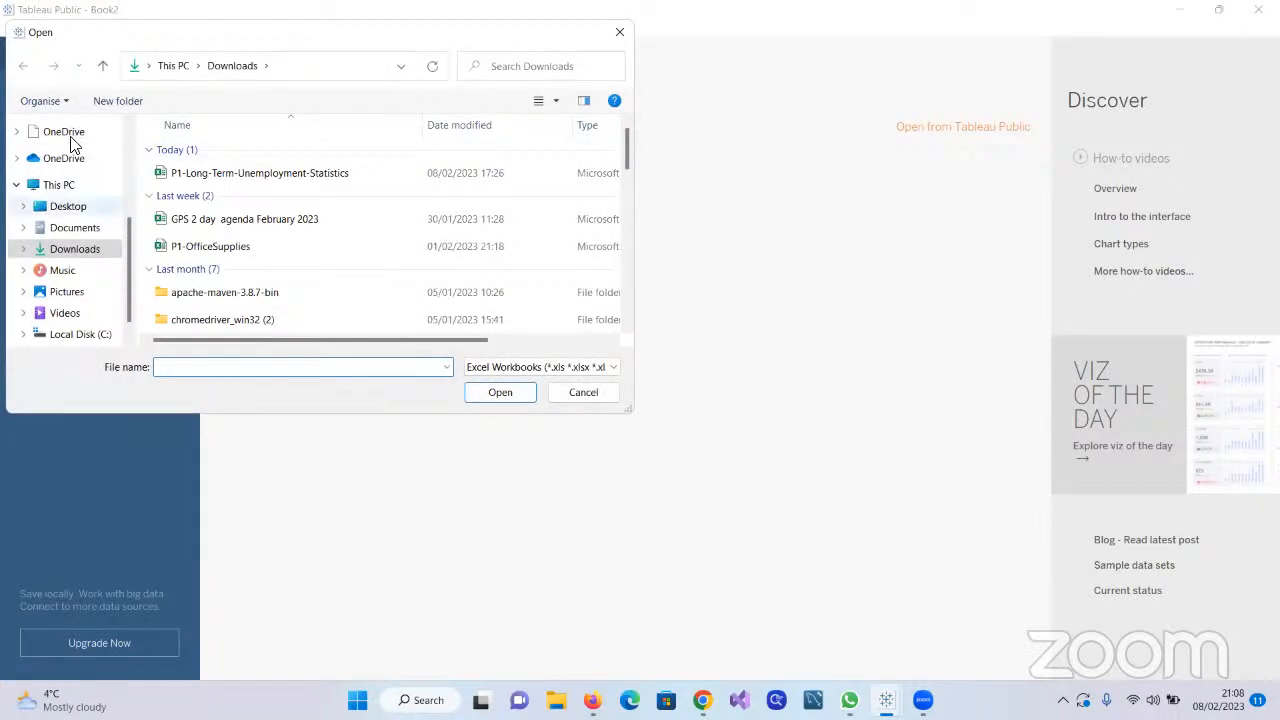
{"action": "left_click", "coordinate": [226, 175]}
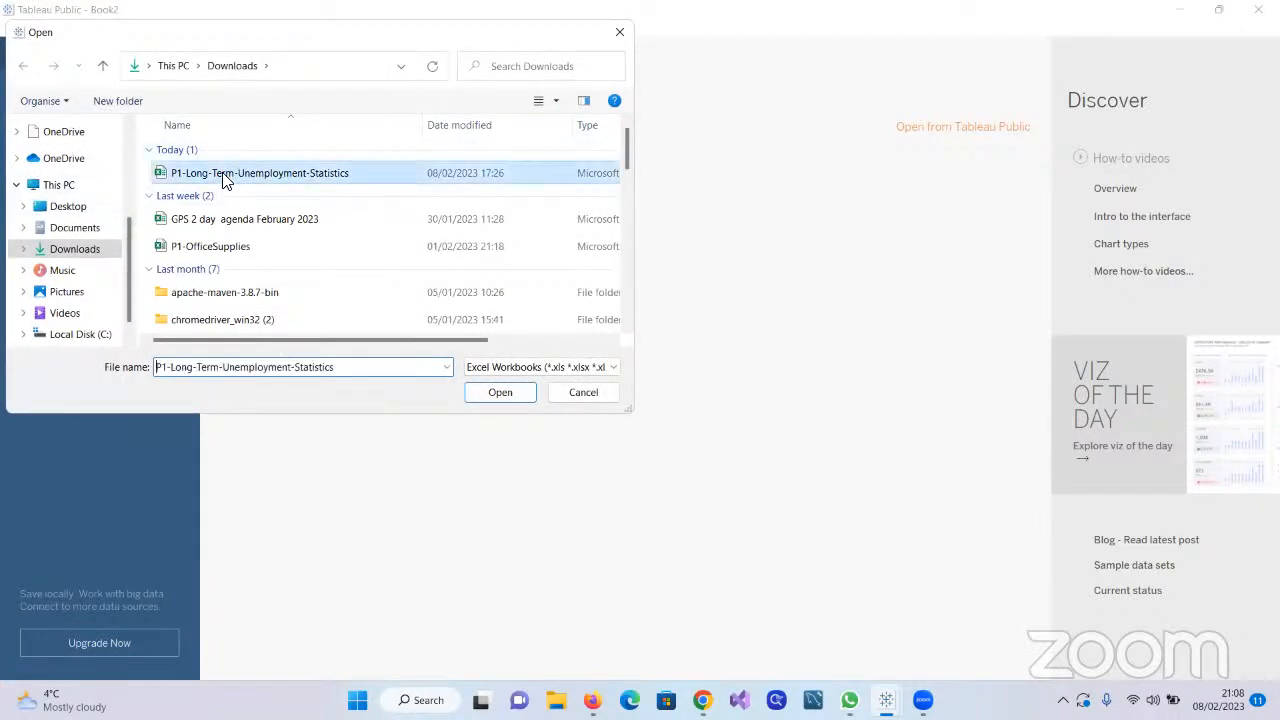
{"action": "left_click", "coordinate": [499, 396]}
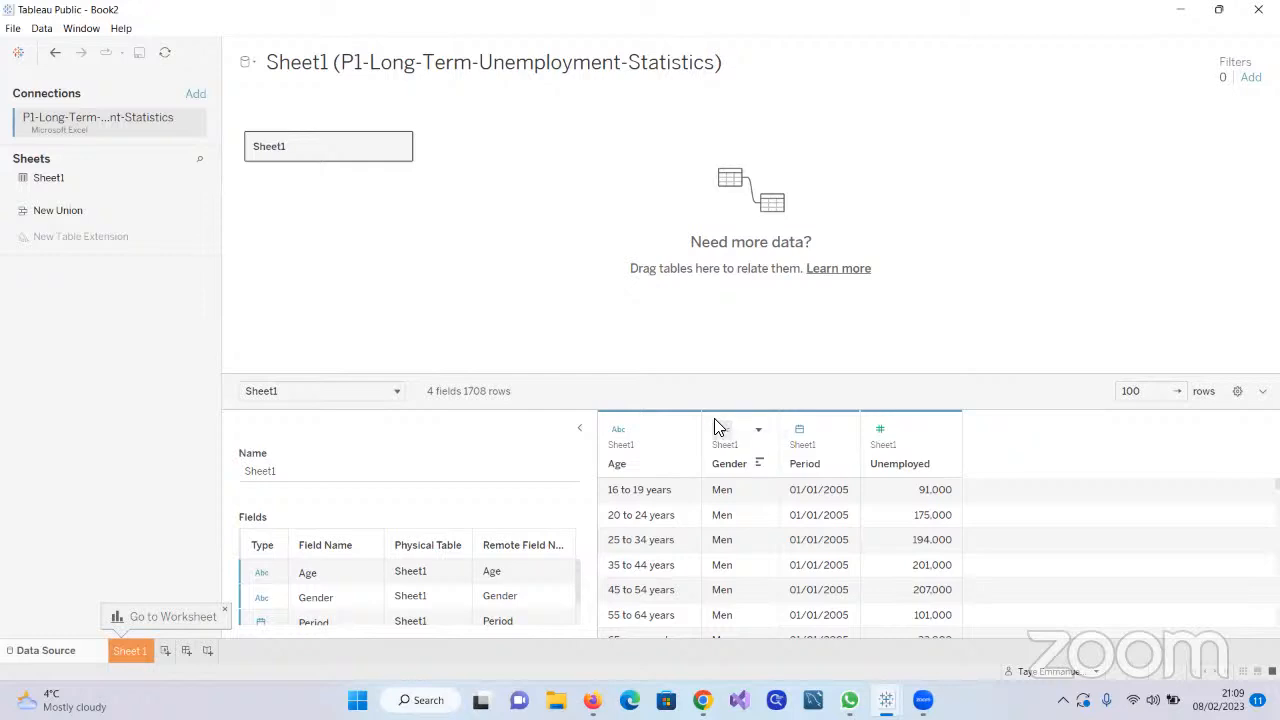
{"action": "left_click", "coordinate": [716, 427]}
{"action": "left_click", "coordinate": [695, 352]}
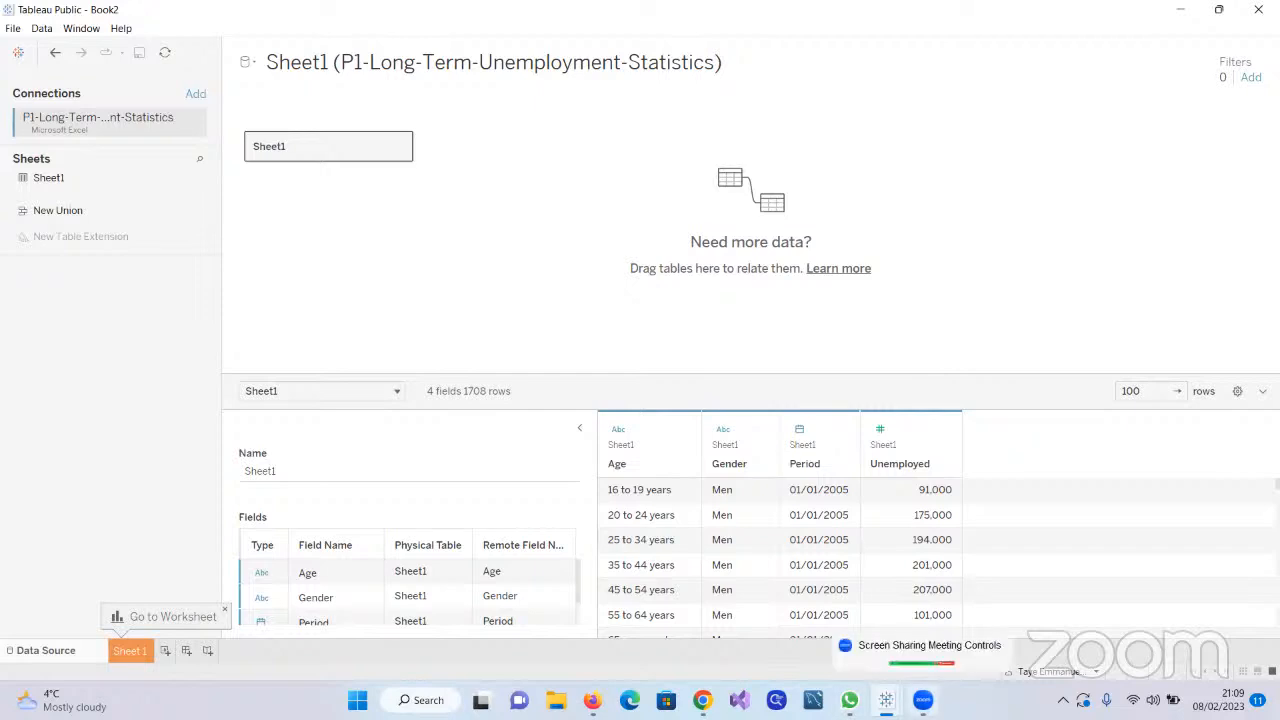
{"action": "left_click", "coordinate": [923, 700]}
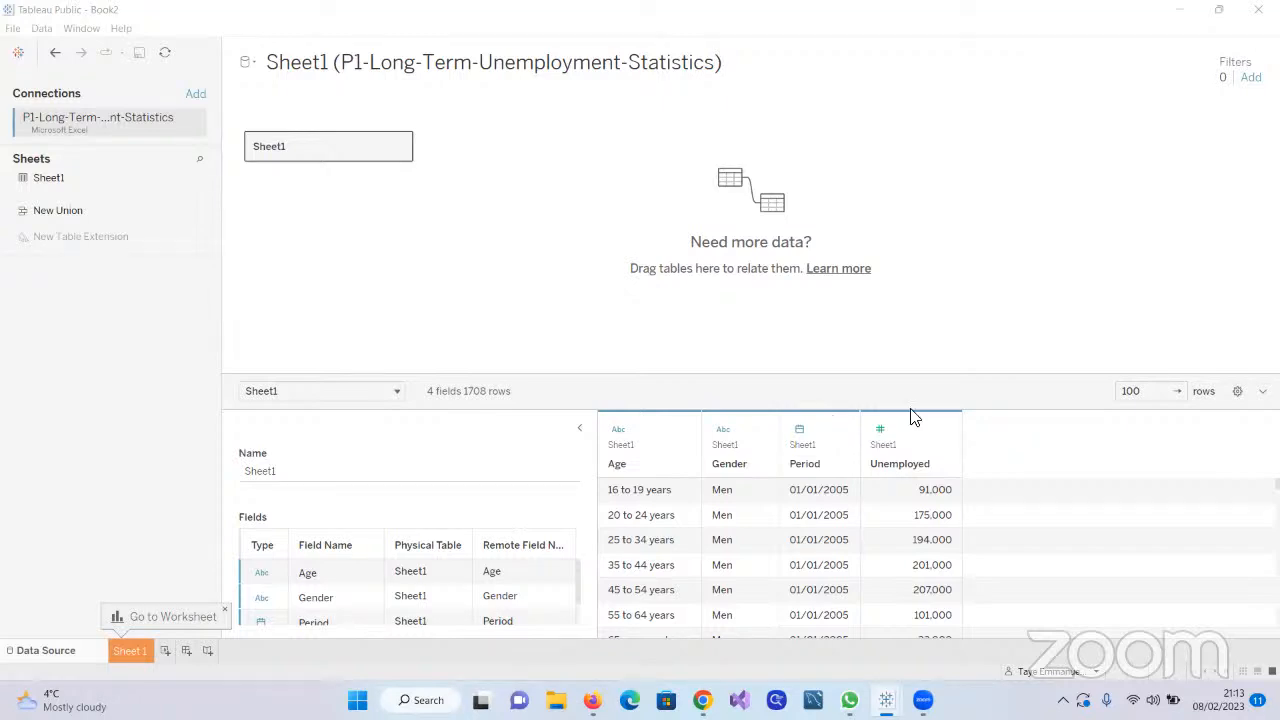
Switch to Telegram Web in Chrome and open the 2023W Data Analysis Squad group chat
{"action": "mouse_move", "coordinate": [849, 700]}
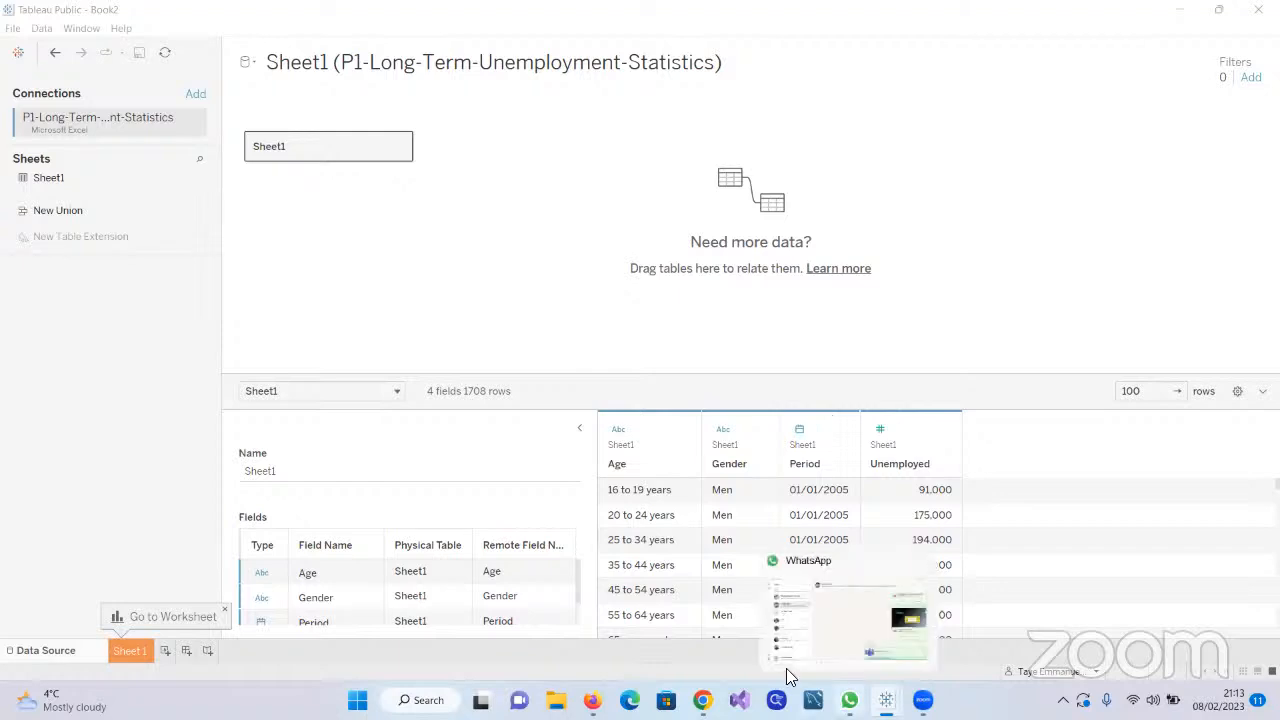
{"action": "mouse_move", "coordinate": [703, 698]}
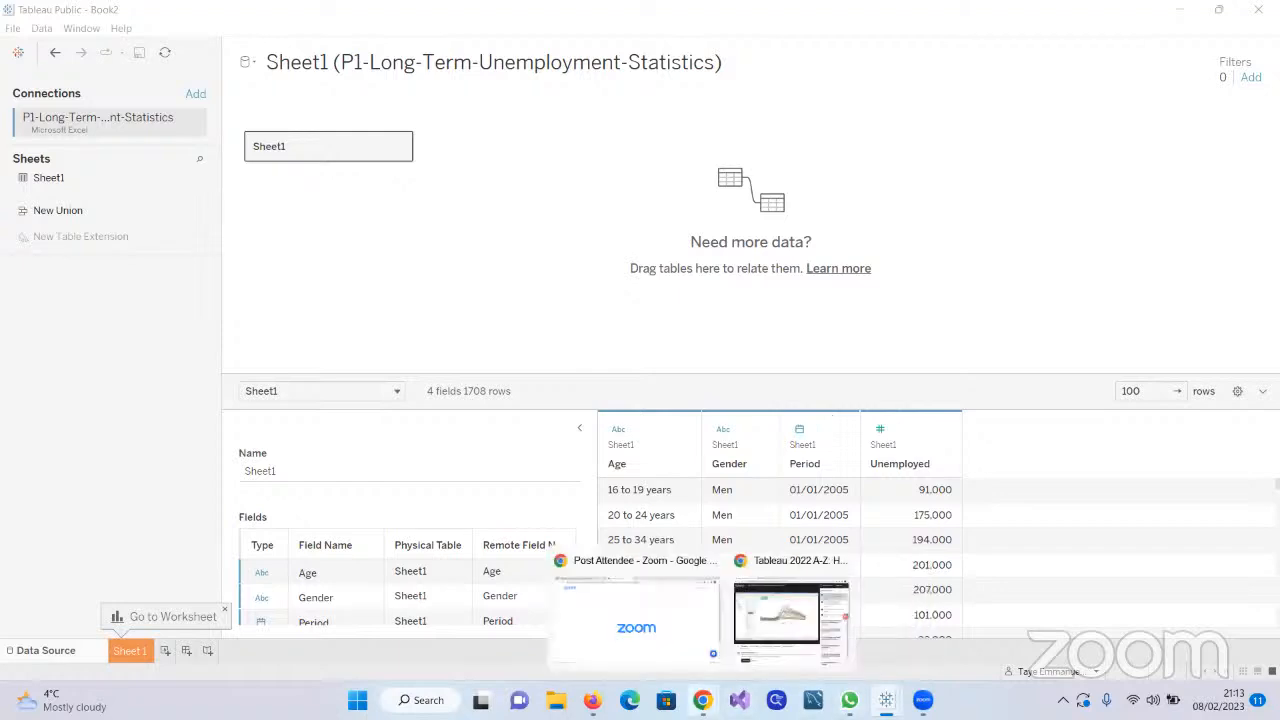
{"action": "left_click", "coordinate": [665, 637]}
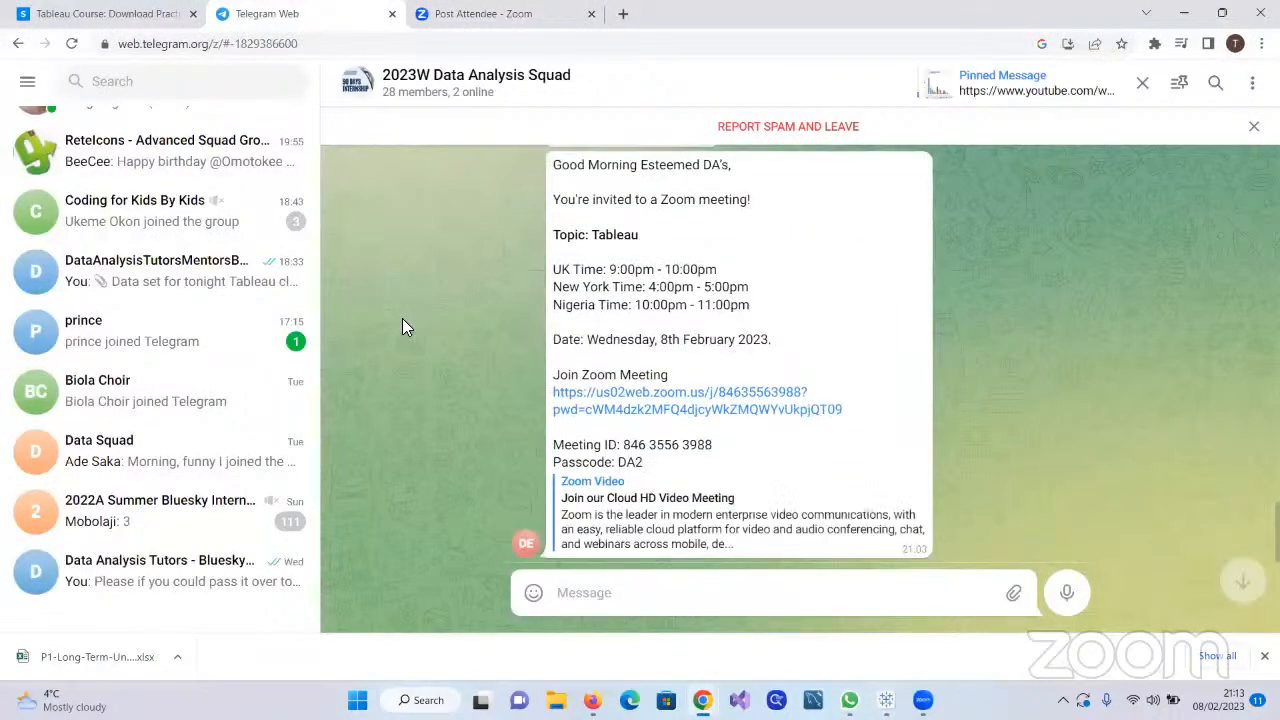
{"action": "scroll", "coordinate": [163, 251], "scroll_direction": "up", "scroll_amount": 3}
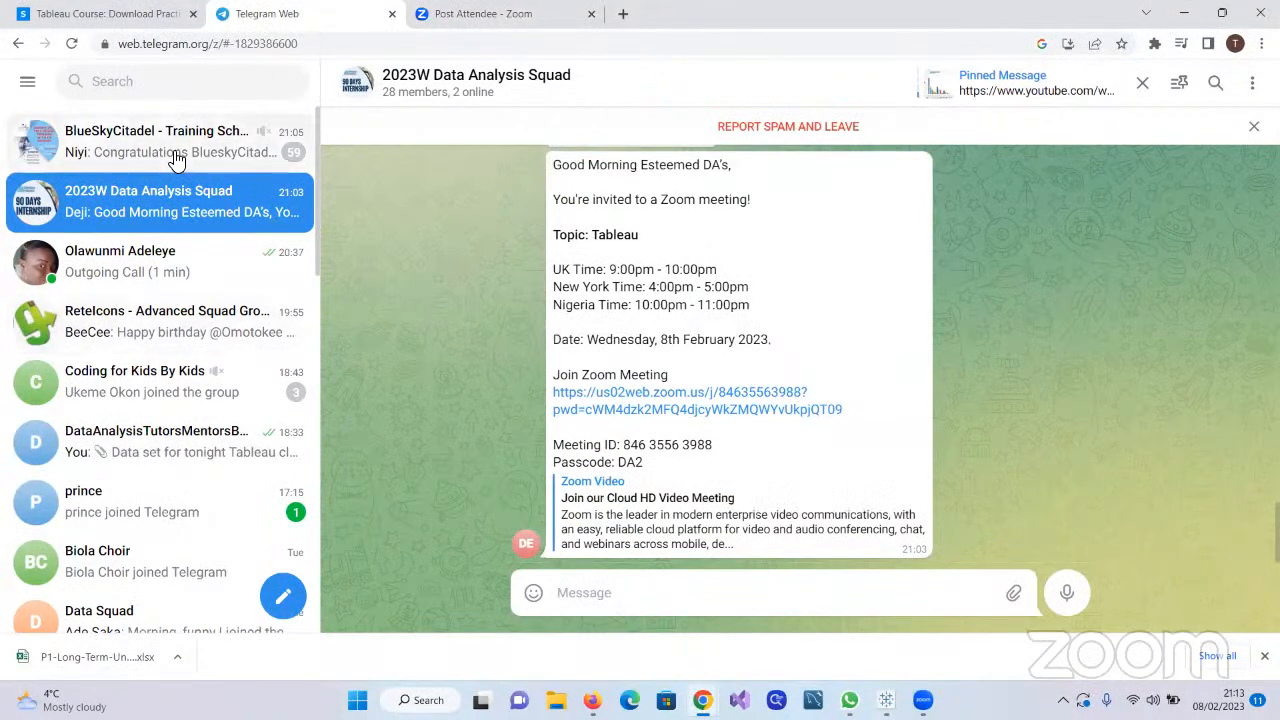
{"action": "left_click", "coordinate": [176, 160]}
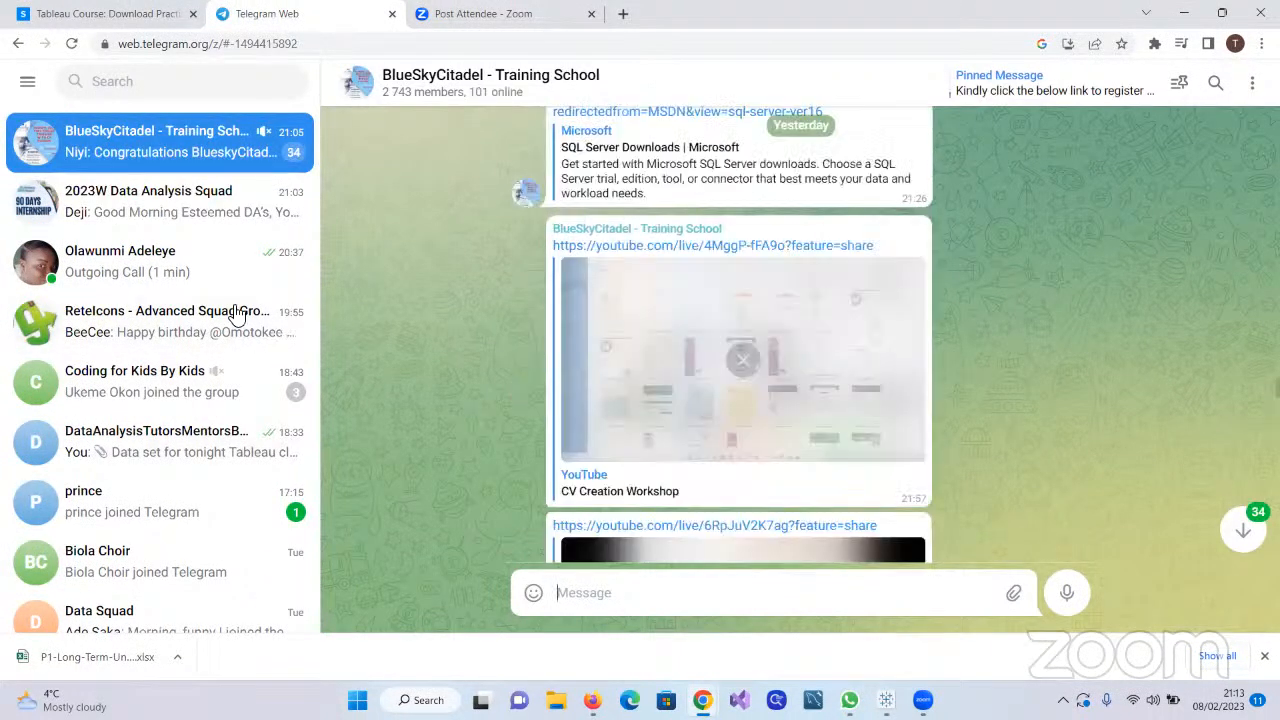
{"action": "left_click", "coordinate": [190, 206]}
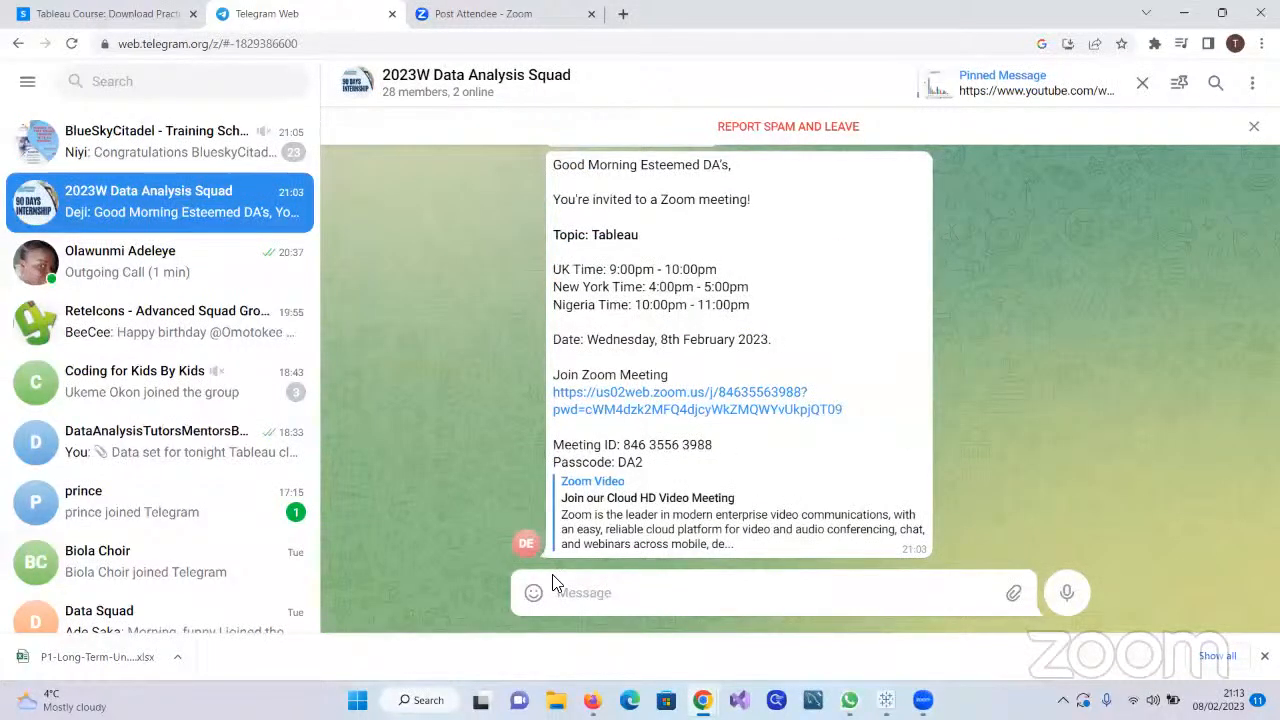
Send the P1-Long-Term-Unemployment-Statistics file to the 2023W Data Analysis Squad chat and return to Tableau Public
{"action": "mouse_move", "coordinate": [1013, 592]}
{"action": "left_click", "coordinate": [918, 516]}
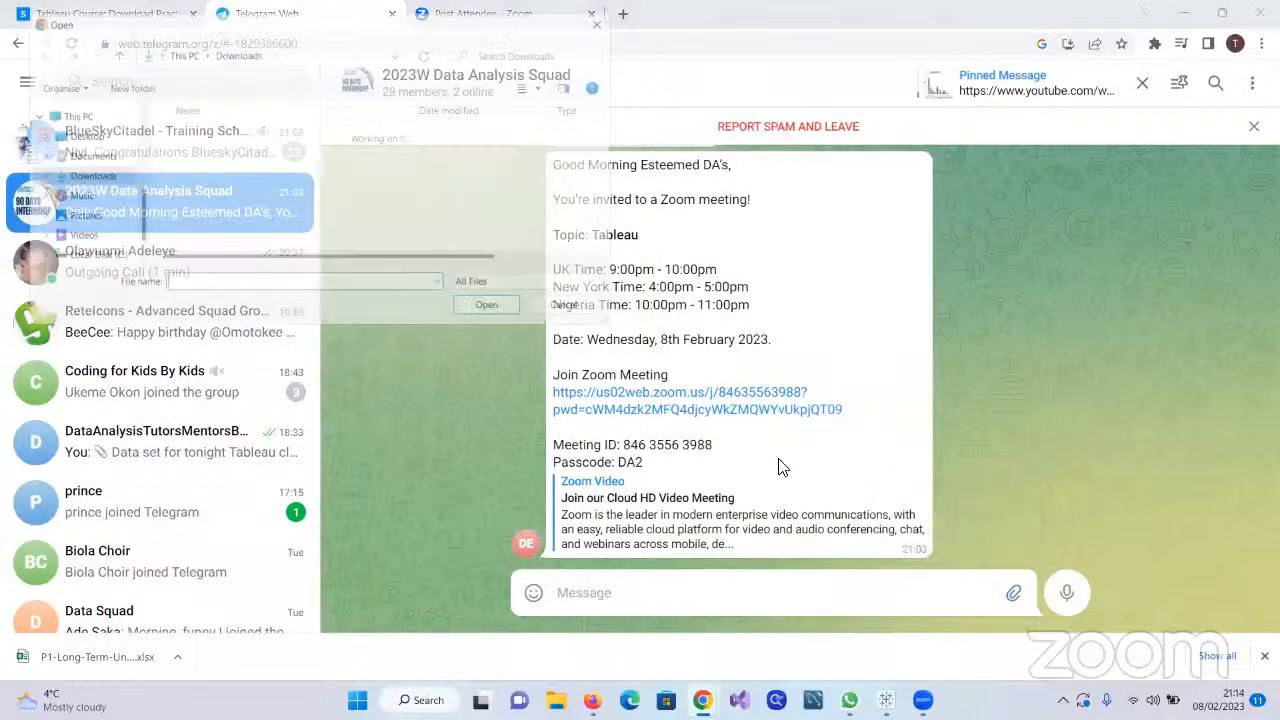
{"action": "left_click", "coordinate": [353, 158]}
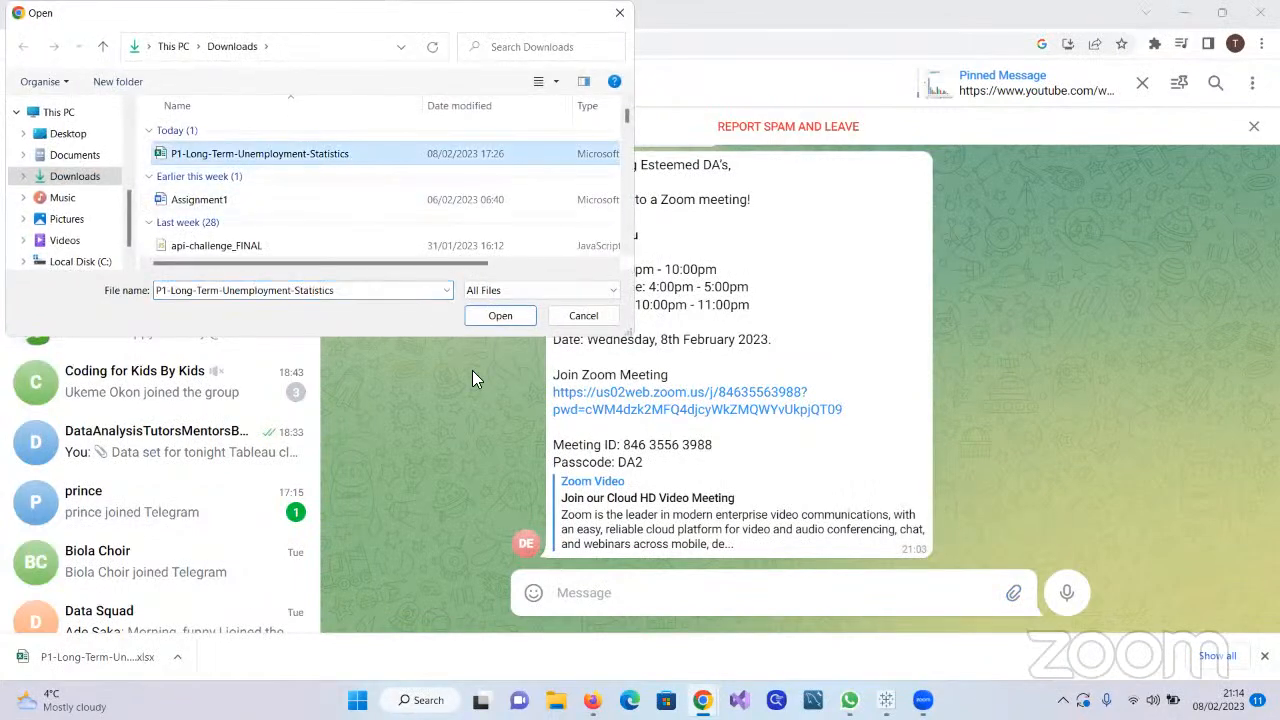
{"action": "left_click", "coordinate": [492, 316]}
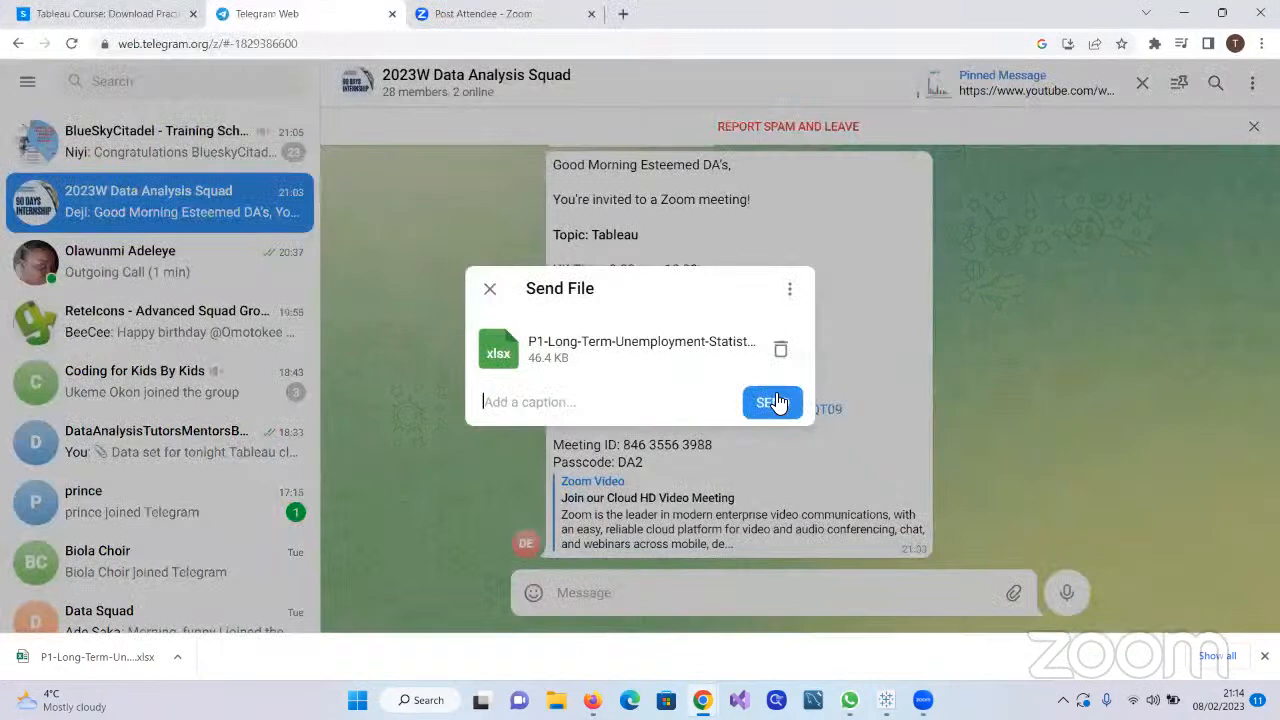
{"action": "left_click", "coordinate": [778, 401]}
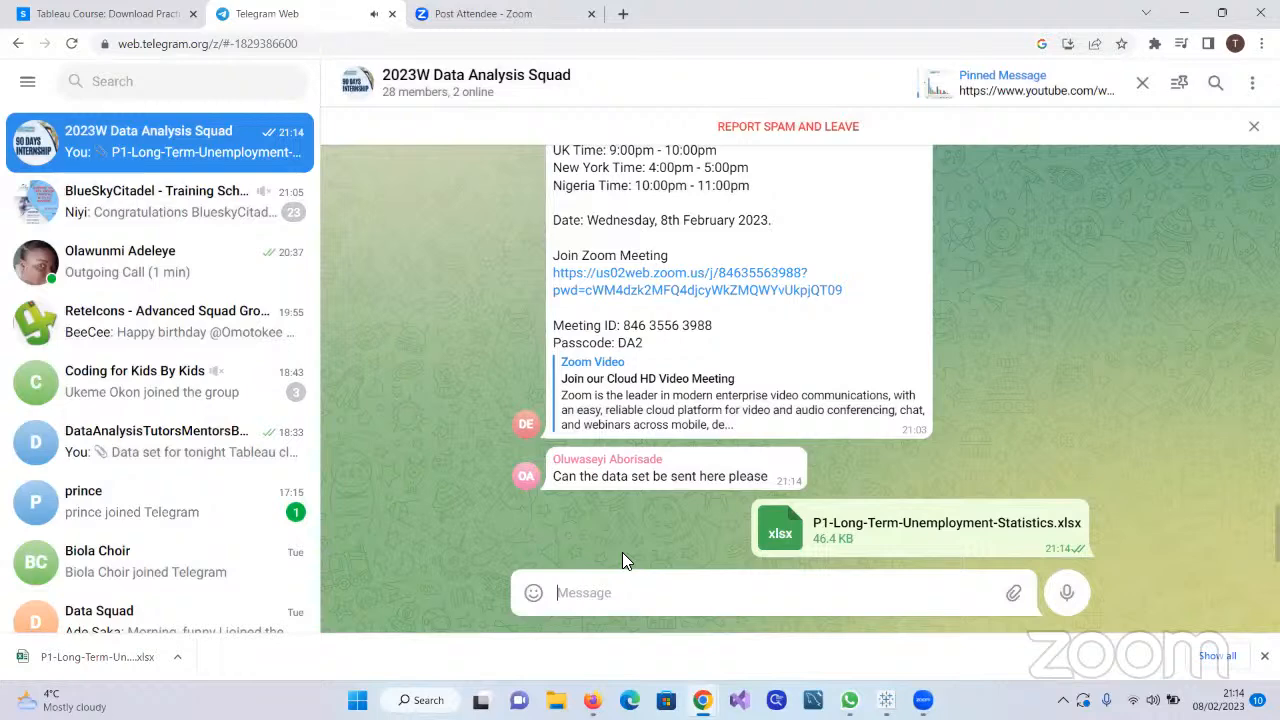
{"action": "left_click", "coordinate": [1195, 11]}
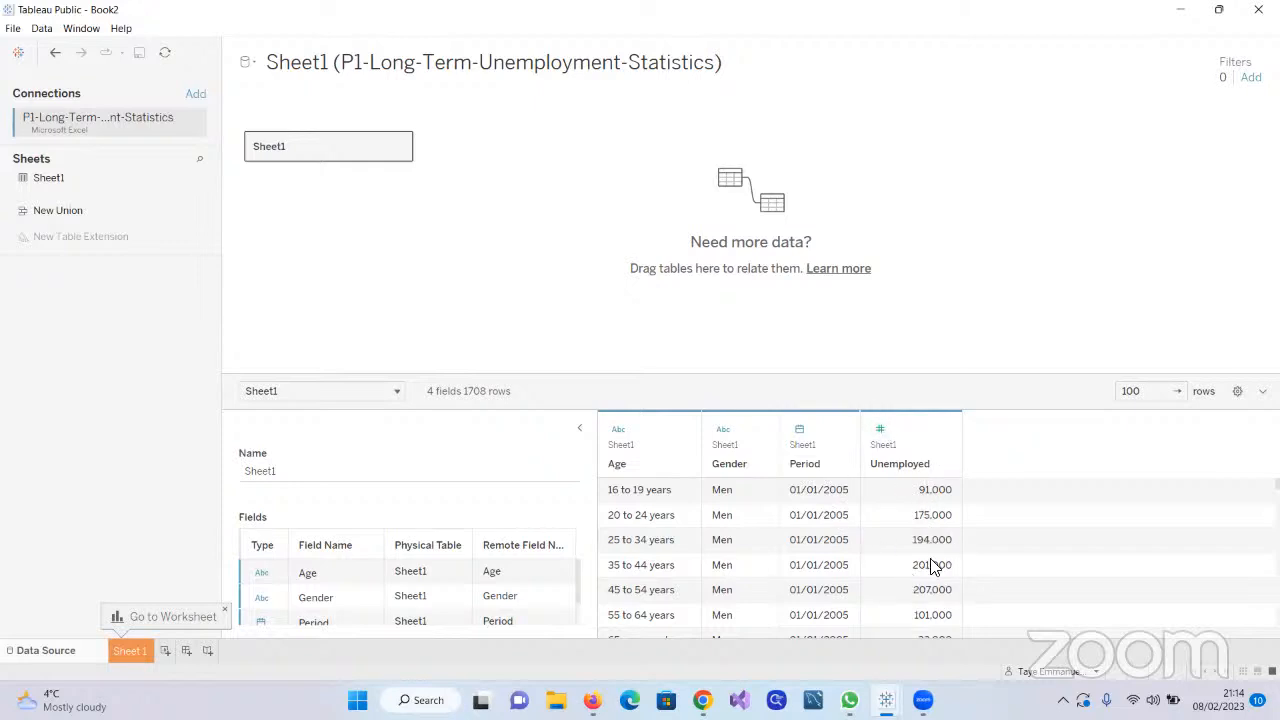
Examine the Age, Gender, Period and Unemployed values across the rows of the Sheet1 data preview
{"action": "scroll", "coordinate": [930, 563], "scroll_direction": "down", "scroll_amount": 3}
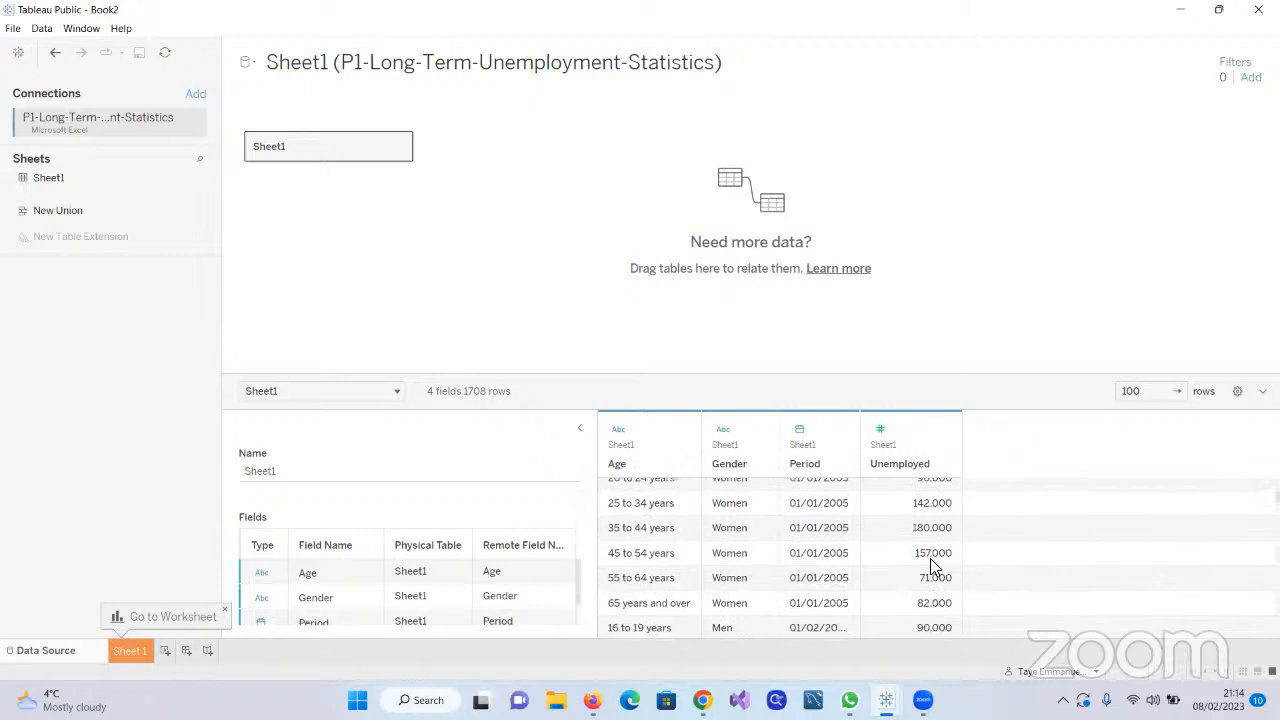
{"action": "scroll", "coordinate": [930, 563], "scroll_direction": "up", "scroll_amount": 3}
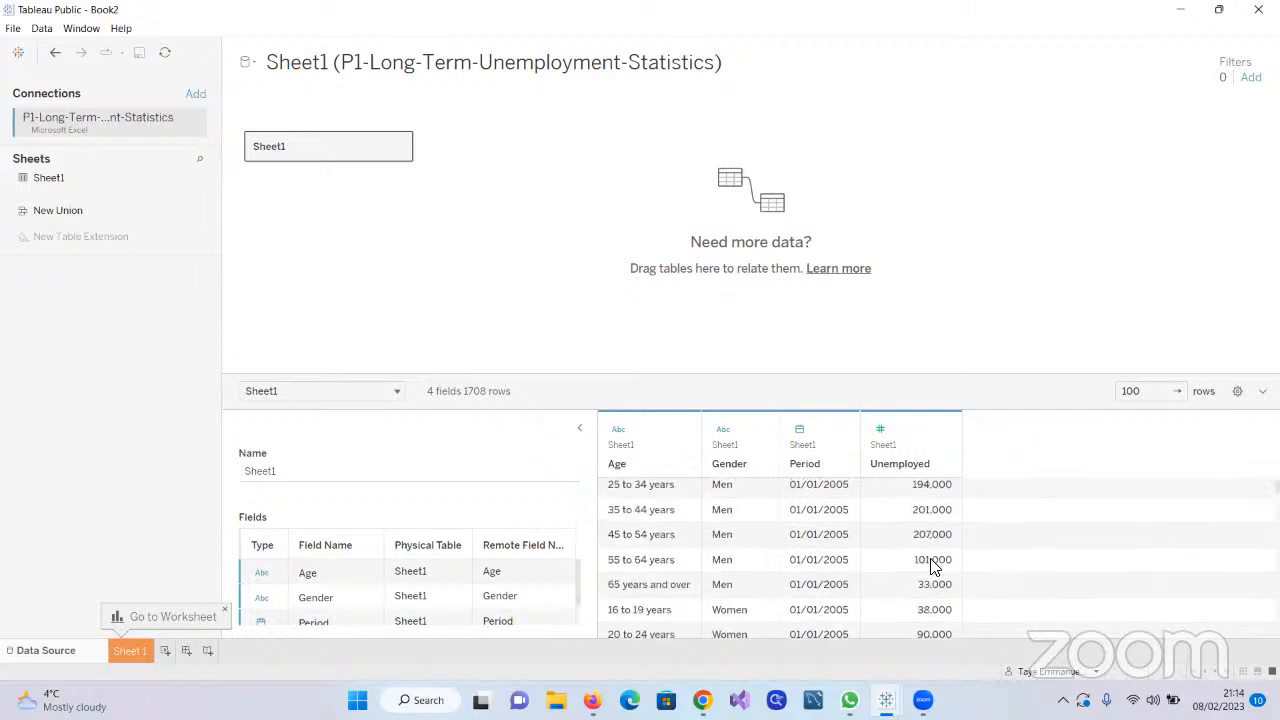
{"action": "scroll", "coordinate": [930, 565], "scroll_direction": "up", "scroll_amount": 1}
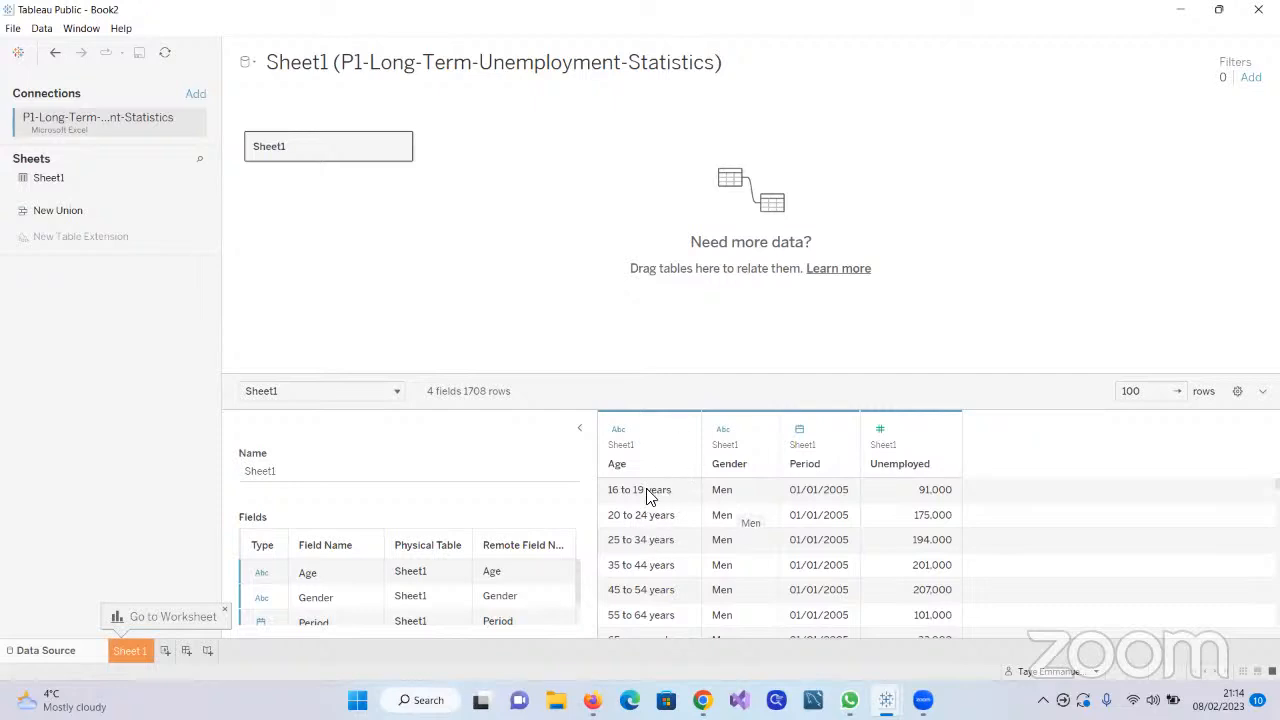
{"action": "scroll", "coordinate": [646, 566], "scroll_direction": "down", "scroll_amount": 3}
{"action": "scroll", "coordinate": [646, 566], "scroll_direction": "down", "scroll_amount": 5}
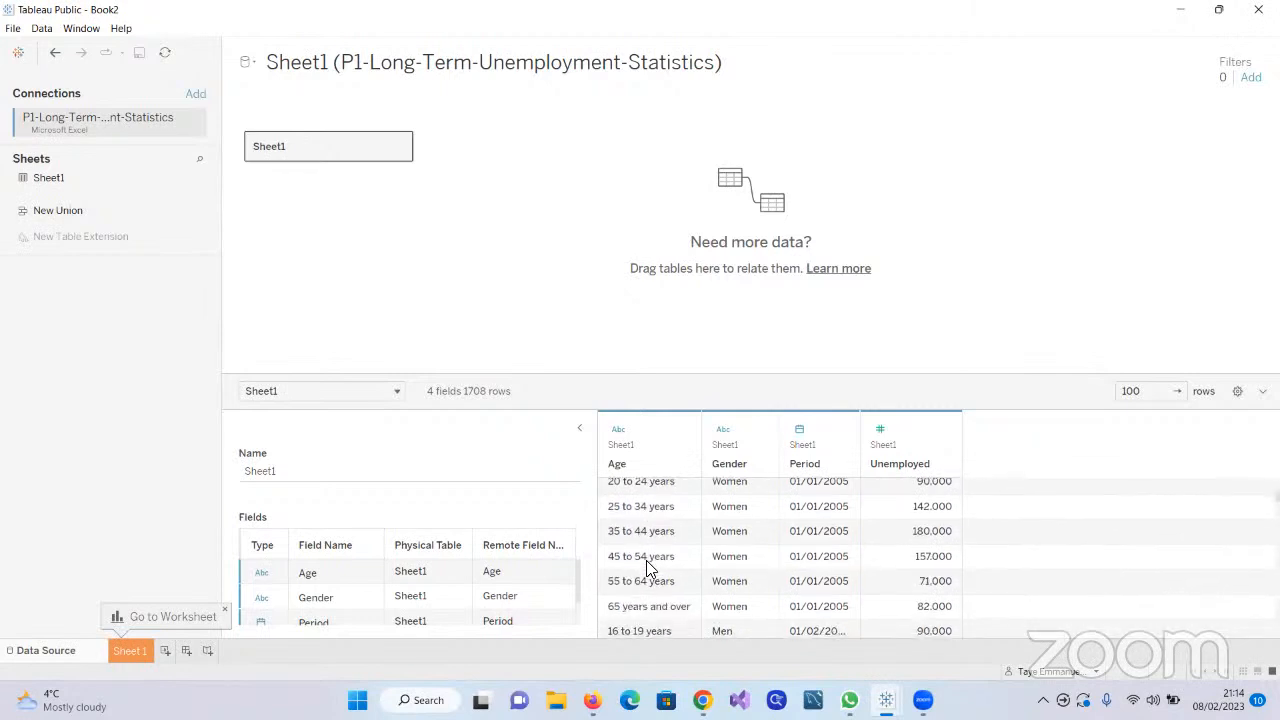
{"action": "scroll", "coordinate": [646, 561], "scroll_direction": "down", "scroll_amount": 3}
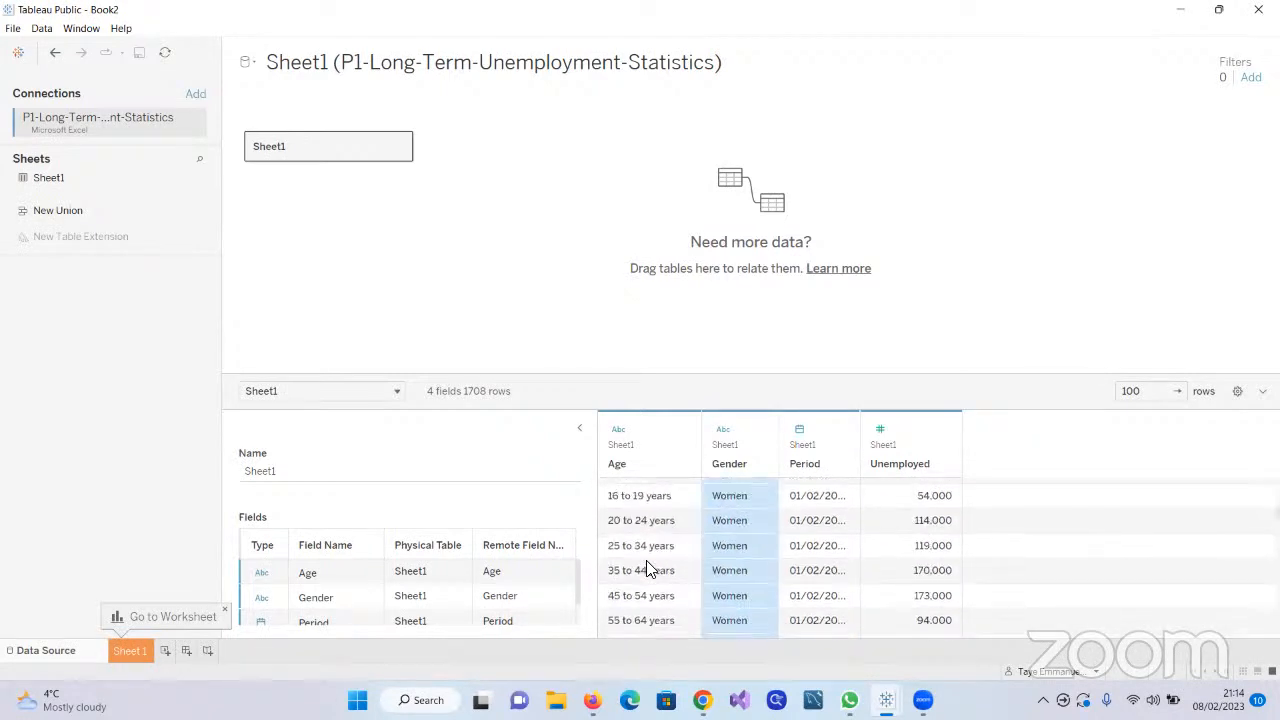
{"action": "scroll", "coordinate": [646, 561], "scroll_direction": "up", "scroll_amount": 2}
{"action": "scroll", "coordinate": [646, 568], "scroll_direction": "up", "scroll_amount": 1}
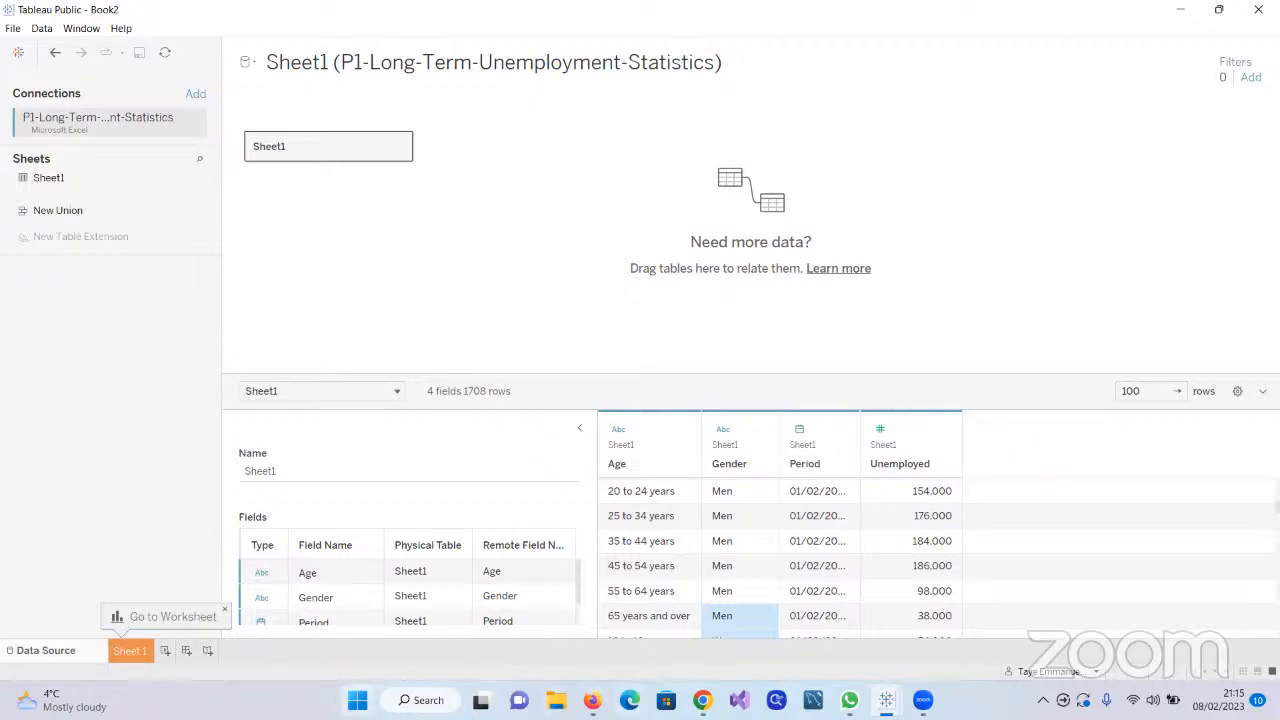
{"action": "scroll", "coordinate": [740, 520], "scroll_direction": "down", "scroll_amount": 8}
{"action": "scroll", "coordinate": [740, 520], "scroll_direction": "up", "scroll_amount": 13}
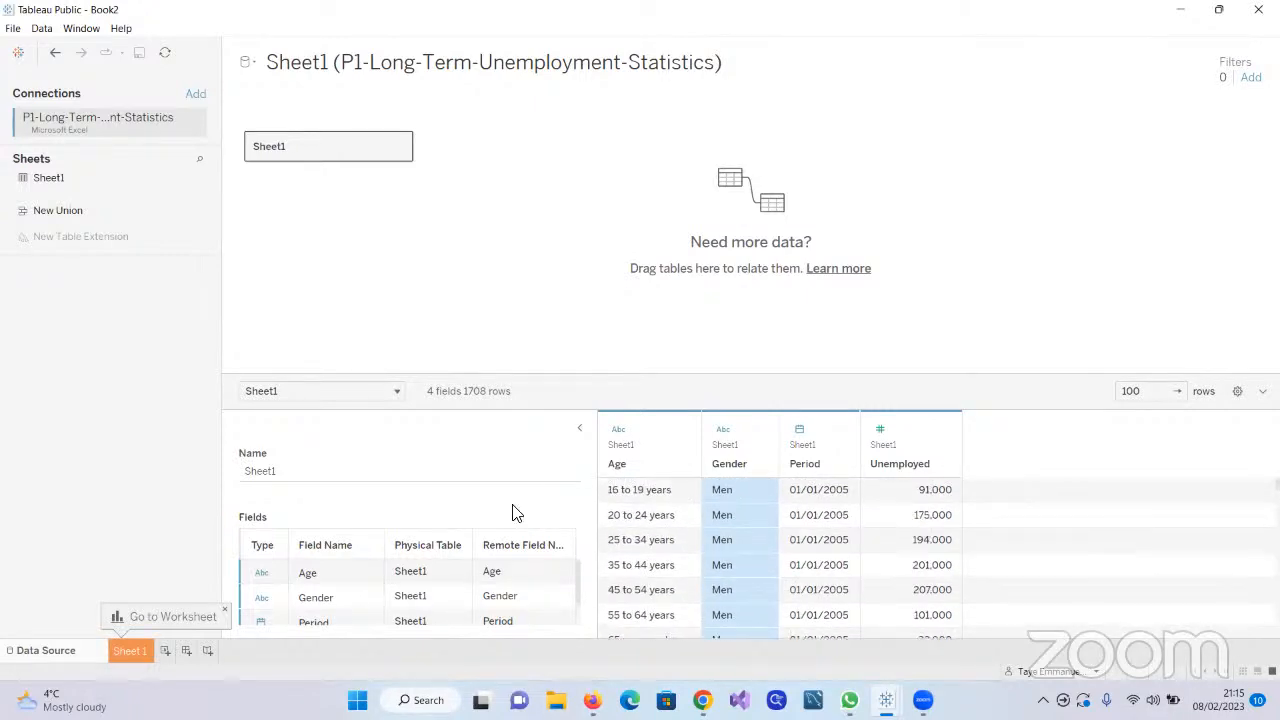
{"action": "scroll", "coordinate": [706, 500], "scroll_direction": "down", "scroll_amount": 2}
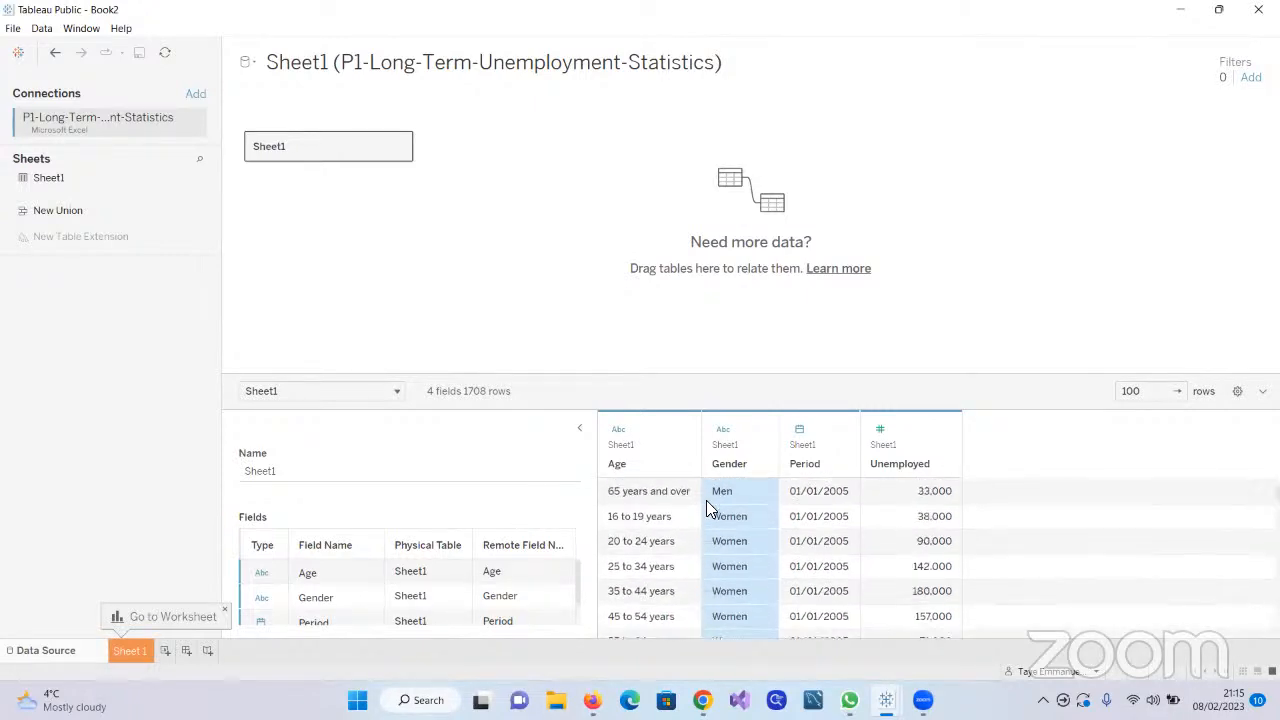
{"action": "left_click", "coordinate": [1177, 391]}
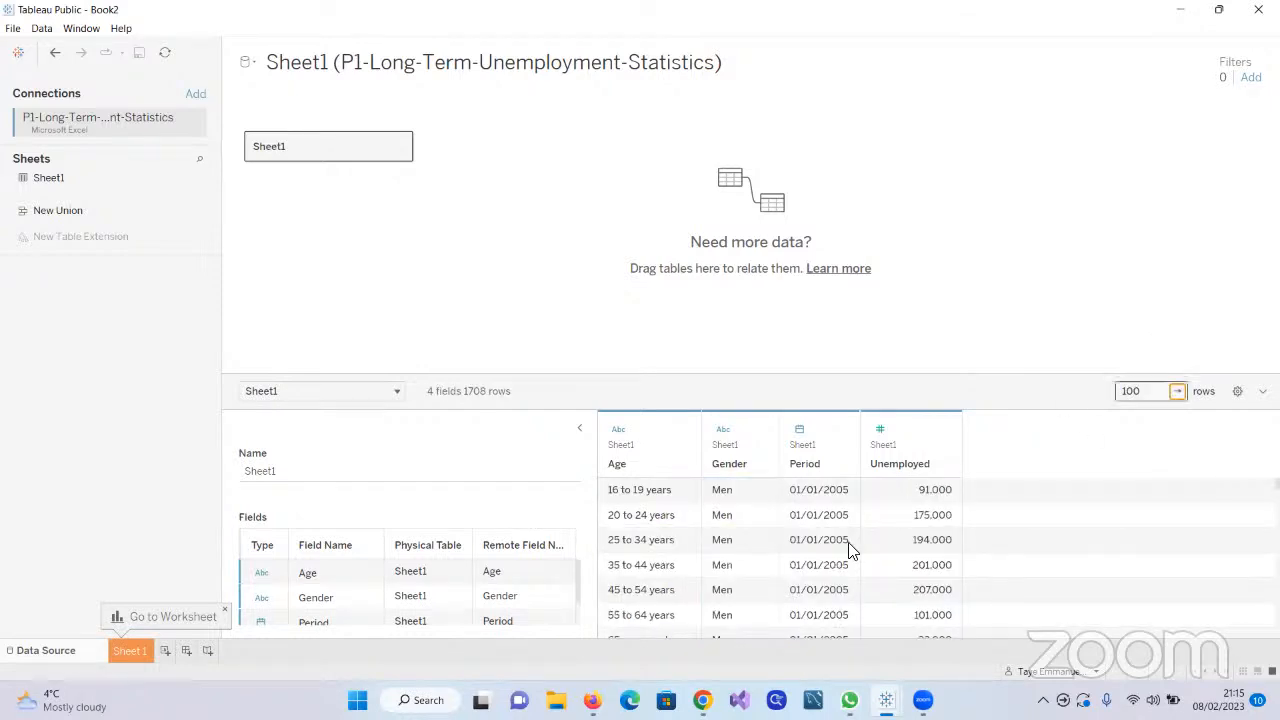
{"action": "scroll", "coordinate": [841, 520], "scroll_direction": "down", "scroll_amount": 11}
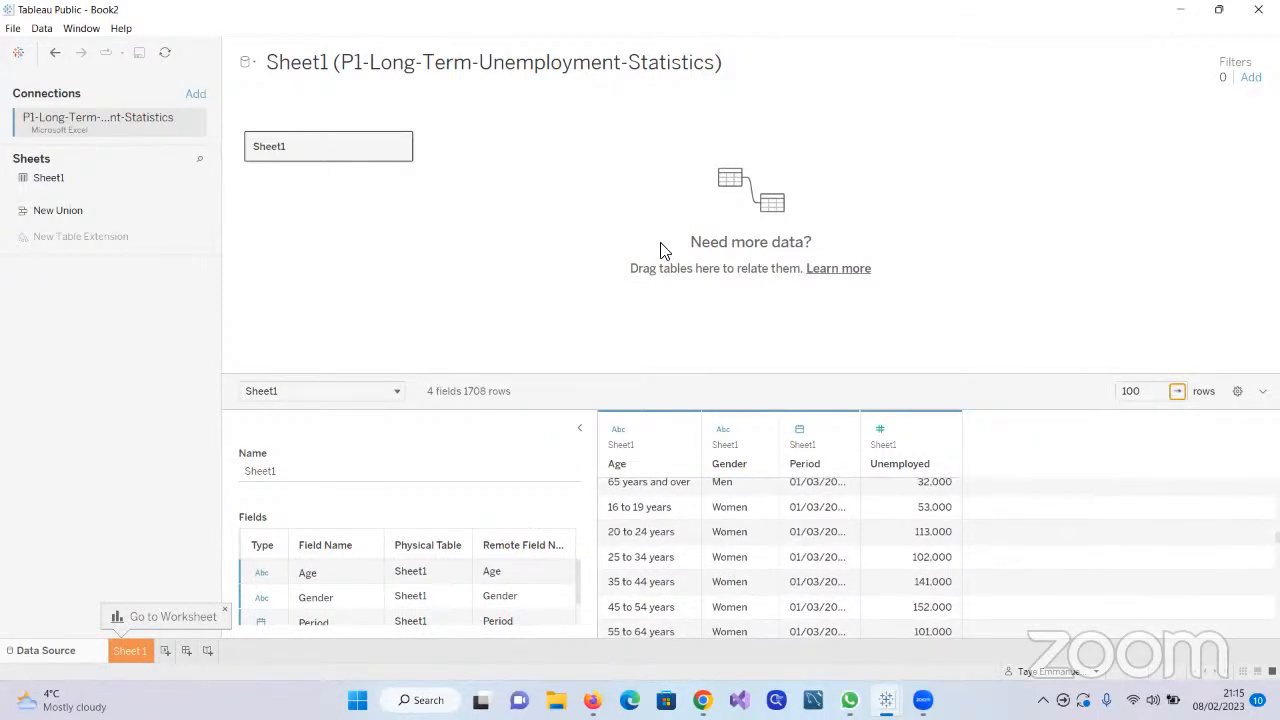
{"action": "scroll", "coordinate": [657, 538], "scroll_direction": "up", "scroll_amount": 6}
{"action": "scroll", "coordinate": [657, 542], "scroll_direction": "up", "scroll_amount": 4}
{"action": "scroll", "coordinate": [657, 542], "scroll_direction": "up", "scroll_amount": 1}
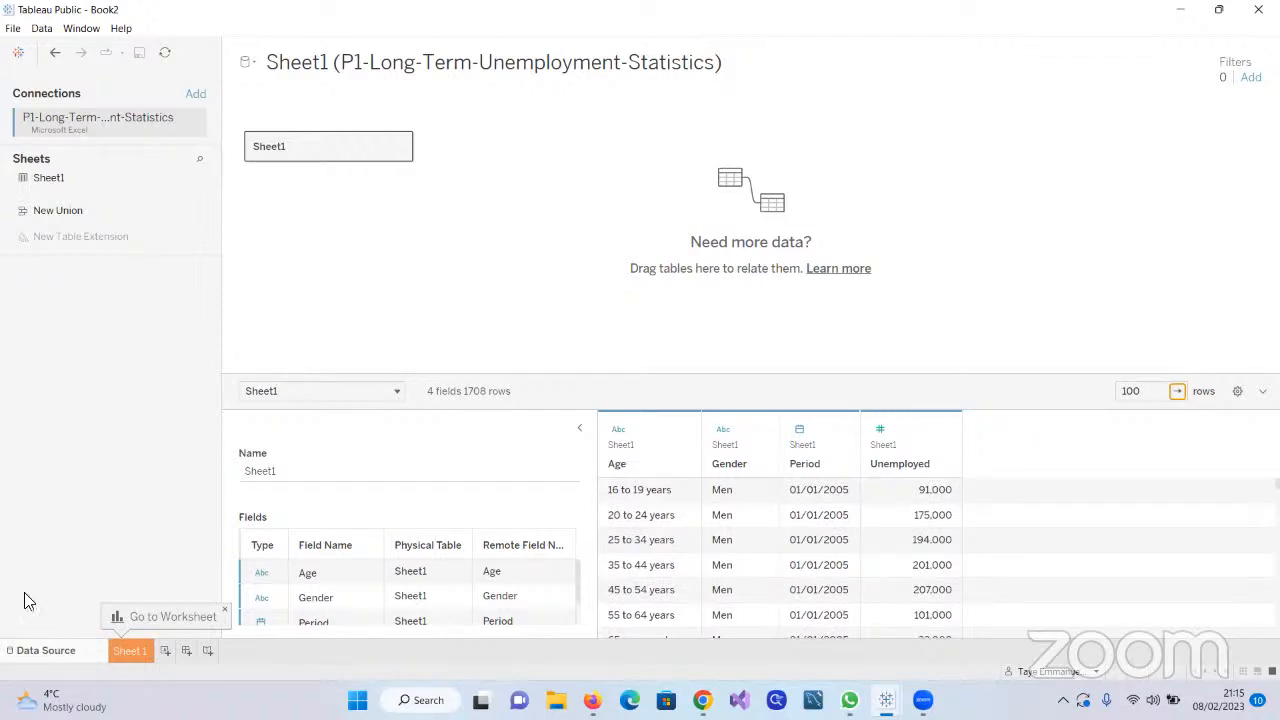
Undo the connection to the unemployment statistics file, back to the blank Sheet 1 worksheet
{"action": "left_click", "coordinate": [56, 55]}
{"action": "left_click", "coordinate": [38, 649]}
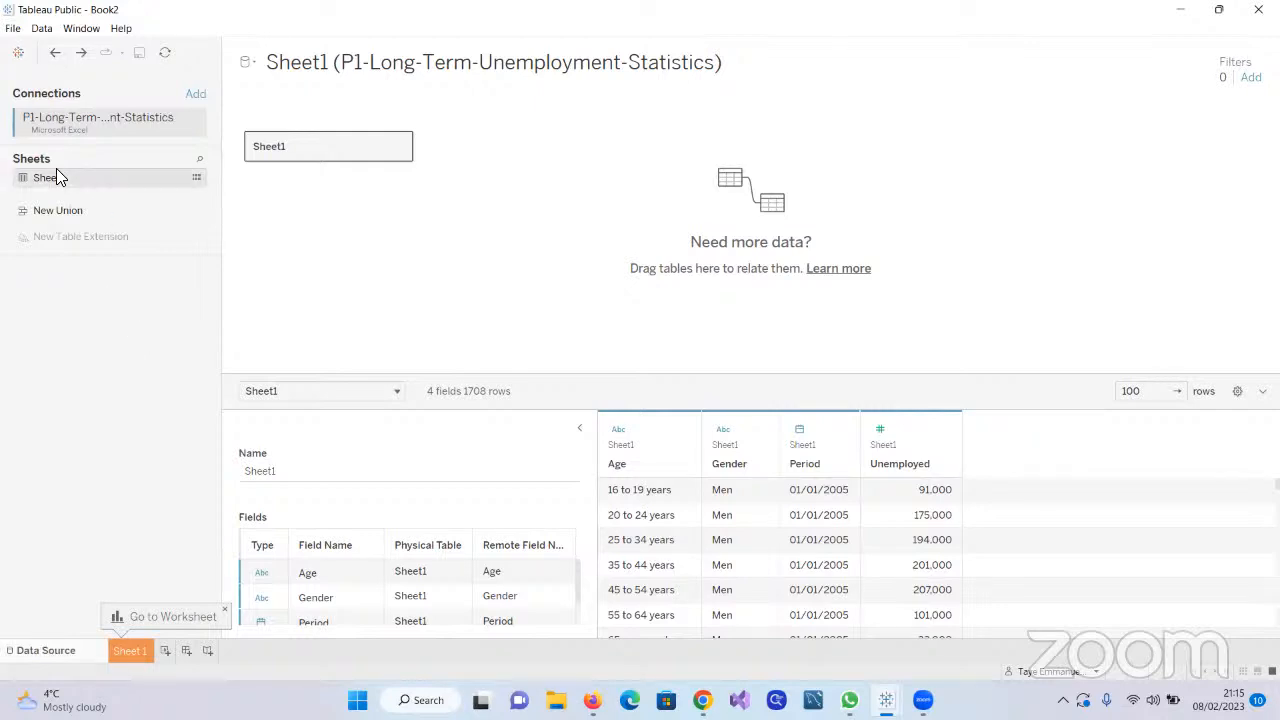
{"action": "left_click", "coordinate": [55, 53]}
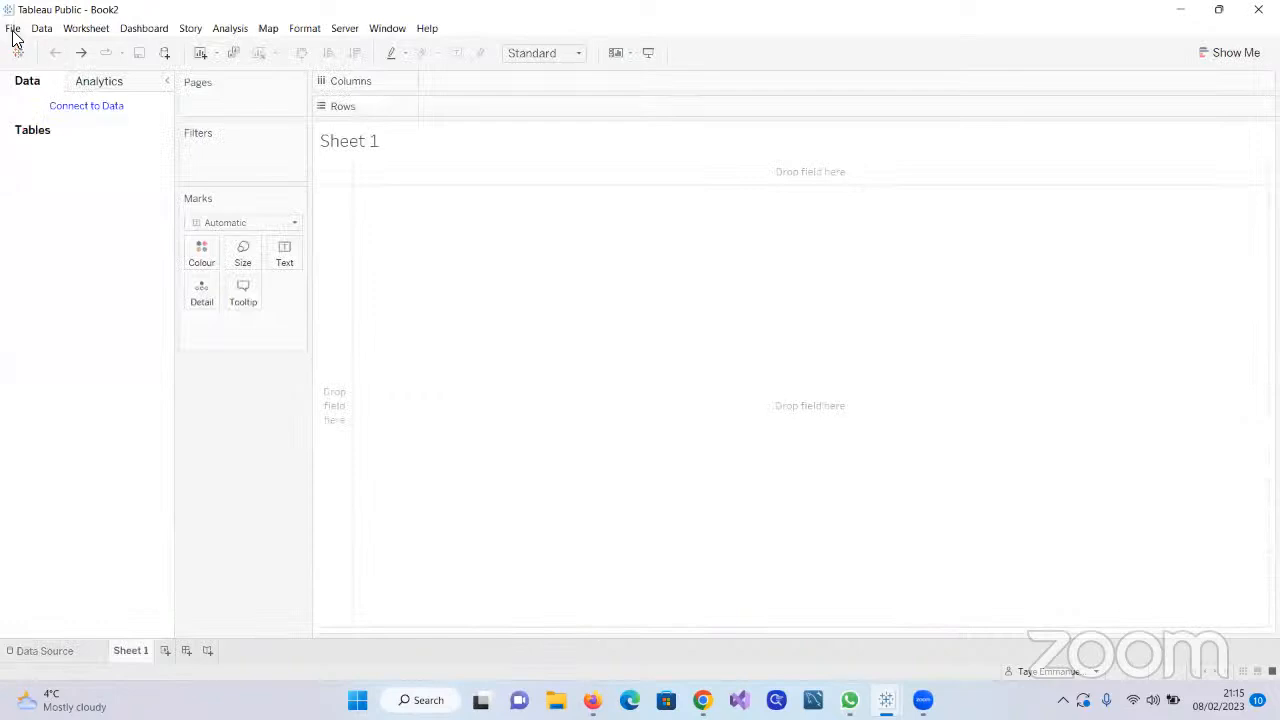
Return from the blank worksheet to the start page with the data connection options
{"action": "left_click", "coordinate": [13, 28]}
{"action": "key", "text": "Escape"}
{"action": "left_click", "coordinate": [14, 58]}
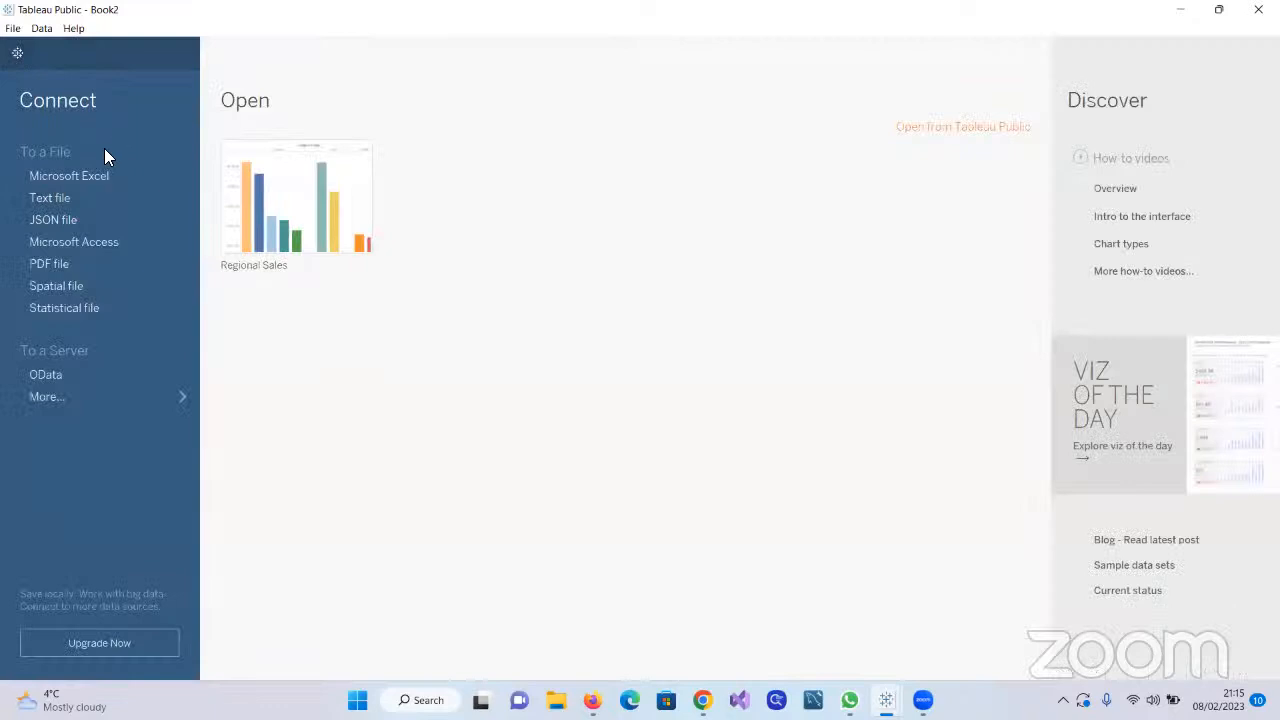
{"action": "left_click", "coordinate": [88, 175]}
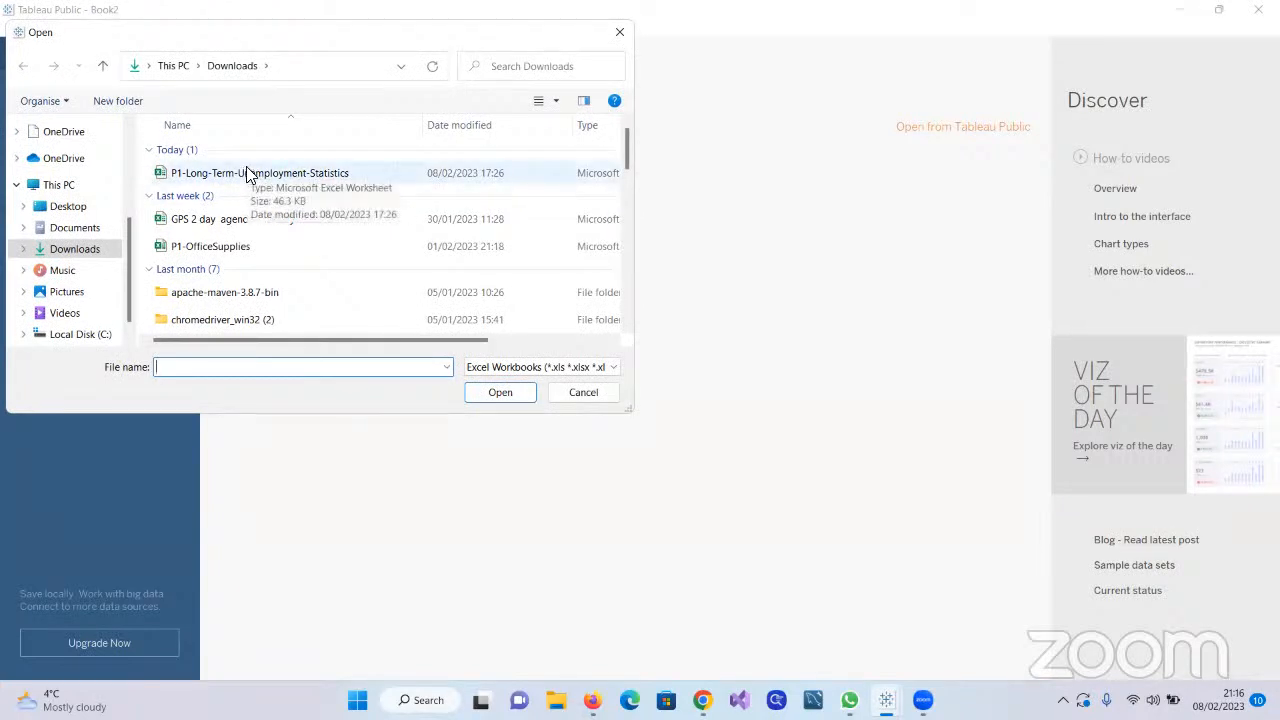
{"action": "left_click", "coordinate": [247, 168]}
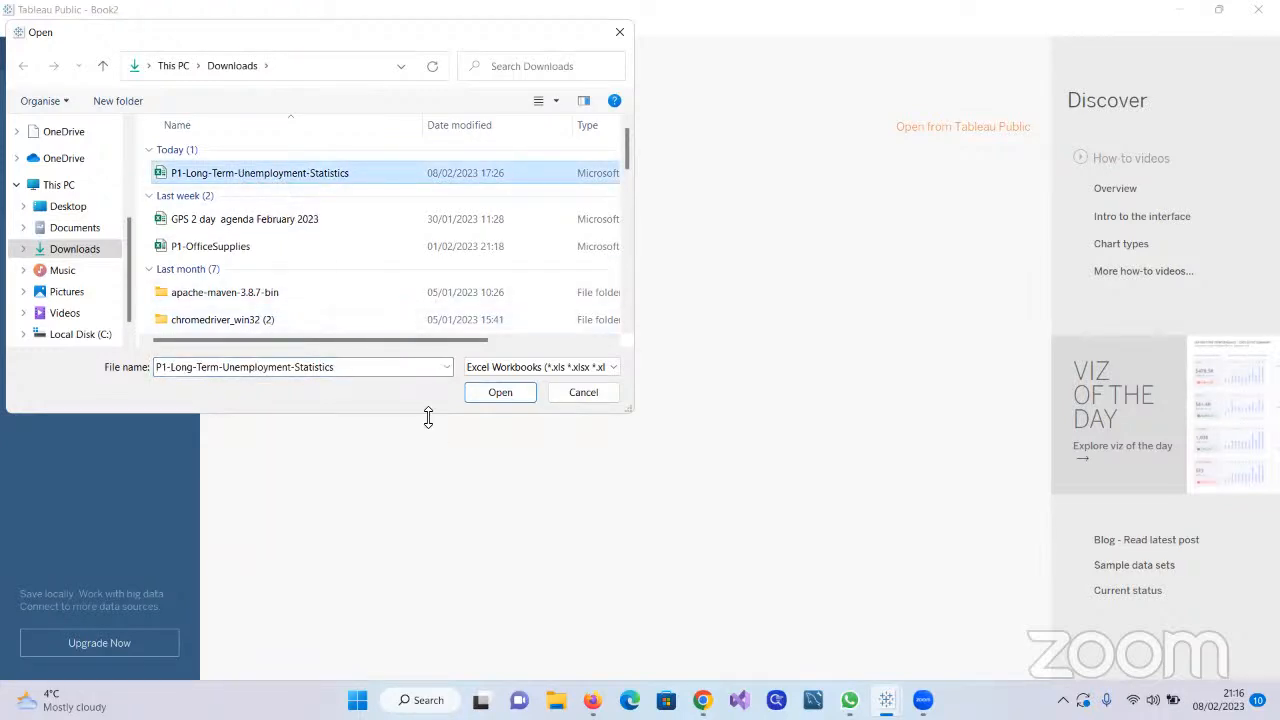
{"action": "left_click", "coordinate": [578, 392]}
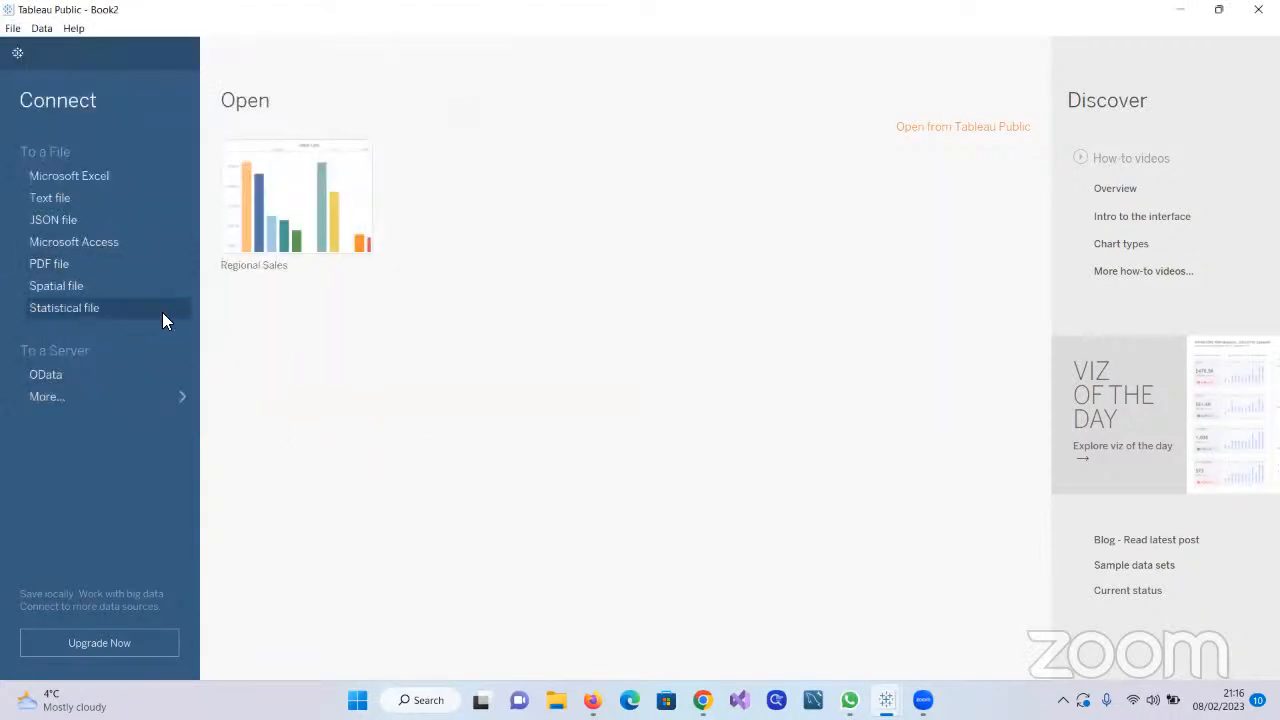
{"action": "left_click", "coordinate": [110, 175]}
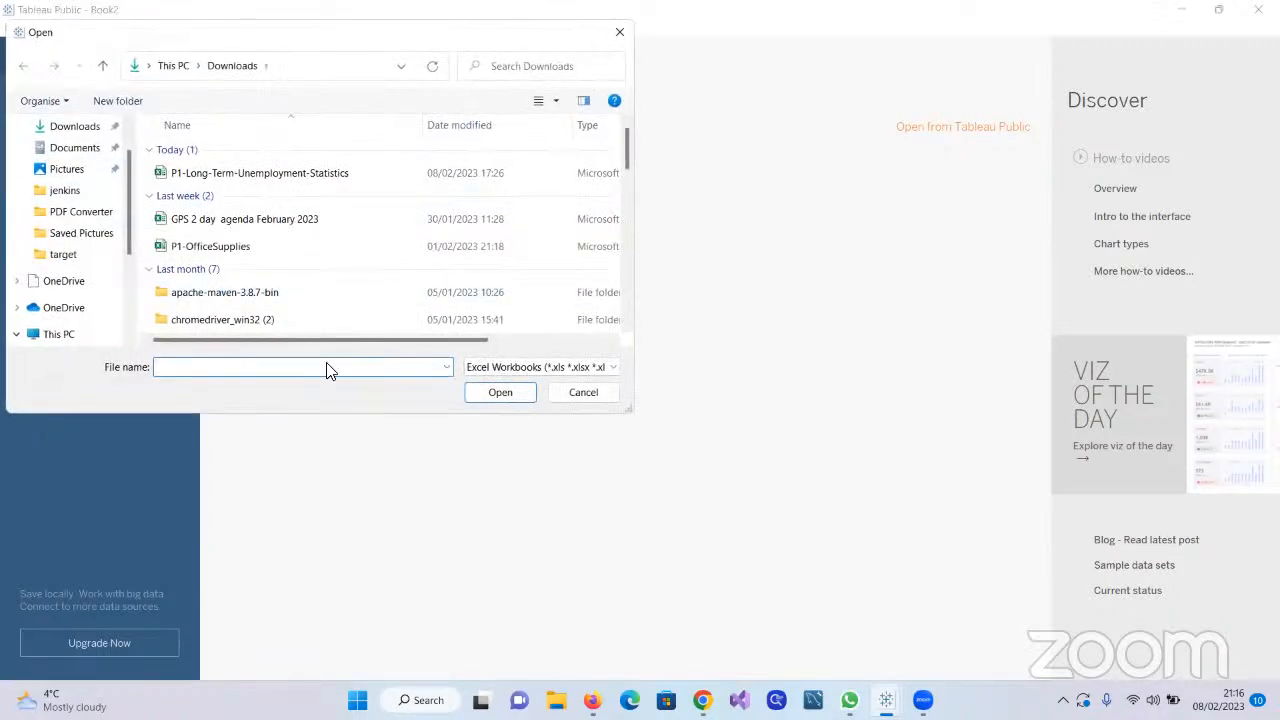
{"action": "left_click", "coordinate": [598, 392]}
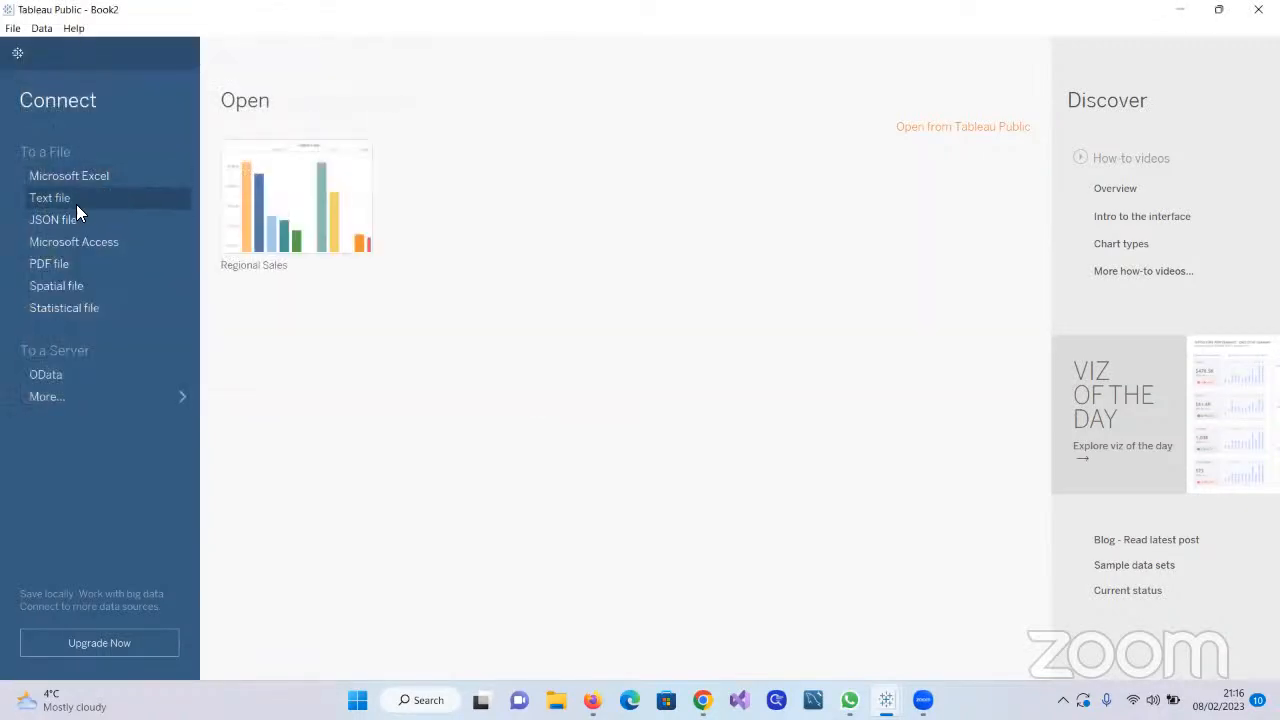
{"action": "left_click", "coordinate": [77, 208]}
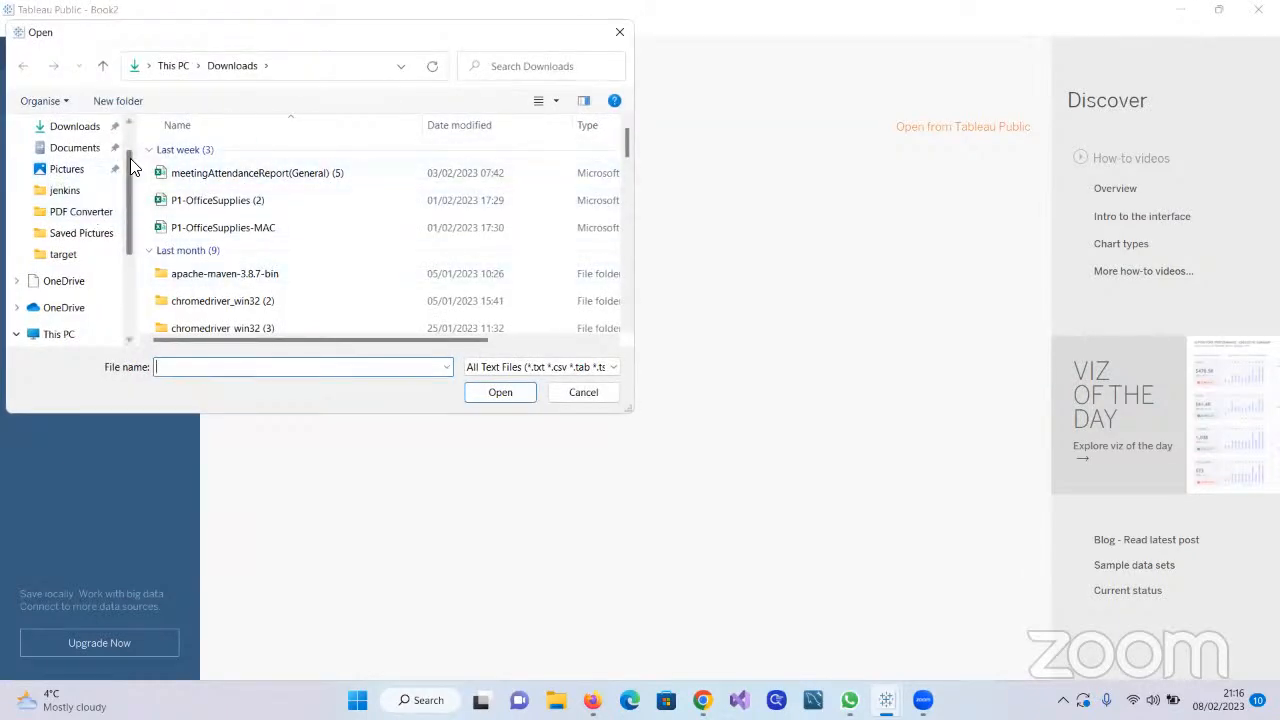
{"action": "scroll", "coordinate": [137, 173], "scroll_direction": "up", "scroll_amount": 1}
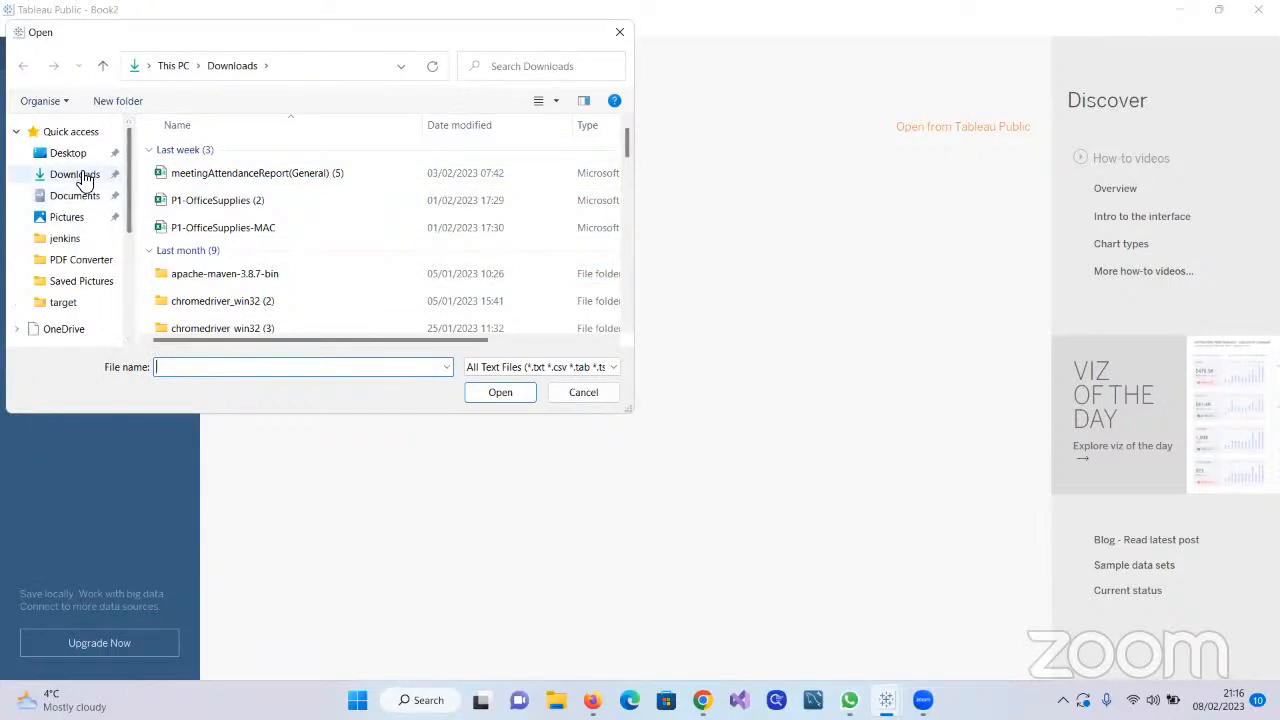
{"action": "left_click", "coordinate": [85, 178]}
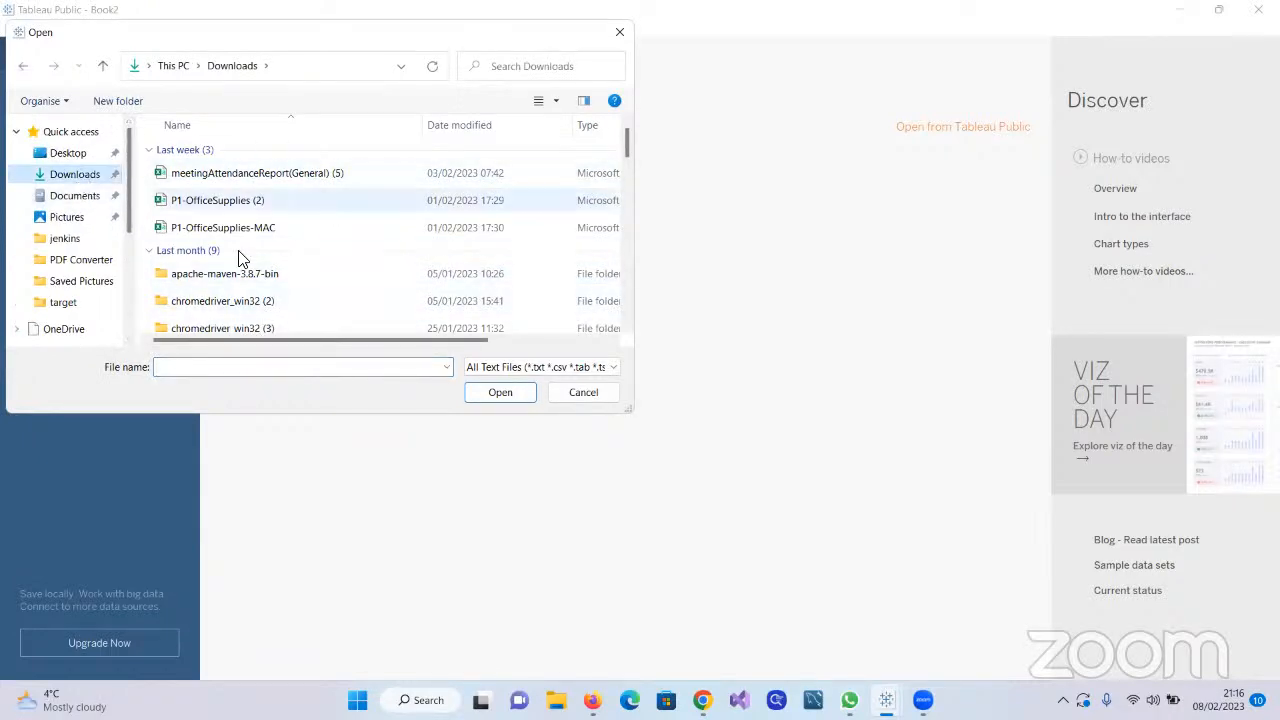
{"action": "left_click", "coordinate": [590, 393]}
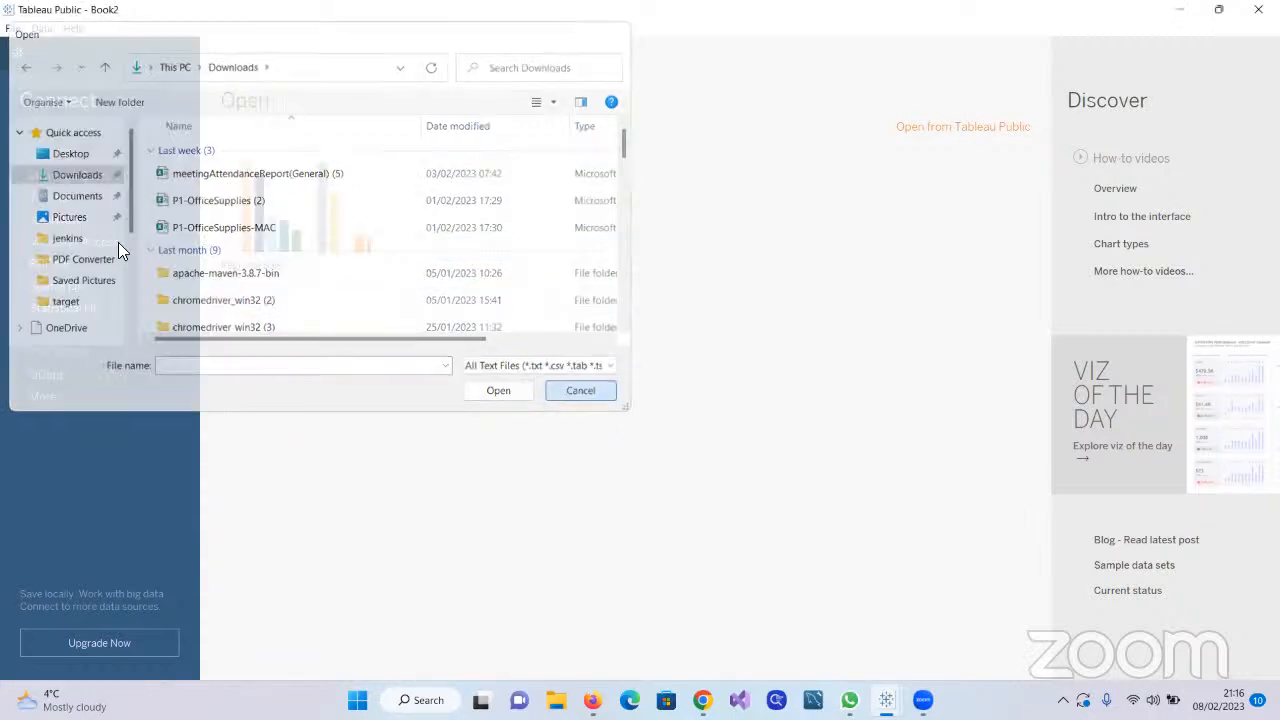
Connect the workbook to the P1-Long-Term-Unemployment-Statistics Excel file in Downloads
{"action": "left_click", "coordinate": [77, 168]}
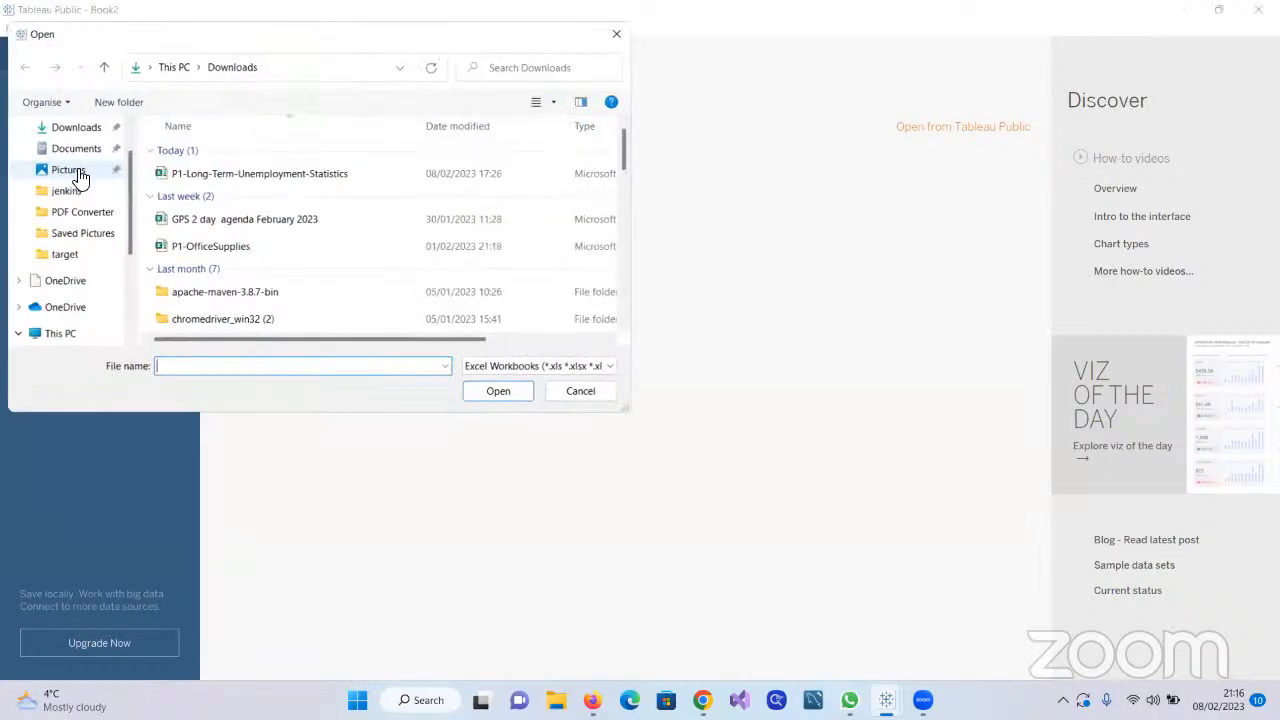
{"action": "left_click", "coordinate": [277, 178]}
{"action": "left_click", "coordinate": [500, 393]}
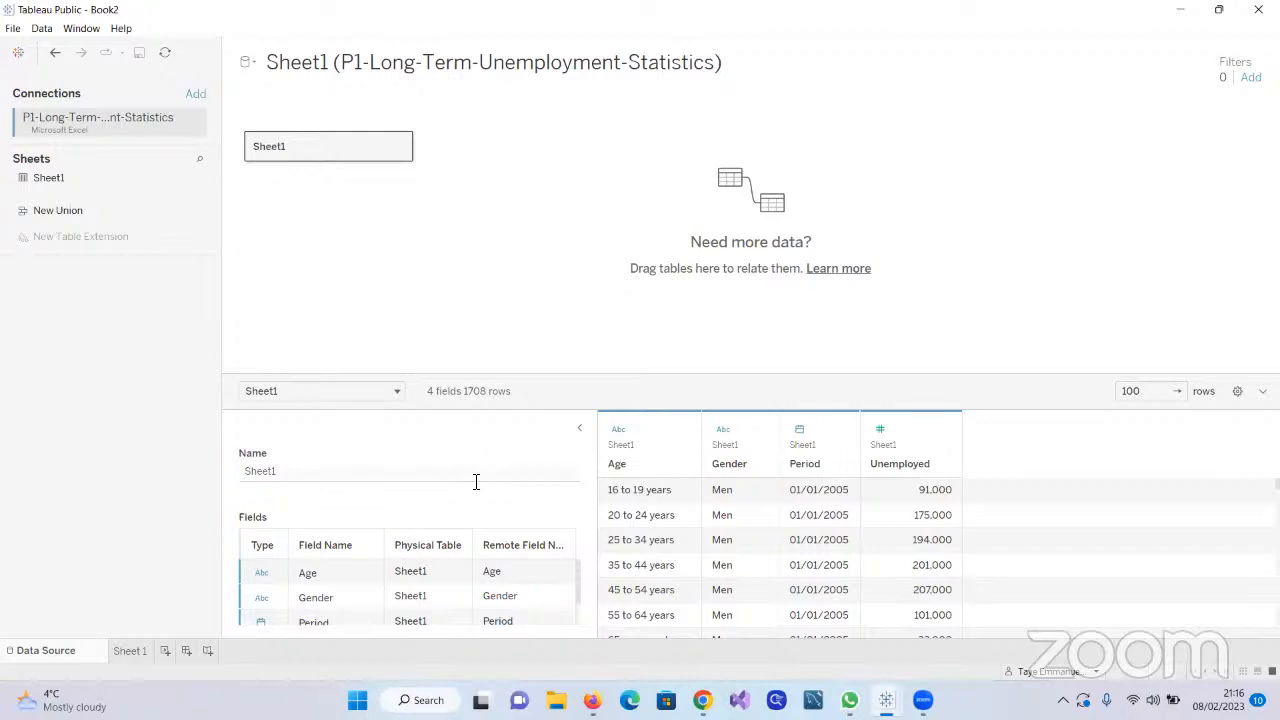
Open the recent file P1-Long-Term-Unemployment-Statistics from File Explorer in Excel and enable editing
{"action": "left_click", "coordinate": [557, 701]}
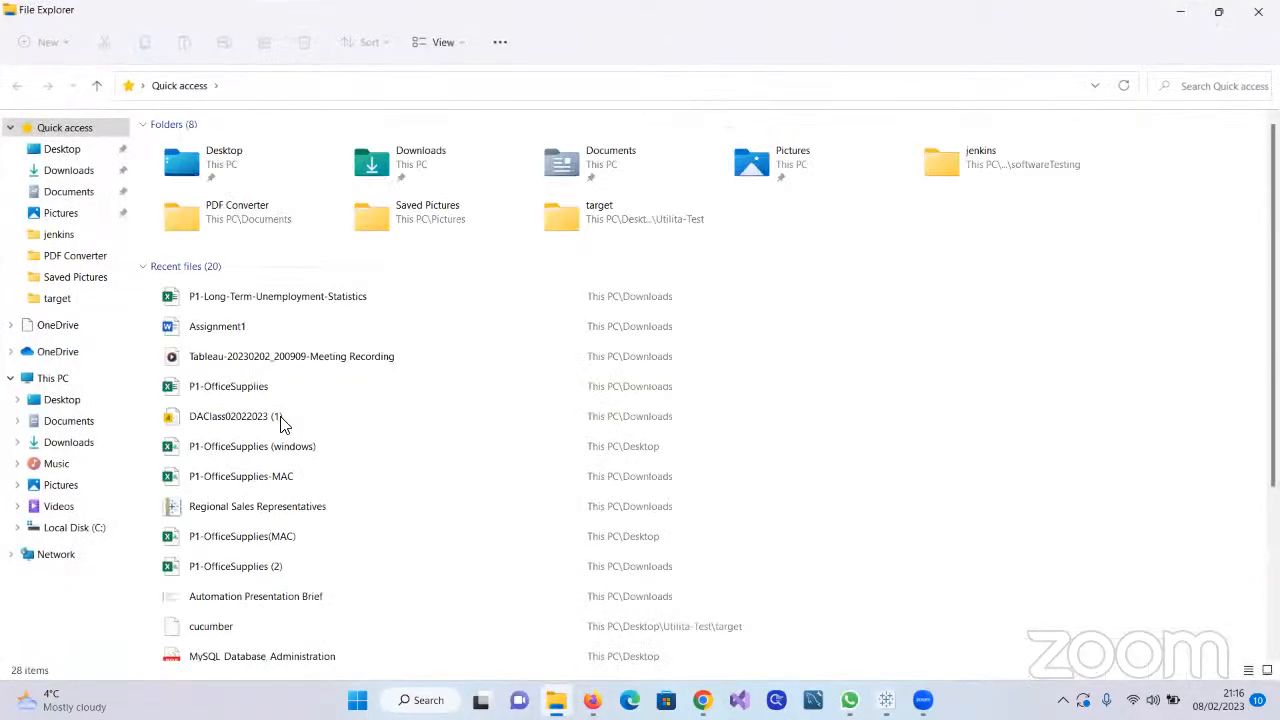
{"action": "double_click", "coordinate": [250, 297]}
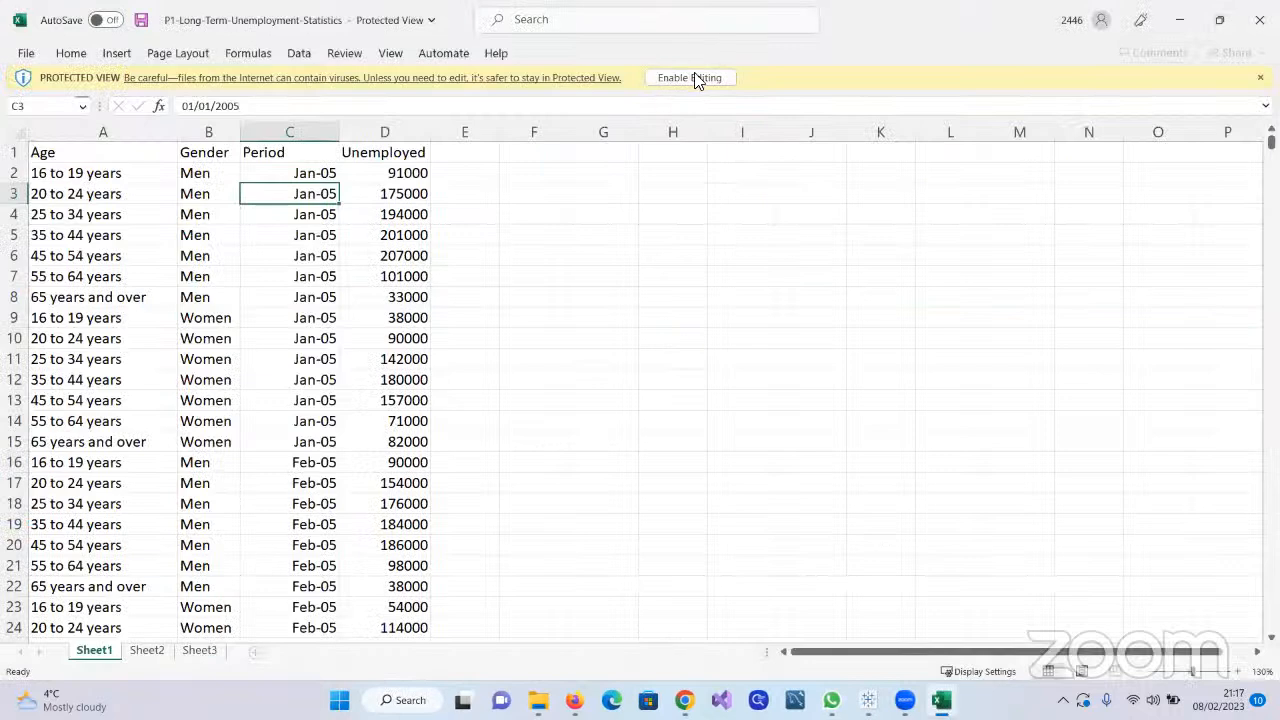
{"action": "left_click", "coordinate": [686, 80]}
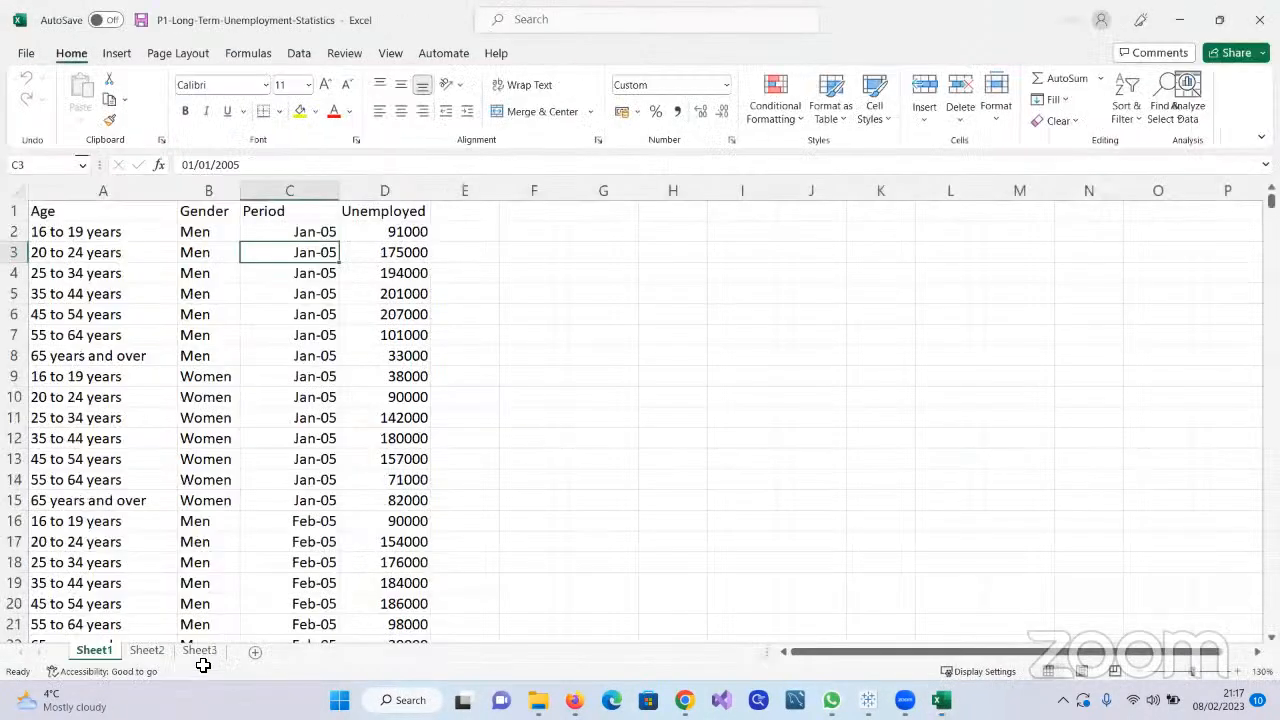
Check Sheet2 and Sheet3 of the Excel workbook and delete both empty sheets
{"action": "left_click", "coordinate": [156, 658]}
{"action": "left_click", "coordinate": [198, 651]}
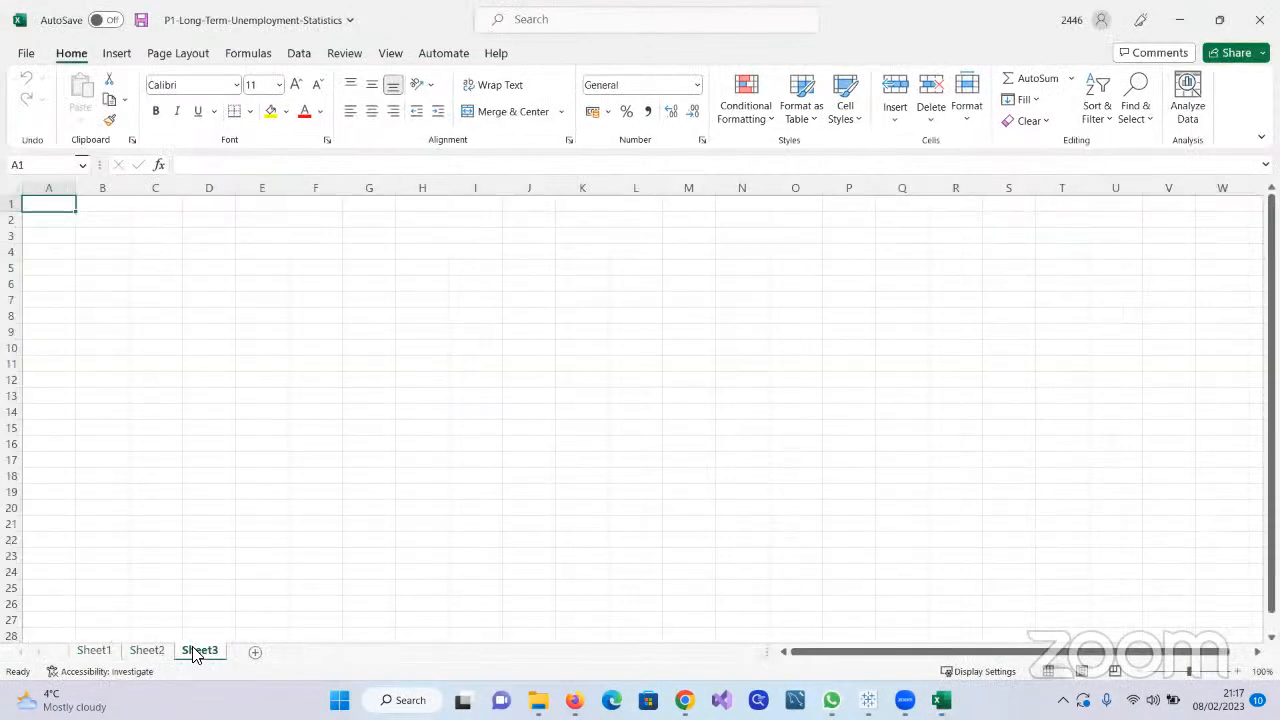
{"action": "right_click", "coordinate": [150, 652]}
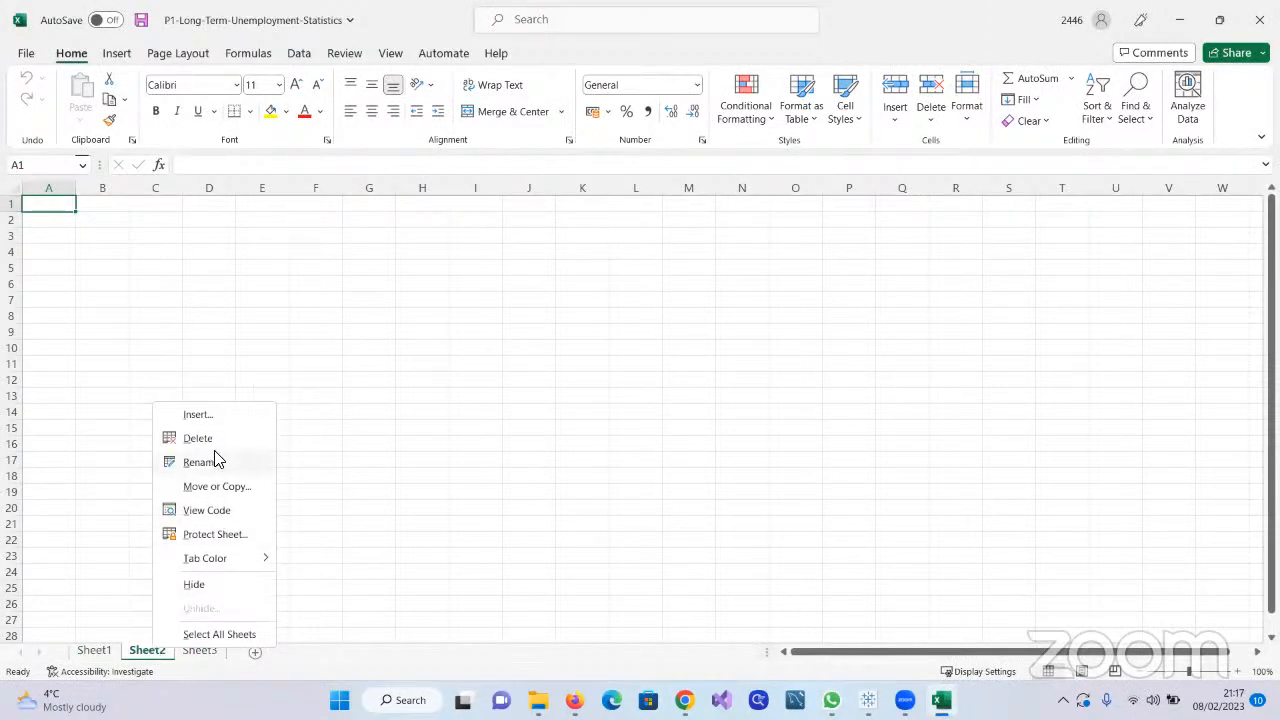
{"action": "left_click", "coordinate": [215, 441]}
{"action": "right_click", "coordinate": [160, 652]}
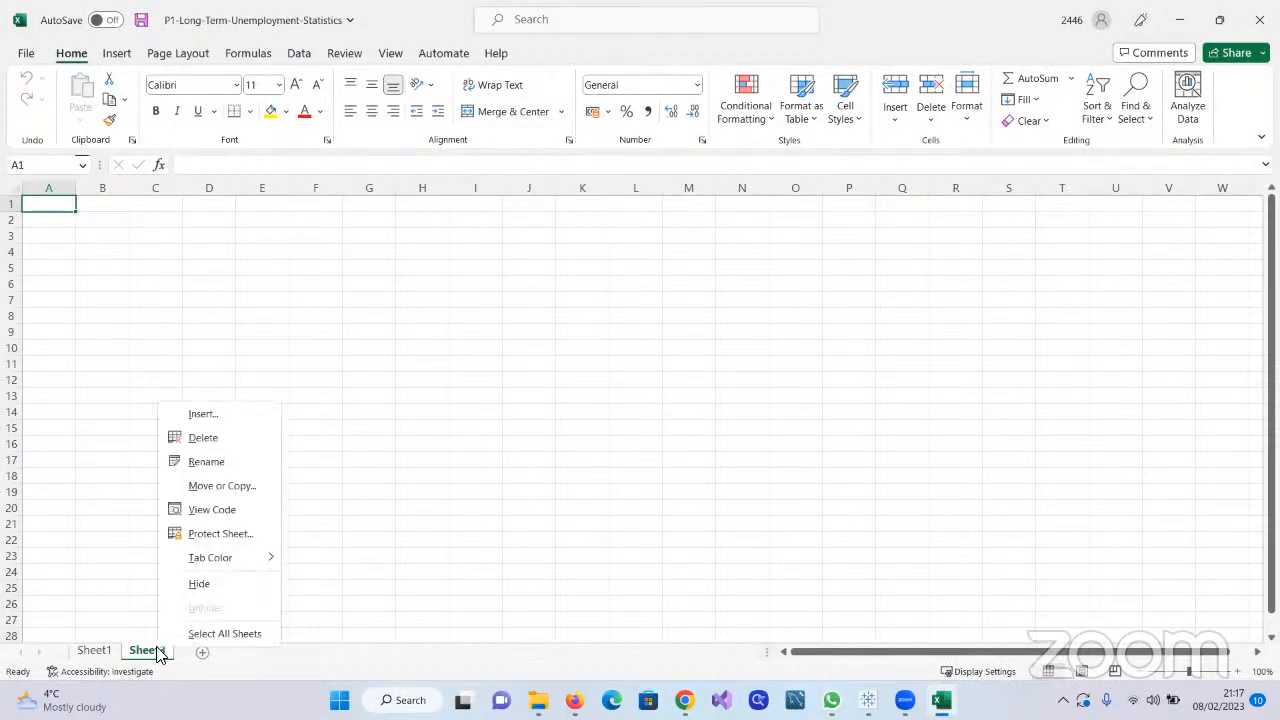
{"action": "left_click", "coordinate": [210, 441]}
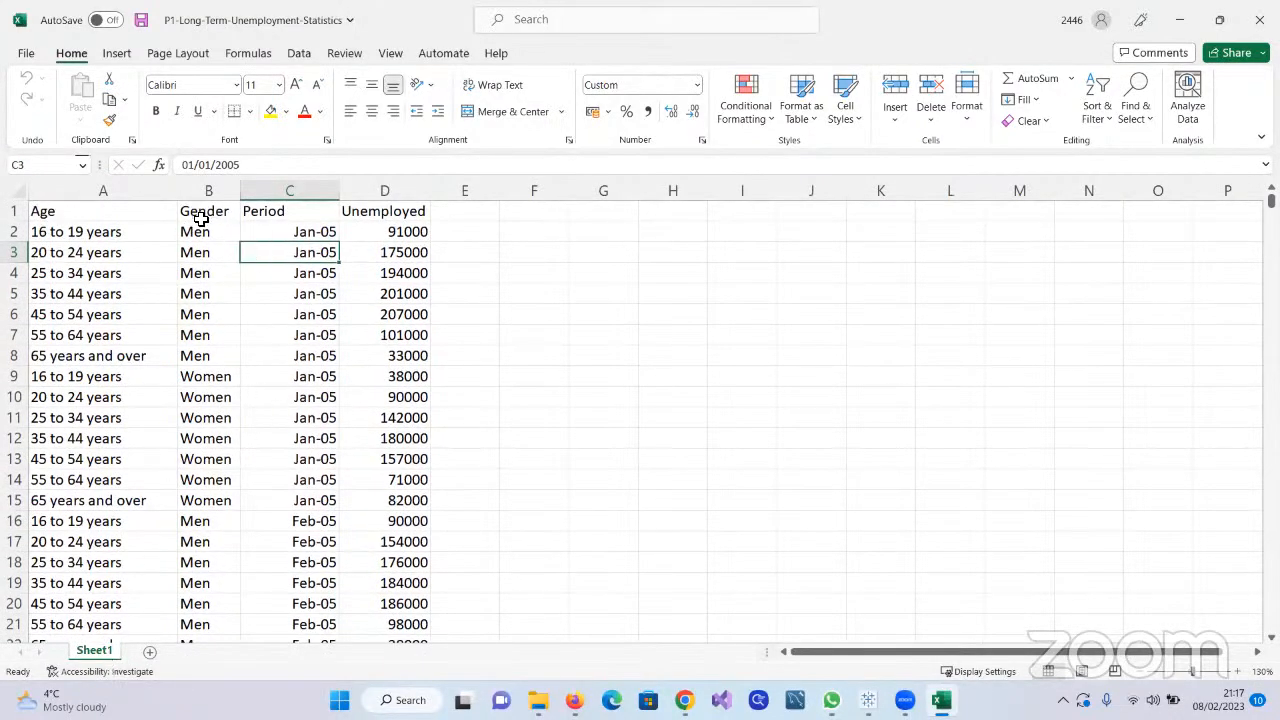
Add a new blank worksheet after Sheet1 and go back to the Sheet1 data
{"action": "scroll", "coordinate": [374, 420], "scroll_direction": "down", "scroll_amount": 8}
{"action": "scroll", "coordinate": [374, 420], "scroll_direction": "up", "scroll_amount": 7}
{"action": "left_click", "coordinate": [150, 652]}
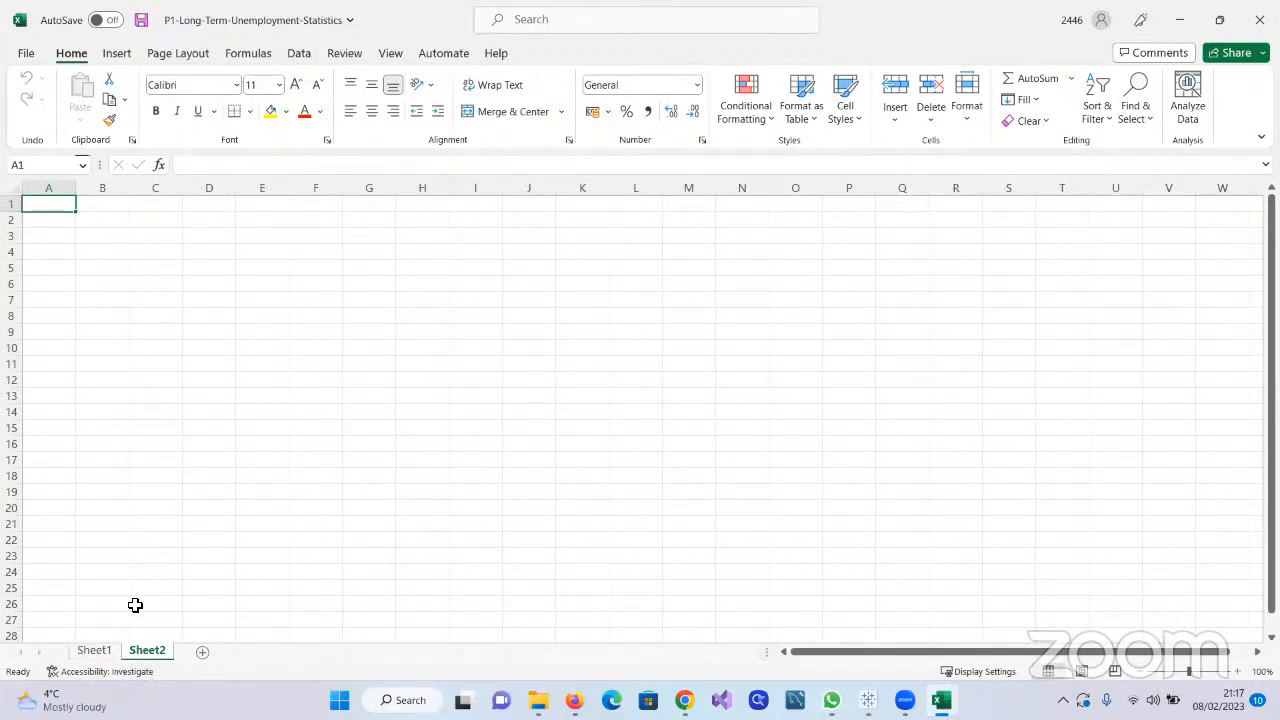
{"action": "left_click", "coordinate": [94, 651]}
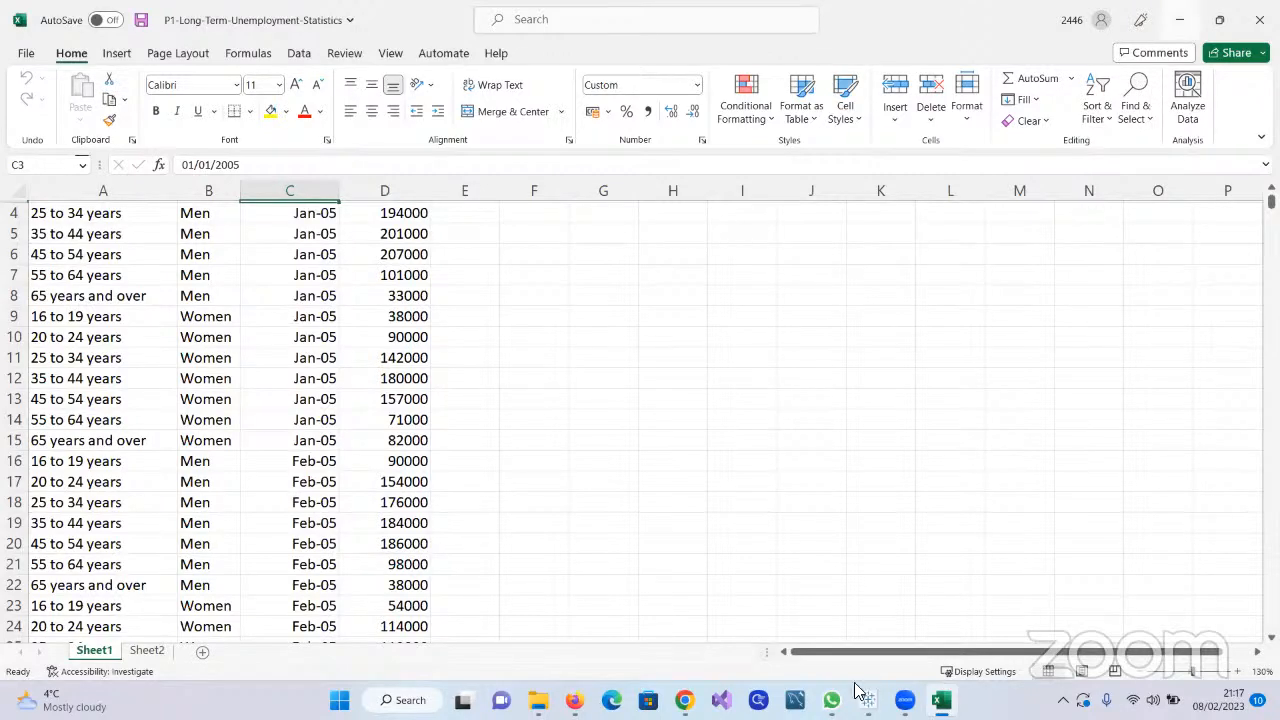
Switch back to Tableau Public and open the Sheet 1 worksheet
{"action": "mouse_move", "coordinate": [866, 698]}
{"action": "left_click", "coordinate": [905, 630]}
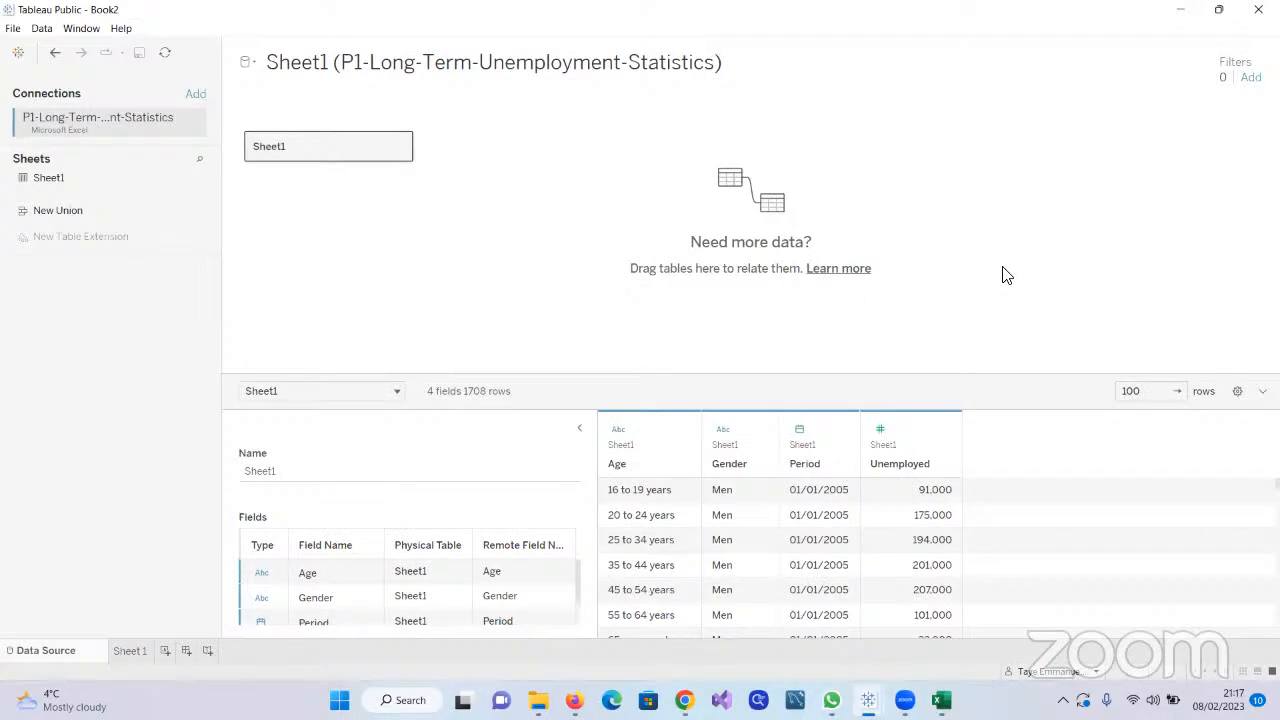
{"action": "left_click", "coordinate": [121, 648]}
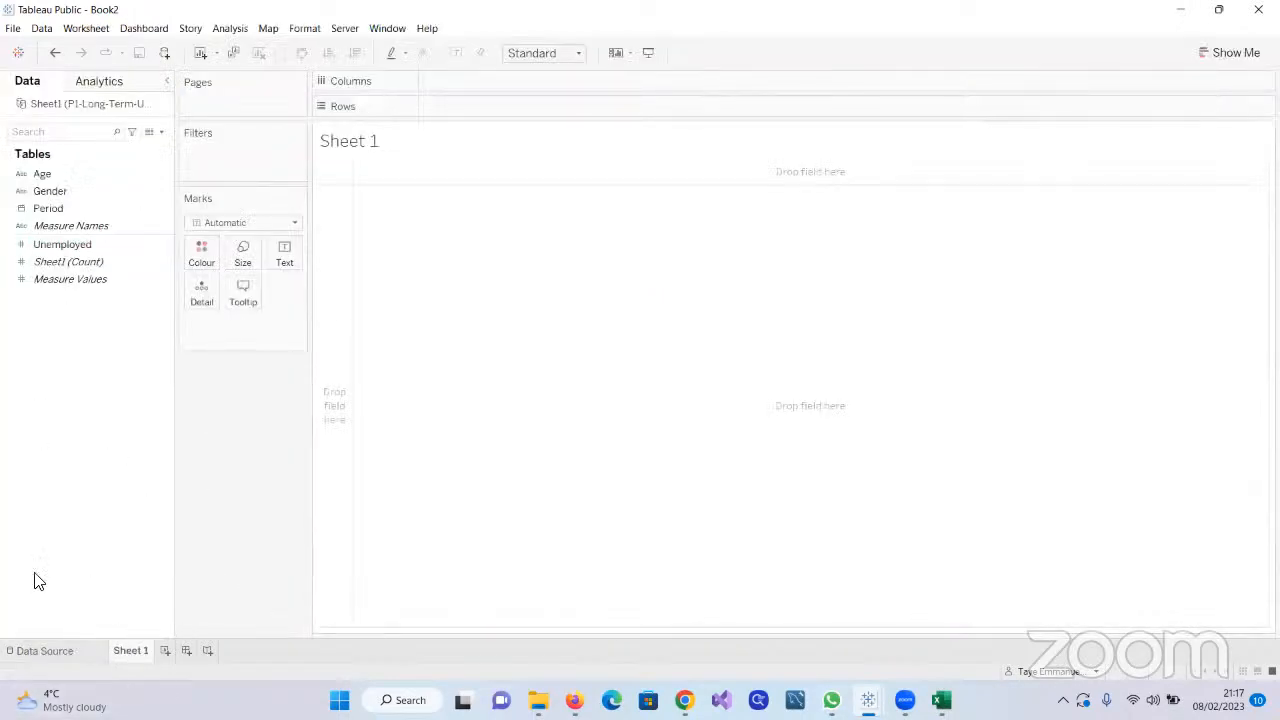
{"action": "mouse_move", "coordinate": [128, 657]}
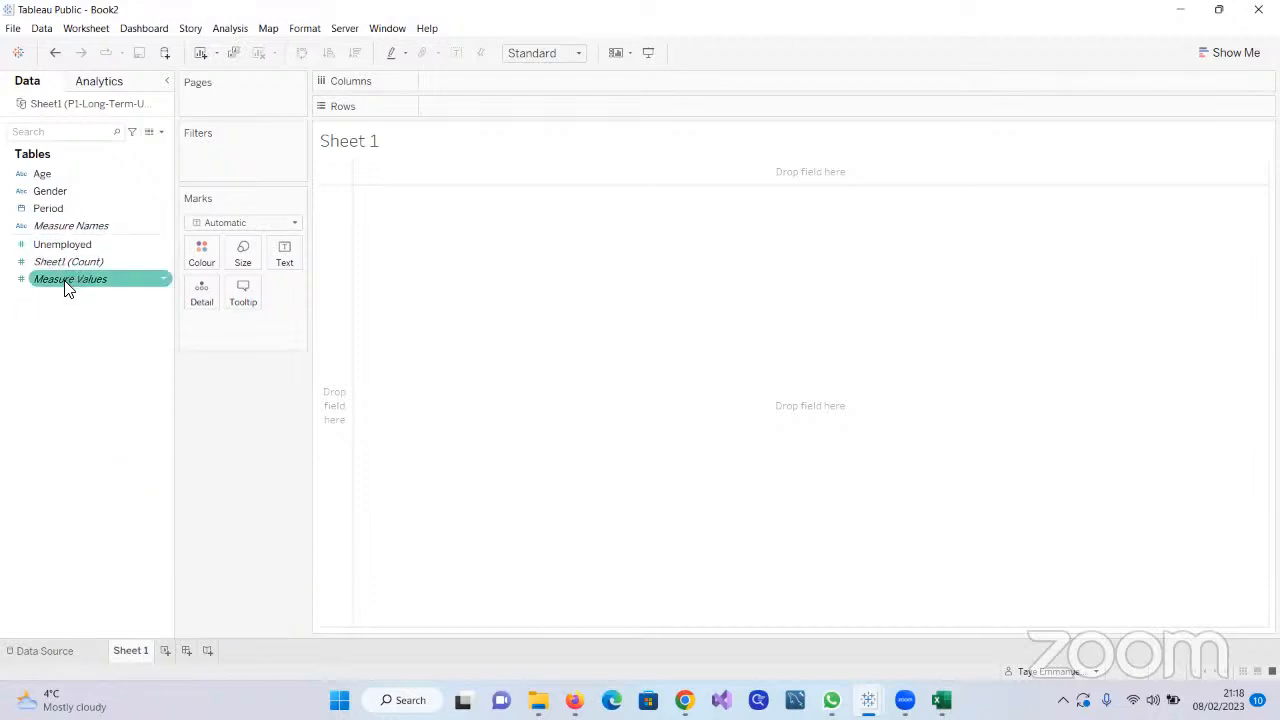
Plot the sum of Unemployed on Rows against the year of Period on Columns
{"action": "double_click", "coordinate": [70, 246]}
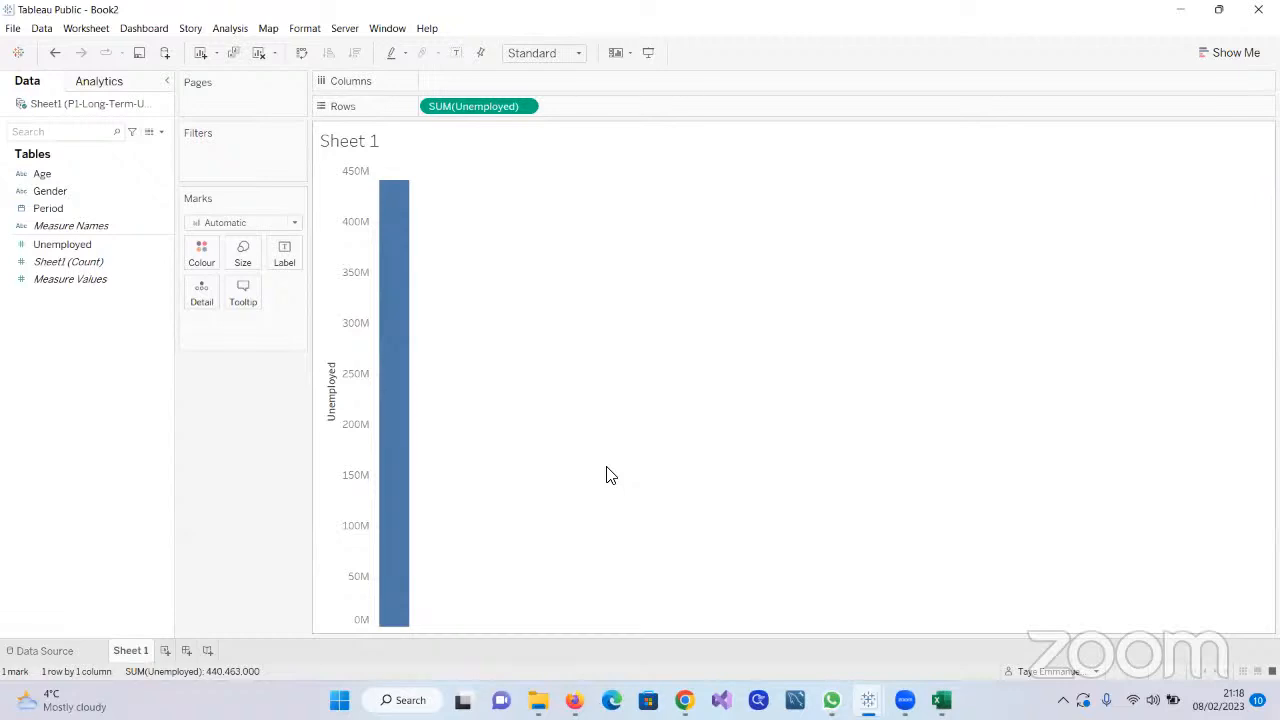
{"action": "left_click", "coordinate": [86, 243]}
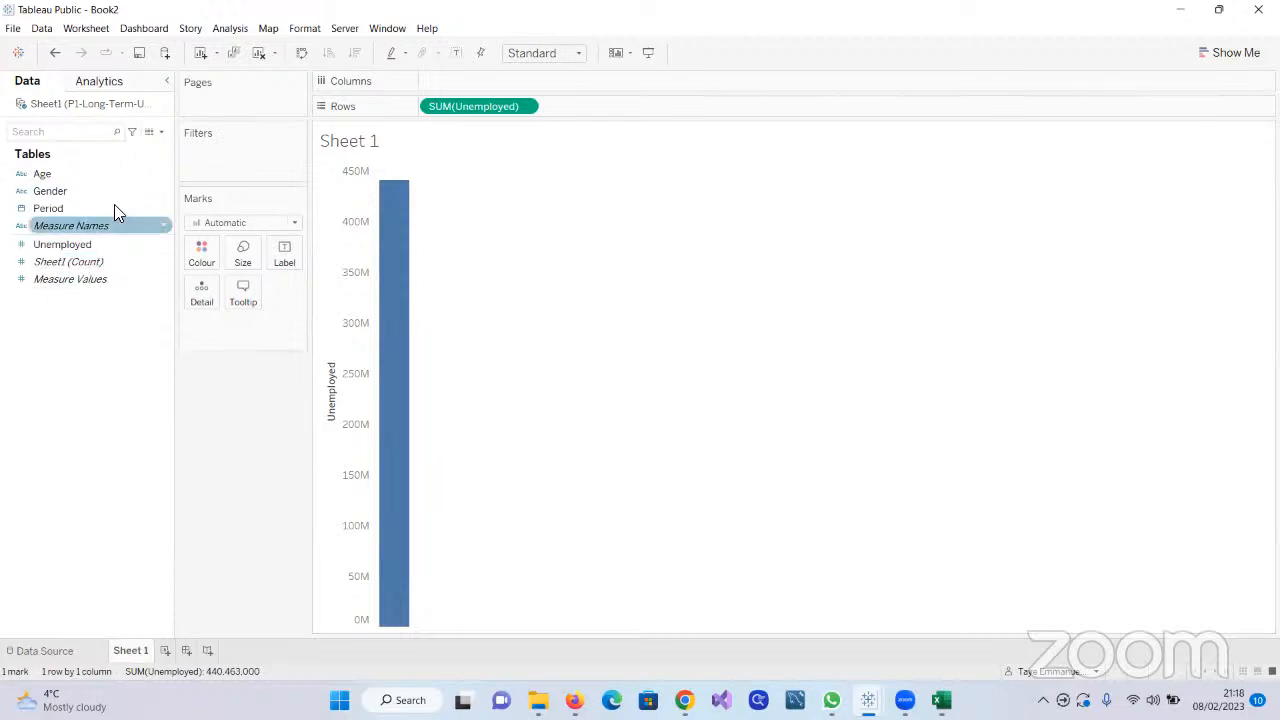
{"action": "left_click", "coordinate": [60, 208]}
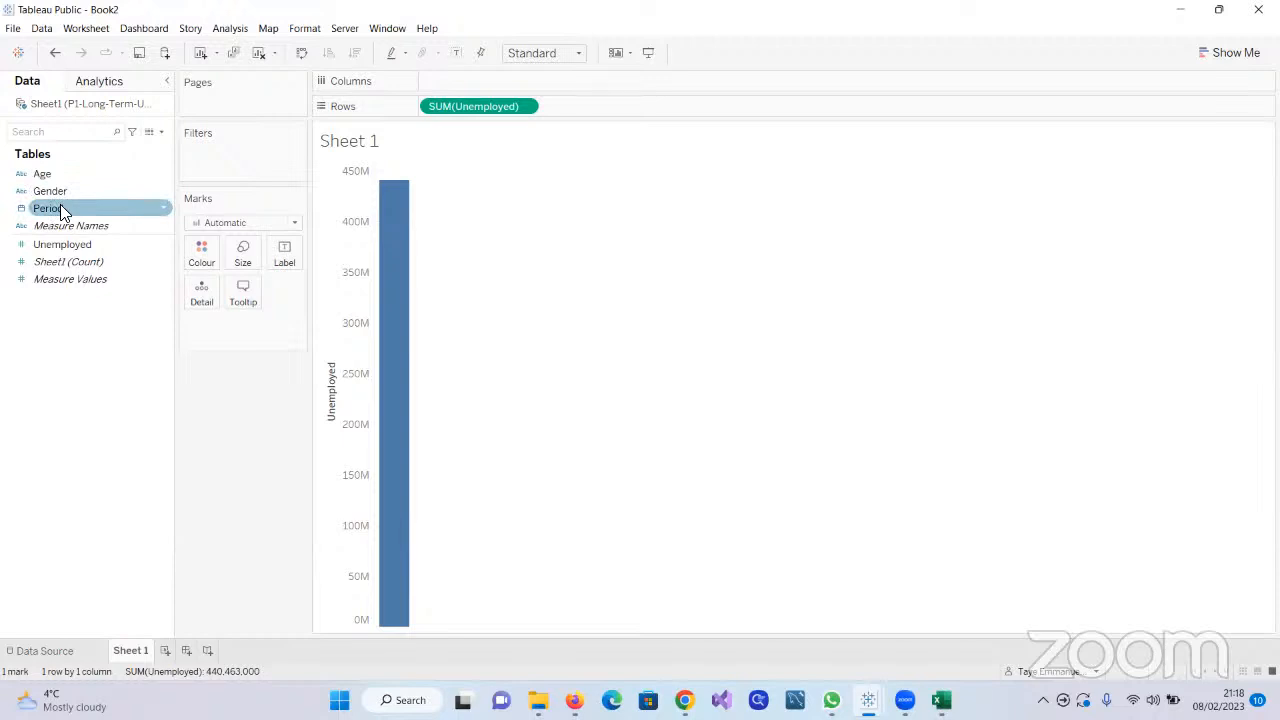
{"action": "double_click", "coordinate": [60, 208]}
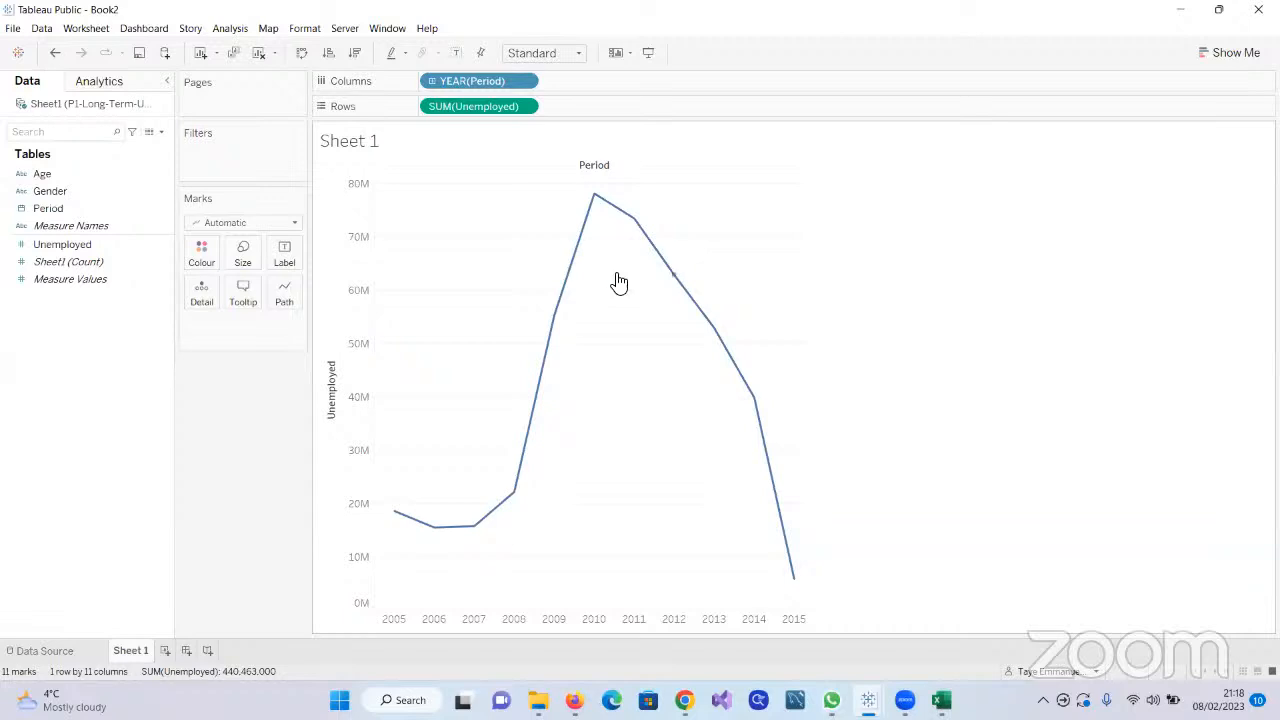
Change Period on Columns to group by month and check the Unemployed values of individual months along the line
{"action": "mouse_move", "coordinate": [438, 537]}
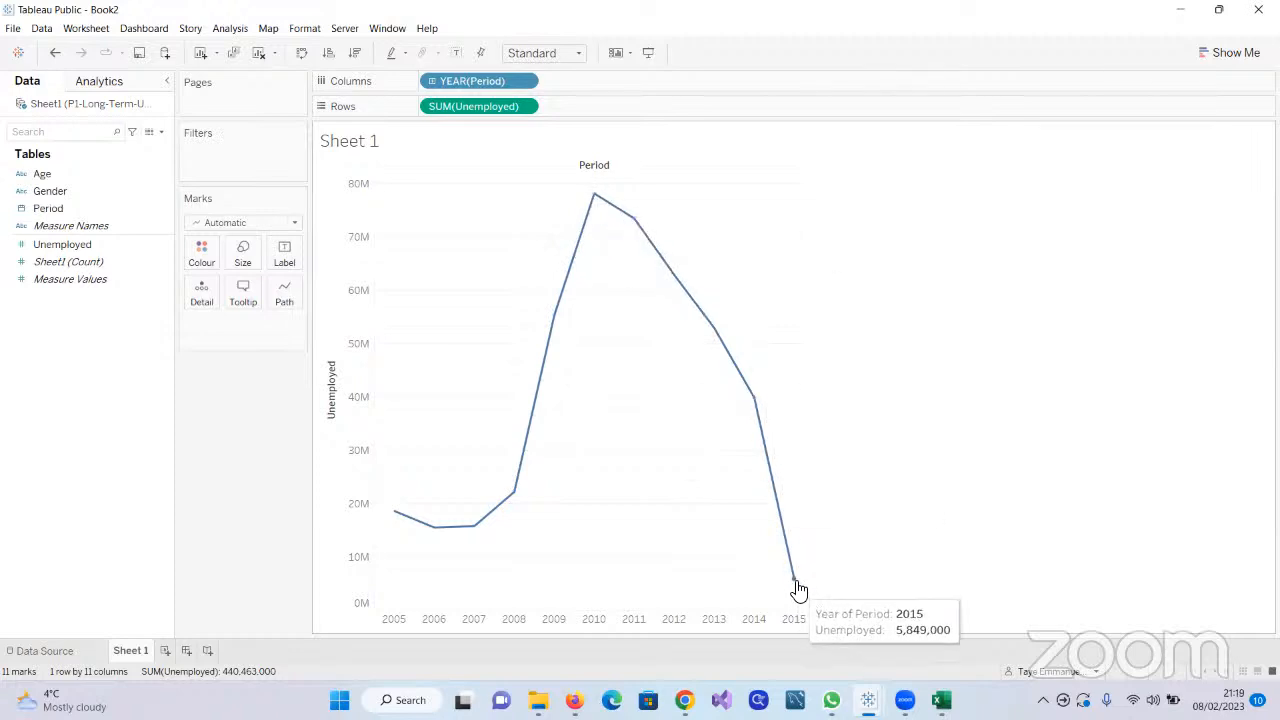
{"action": "left_click", "coordinate": [525, 83]}
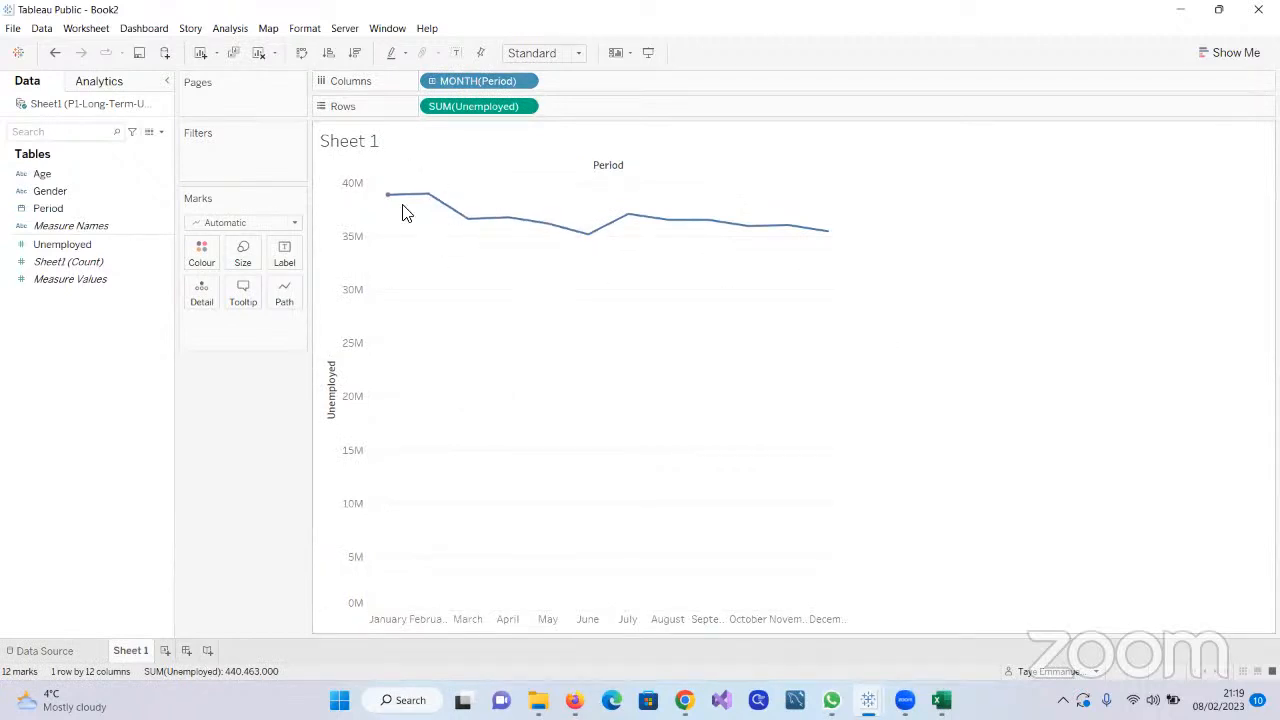
{"action": "mouse_move", "coordinate": [677, 226]}
{"action": "mouse_move", "coordinate": [393, 206]}
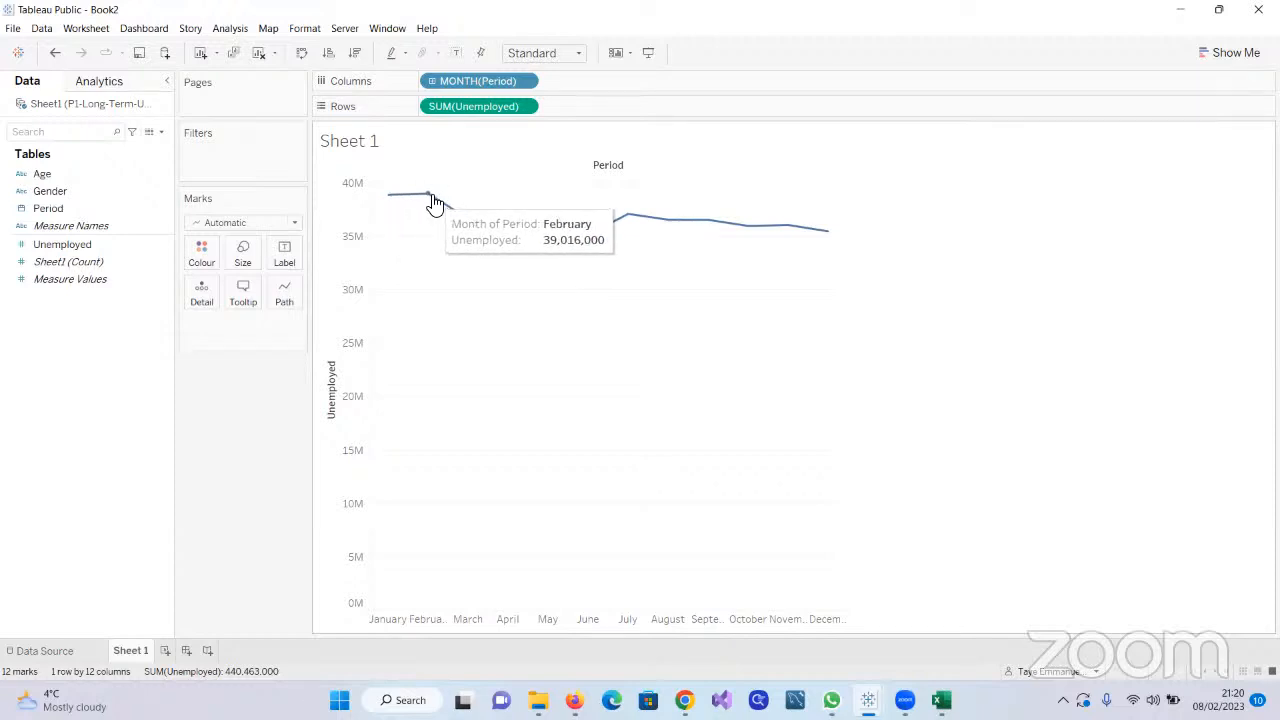
{"action": "mouse_move", "coordinate": [475, 228]}
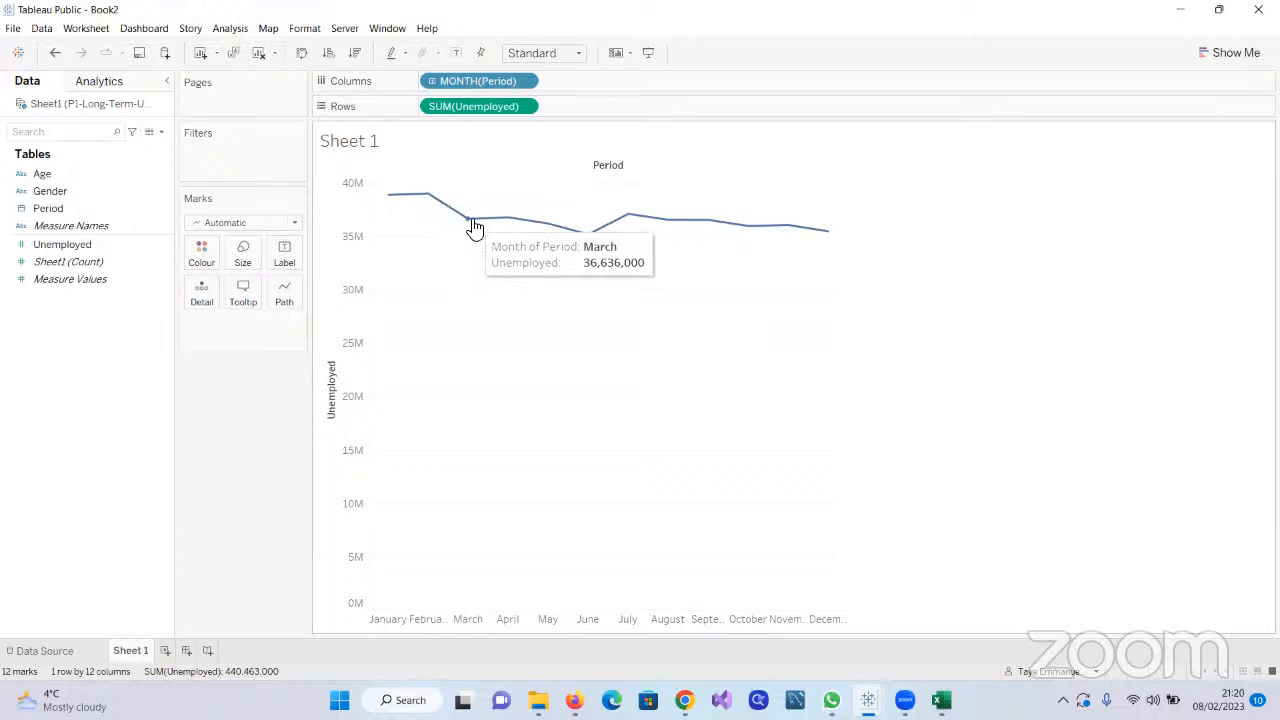
{"action": "mouse_move", "coordinate": [824, 246]}
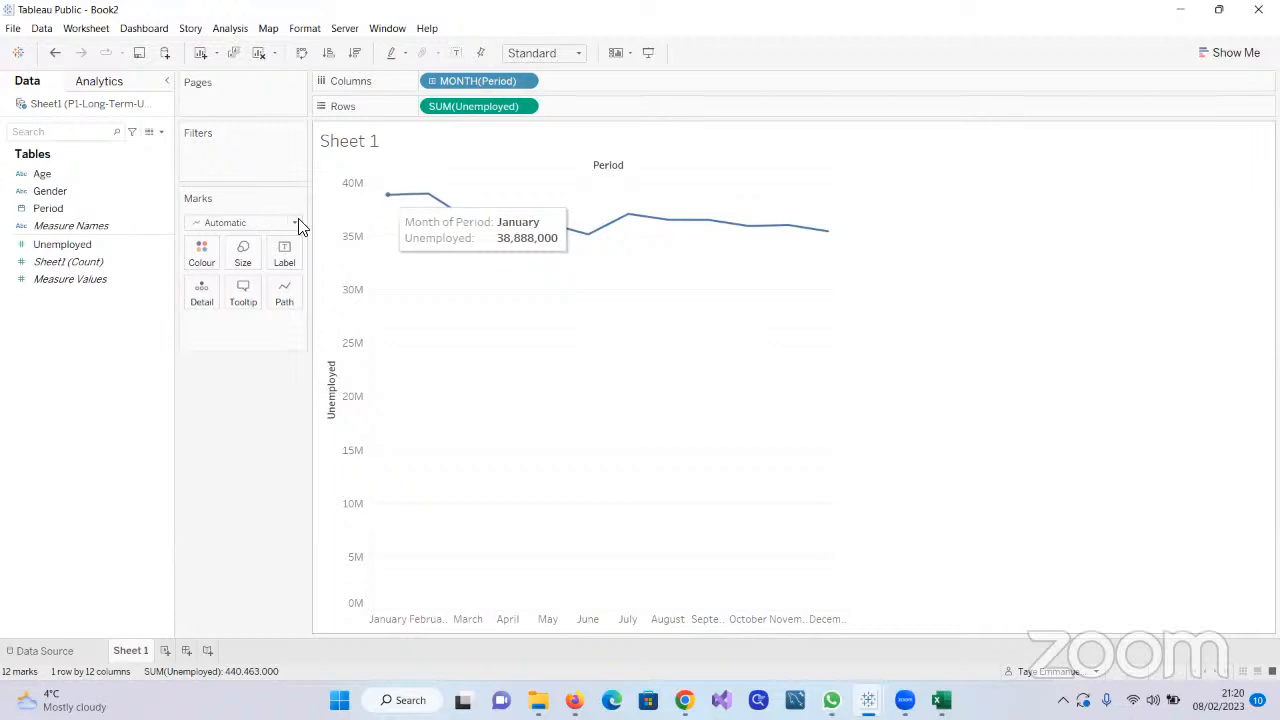
Revisit the workbook's data source page and show the start page with its file connection options
{"action": "left_click", "coordinate": [45, 651]}
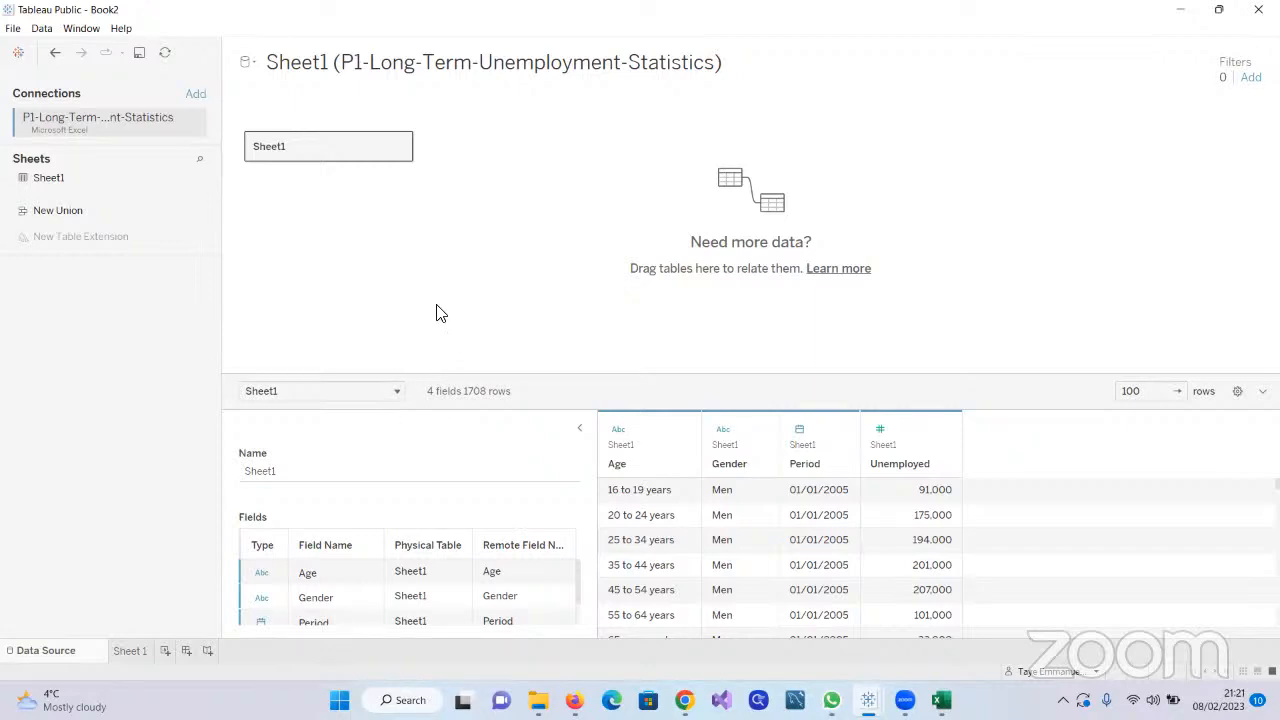
{"action": "left_click", "coordinate": [18, 52]}
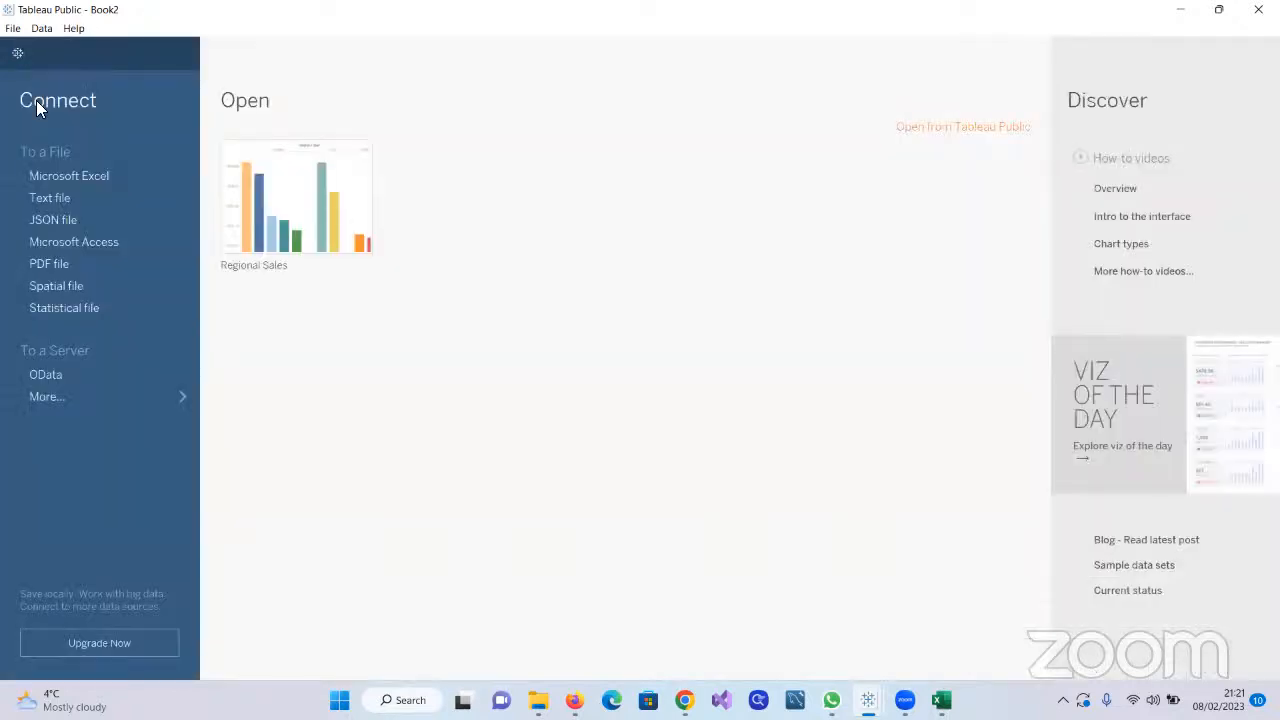
Connect to the Excel workbook P1-Long-Term-Unemployment-Statistics in Downloads and return to the Sheet 1 worksheet
{"action": "left_click", "coordinate": [82, 172]}
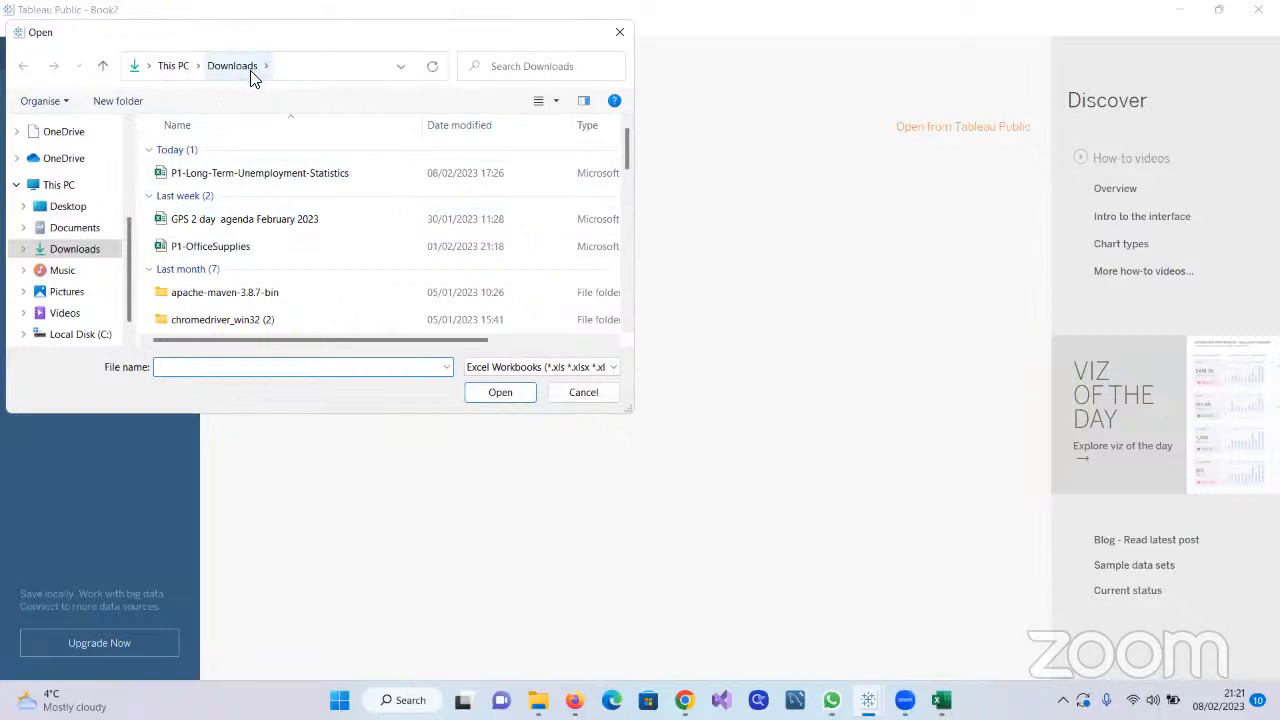
{"action": "left_click", "coordinate": [257, 174]}
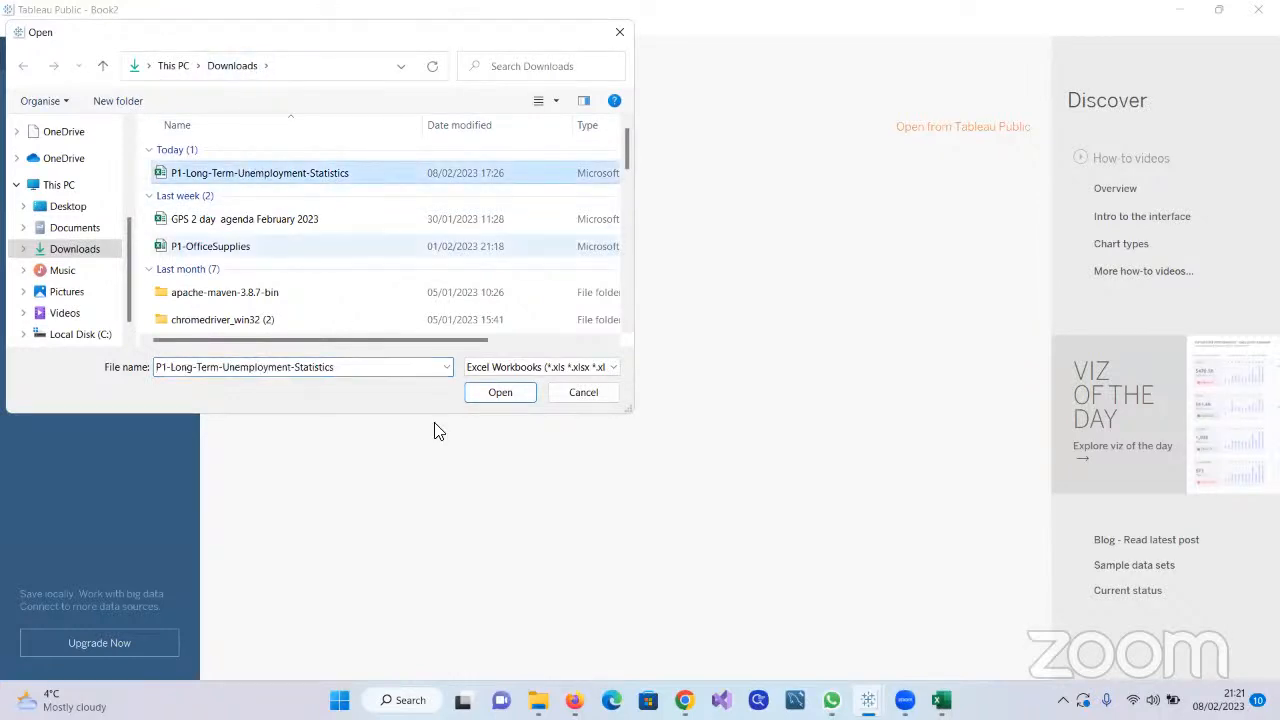
{"action": "left_click", "coordinate": [502, 393]}
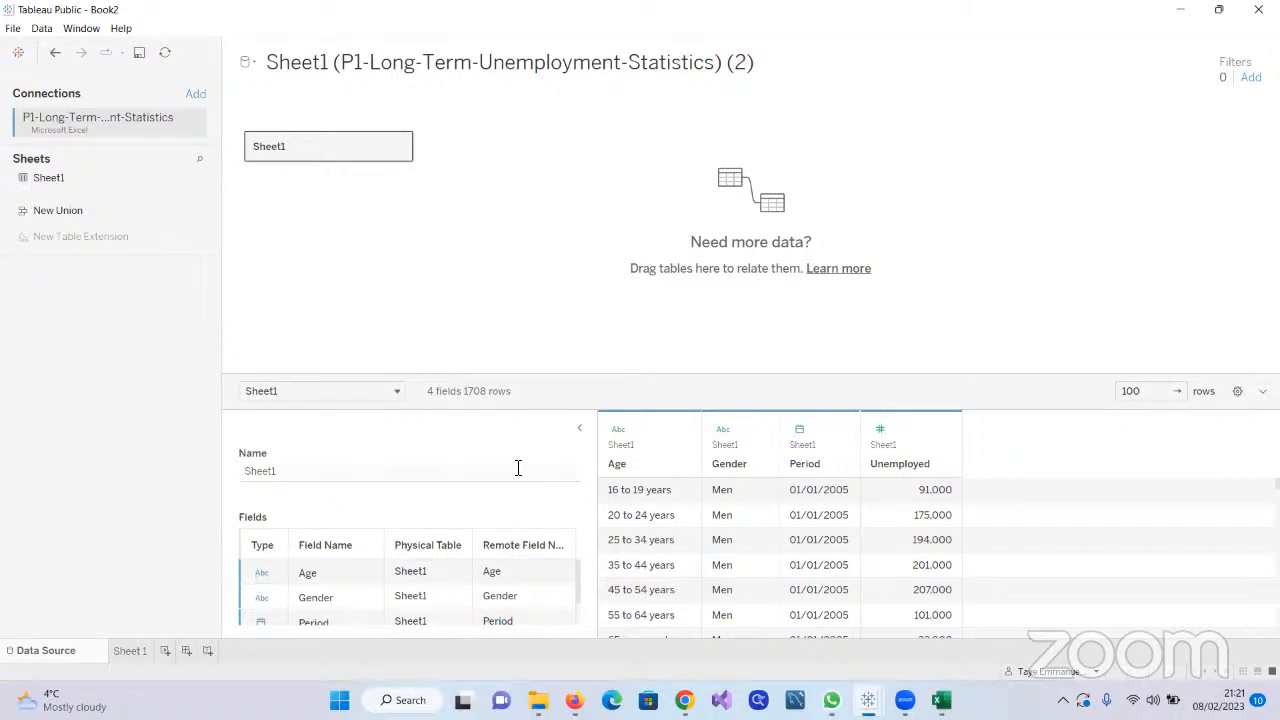
{"action": "left_click", "coordinate": [128, 651]}
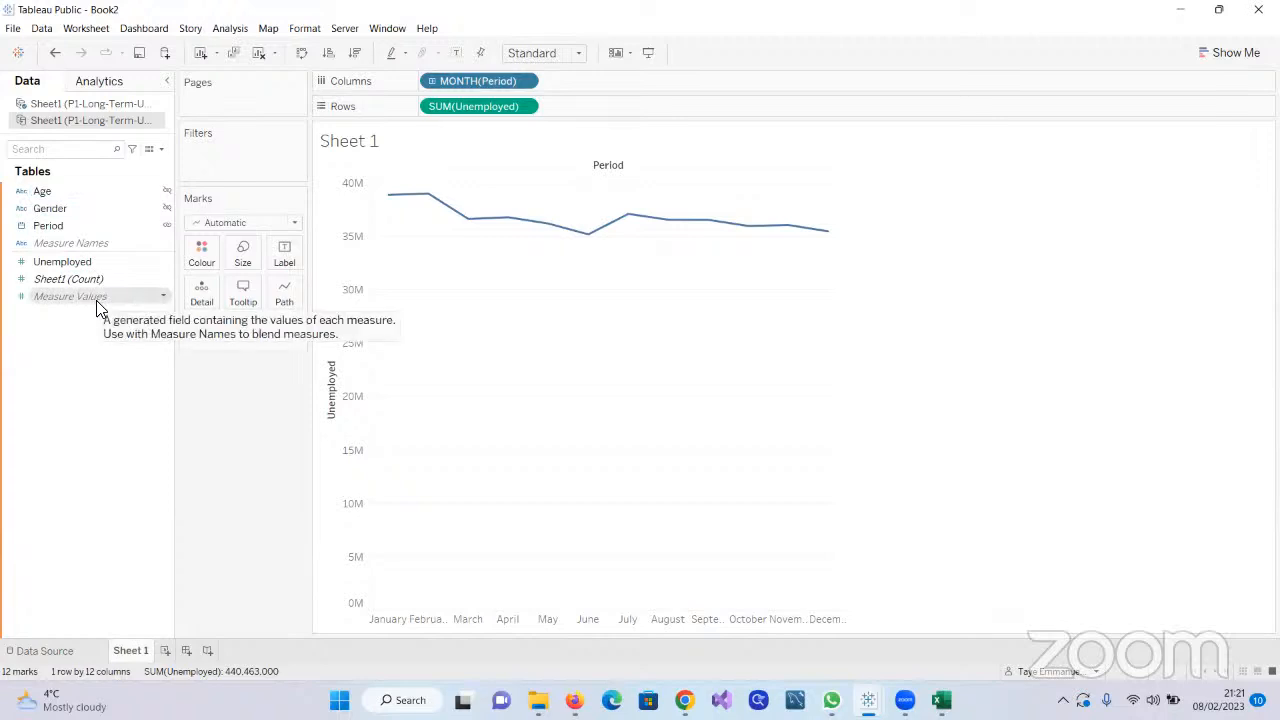
Change Period on Columns to continuous month (May 2015 style) and check the Unemployed value of the first month on the line
{"action": "mouse_move", "coordinate": [400, 206]}
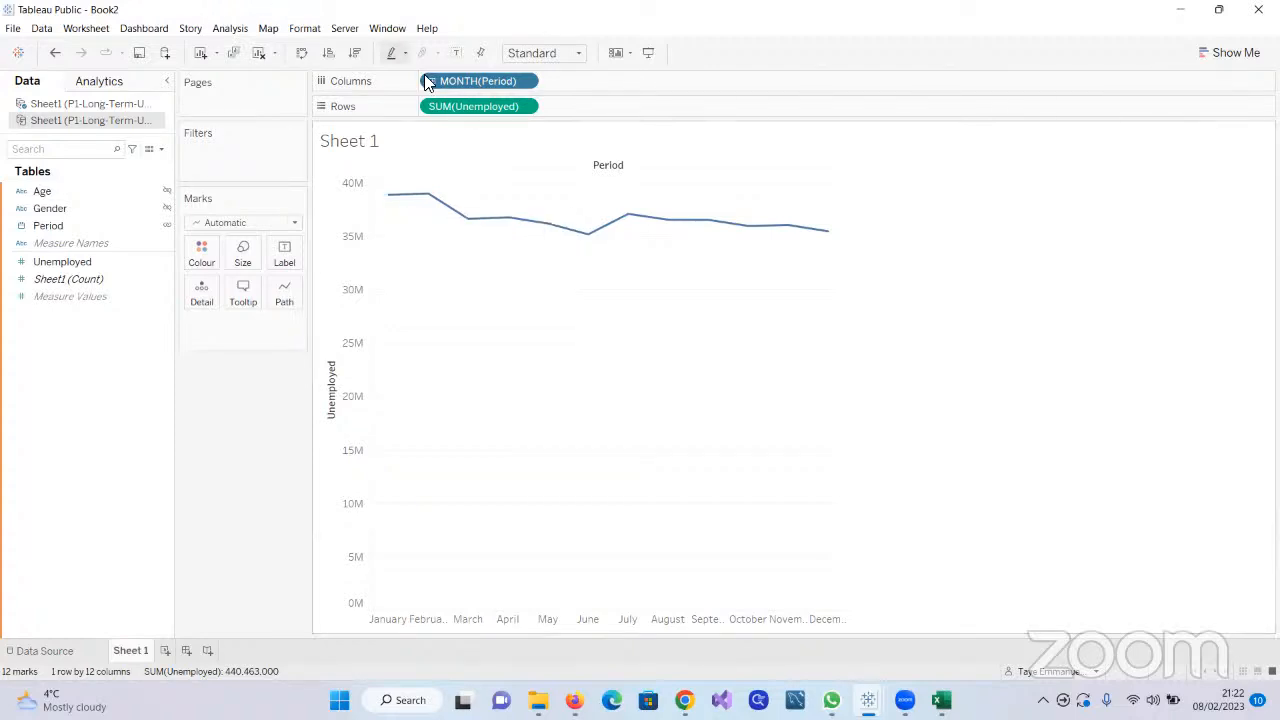
{"action": "left_click", "coordinate": [524, 82]}
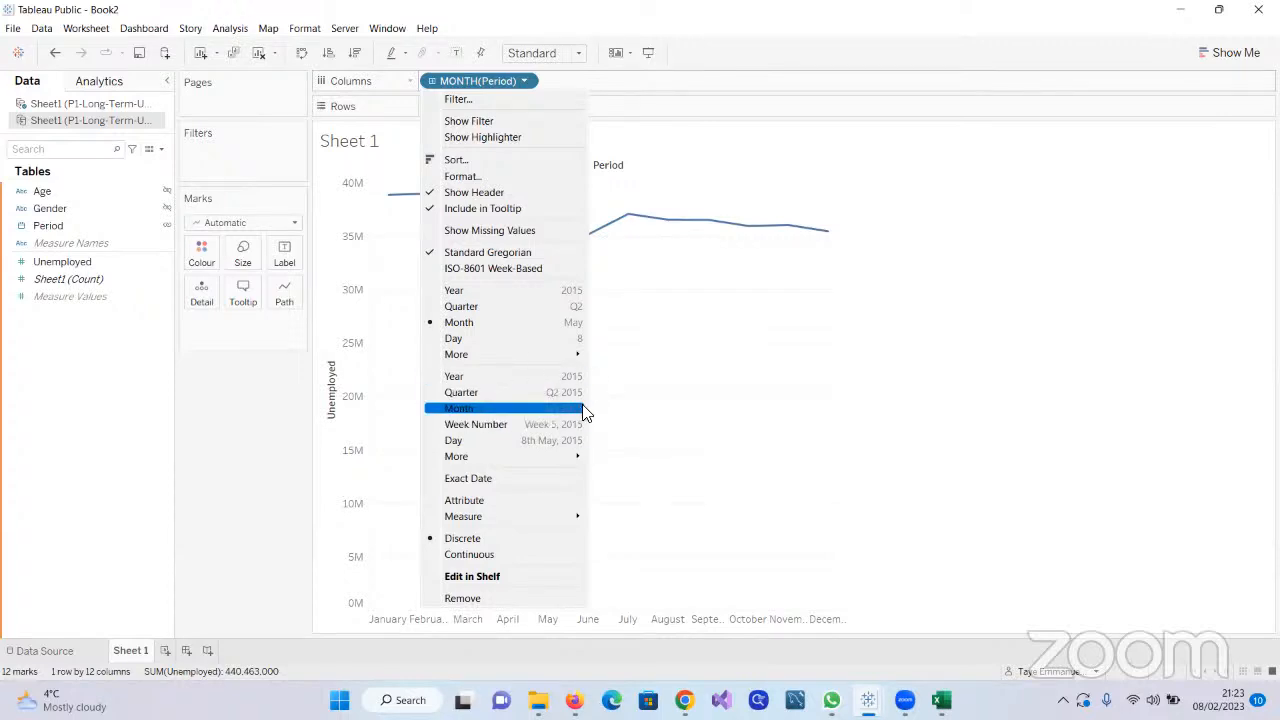
{"action": "left_click", "coordinate": [465, 412]}
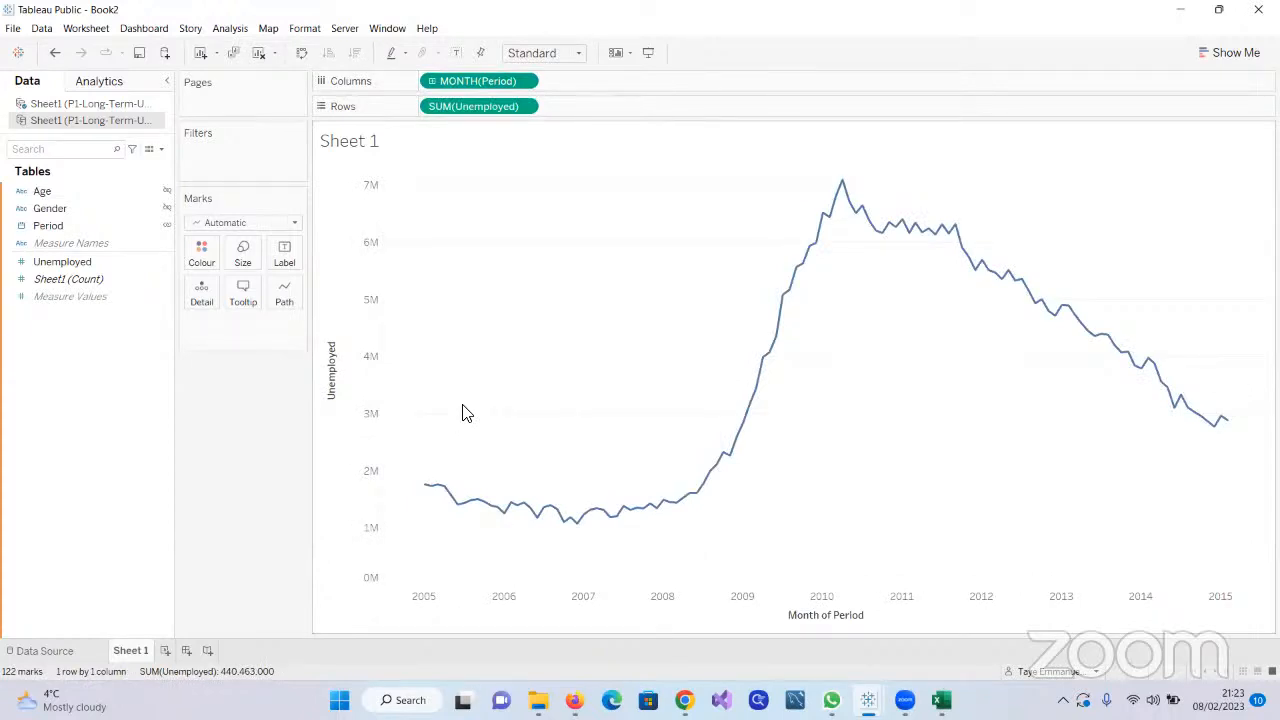
{"action": "mouse_move", "coordinate": [458, 508]}
{"action": "mouse_move", "coordinate": [432, 491]}
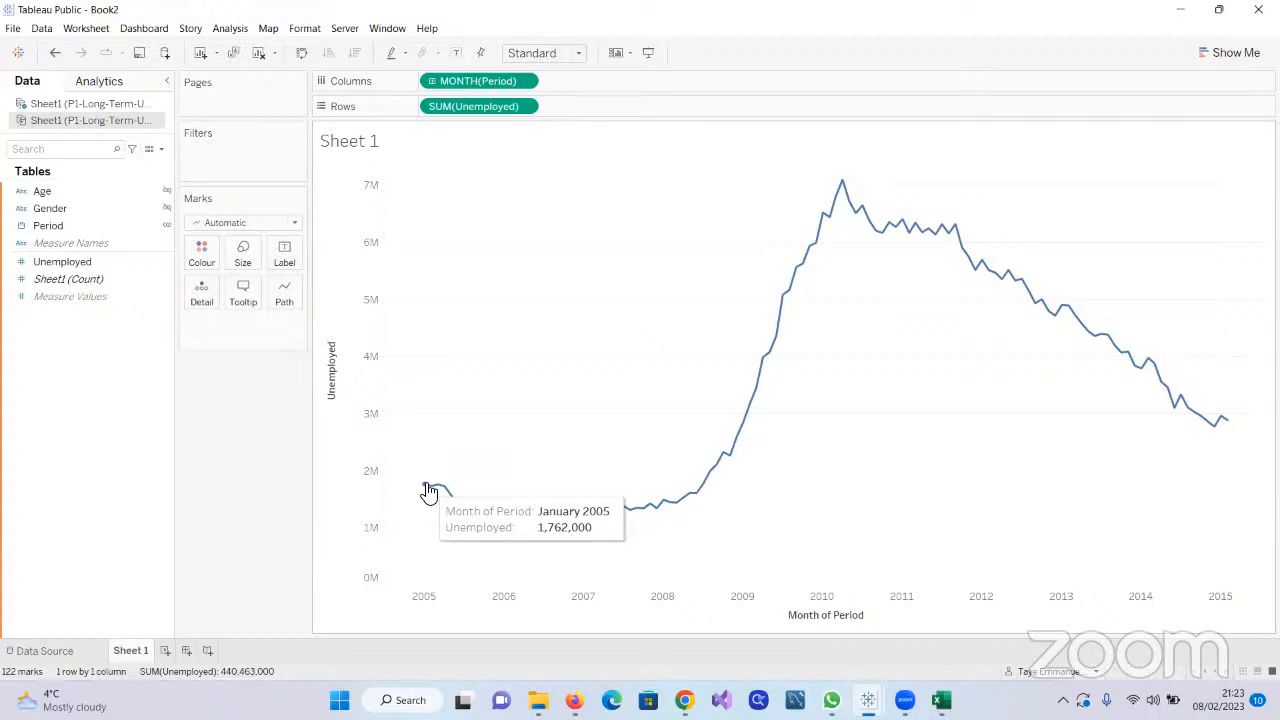
{"action": "mouse_move", "coordinate": [503, 524]}
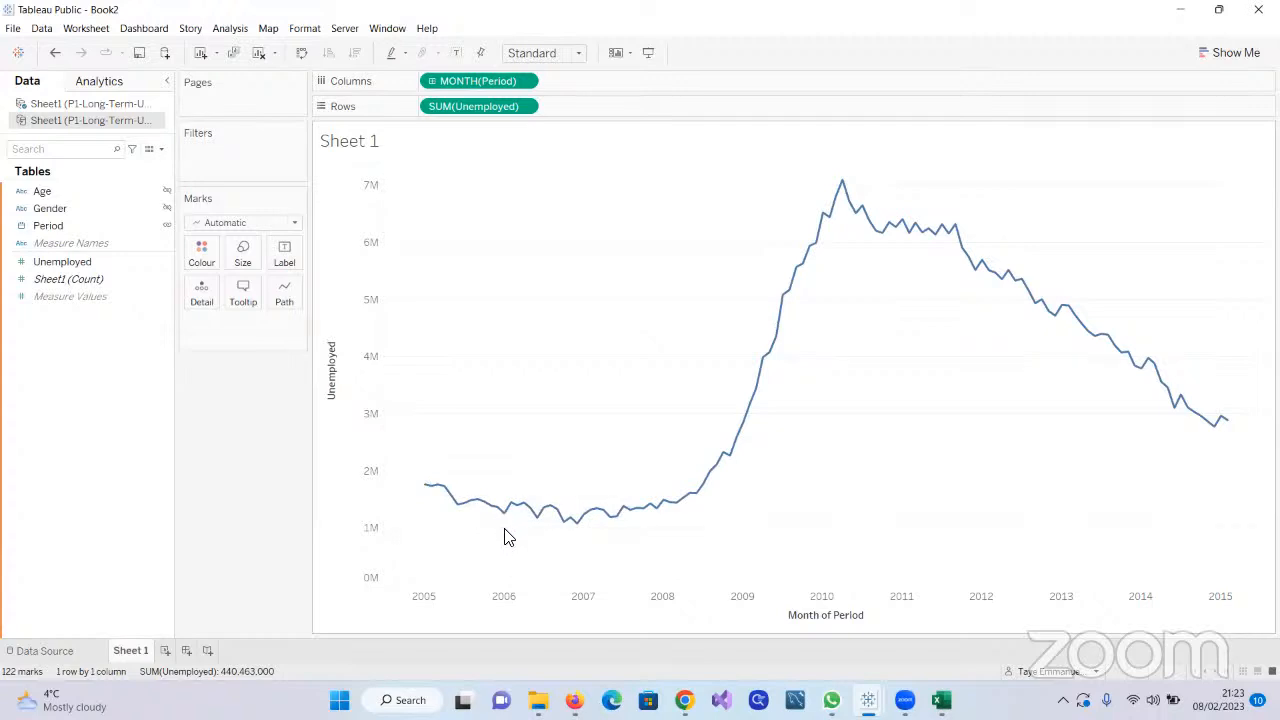
Try grouping Period by continuous quarter (Q2 2015 style), and set it back to continuous month
{"action": "left_click", "coordinate": [524, 84]}
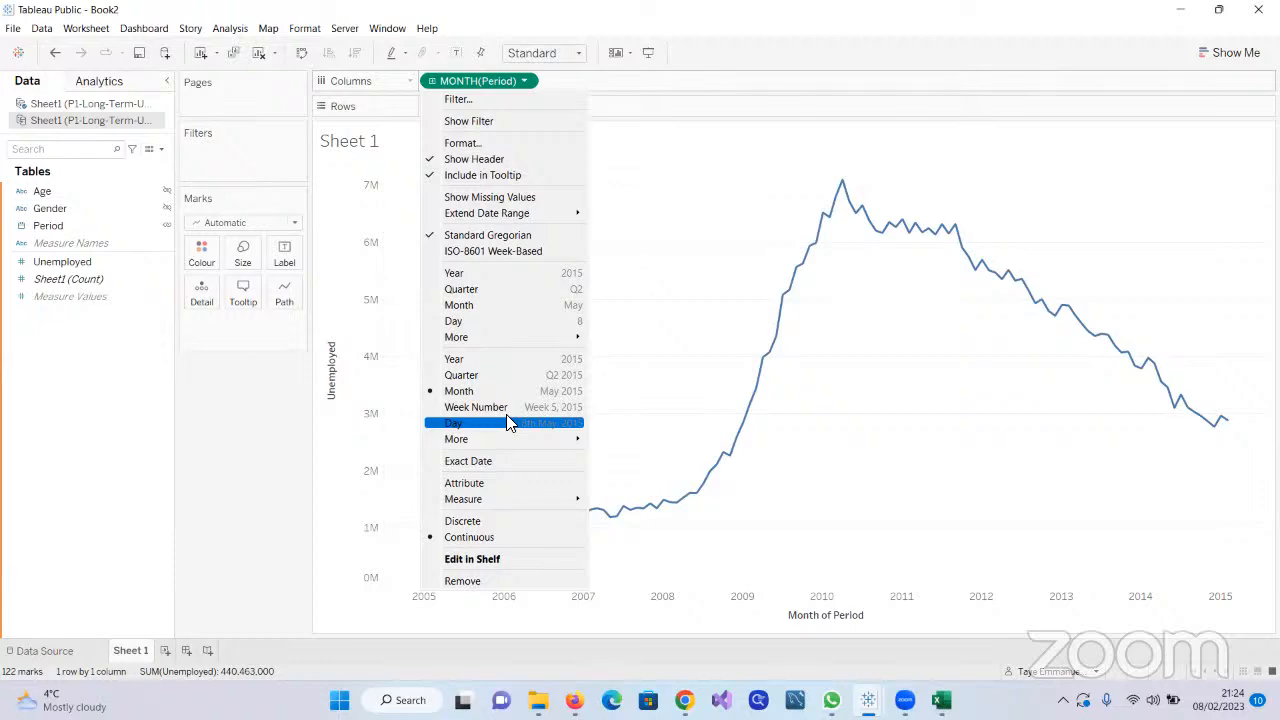
{"action": "left_click", "coordinate": [480, 375]}
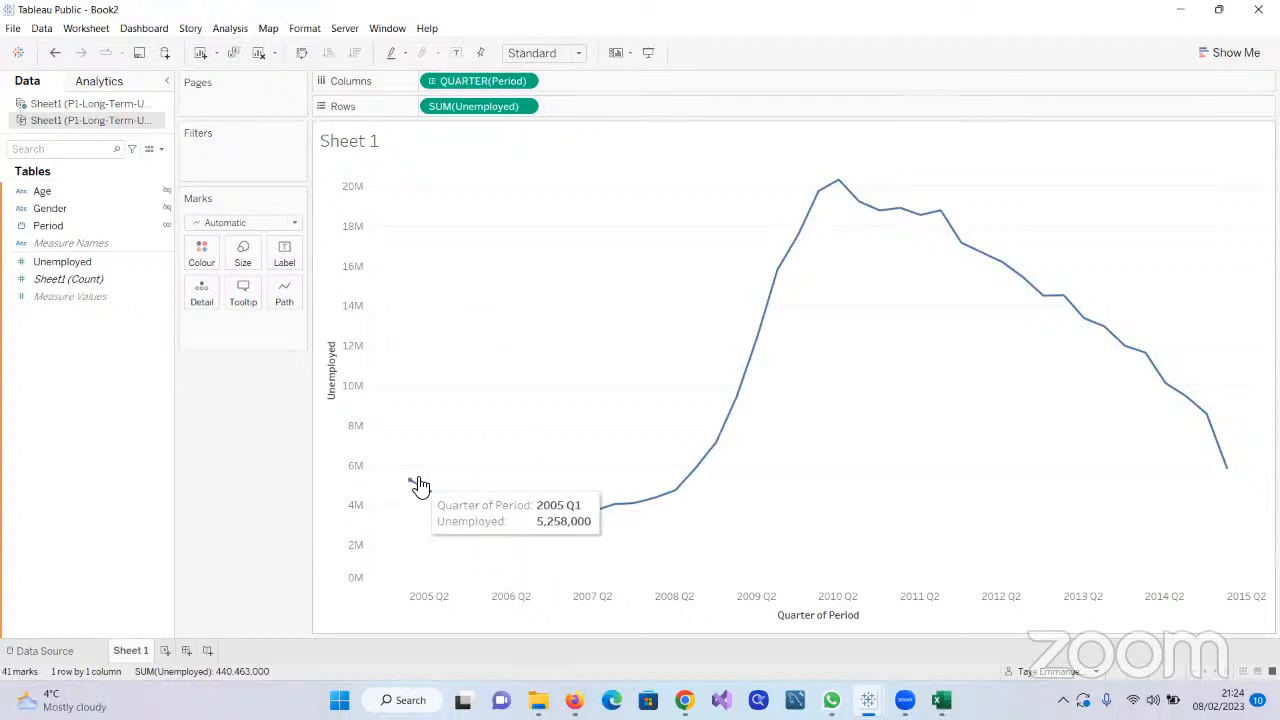
{"action": "left_click", "coordinate": [524, 81]}
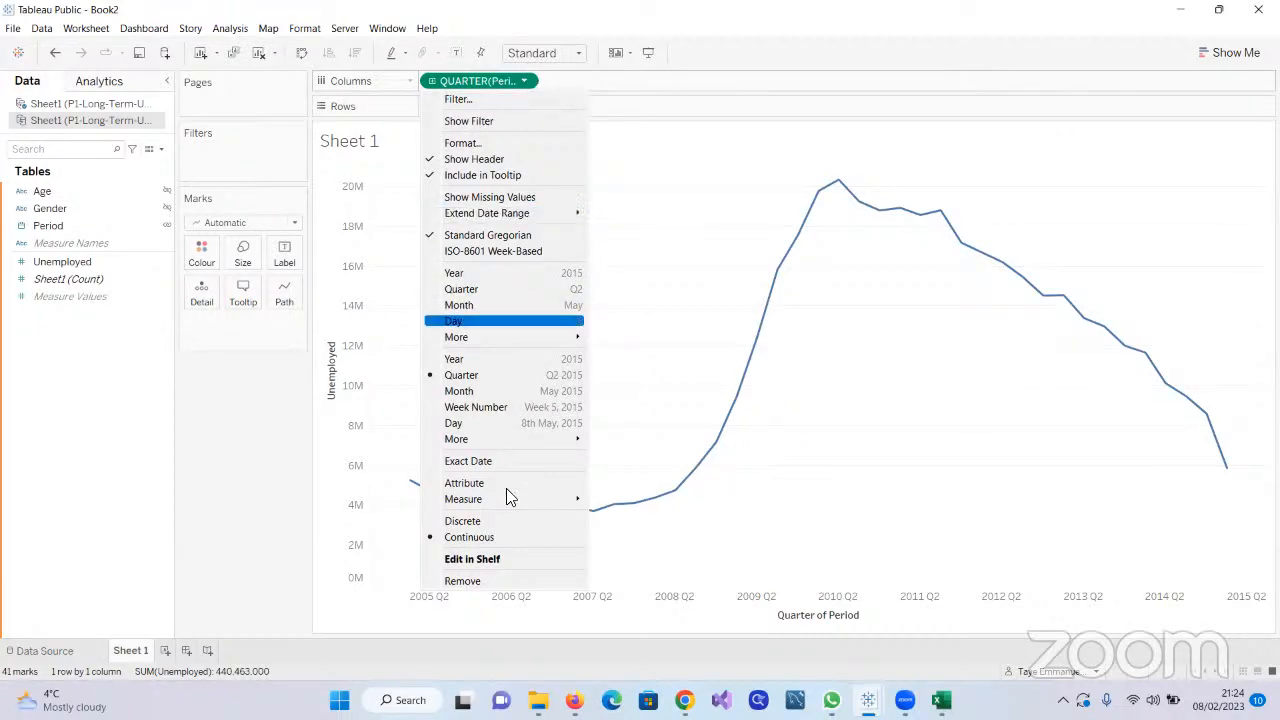
{"action": "left_click", "coordinate": [483, 396]}
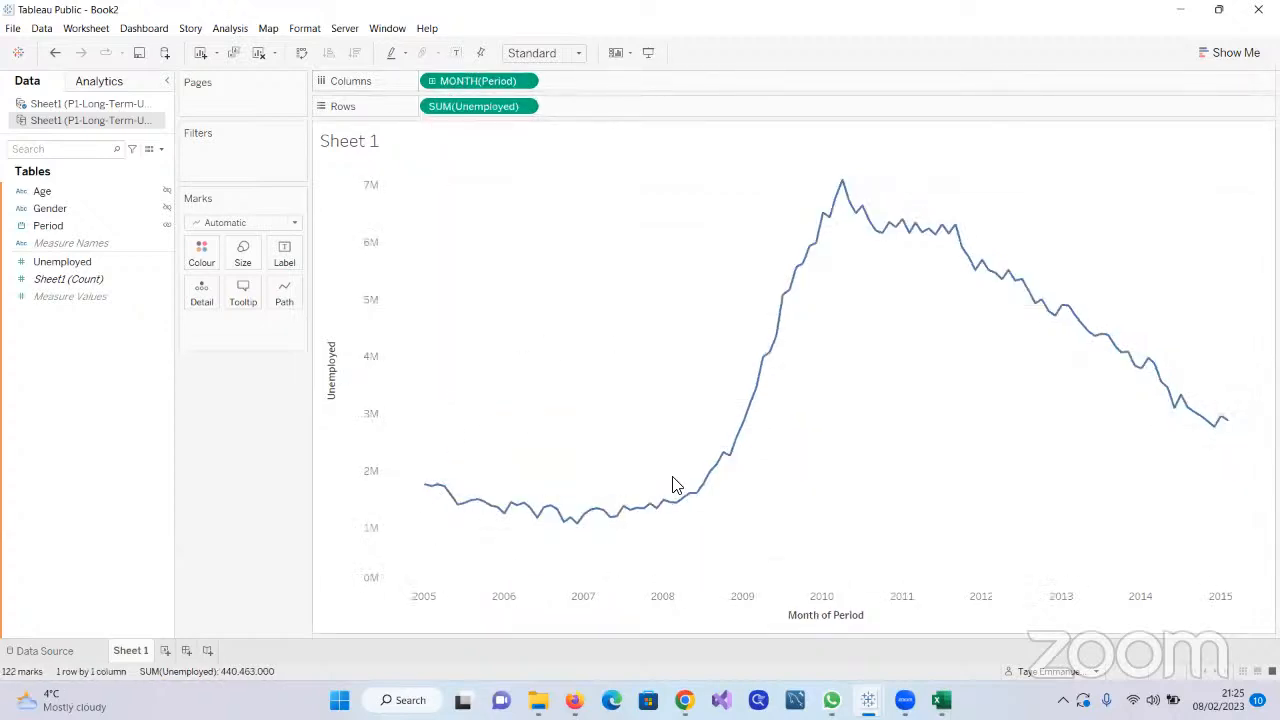
Look through the mark types available for the line chart and leave the type on Automatic
{"action": "mouse_move", "coordinate": [423, 496]}
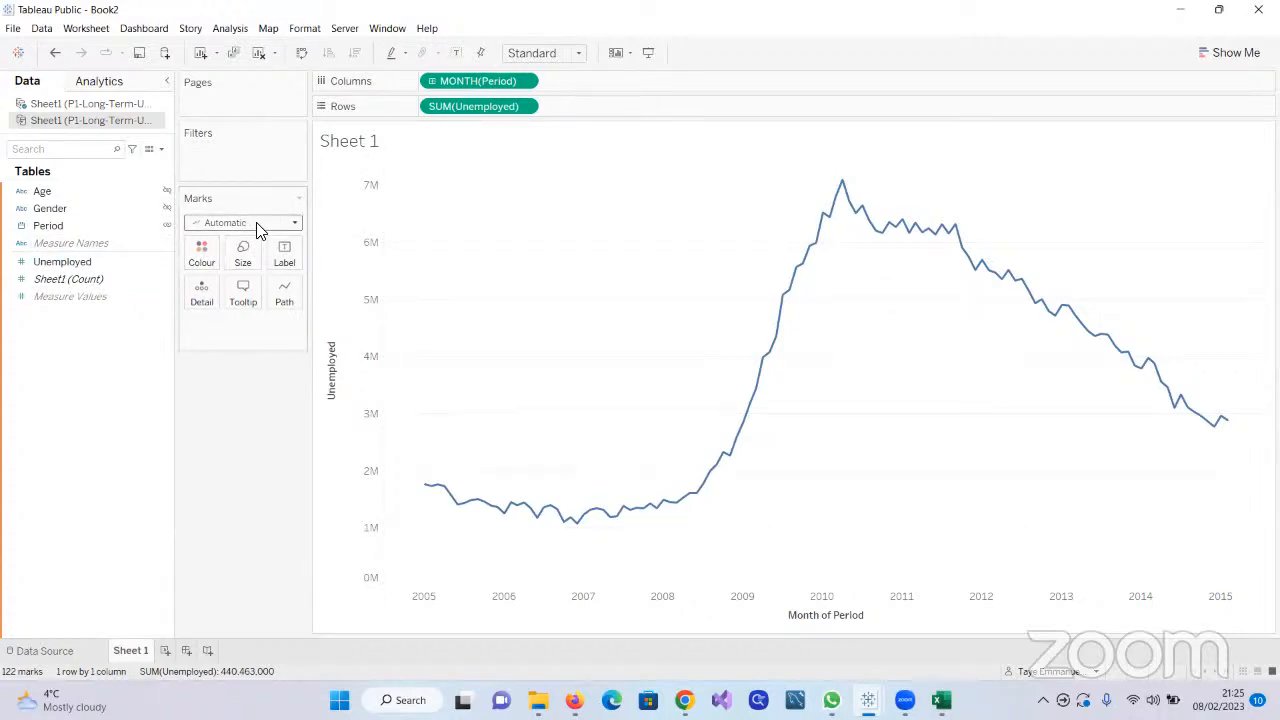
{"action": "left_click", "coordinate": [294, 228]}
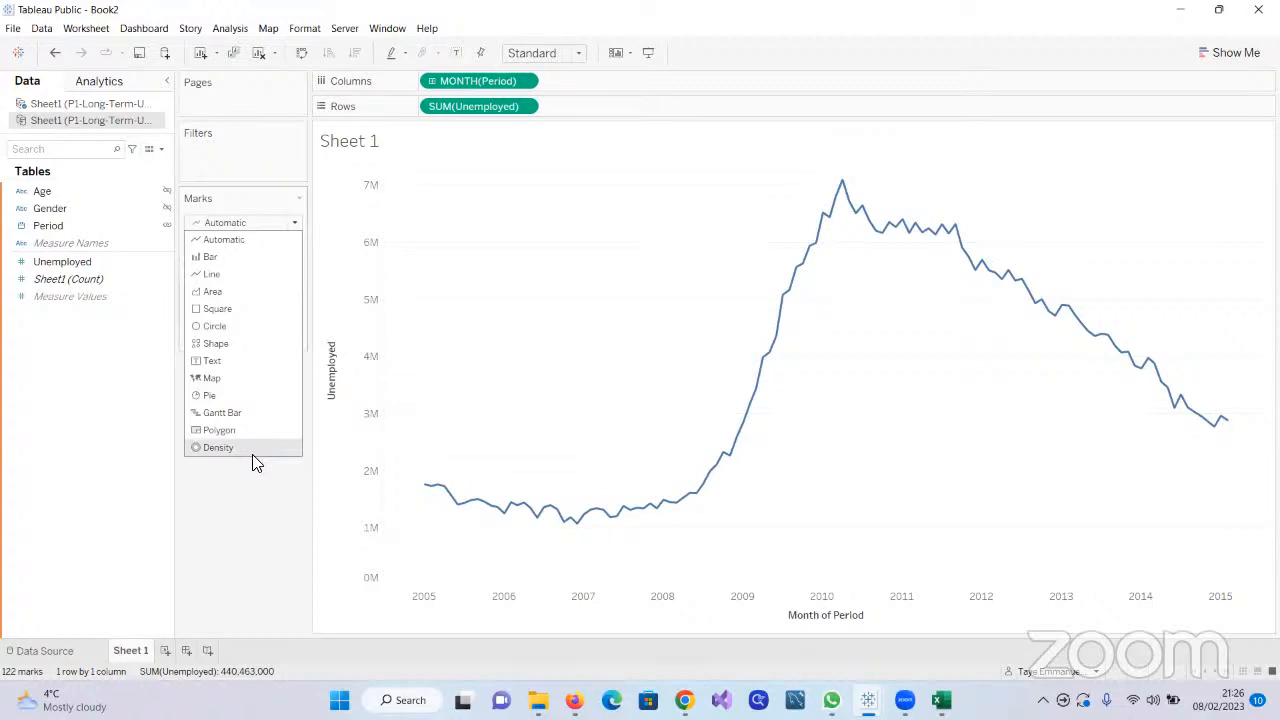
{"action": "left_click", "coordinate": [253, 518]}
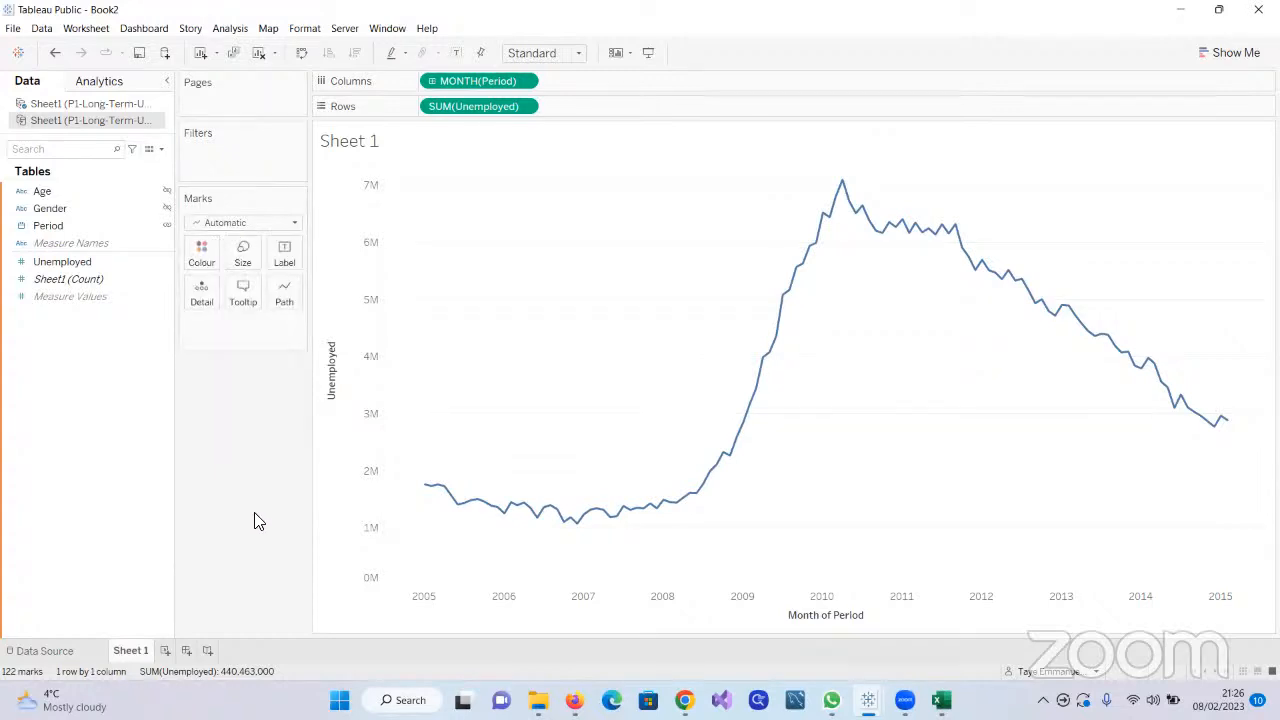
Try the horizontal bars chart type from Show Me and look through the monthly Unemployed bars
{"action": "left_click", "coordinate": [1205, 55]}
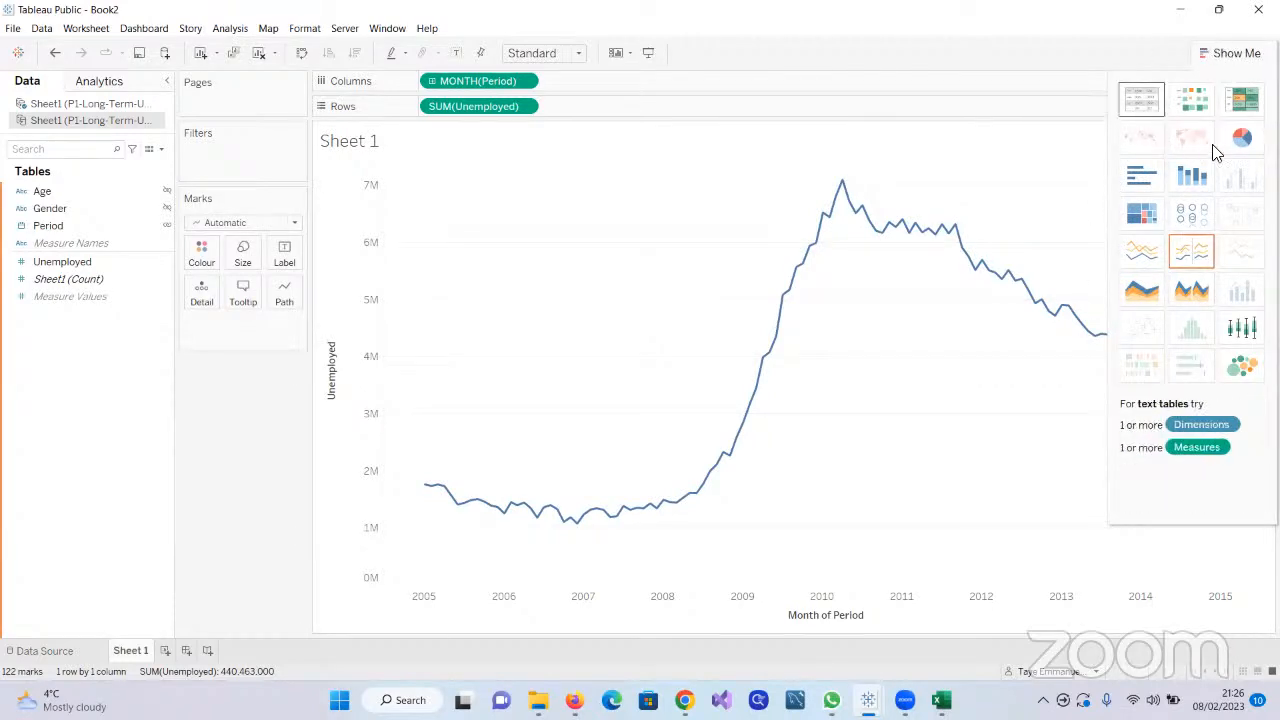
{"action": "left_click", "coordinate": [1127, 170]}
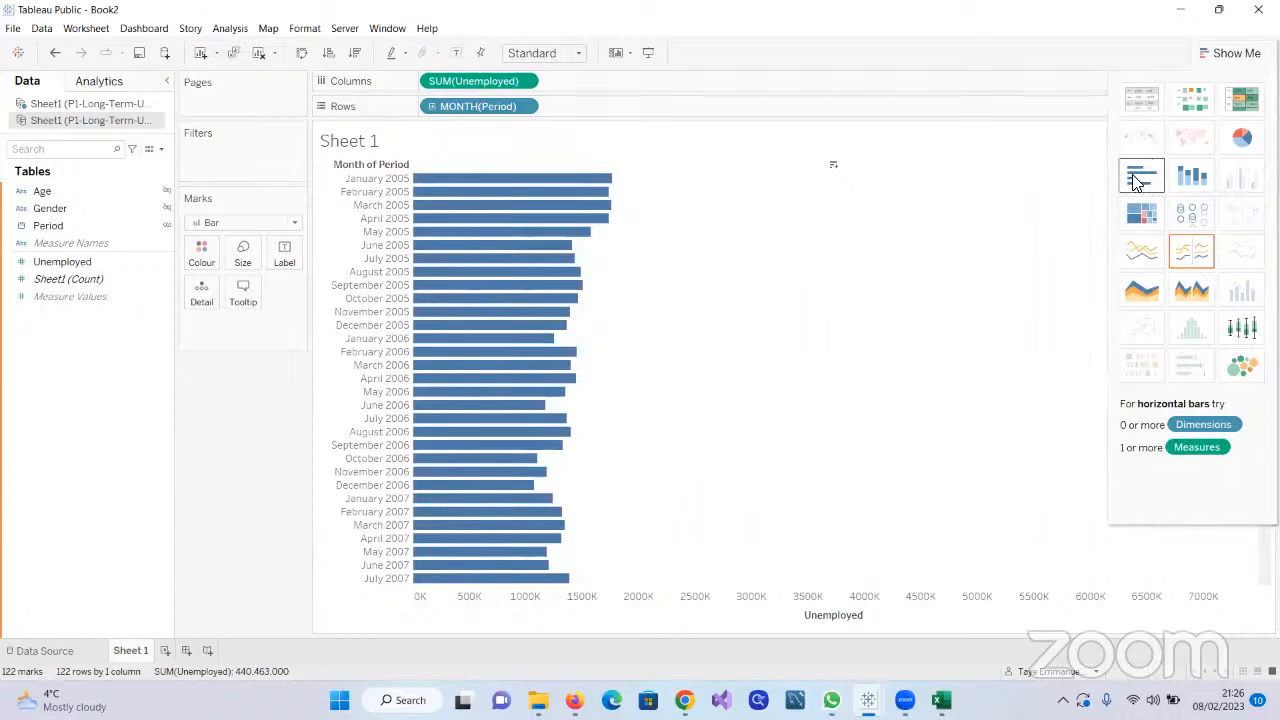
{"action": "scroll", "coordinate": [853, 290], "scroll_direction": "down", "scroll_amount": 1}
{"action": "scroll", "coordinate": [828, 328], "scroll_direction": "down", "scroll_amount": 15}
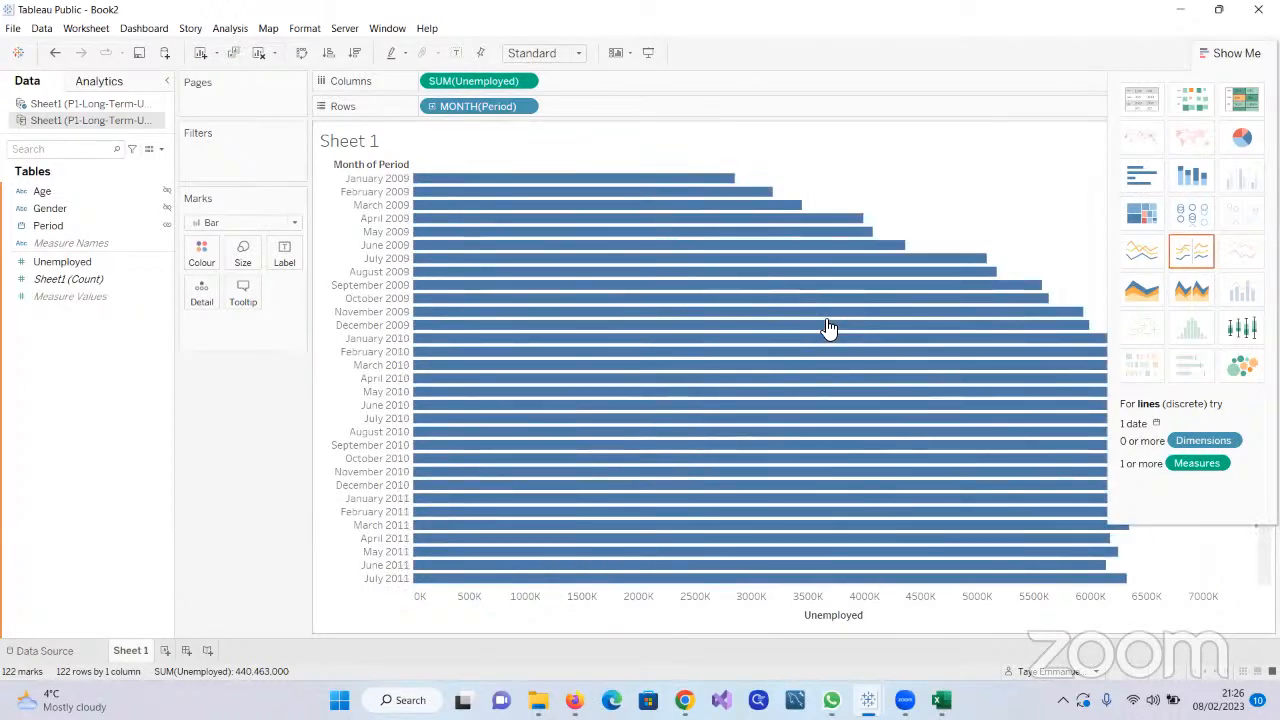
{"action": "scroll", "coordinate": [828, 328], "scroll_direction": "up", "scroll_amount": 16}
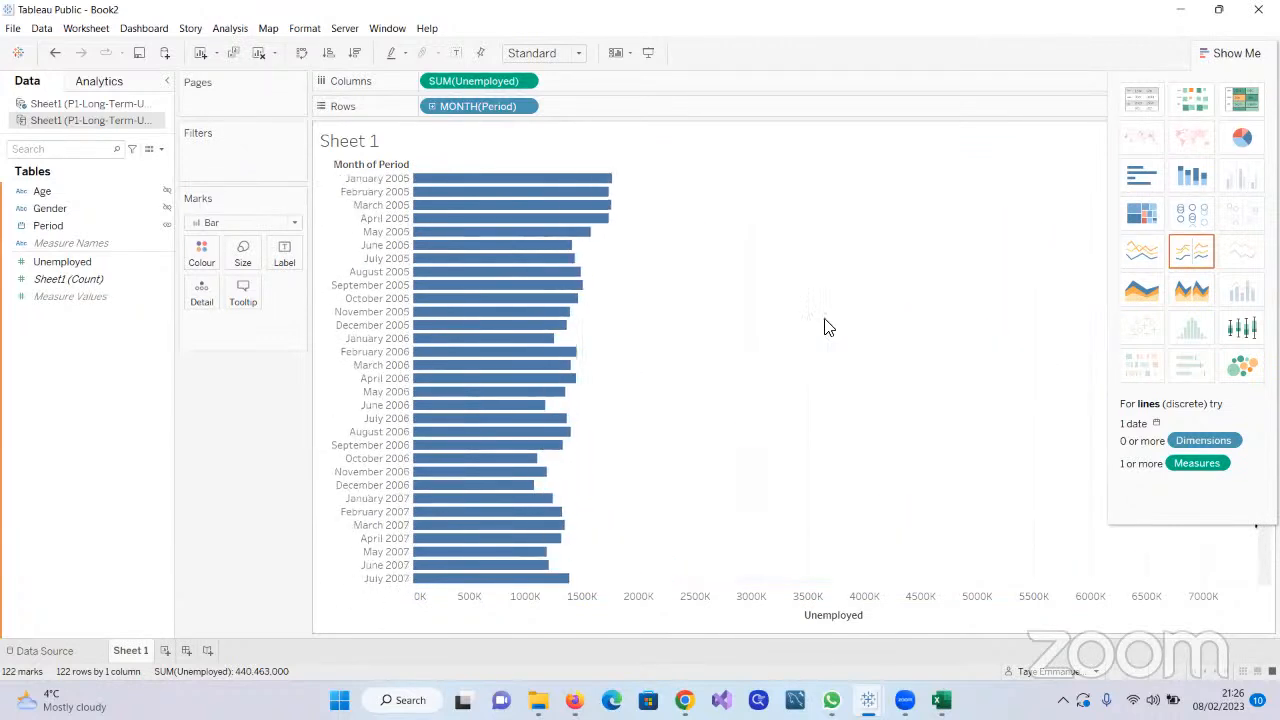
Try the stacked bars, pie chart and packed bubbles types from Show Me on the monthly Unemployed data
{"action": "left_click", "coordinate": [1190, 176]}
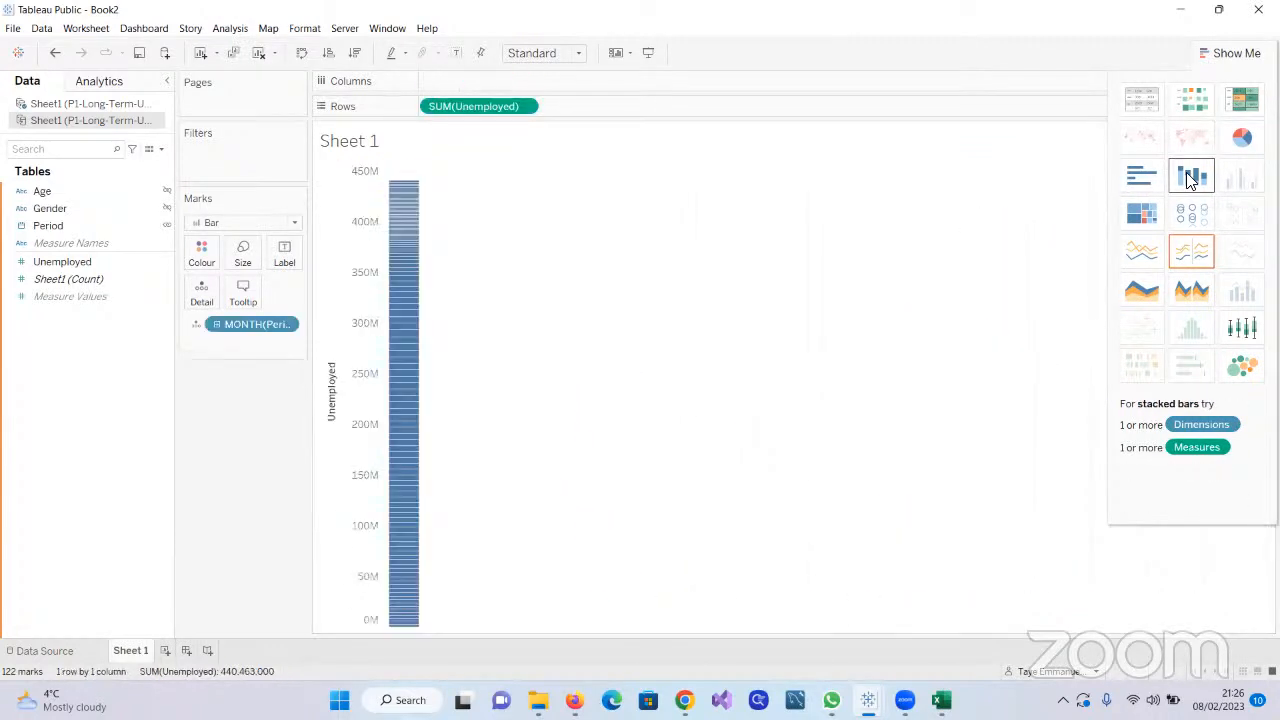
{"action": "left_click", "coordinate": [1242, 140]}
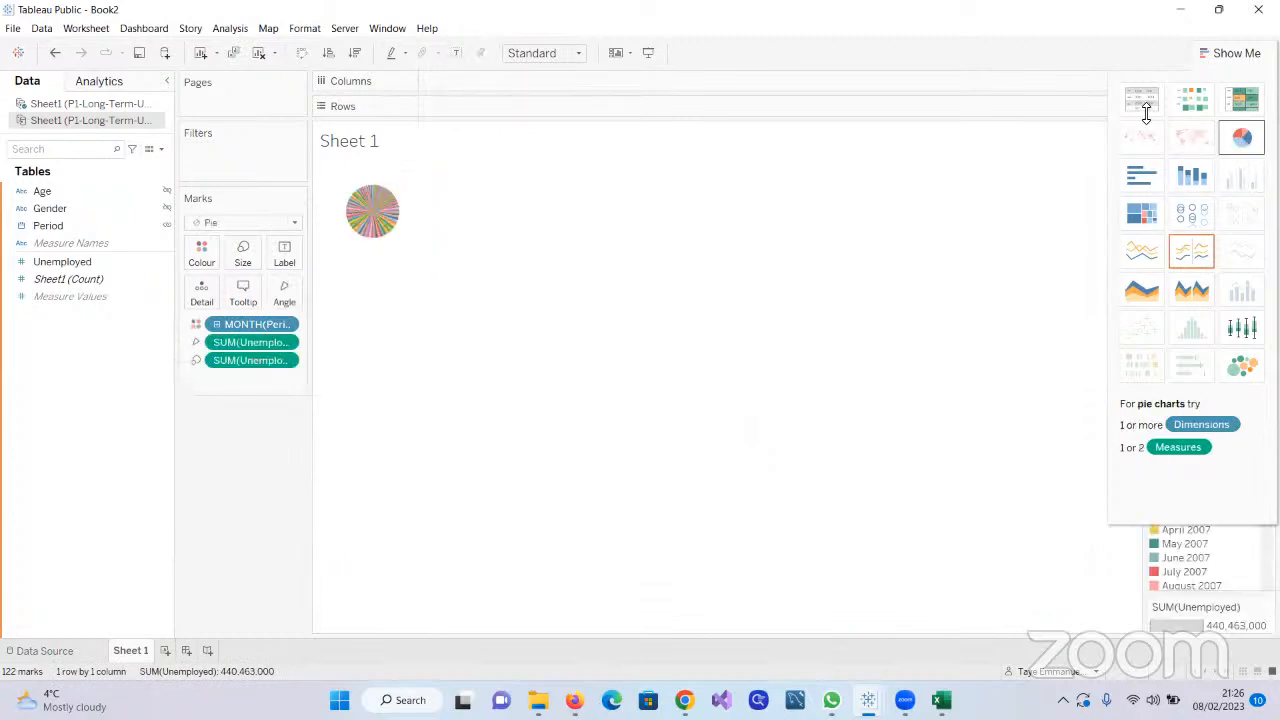
{"action": "mouse_move", "coordinate": [378, 222]}
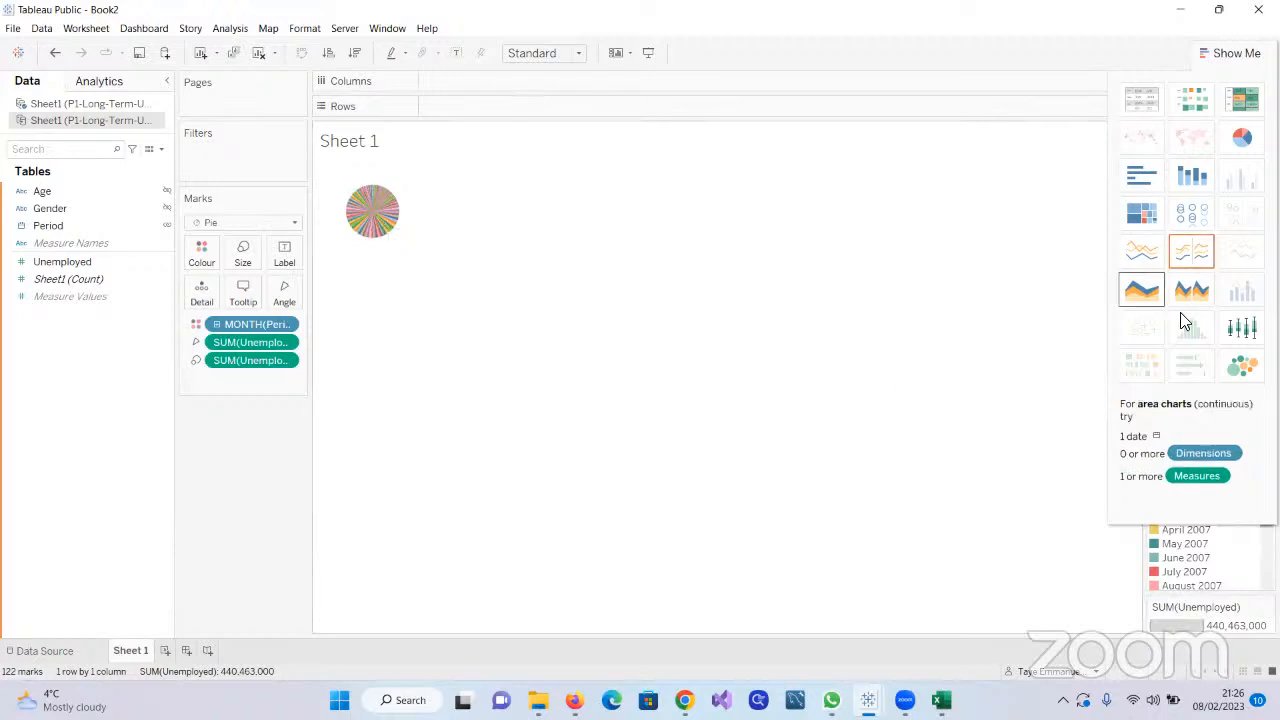
{"action": "left_click", "coordinate": [1243, 368]}
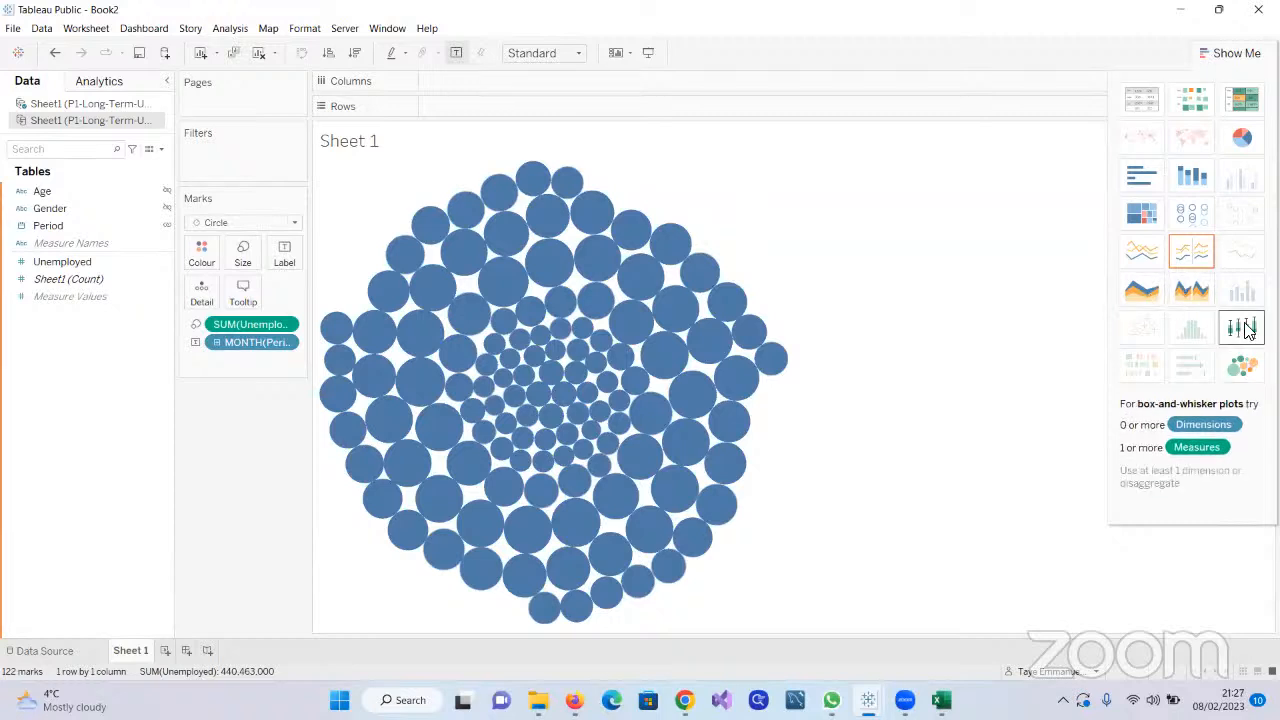
{"action": "left_click", "coordinate": [1212, 53]}
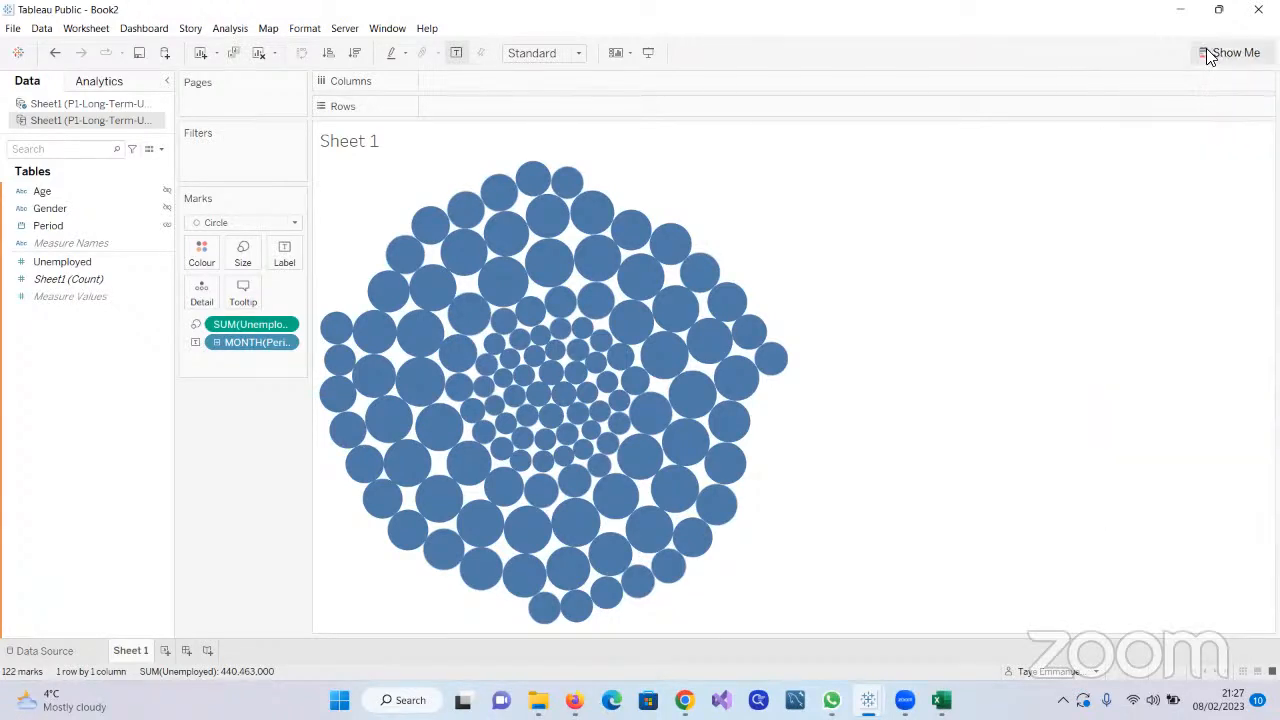
Try the Line mark type on the packed bubbles view and look at the line type options for its path
{"action": "left_click", "coordinate": [292, 223]}
{"action": "left_click", "coordinate": [237, 276]}
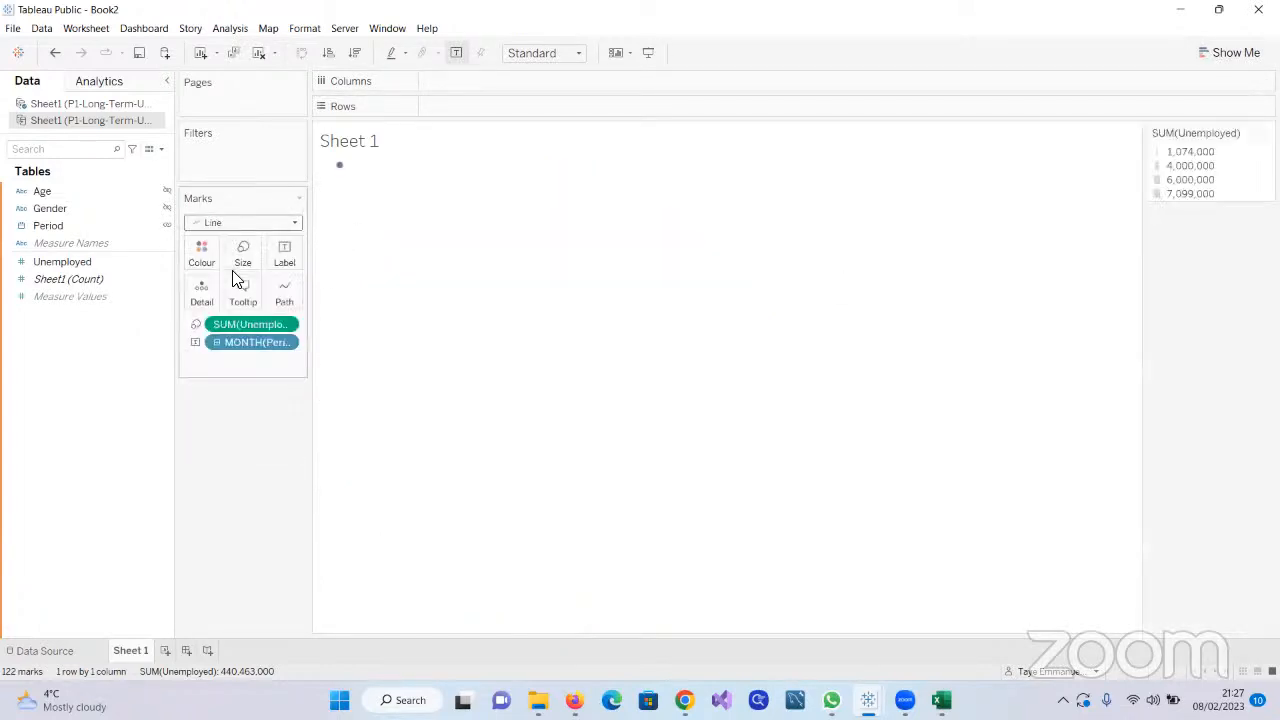
{"action": "left_click", "coordinate": [293, 224]}
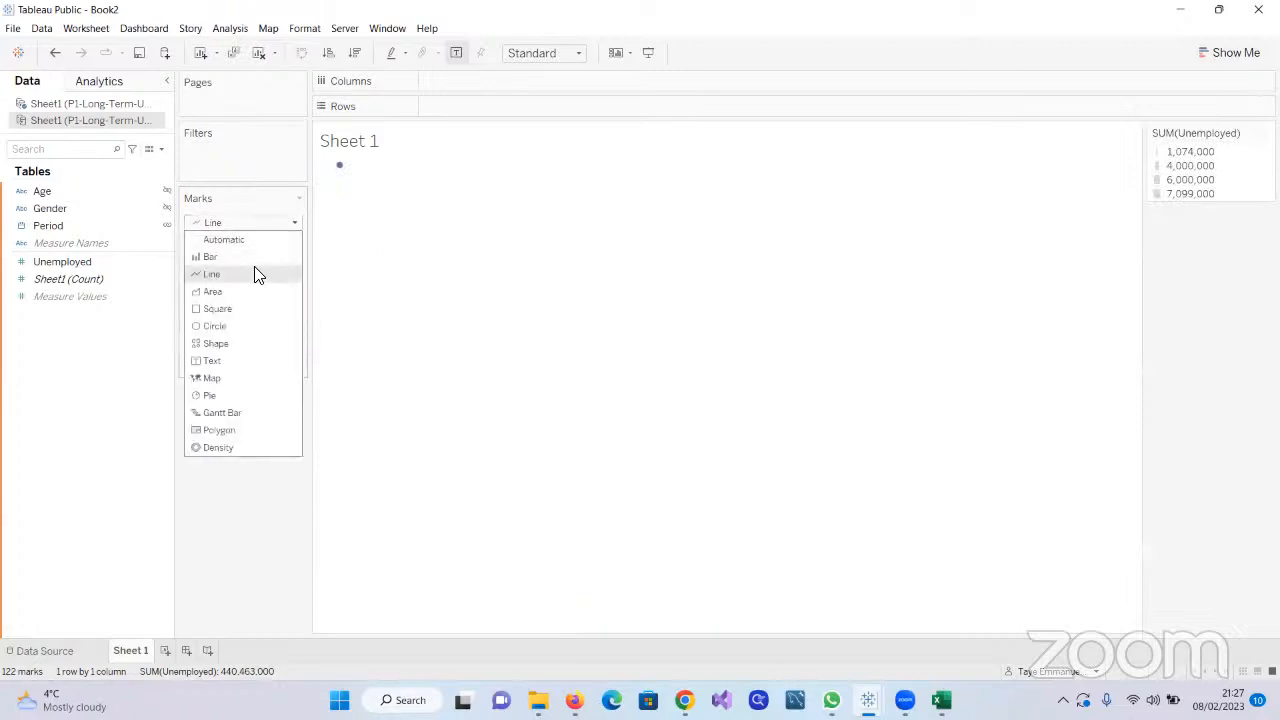
{"action": "left_click", "coordinate": [255, 280]}
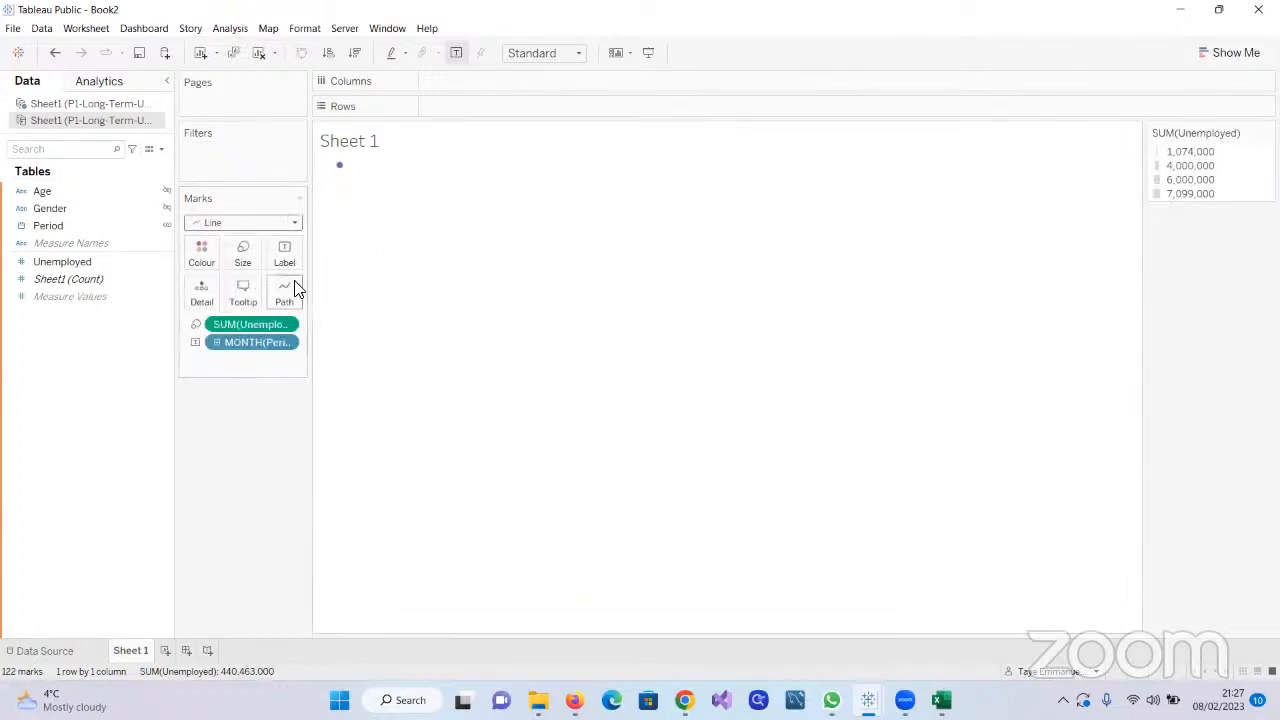
{"action": "left_click", "coordinate": [294, 289]}
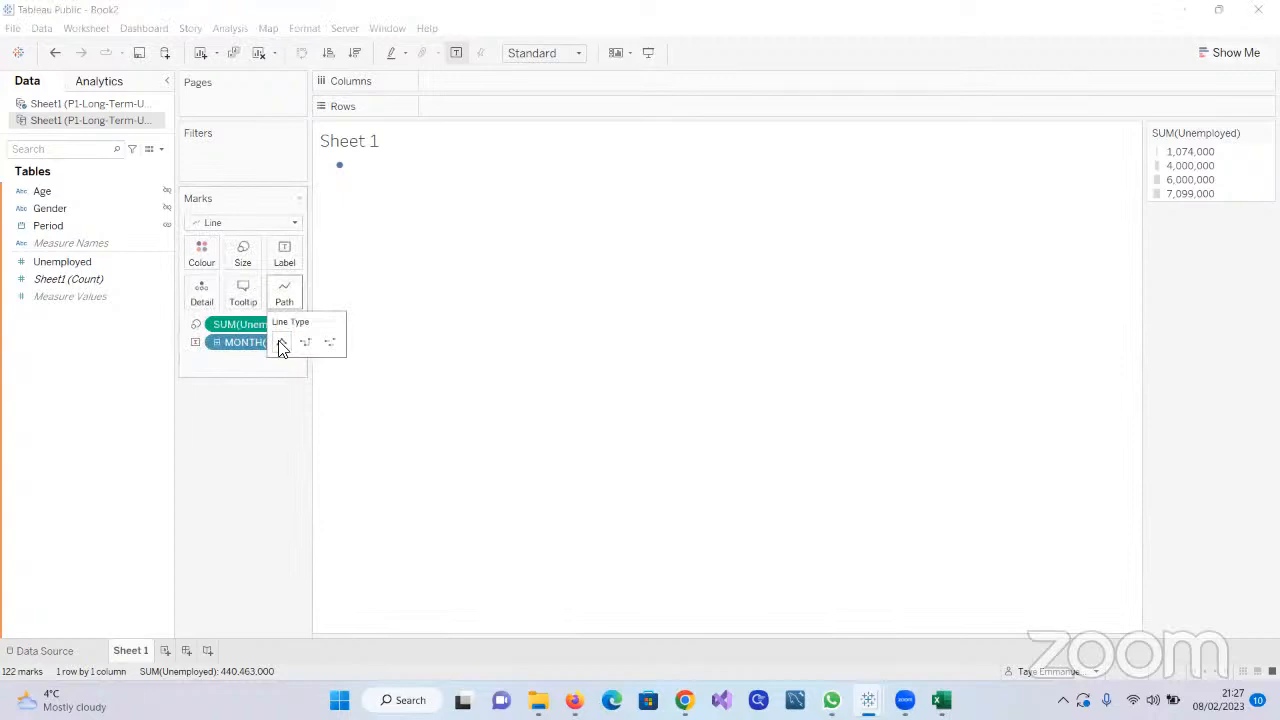
{"action": "left_click", "coordinate": [500, 275]}
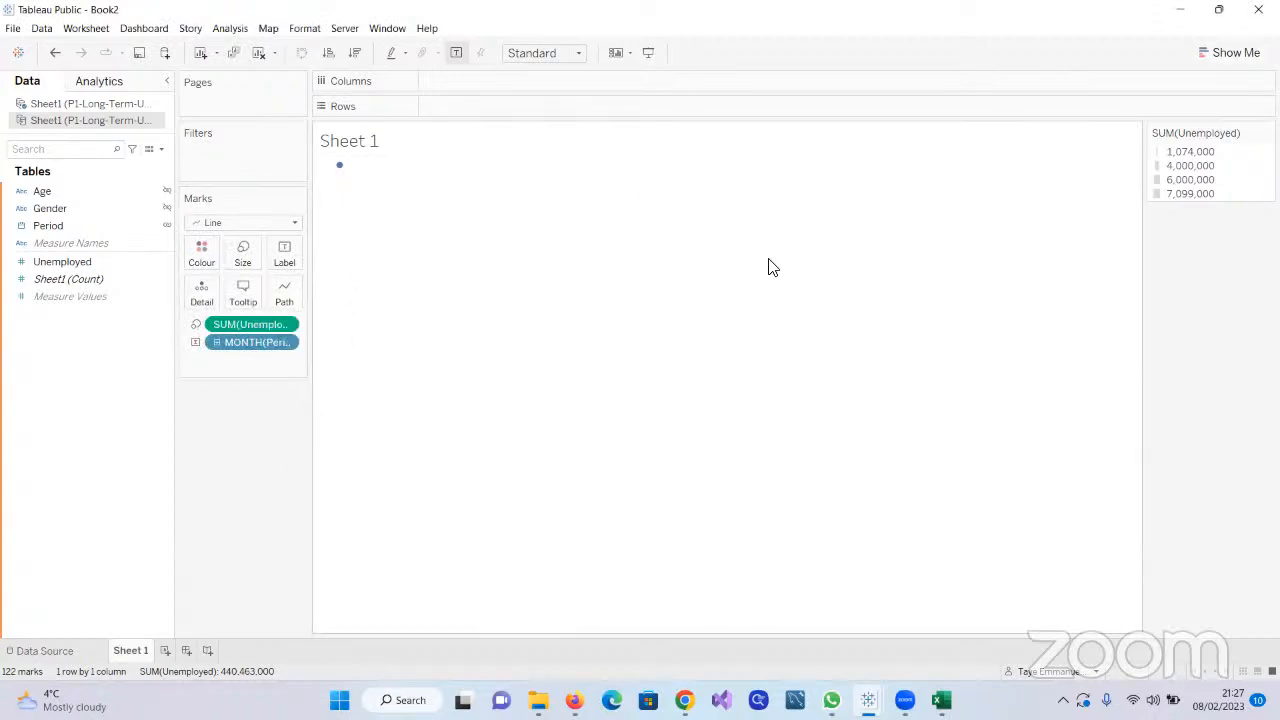
Convert the view to the continuous lines chart from Show Me, with monthly Period against the sum of Unemployed
{"action": "left_click", "coordinate": [1203, 56]}
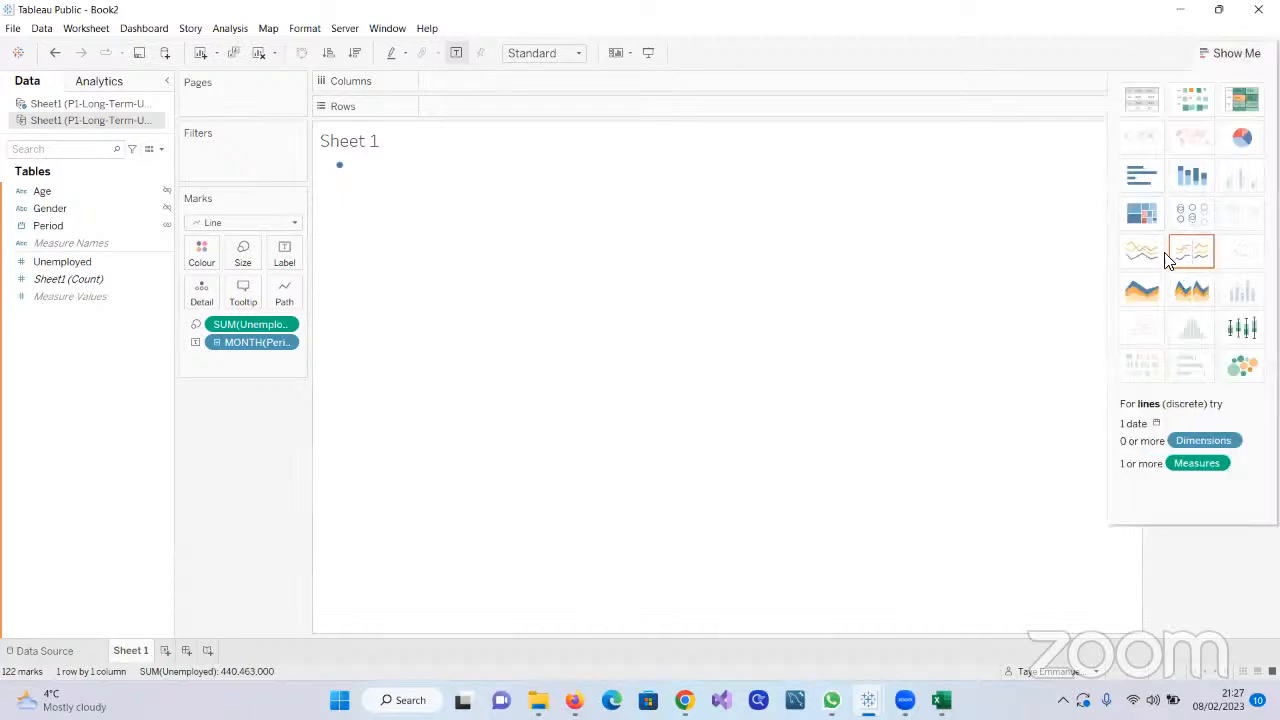
{"action": "left_click", "coordinate": [1149, 255]}
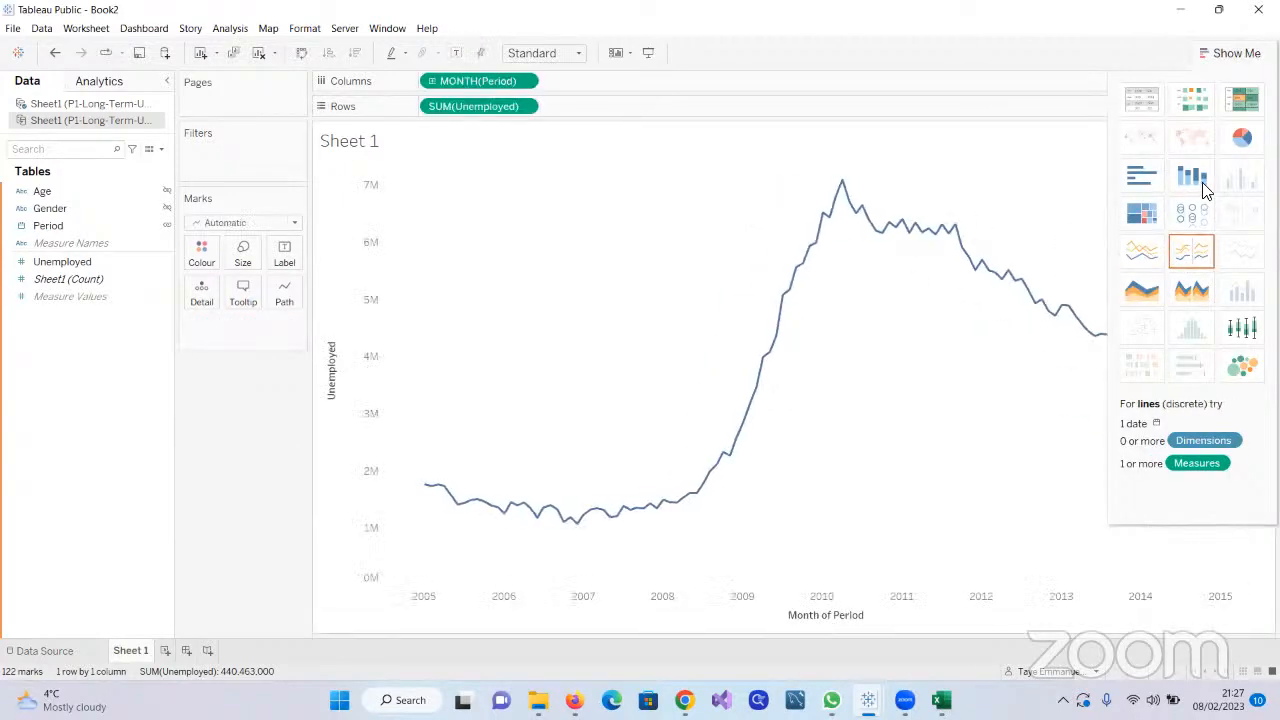
{"action": "left_click", "coordinate": [1205, 60]}
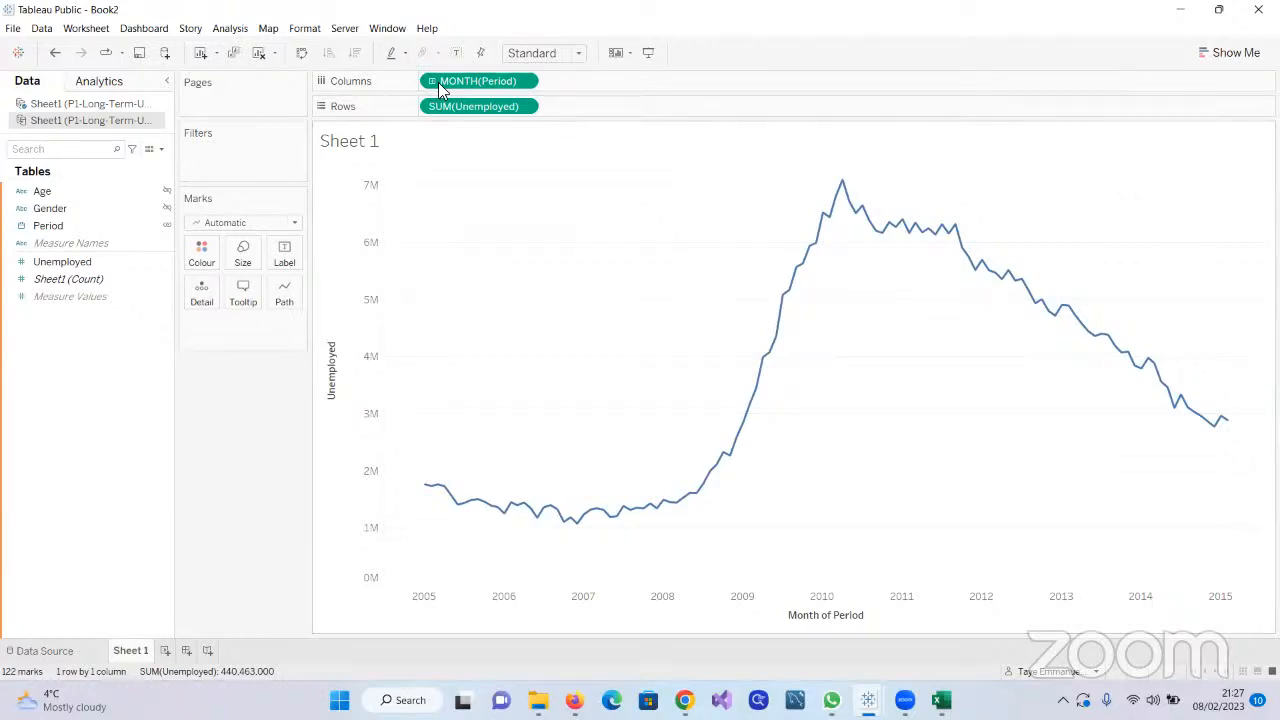
Remove the sum of Unemployed from Rows and the month of Period from Columns to empty the worksheet
{"action": "left_click_drag", "start_coordinate": [466, 104], "coordinate": [30, 316]}
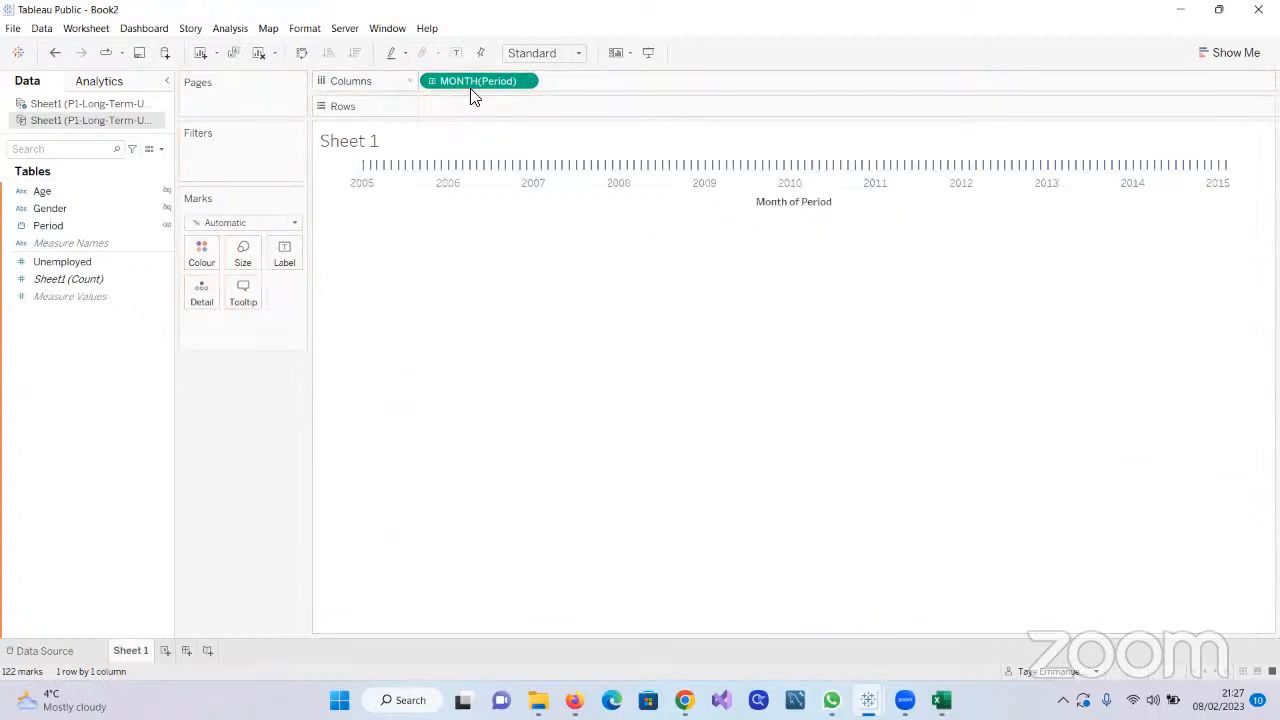
{"action": "left_click_drag", "start_coordinate": [466, 81], "coordinate": [3, 425]}
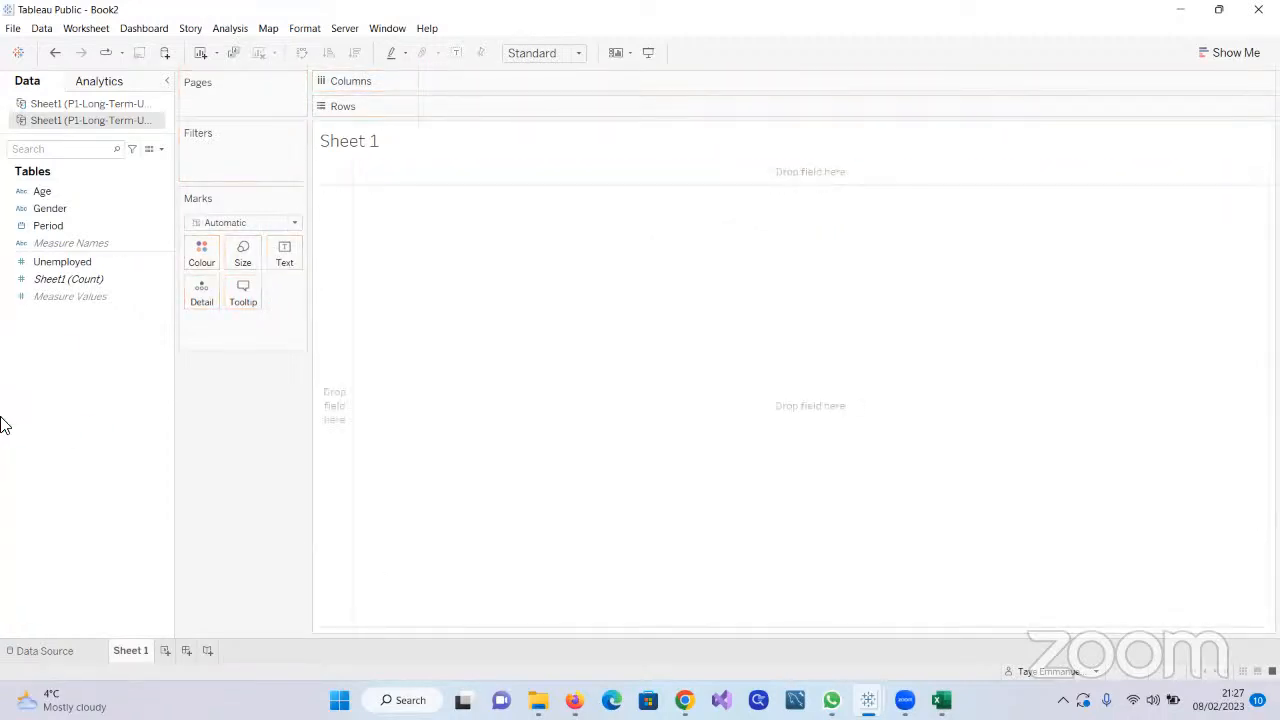
Try plotting the sum of Unemployed alone on the empty worksheet and take it off Rows again
{"action": "left_click", "coordinate": [54, 266]}
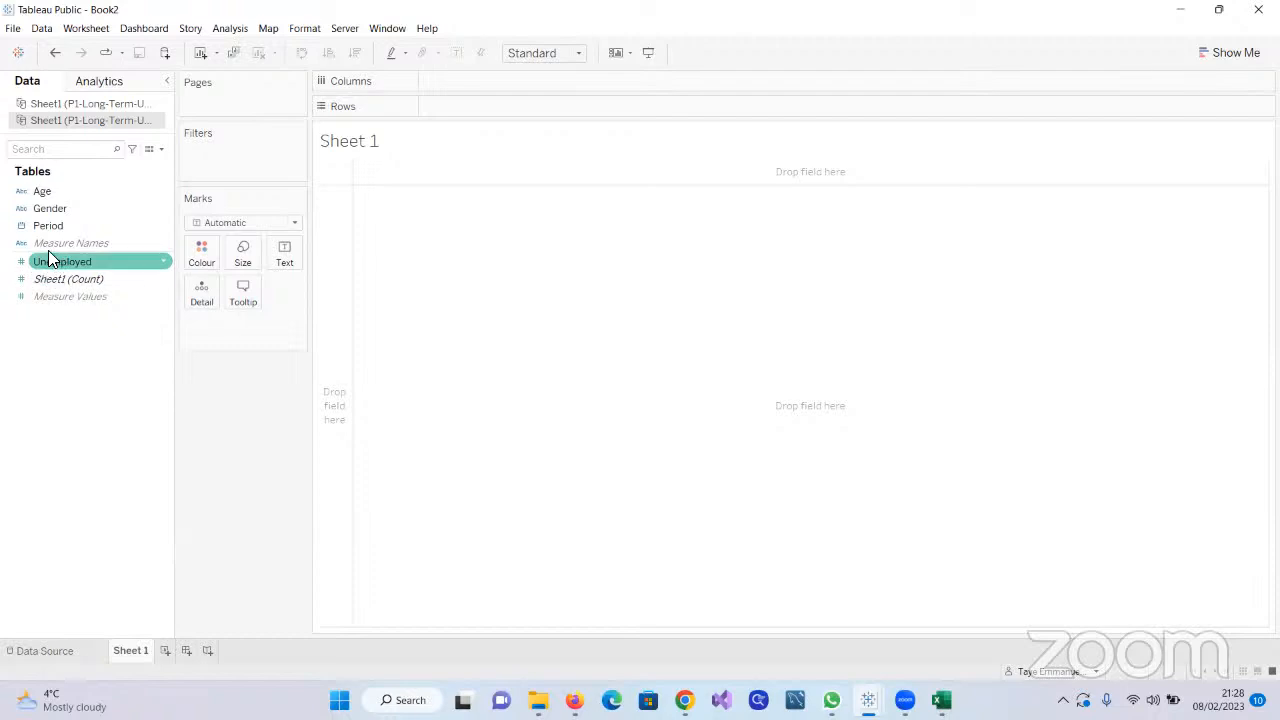
{"action": "double_click", "coordinate": [60, 265]}
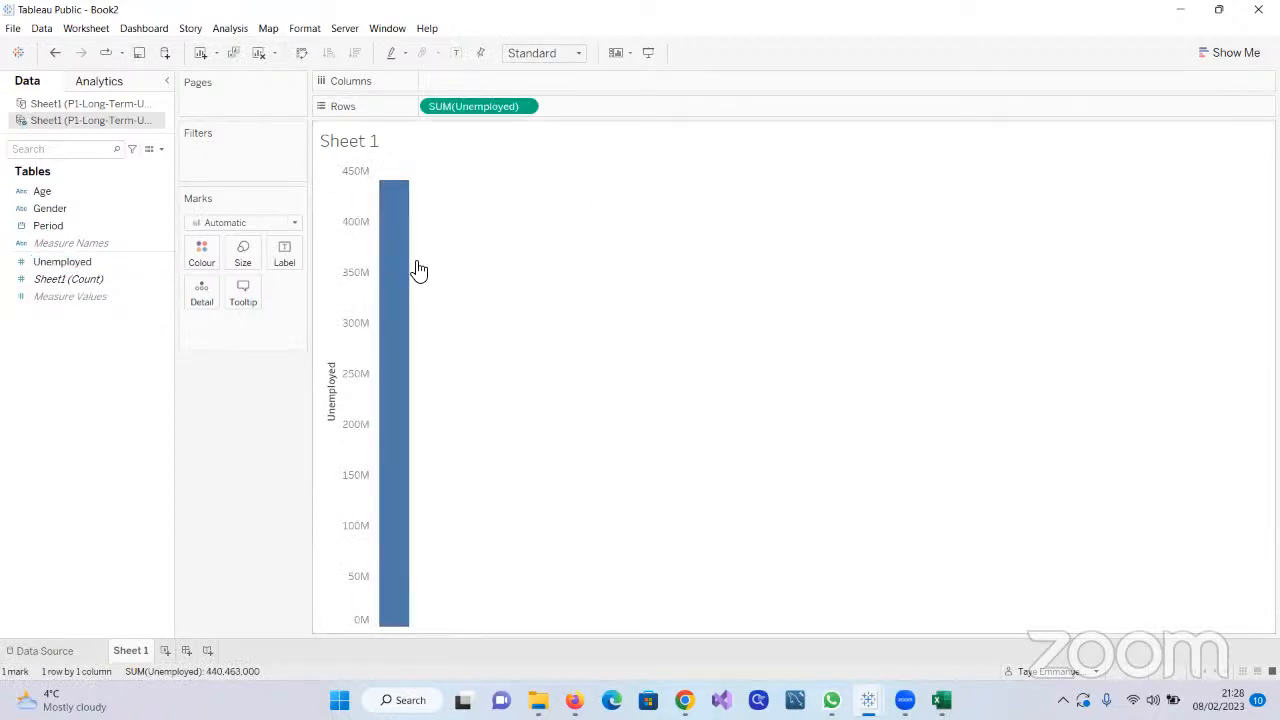
{"action": "mouse_move", "coordinate": [414, 354]}
{"action": "left_click_drag", "start_coordinate": [478, 106], "coordinate": [68, 278]}
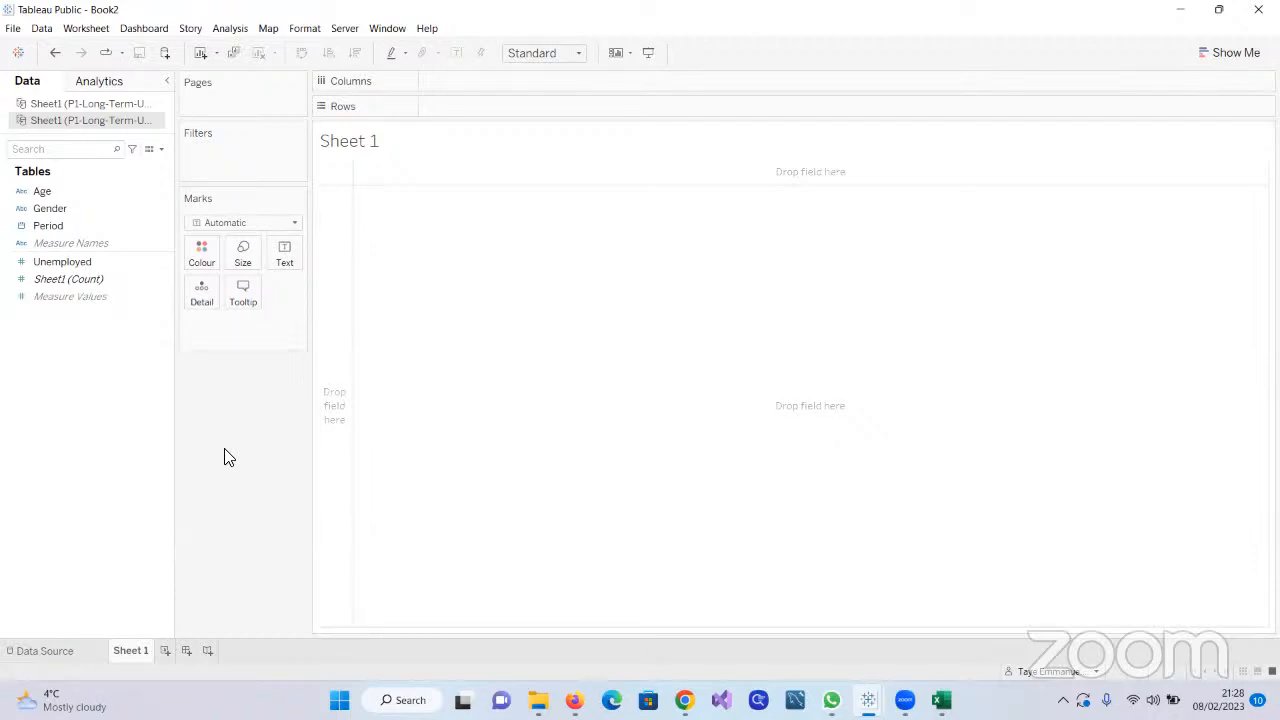
Review the Sheet1 table's fields and rows in the data source and return to the Sheet 1 worksheet
{"action": "left_click", "coordinate": [40, 651]}
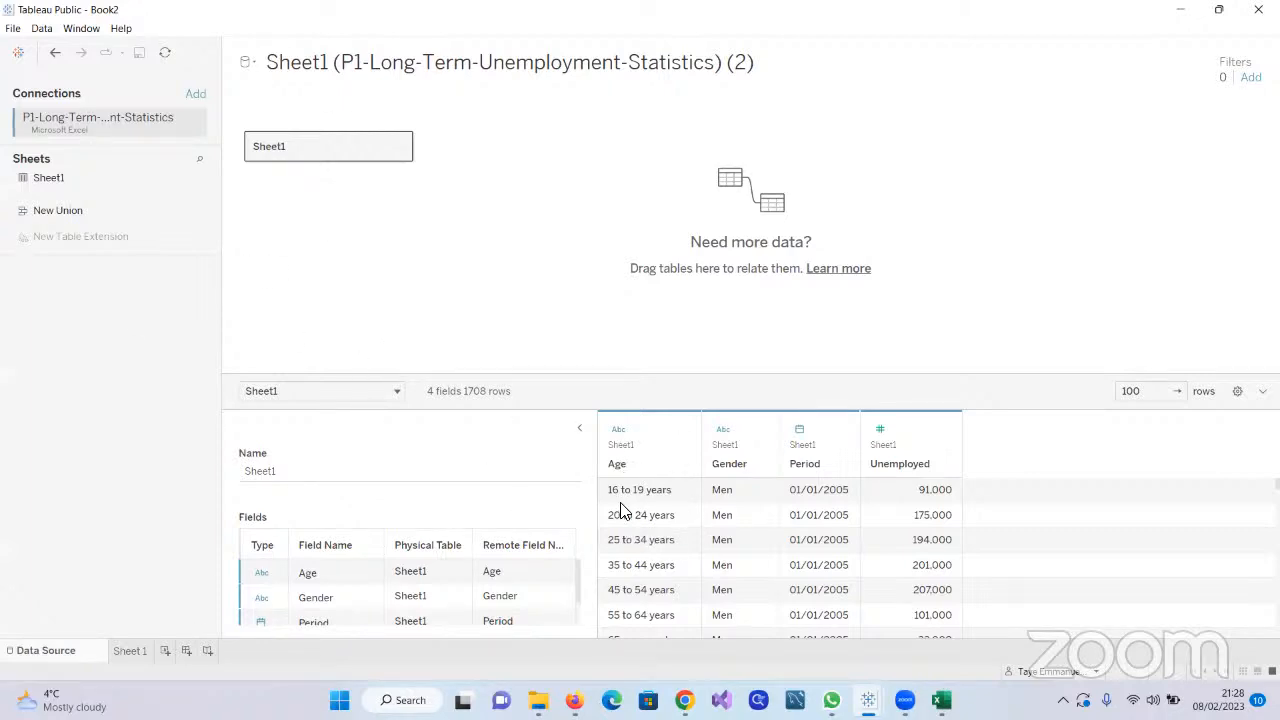
{"action": "left_click", "coordinate": [130, 651]}
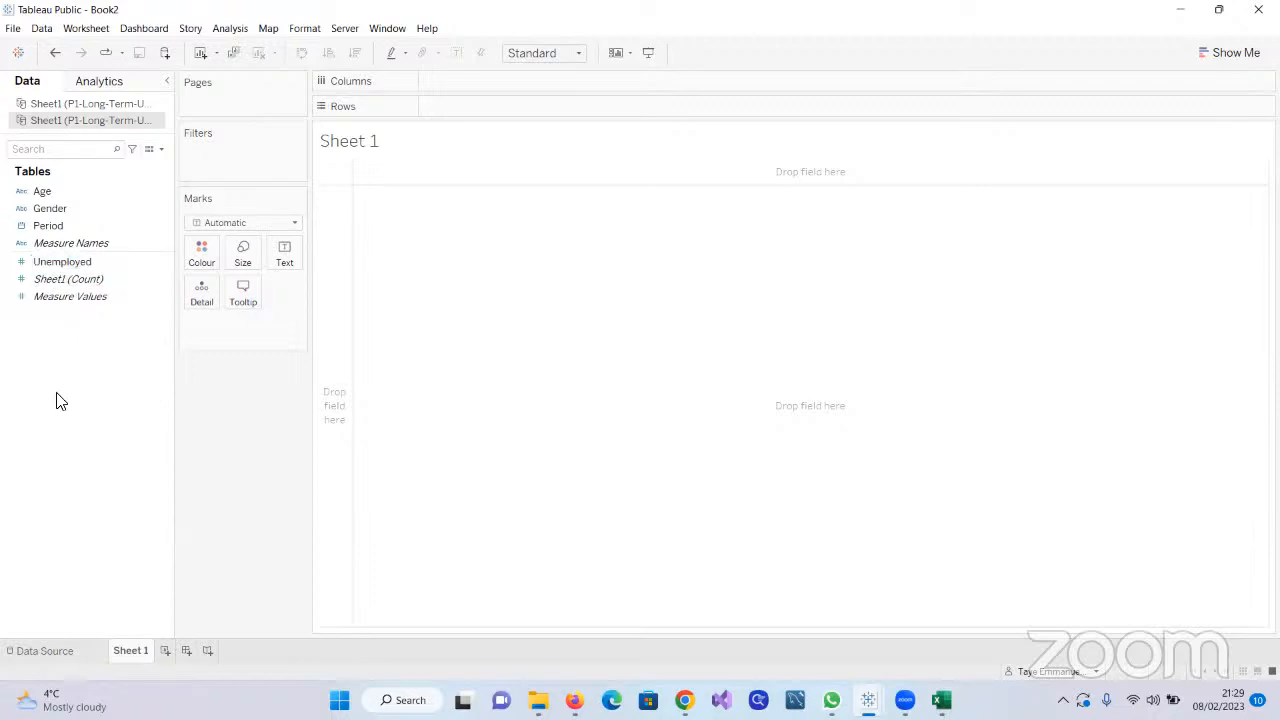
Chart the sum of Unemployed by year of Period as a line and inspect the values of individual years
{"action": "double_click", "coordinate": [50, 265]}
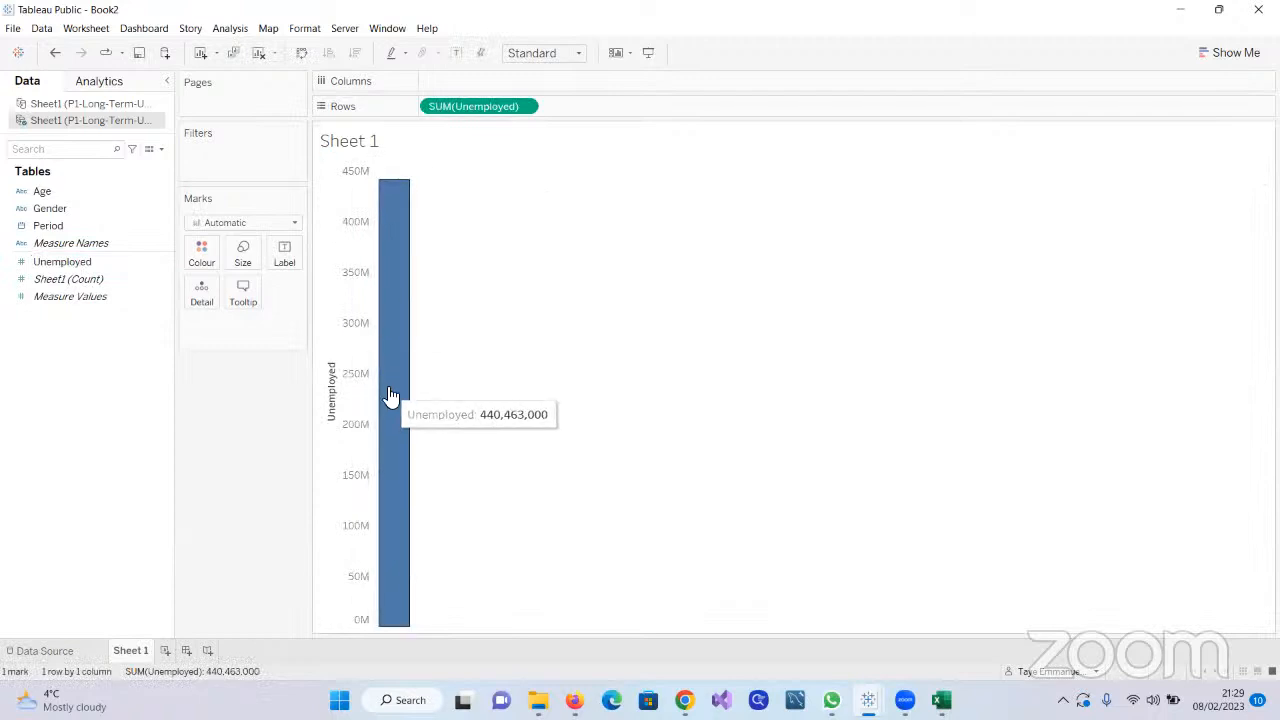
{"action": "double_click", "coordinate": [52, 228]}
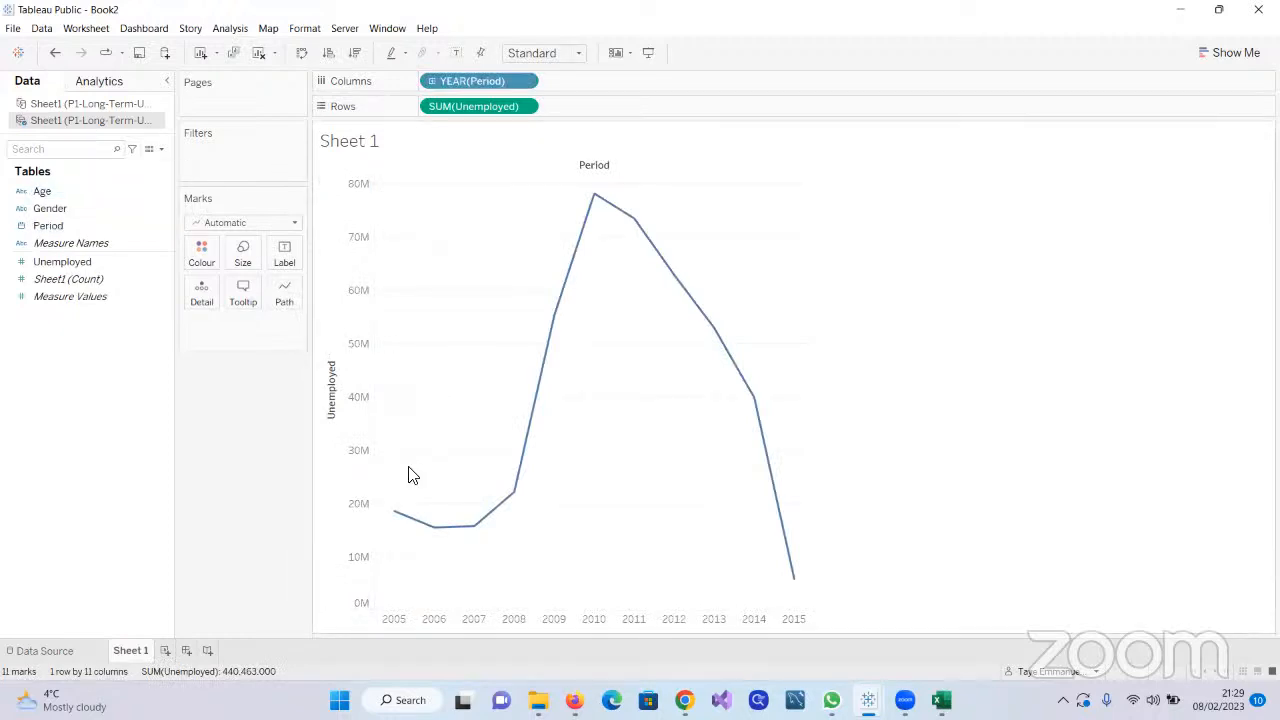
{"action": "mouse_move", "coordinate": [524, 488]}
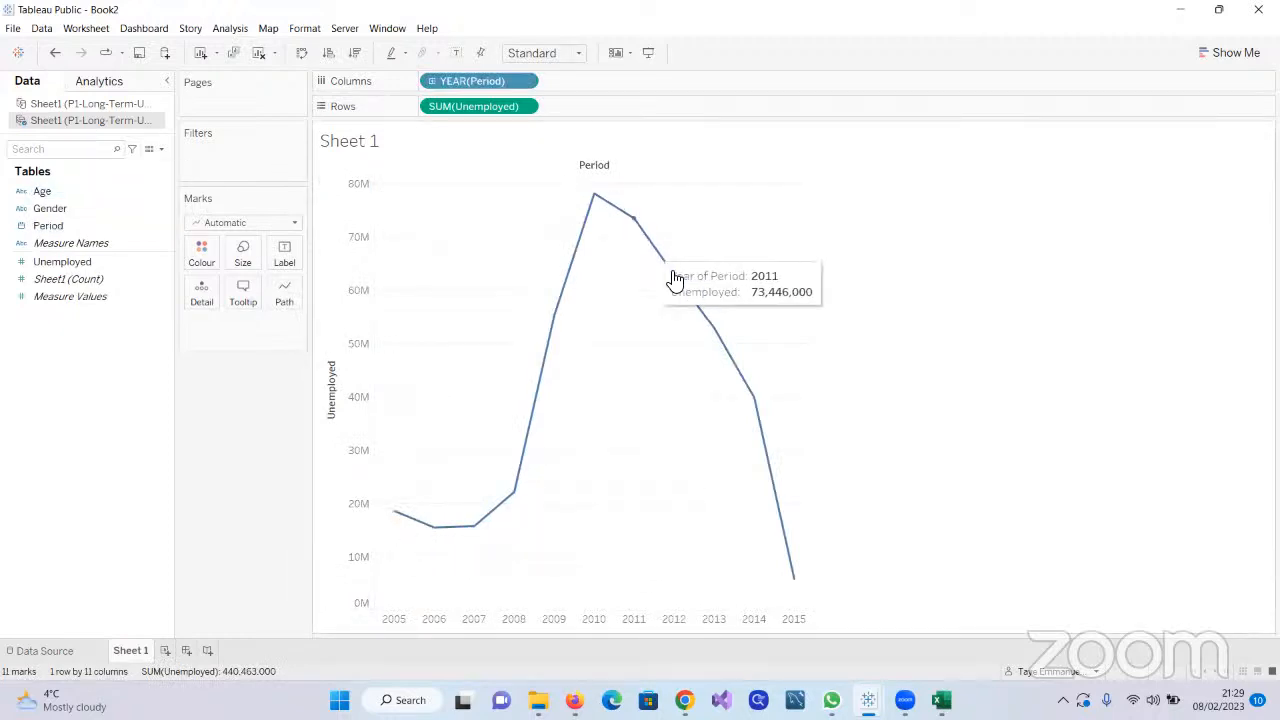
{"action": "mouse_move", "coordinate": [794, 579]}
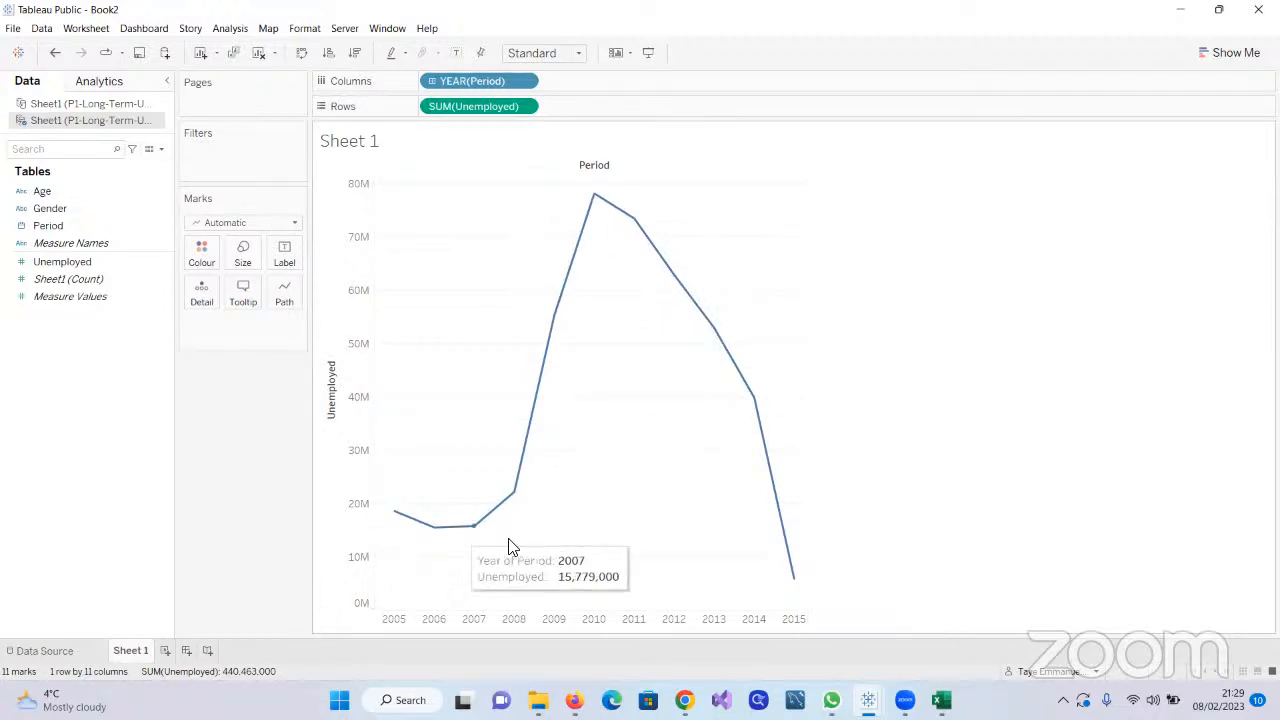
{"action": "mouse_move", "coordinate": [660, 238]}
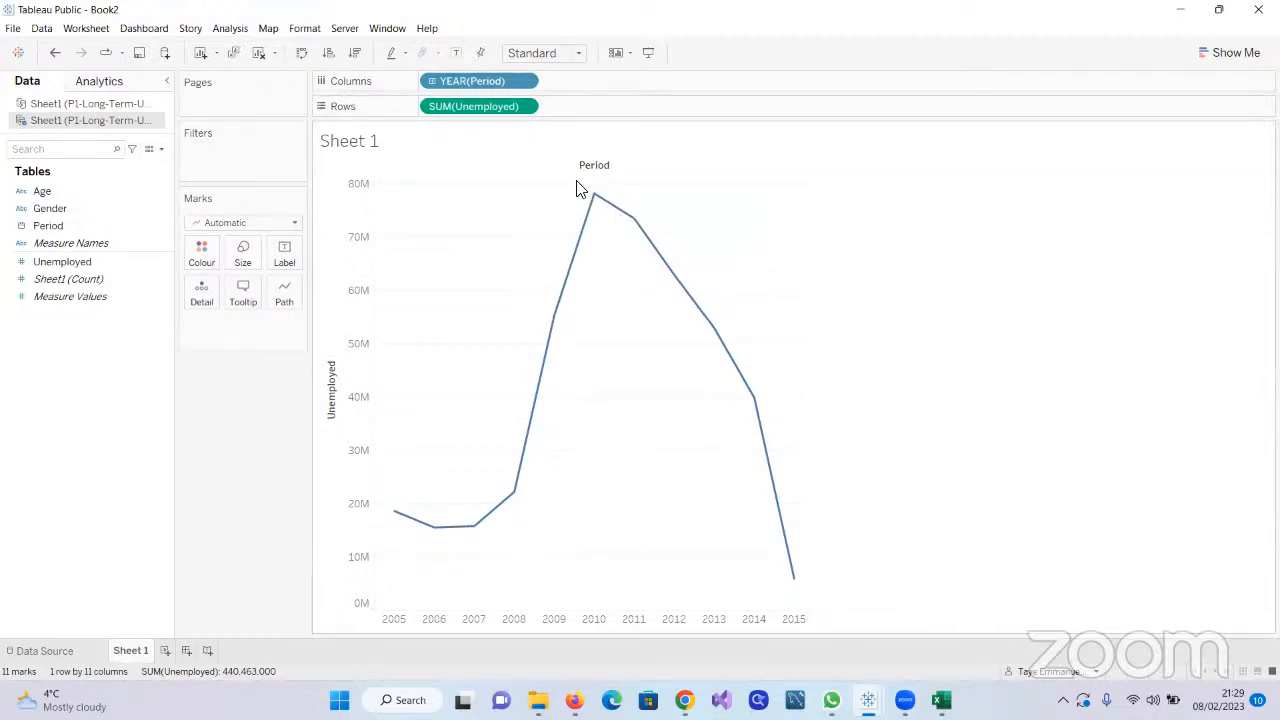
Switch Period on Columns to the discrete Month level, which combines all years, and inspect the January point
{"action": "left_click", "coordinate": [524, 81]}
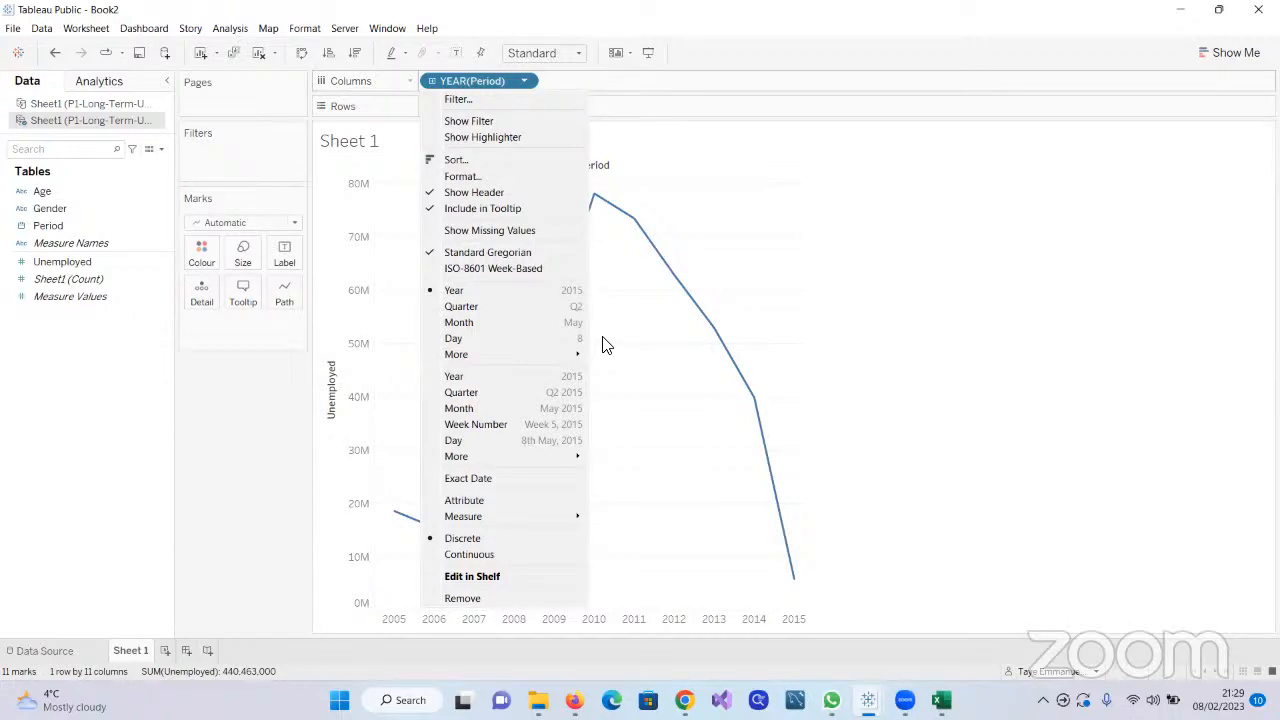
{"action": "left_click", "coordinate": [457, 323]}
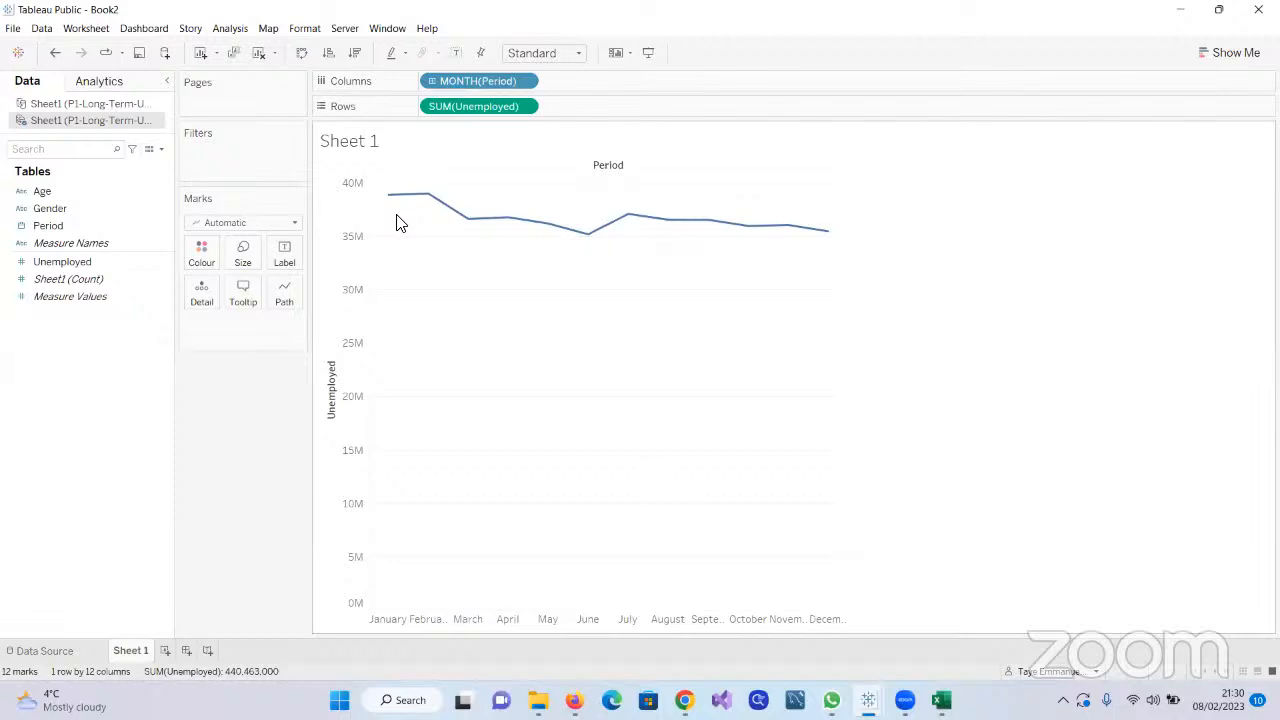
{"action": "mouse_move", "coordinate": [390, 202]}
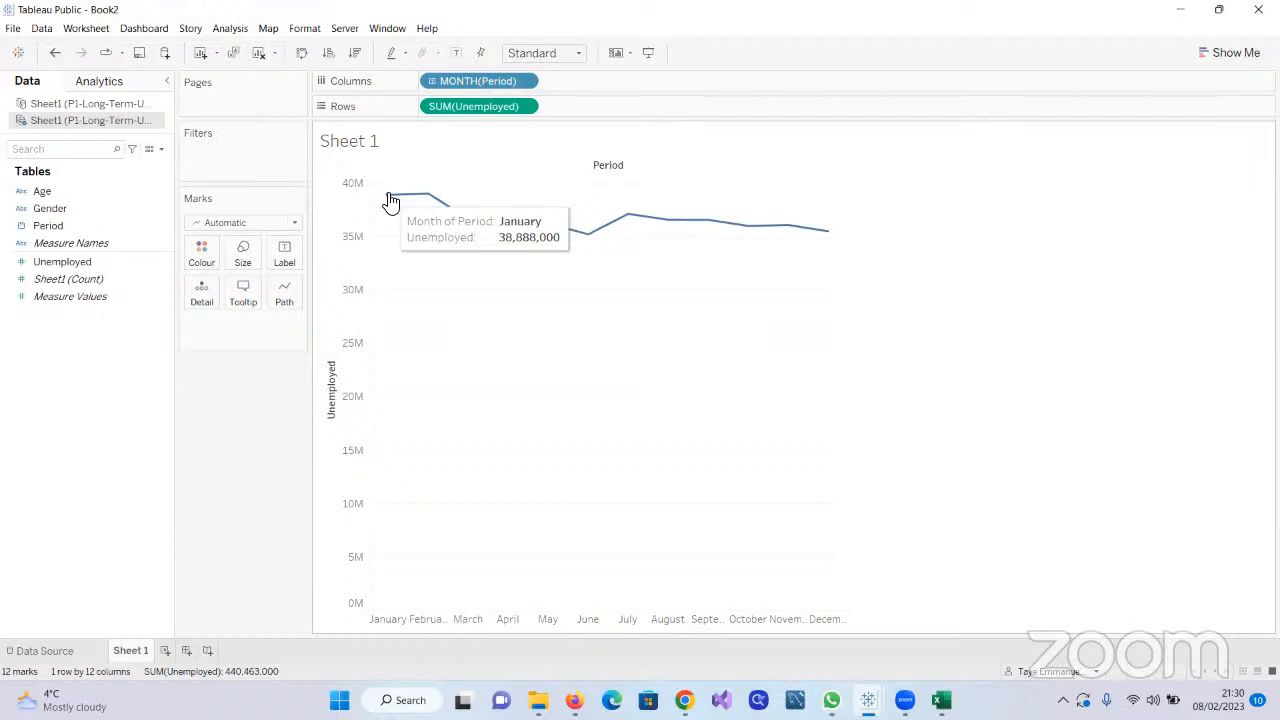
Set Period on Columns to the continuous Month level that includes the year, in the May 2015 format
{"action": "left_click", "coordinate": [525, 81]}
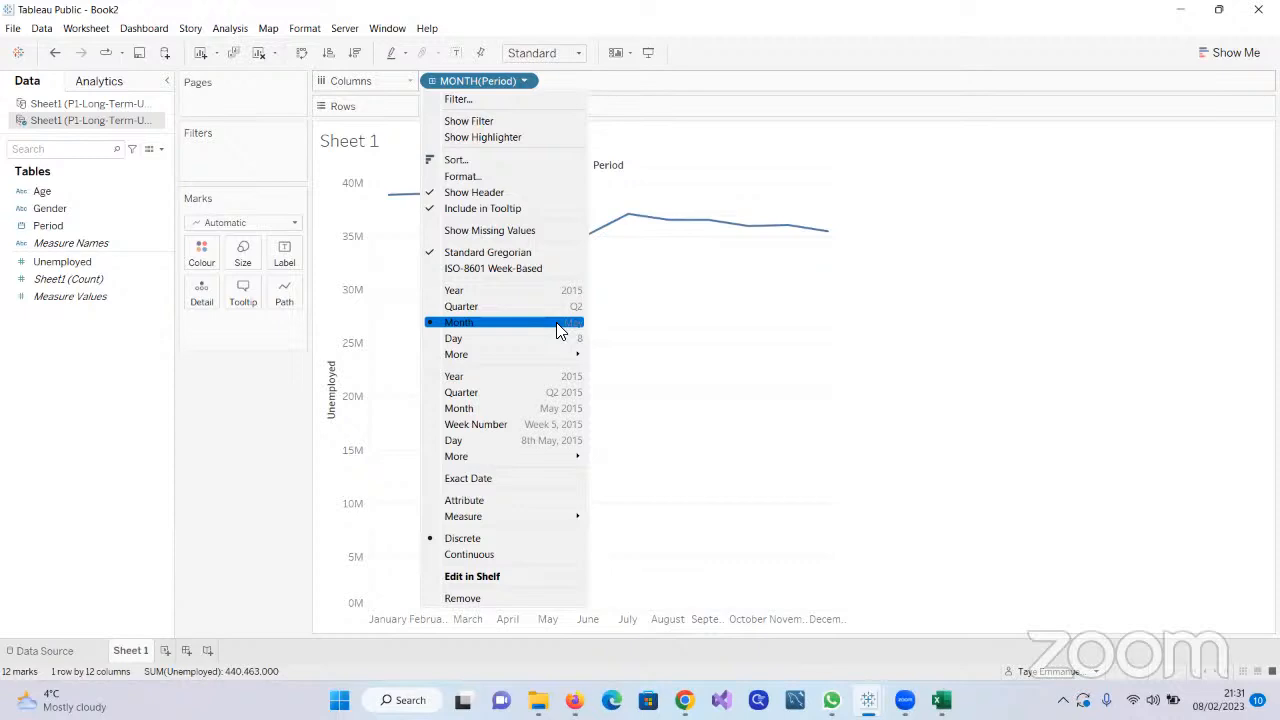
{"action": "left_click", "coordinate": [950, 433]}
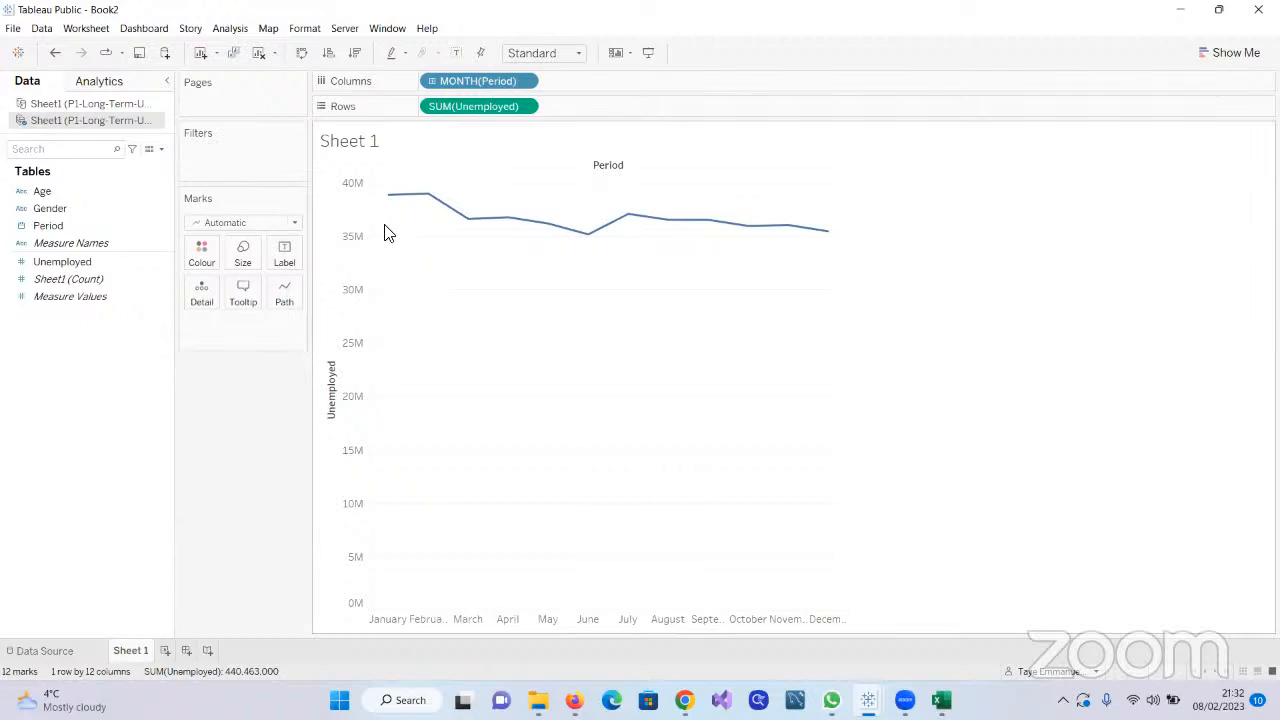
{"action": "mouse_move", "coordinate": [392, 206]}
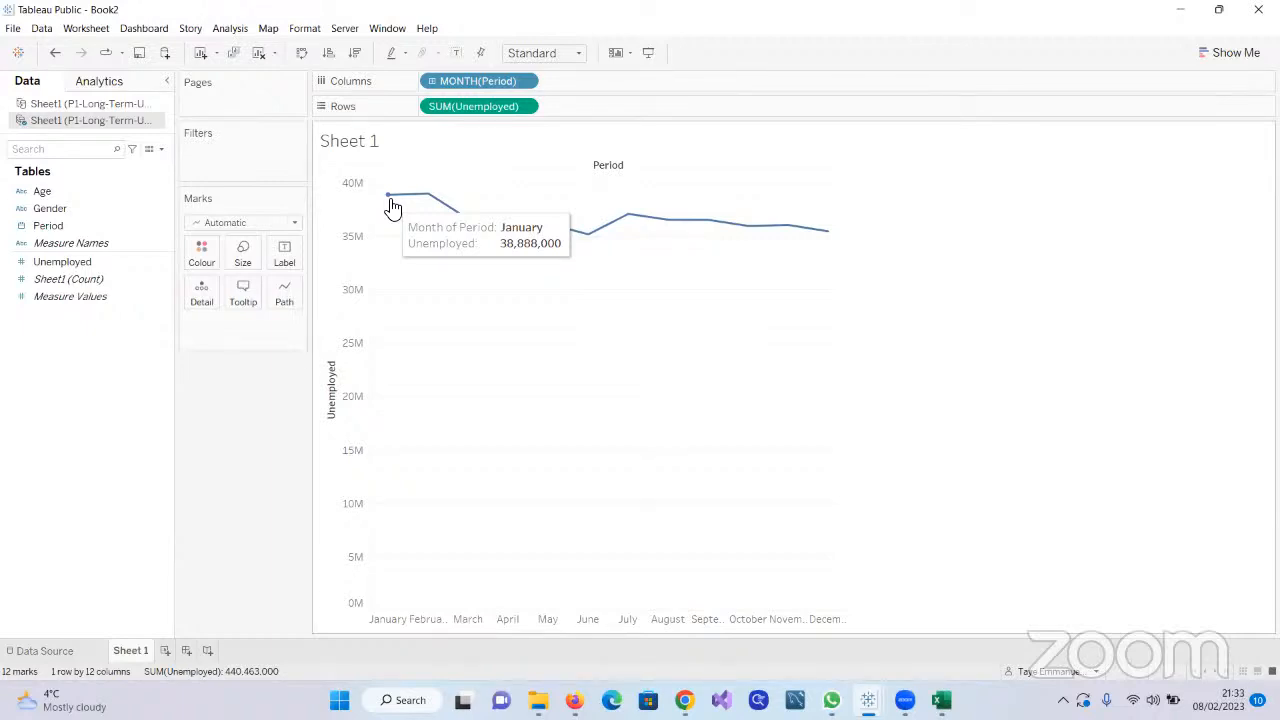
{"action": "left_click", "coordinate": [524, 83]}
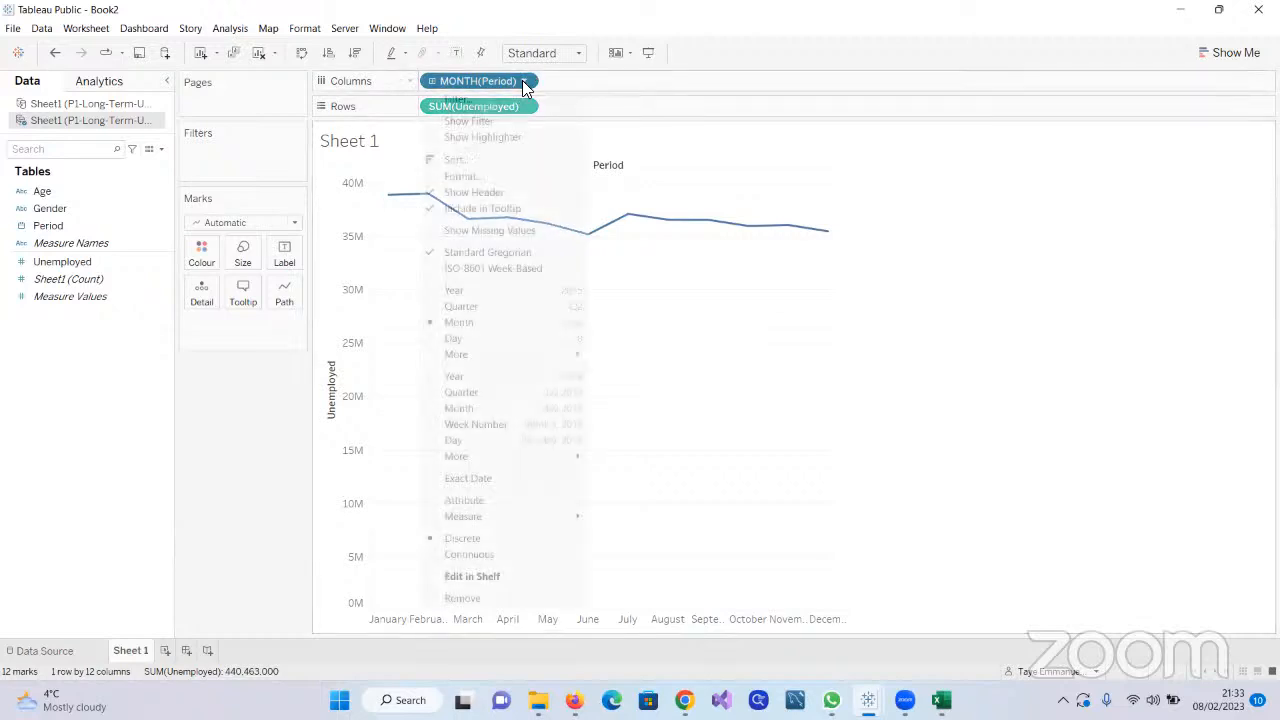
{"action": "left_click", "coordinate": [478, 409]}
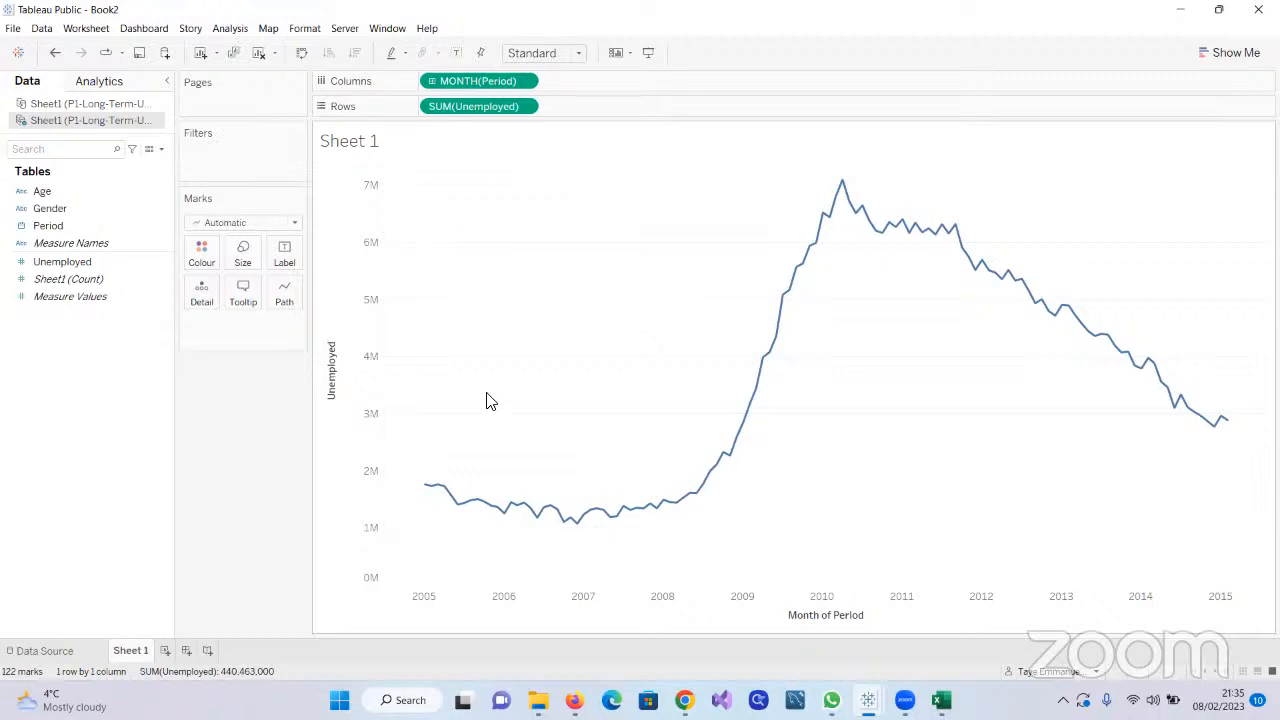
Split the monthly unemployment line by Gender using colour and place the Gender legend below the Marks card
{"action": "mouse_move", "coordinate": [433, 488]}
{"action": "mouse_move", "coordinate": [370, 528]}
{"action": "mouse_move", "coordinate": [845, 189]}
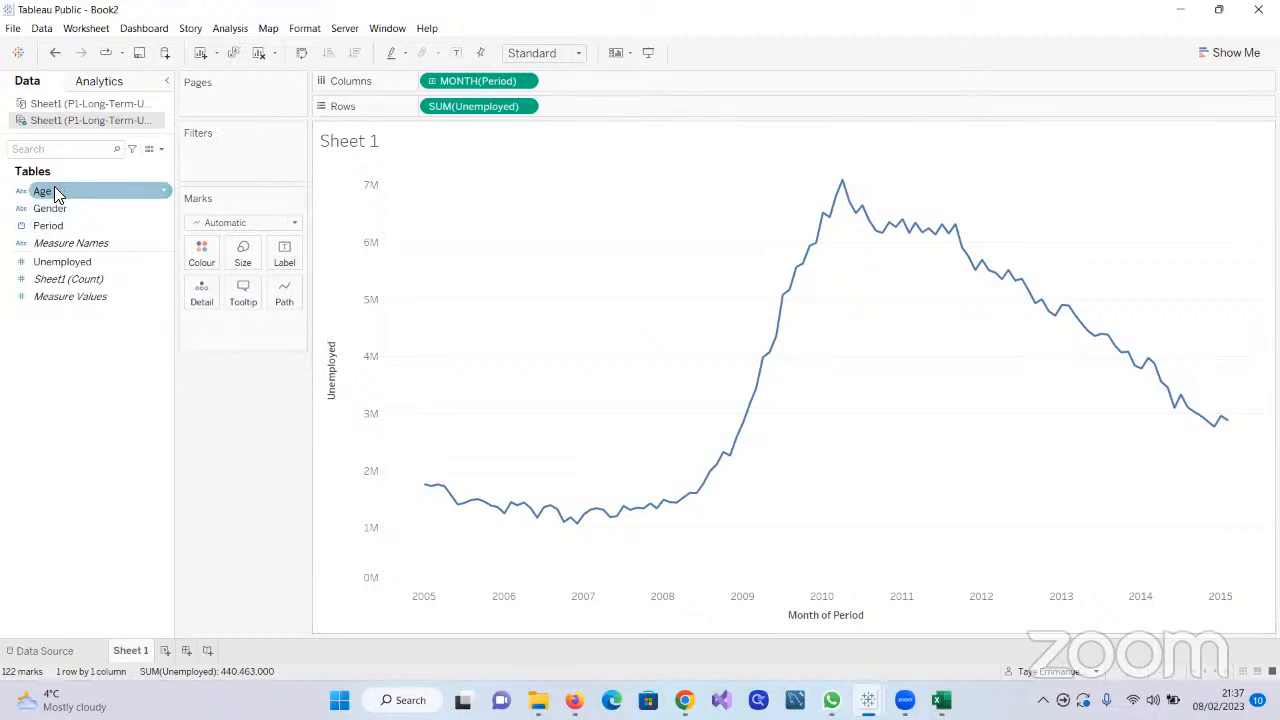
{"action": "left_click_drag", "start_coordinate": [47, 210], "coordinate": [197, 261]}
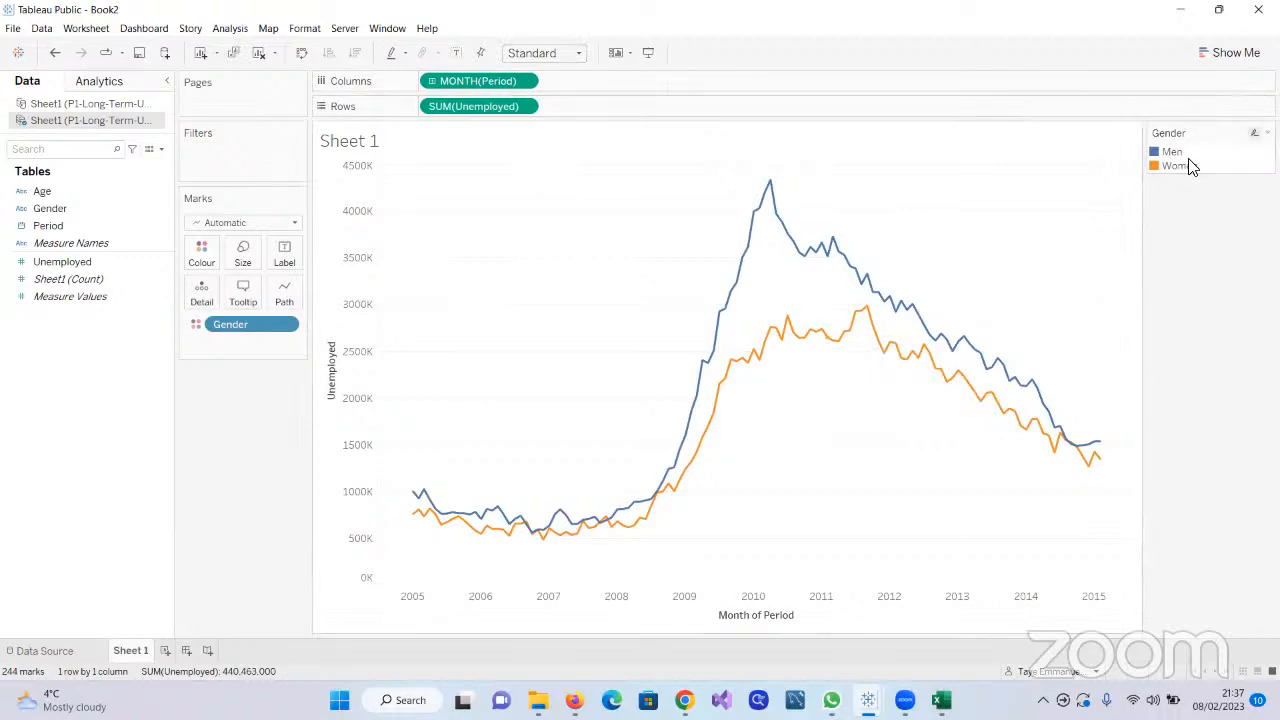
{"action": "left_click_drag", "start_coordinate": [1209, 138], "coordinate": [183, 406]}
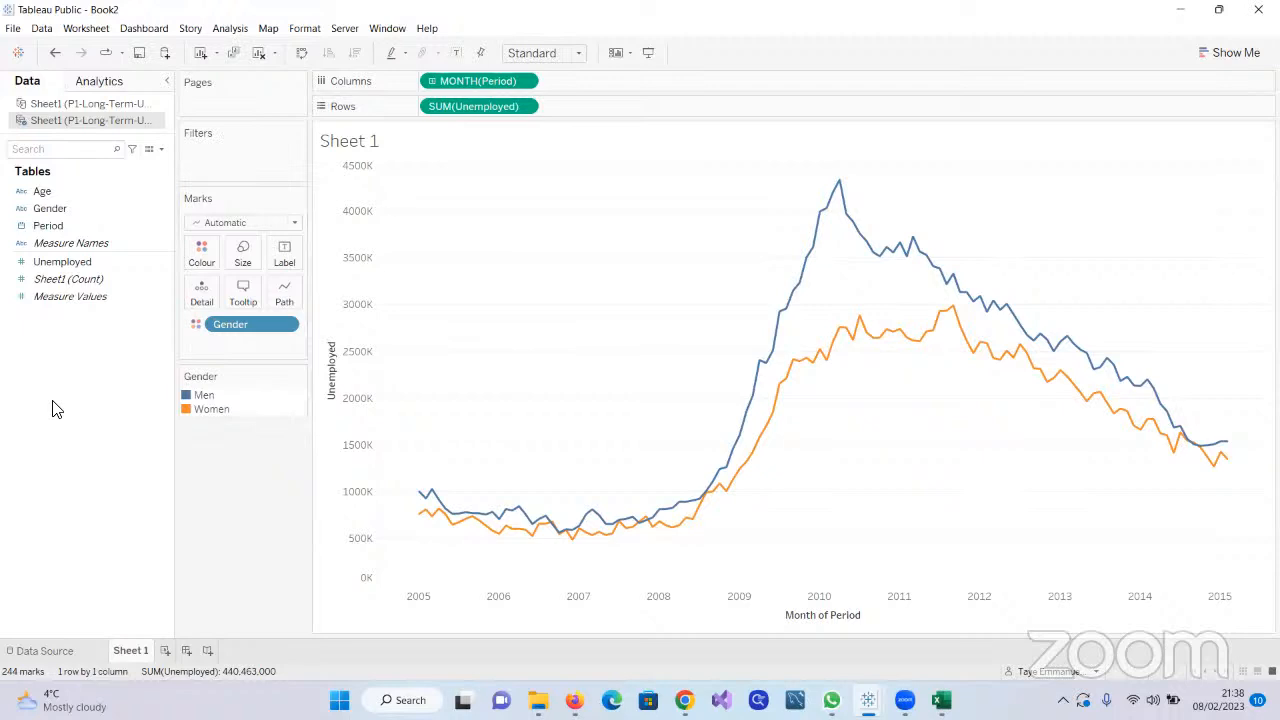
Try the Shape and Circle mark types on the Gender chart and return it to Automatic
{"action": "left_click", "coordinate": [288, 292]}
{"action": "left_click", "coordinate": [292, 224]}
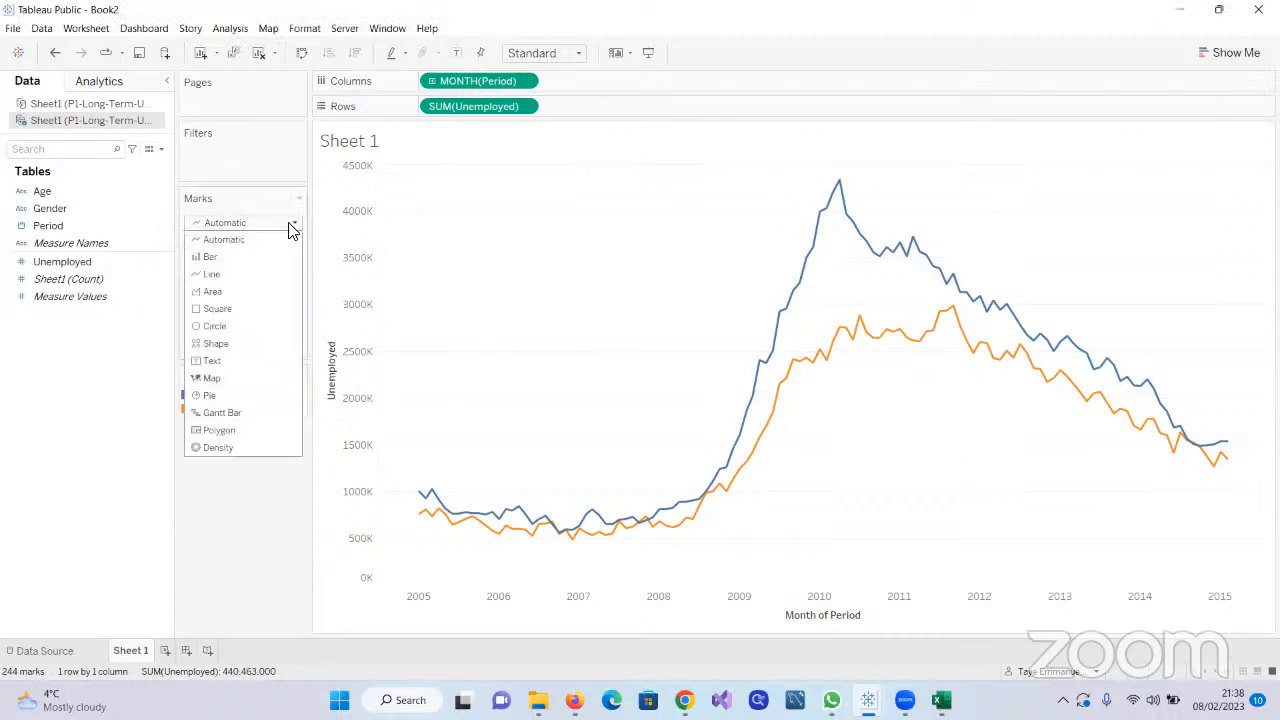
{"action": "left_click", "coordinate": [258, 350]}
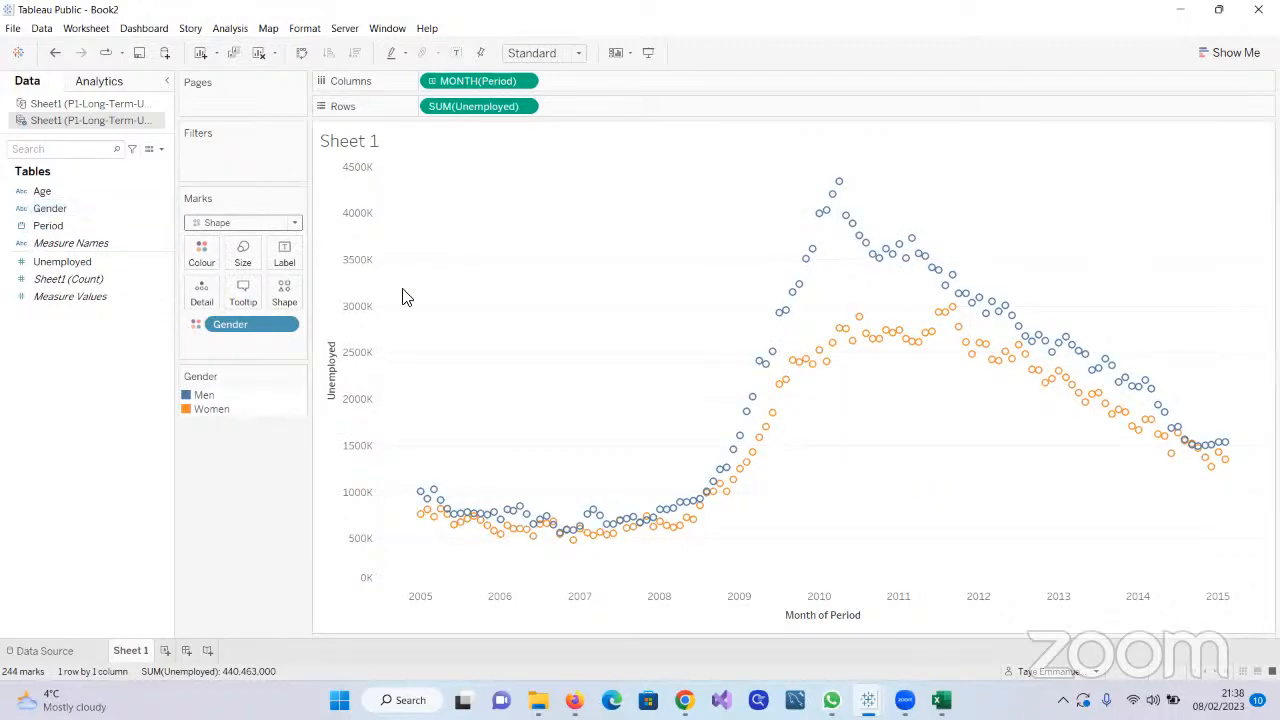
{"action": "left_click", "coordinate": [295, 226]}
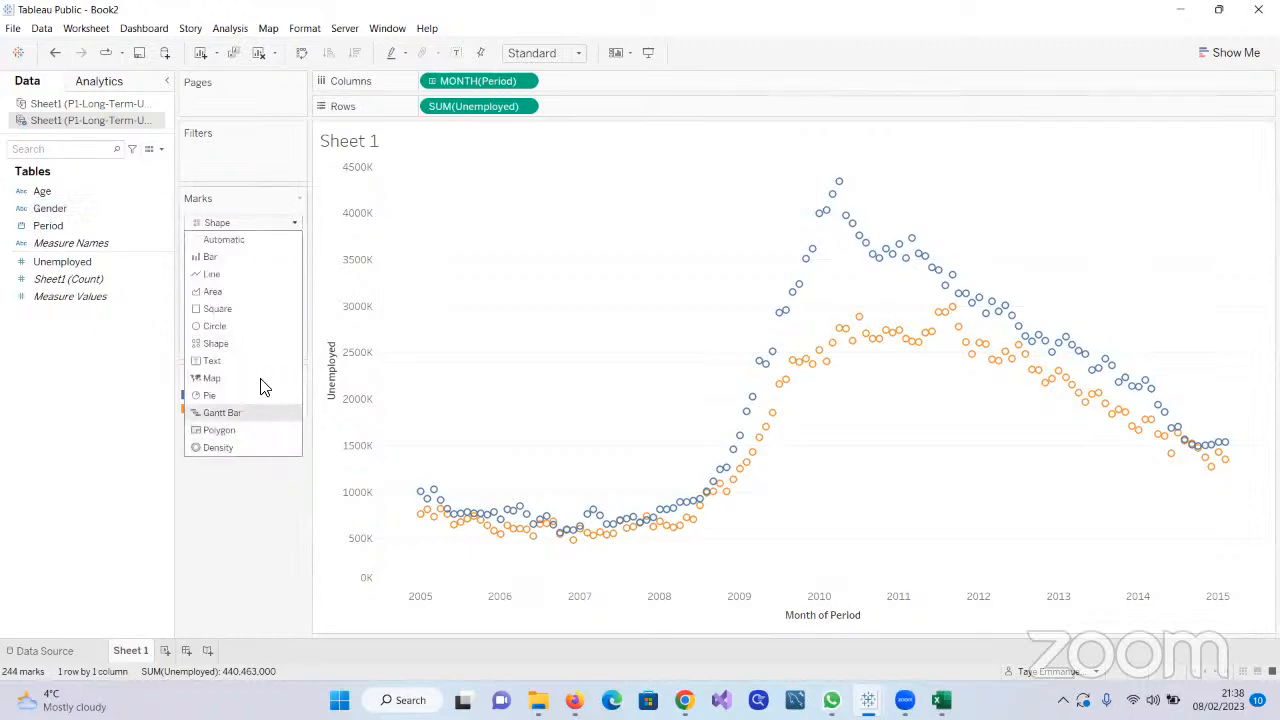
{"action": "left_click", "coordinate": [213, 326]}
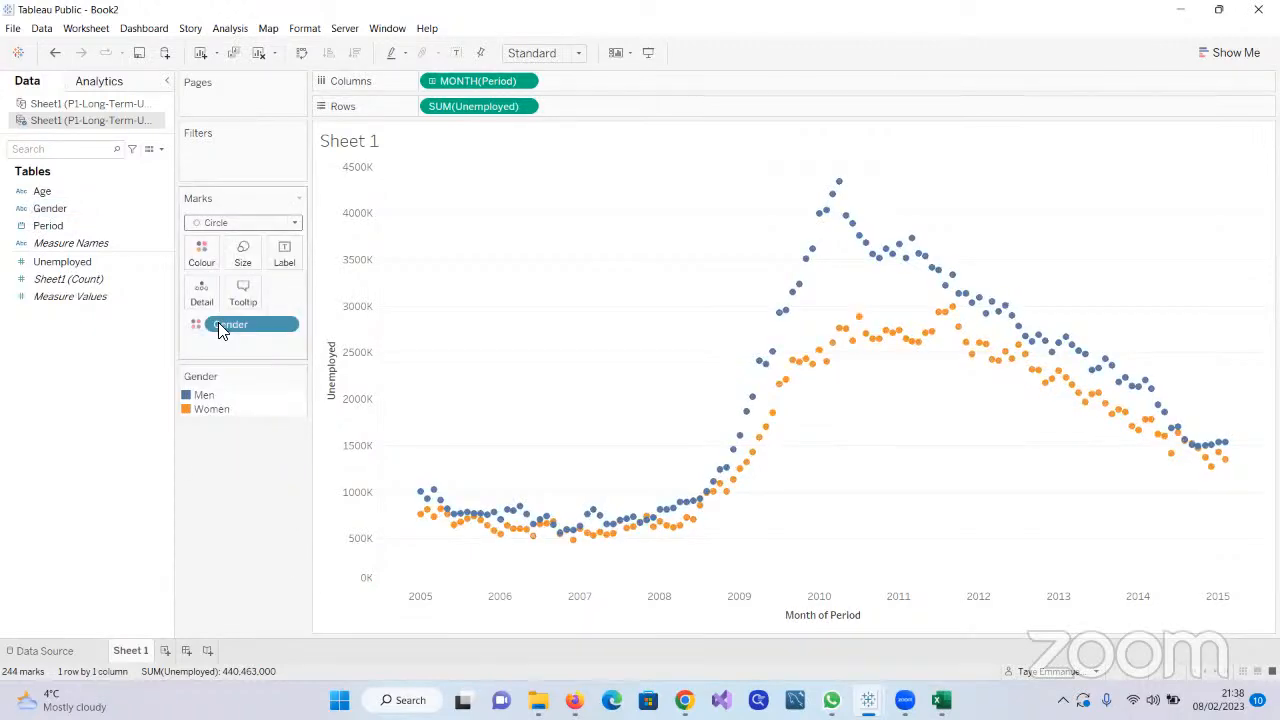
{"action": "left_click", "coordinate": [297, 226]}
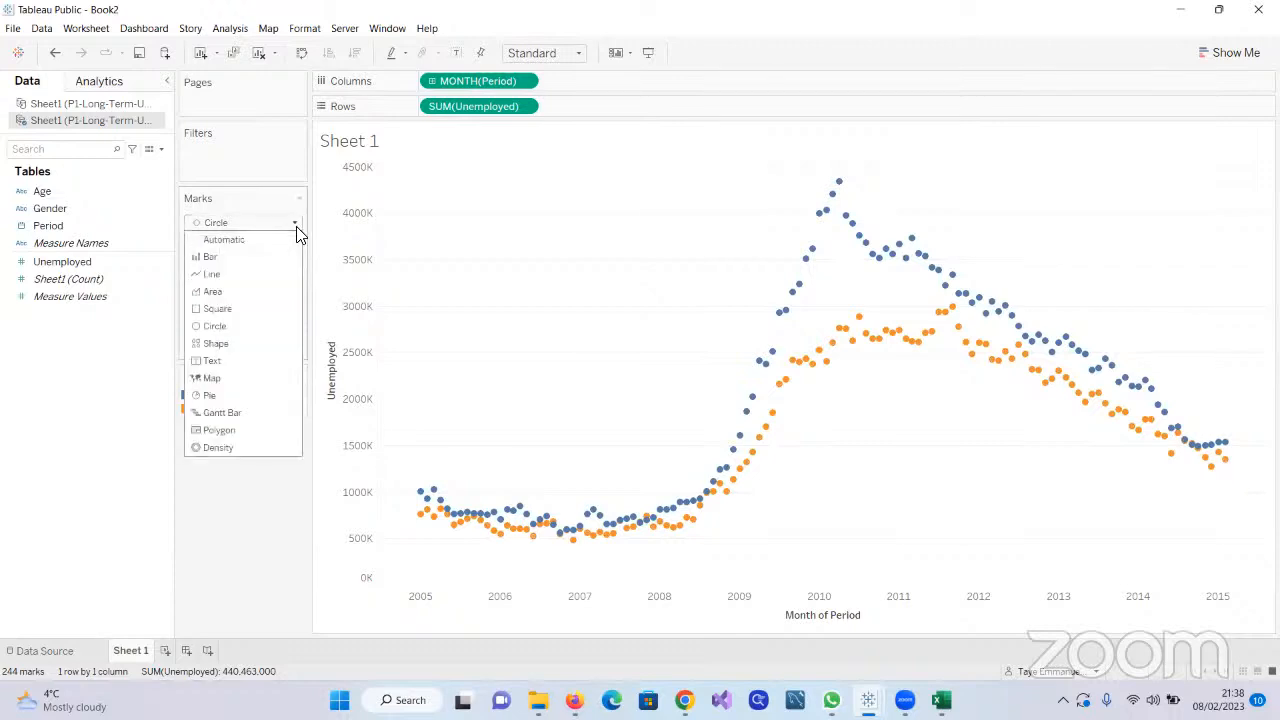
{"action": "left_click", "coordinate": [254, 243]}
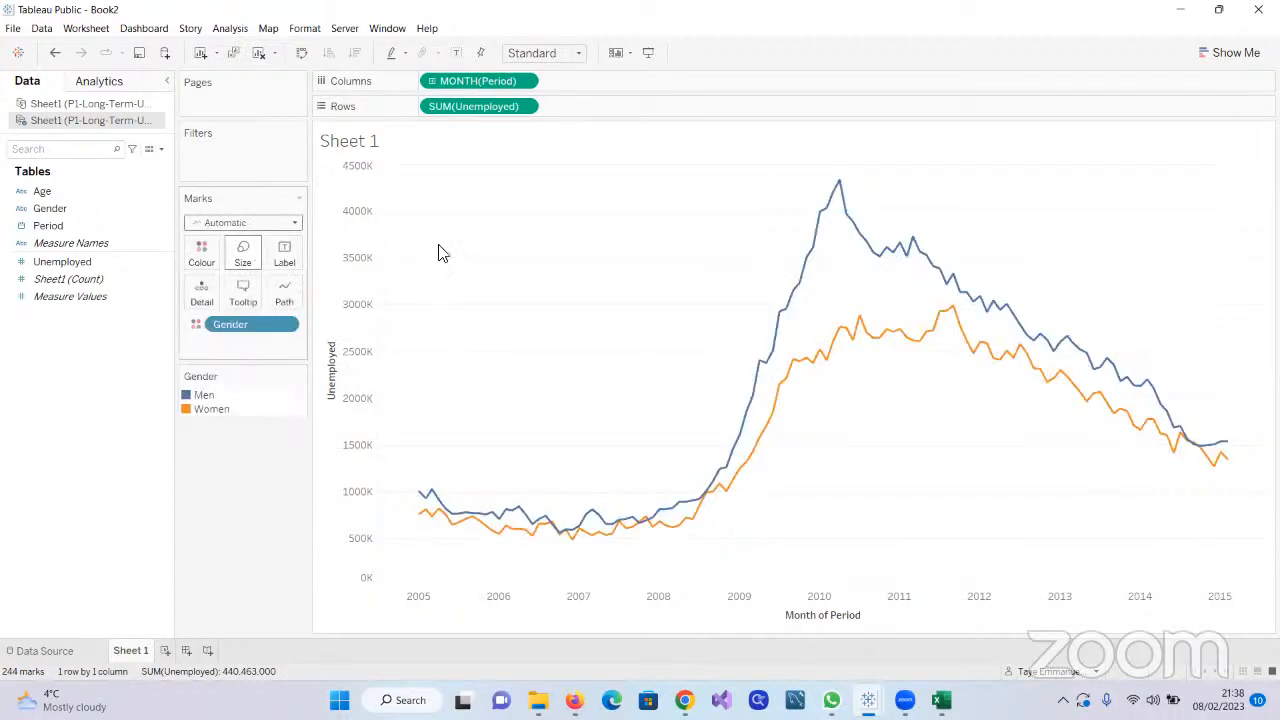
Change the chart's mark type to Circle and finally to Shape
{"action": "left_click", "coordinate": [297, 228]}
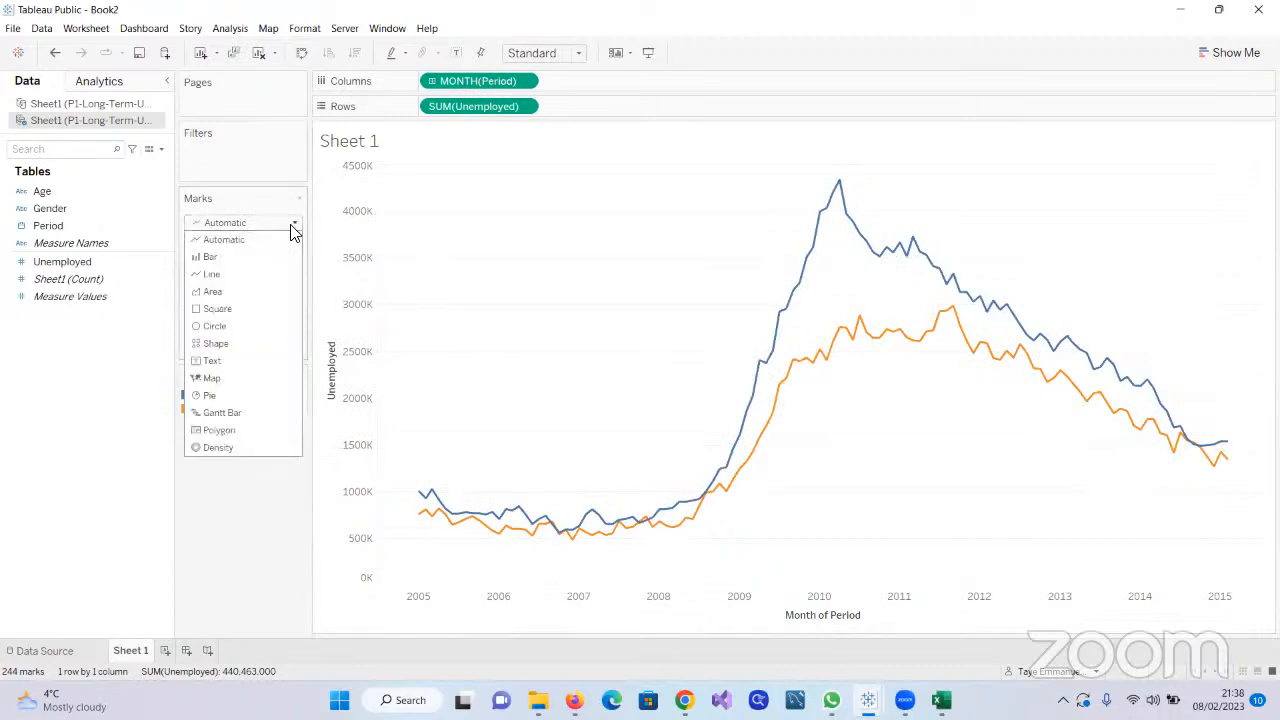
{"action": "left_click", "coordinate": [230, 326]}
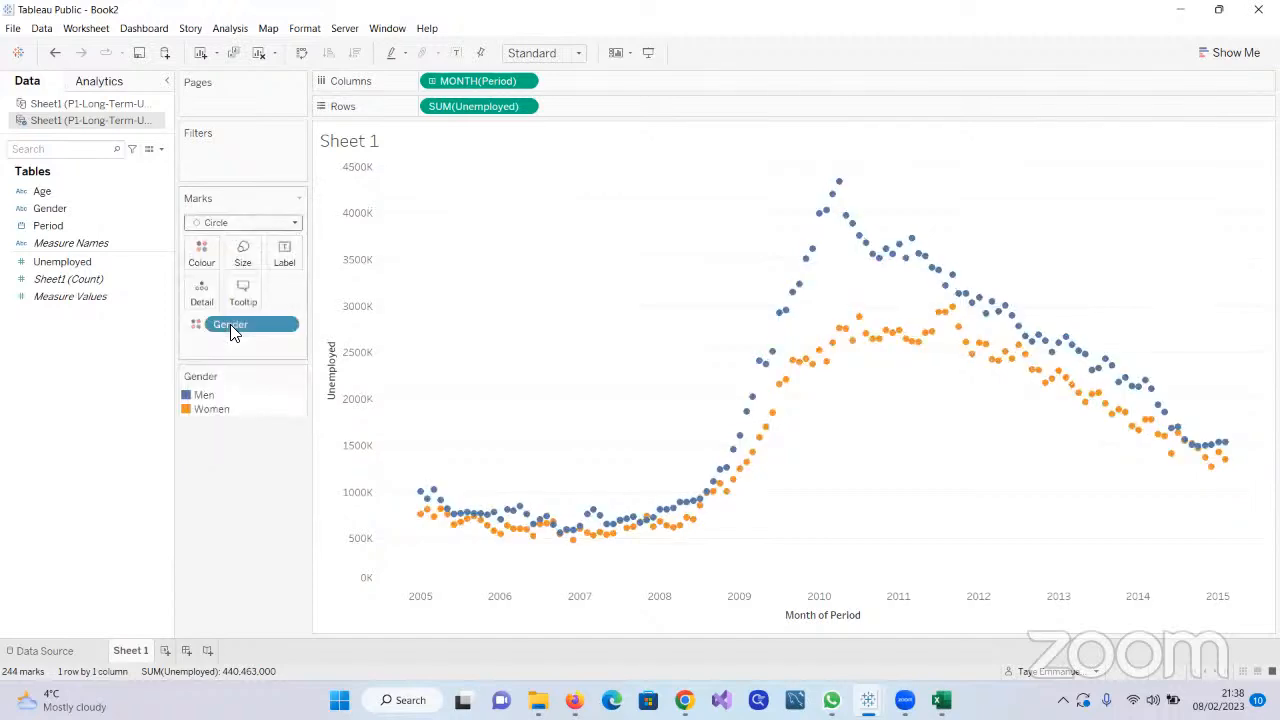
{"action": "left_click", "coordinate": [294, 224]}
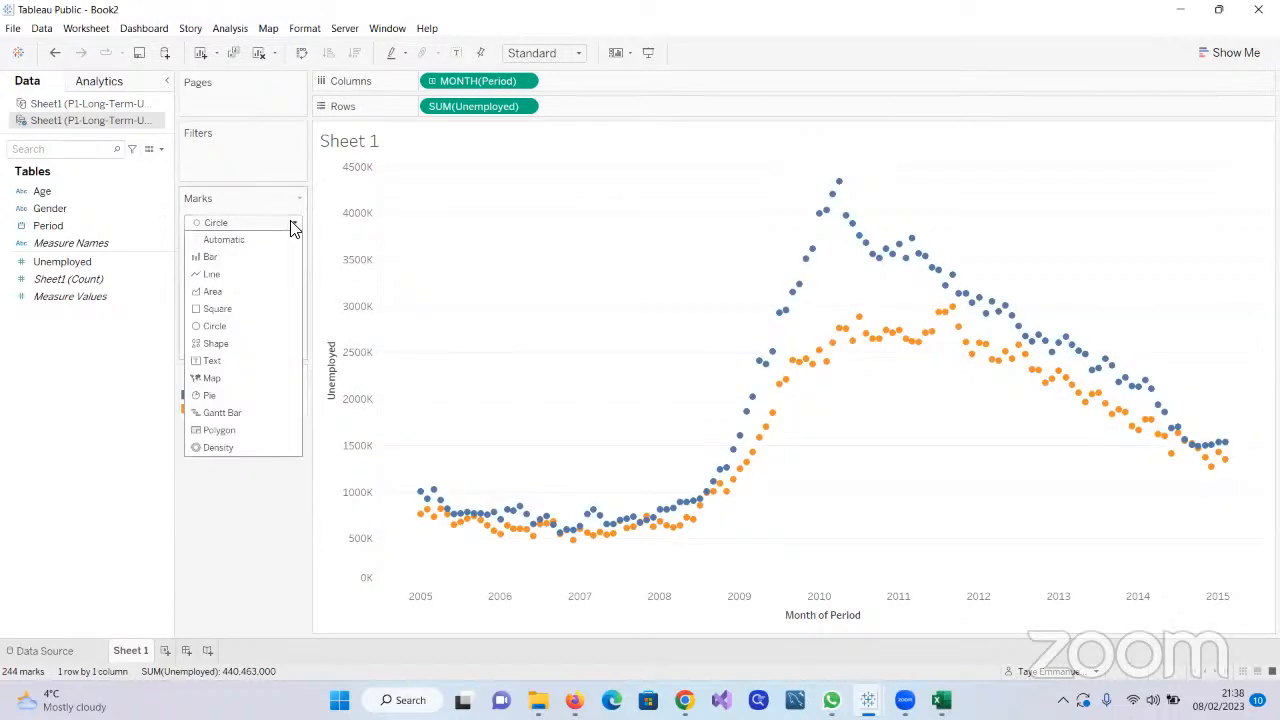
{"action": "left_click", "coordinate": [245, 345]}
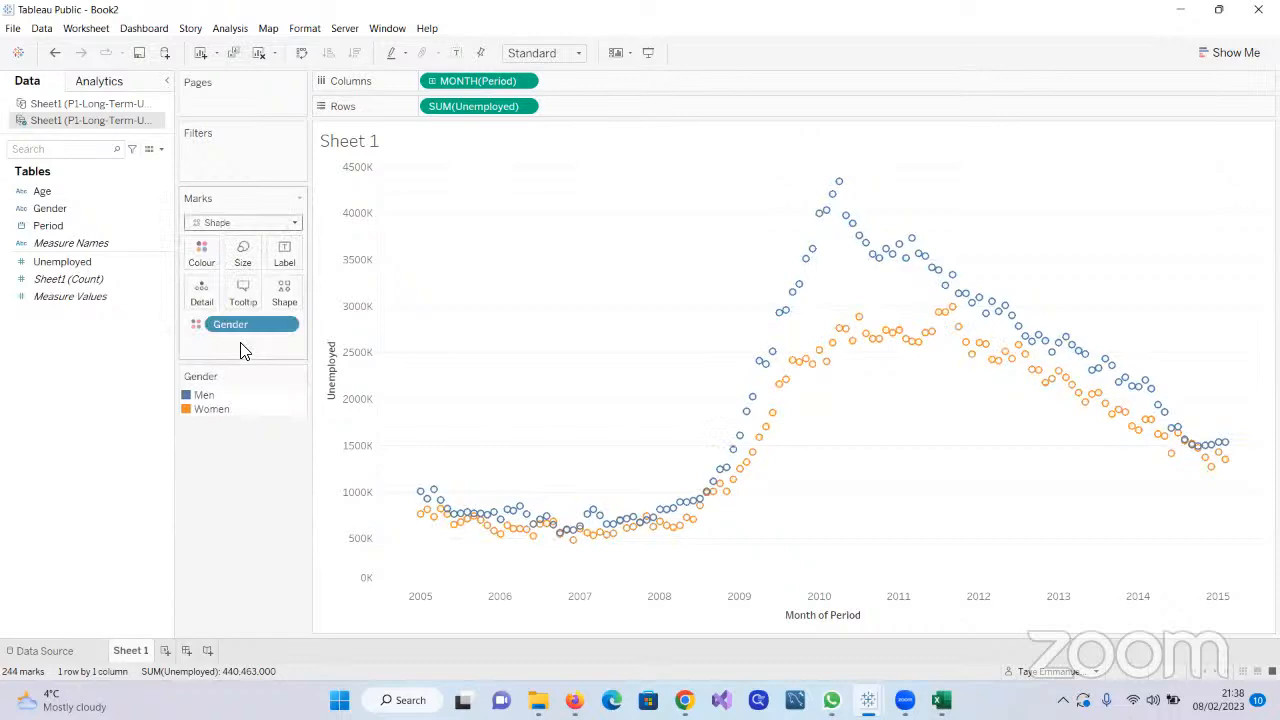
Assign Age to Shape, place its legend below the Gender legend, and examine the plotted points
{"action": "left_click", "coordinate": [36, 196]}
{"action": "left_click_drag", "start_coordinate": [36, 196], "coordinate": [282, 292]}
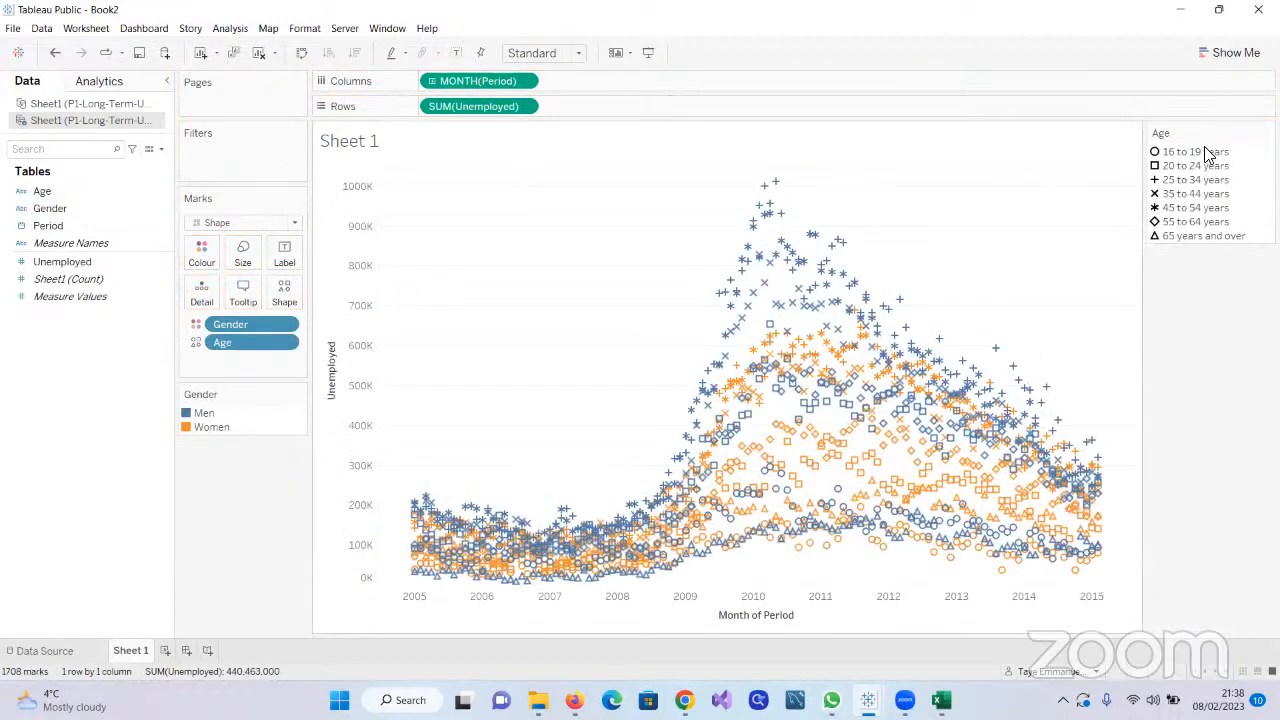
{"action": "left_click_drag", "start_coordinate": [285, 456], "coordinate": [267, 458]}
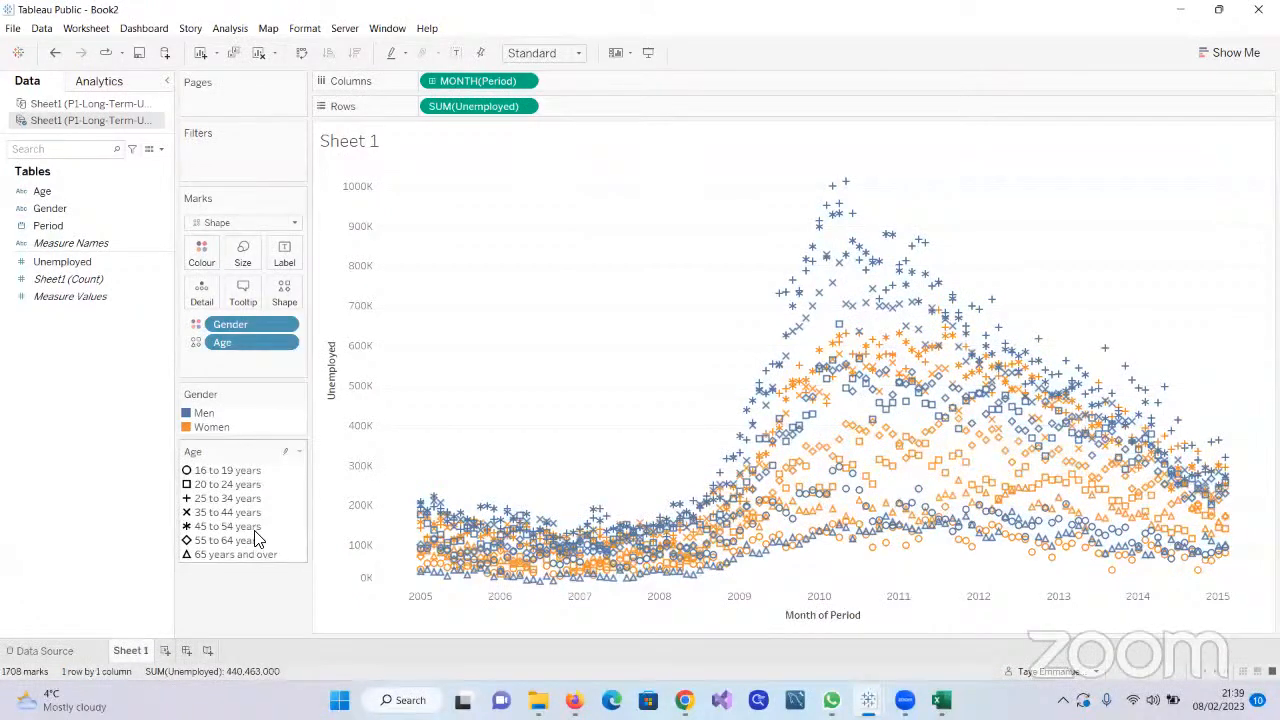
{"action": "mouse_move", "coordinate": [835, 195]}
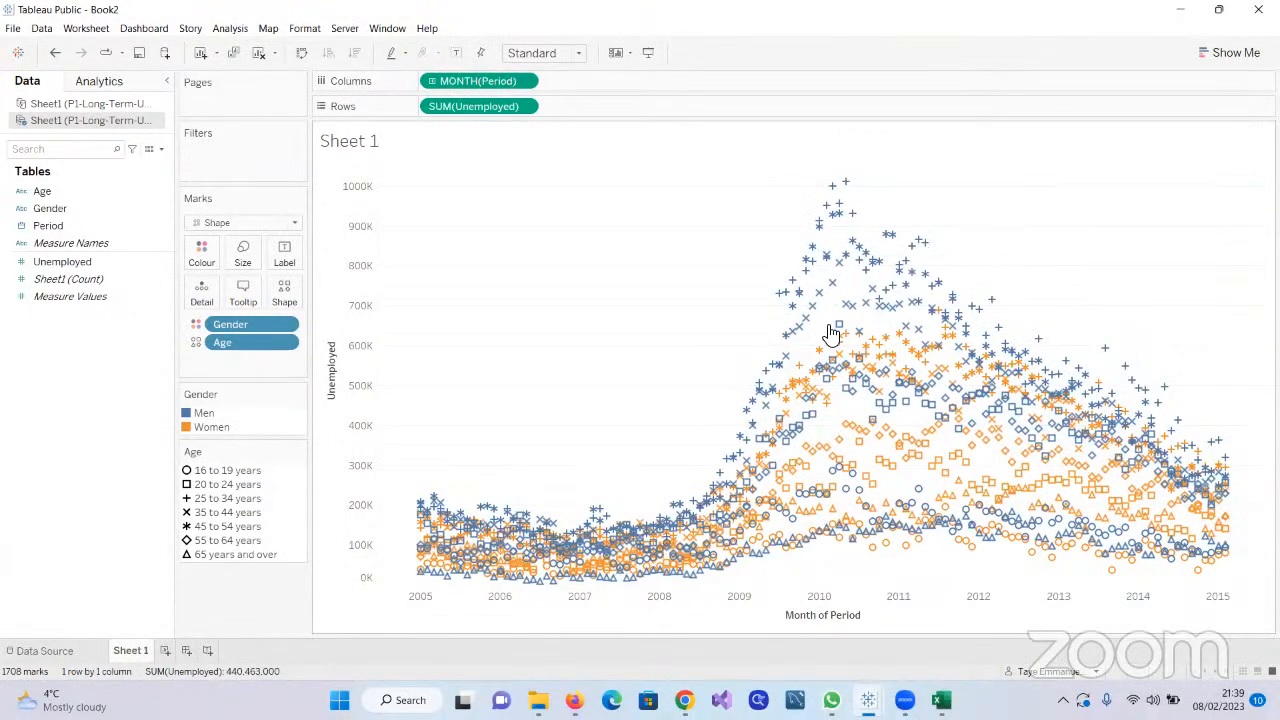
{"action": "mouse_move", "coordinate": [812, 328]}
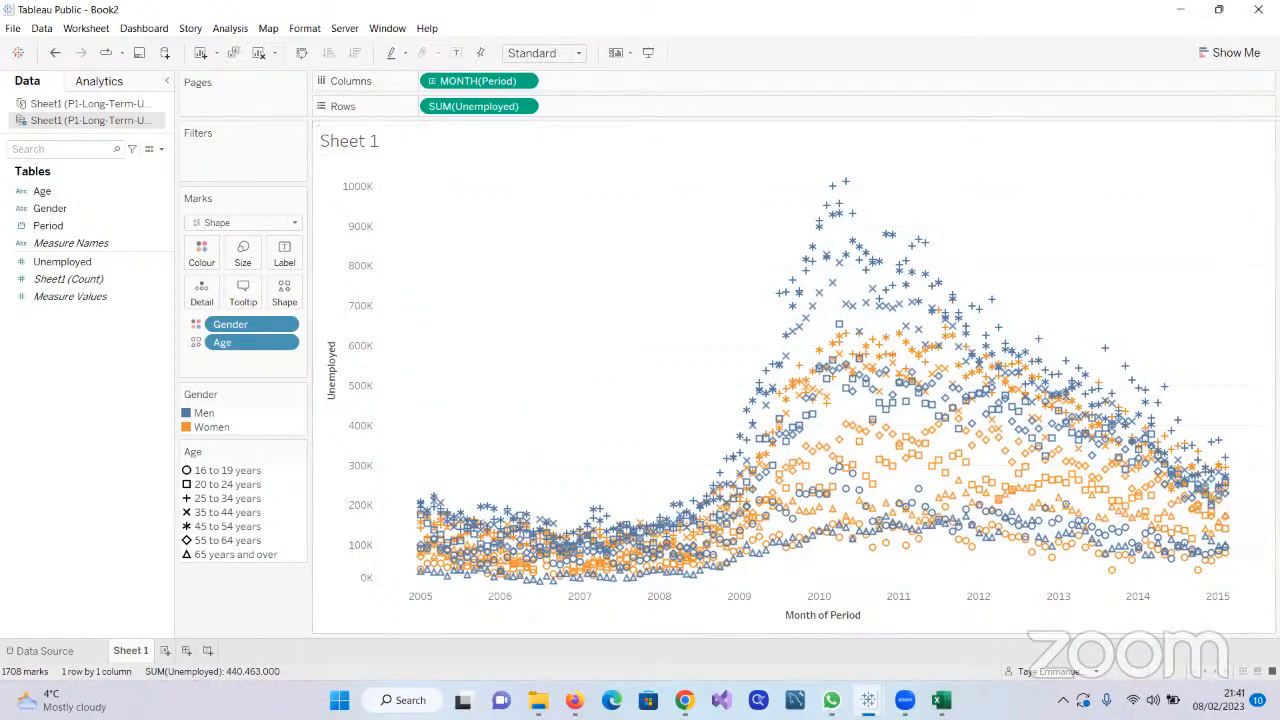
Change the mark type to Area and remove both Age and Gender from the Marks card
{"action": "key", "text": "alt+Tab"}
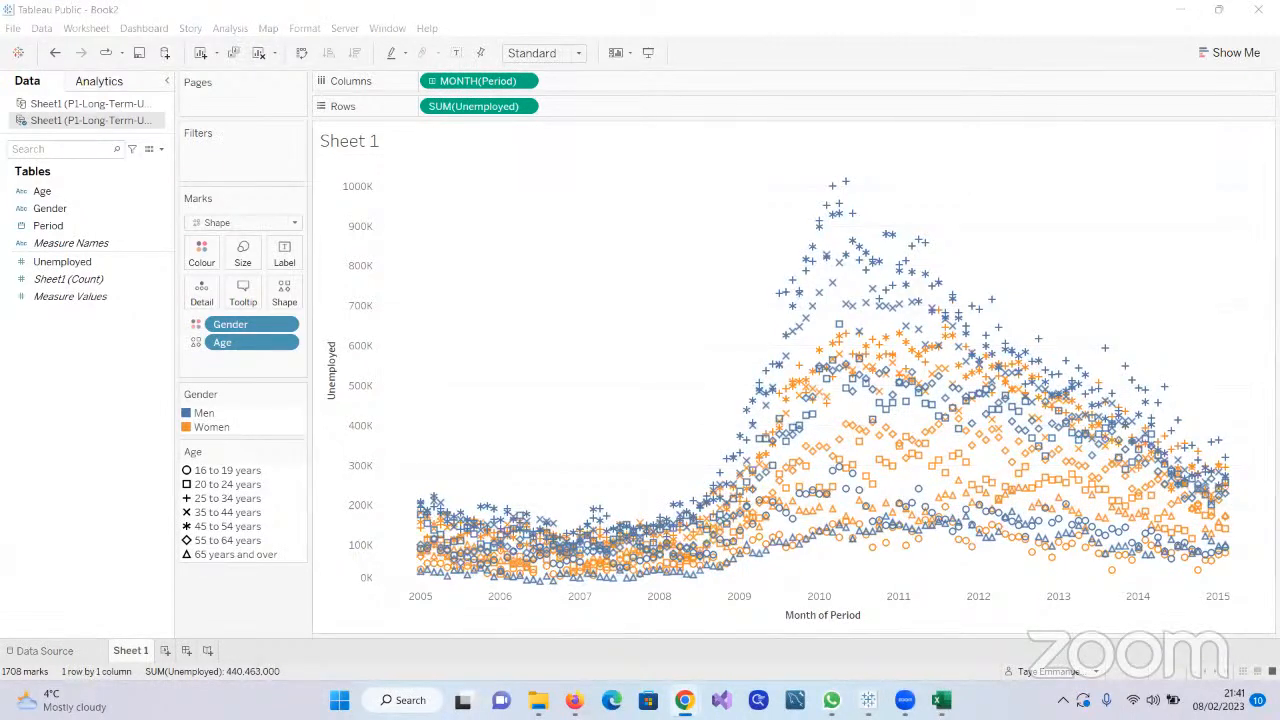
{"action": "mouse_move", "coordinate": [900, 452]}
{"action": "left_click", "coordinate": [294, 223]}
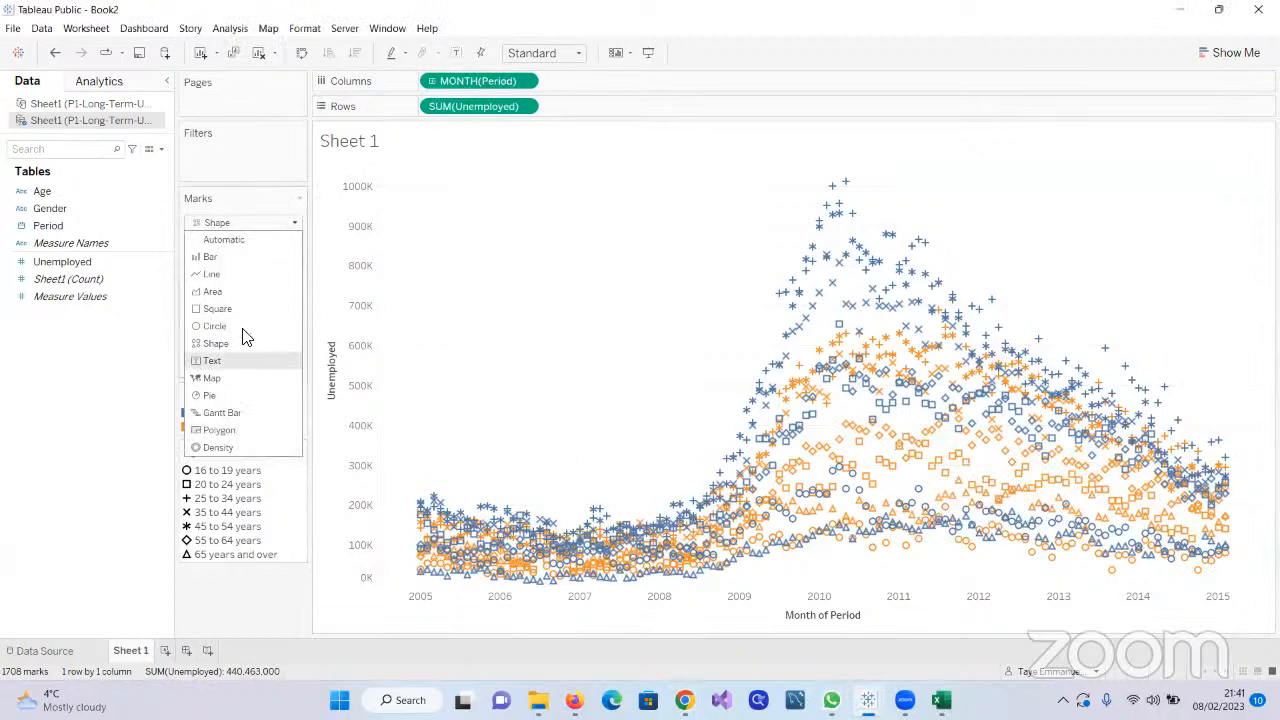
{"action": "left_click", "coordinate": [220, 292]}
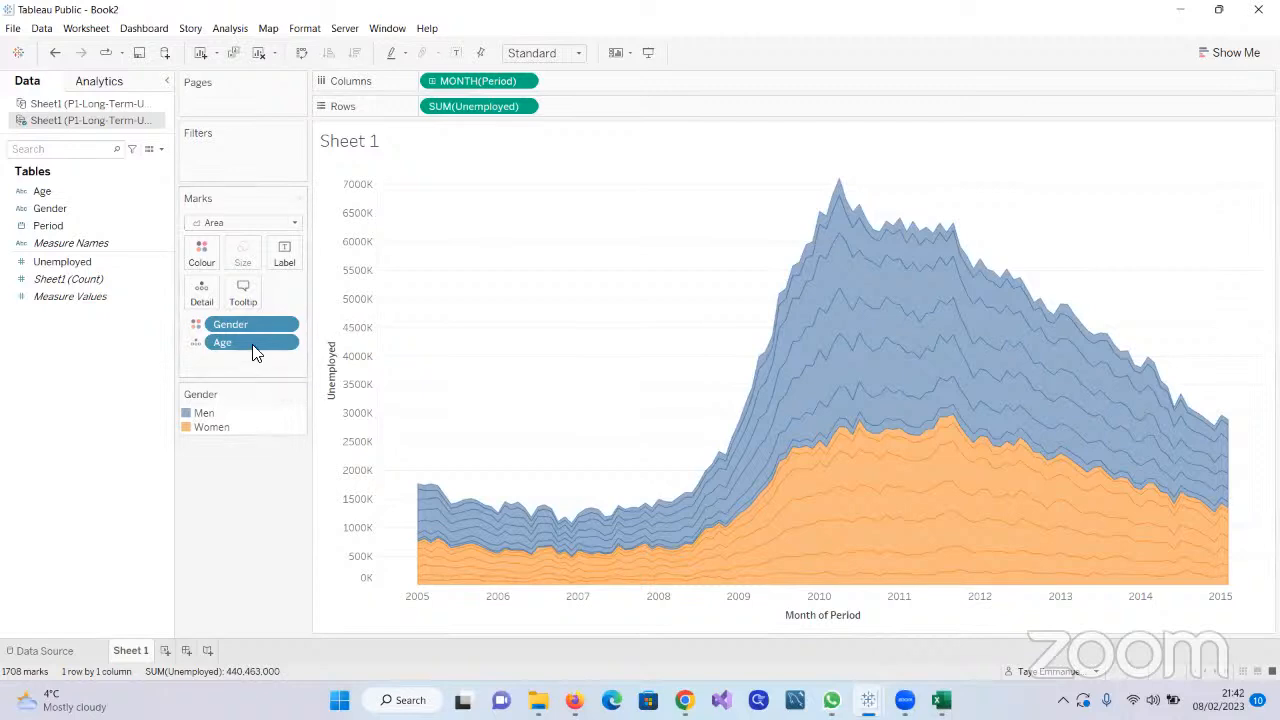
{"action": "left_click_drag", "start_coordinate": [248, 342], "coordinate": [91, 360]}
{"action": "left_click_drag", "start_coordinate": [244, 322], "coordinate": [95, 372]}
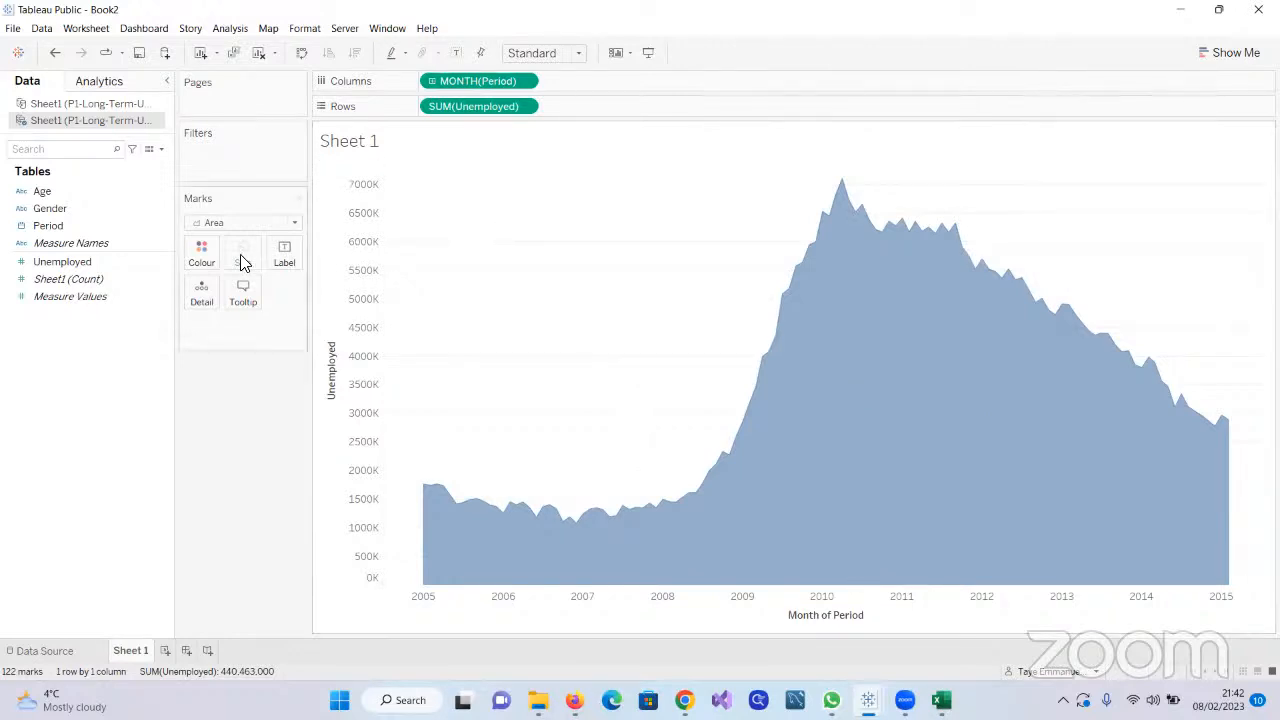
Colour the area chart by Age and place the Age legend below the Marks card
{"action": "left_click_drag", "start_coordinate": [38, 192], "coordinate": [202, 264]}
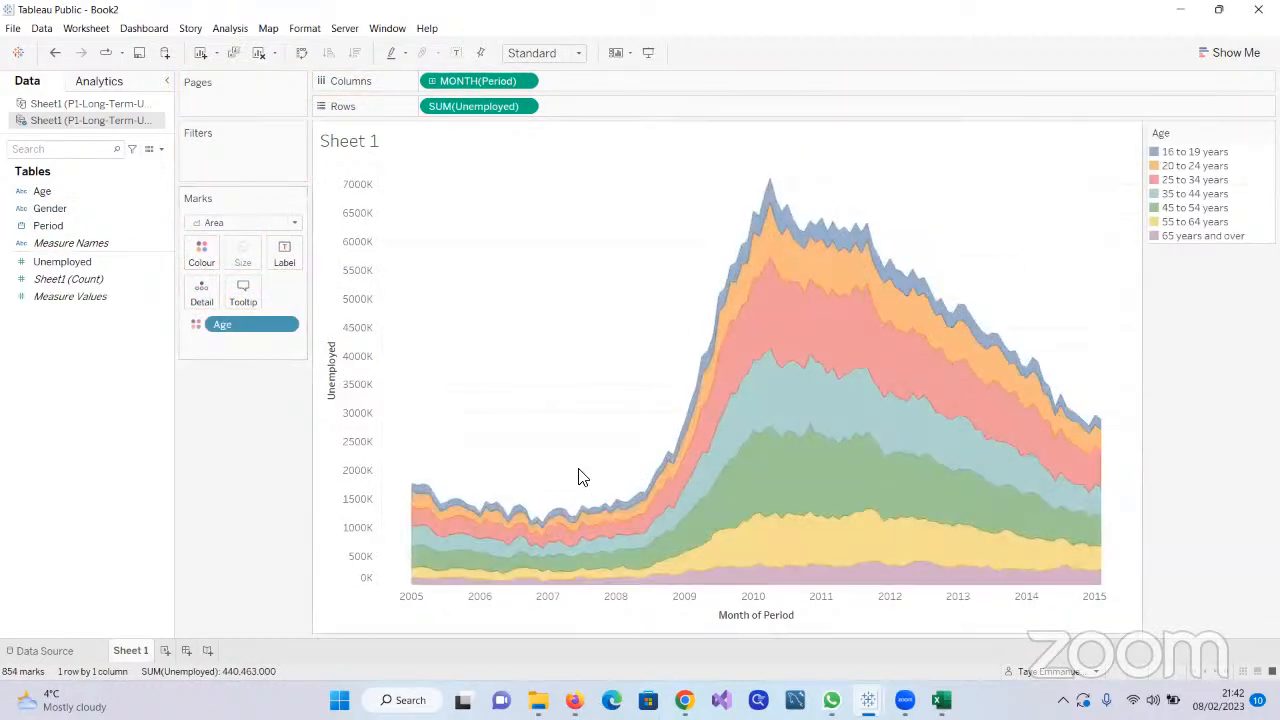
{"action": "mouse_move", "coordinate": [838, 447]}
{"action": "left_click_drag", "start_coordinate": [1195, 132], "coordinate": [229, 420]}
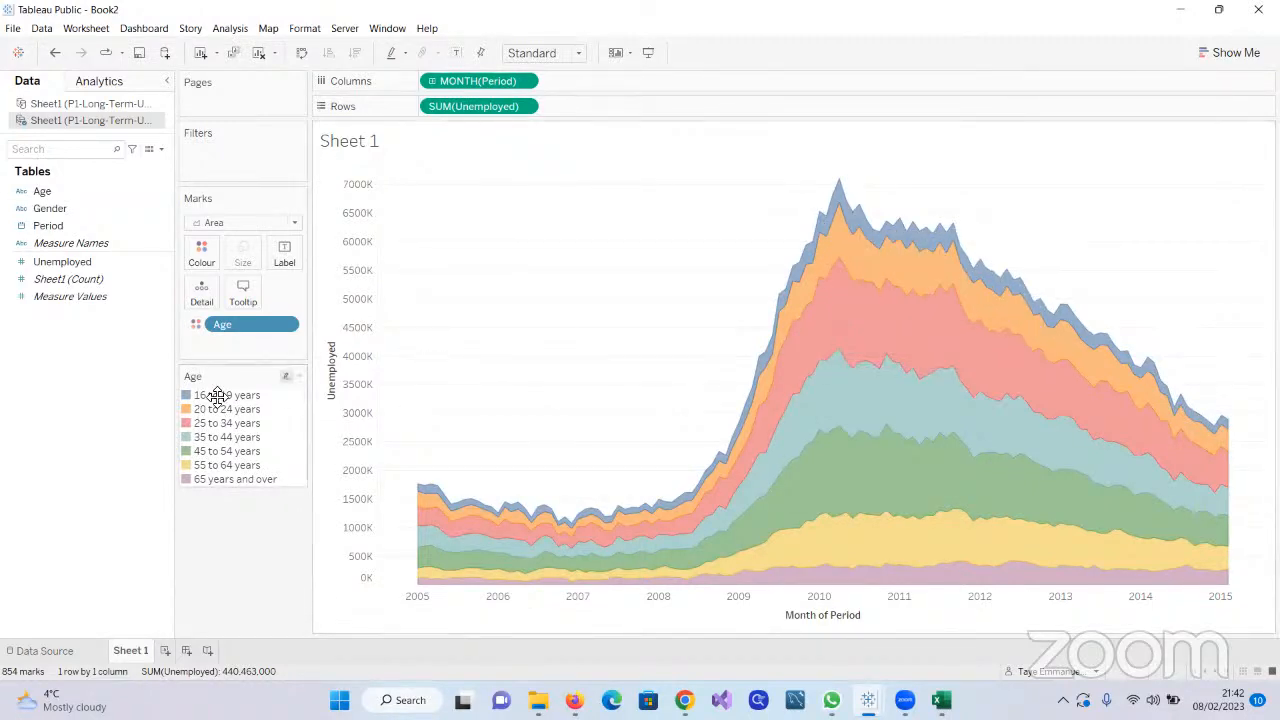
Label the area bands with Age and leave no band selected
{"action": "left_click_drag", "start_coordinate": [44, 192], "coordinate": [282, 254]}
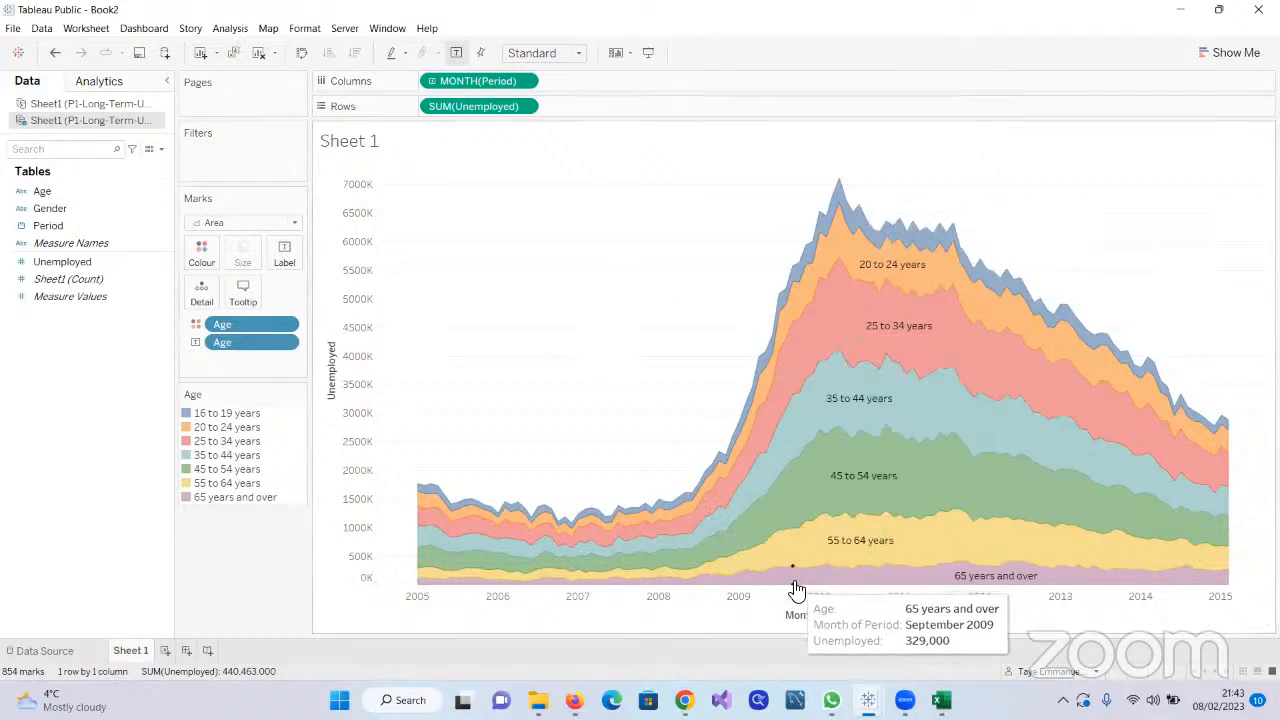
{"action": "right_click", "coordinate": [865, 228]}
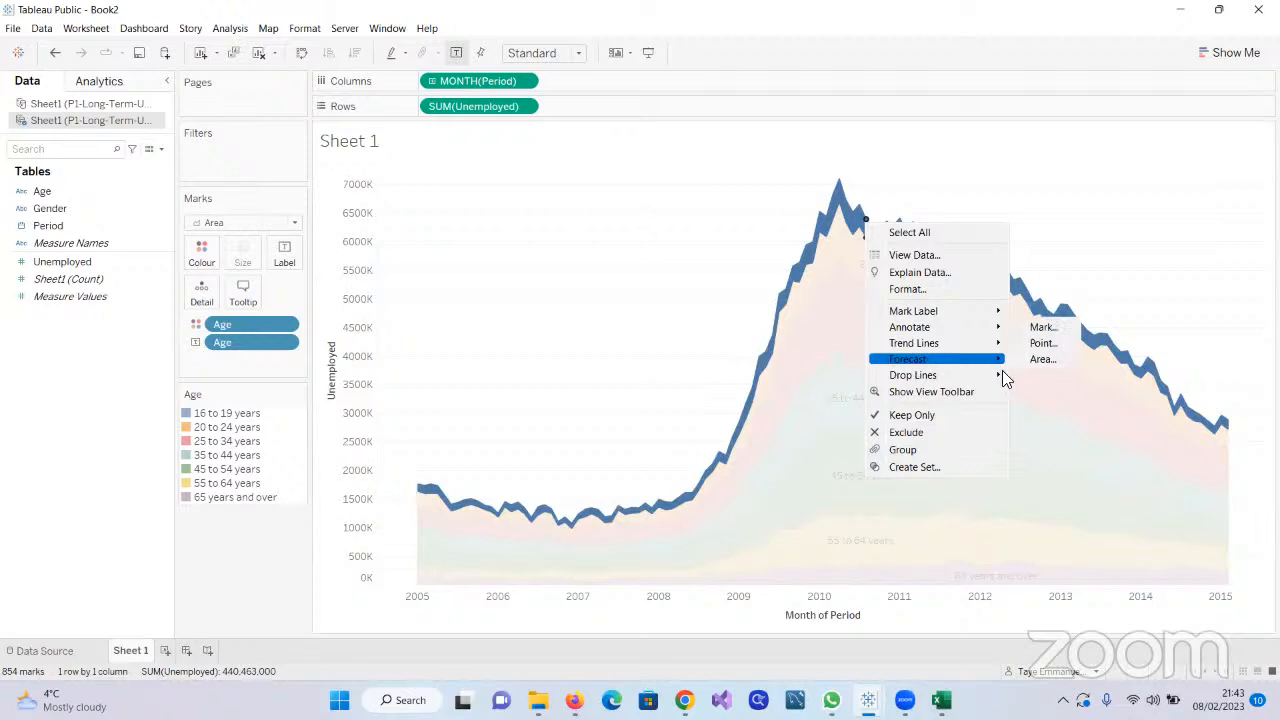
{"action": "left_click", "coordinate": [1039, 403]}
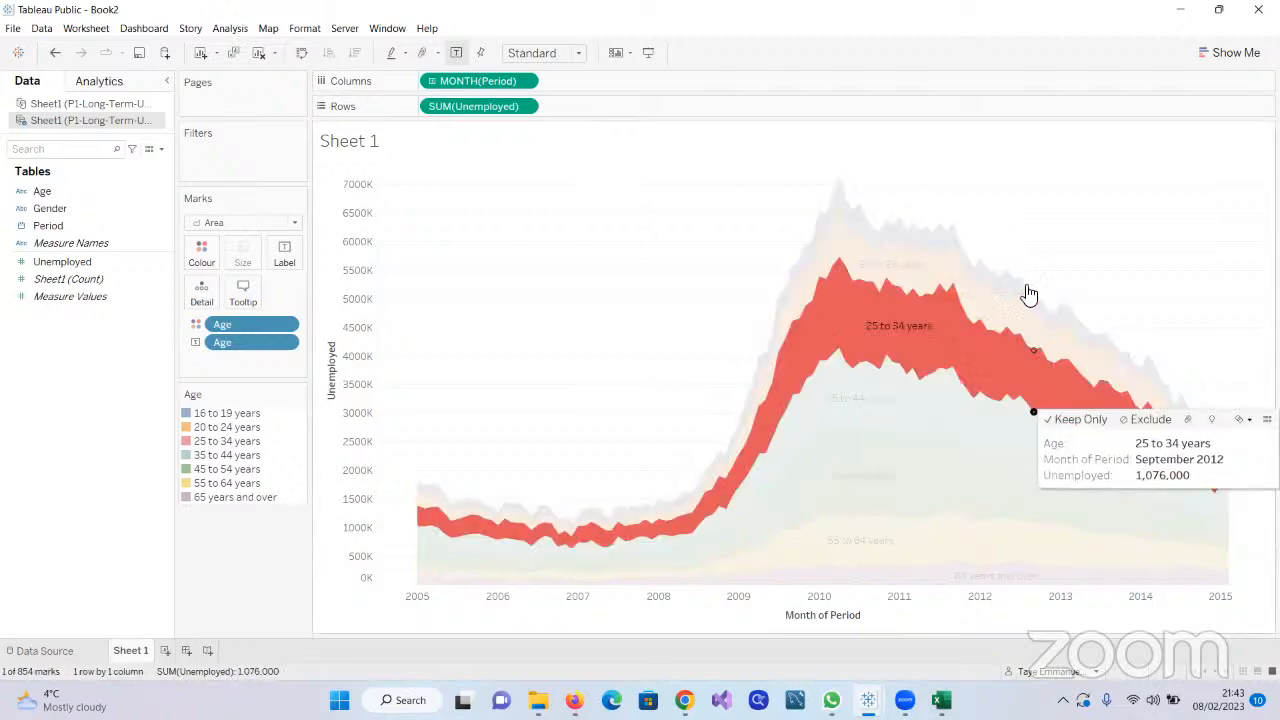
{"action": "left_click", "coordinate": [1023, 197]}
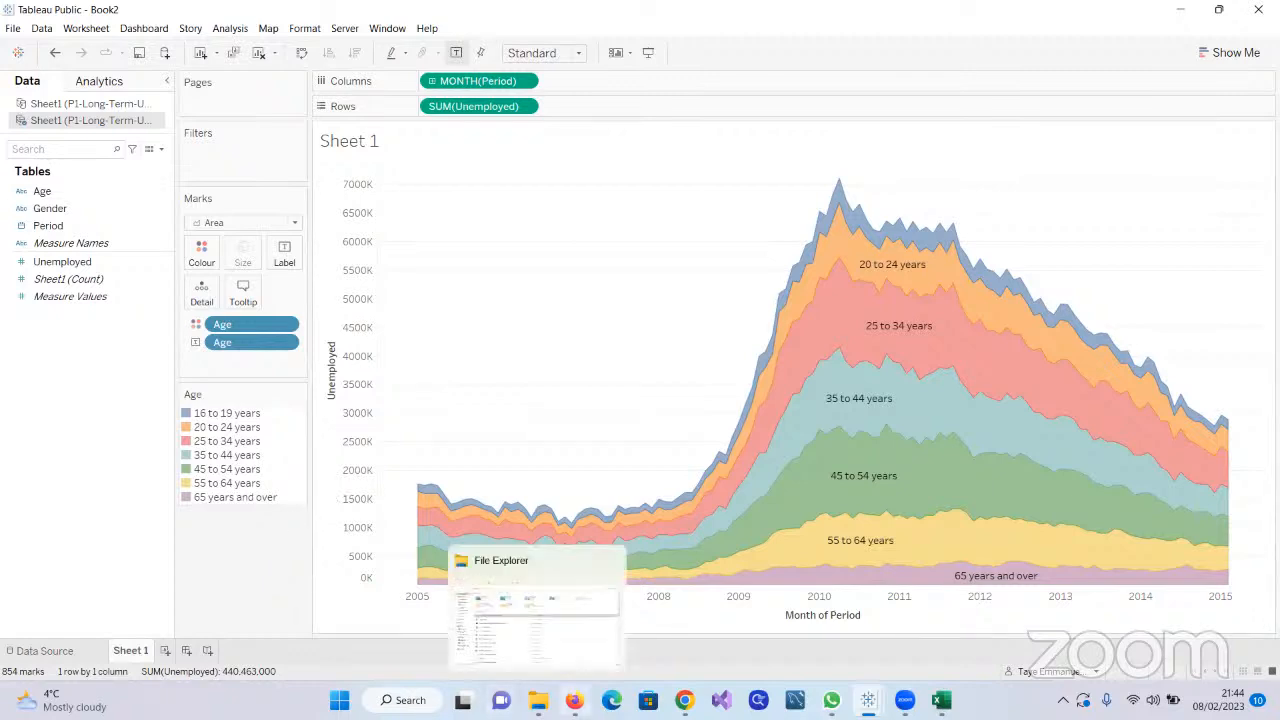
Switch to the Regional Sales workbook, colour the Top Sales Person Per Region bars by Region instead of Rep, and minimise that workbook
{"action": "mouse_move", "coordinate": [868, 700]}
{"action": "left_click", "coordinate": [806, 612]}
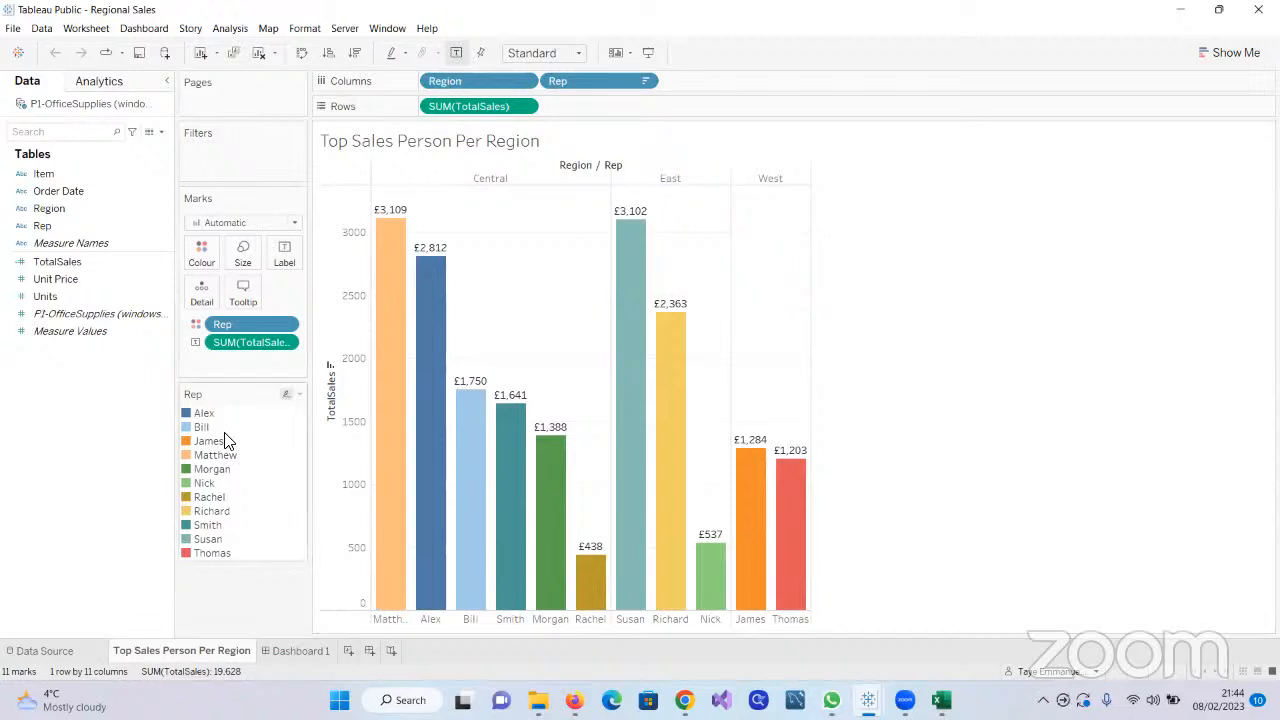
{"action": "left_click_drag", "start_coordinate": [248, 322], "coordinate": [17, 360]}
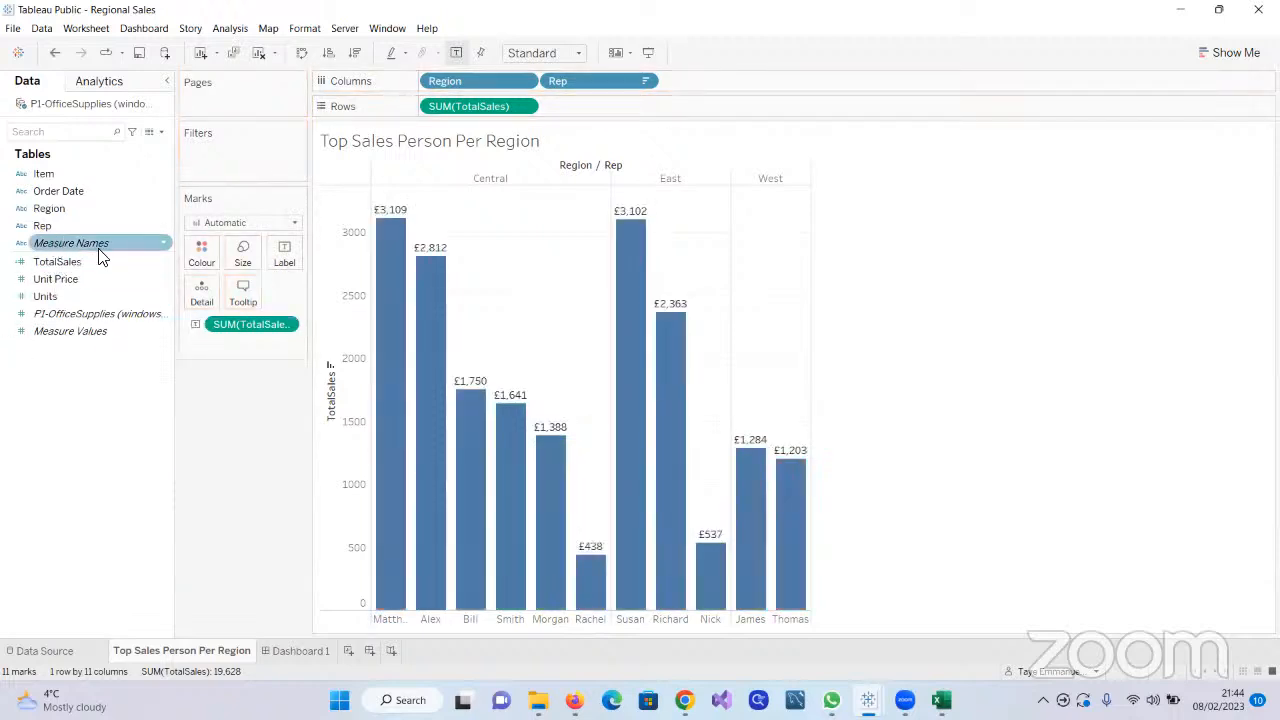
{"action": "left_click_drag", "start_coordinate": [44, 215], "coordinate": [197, 255]}
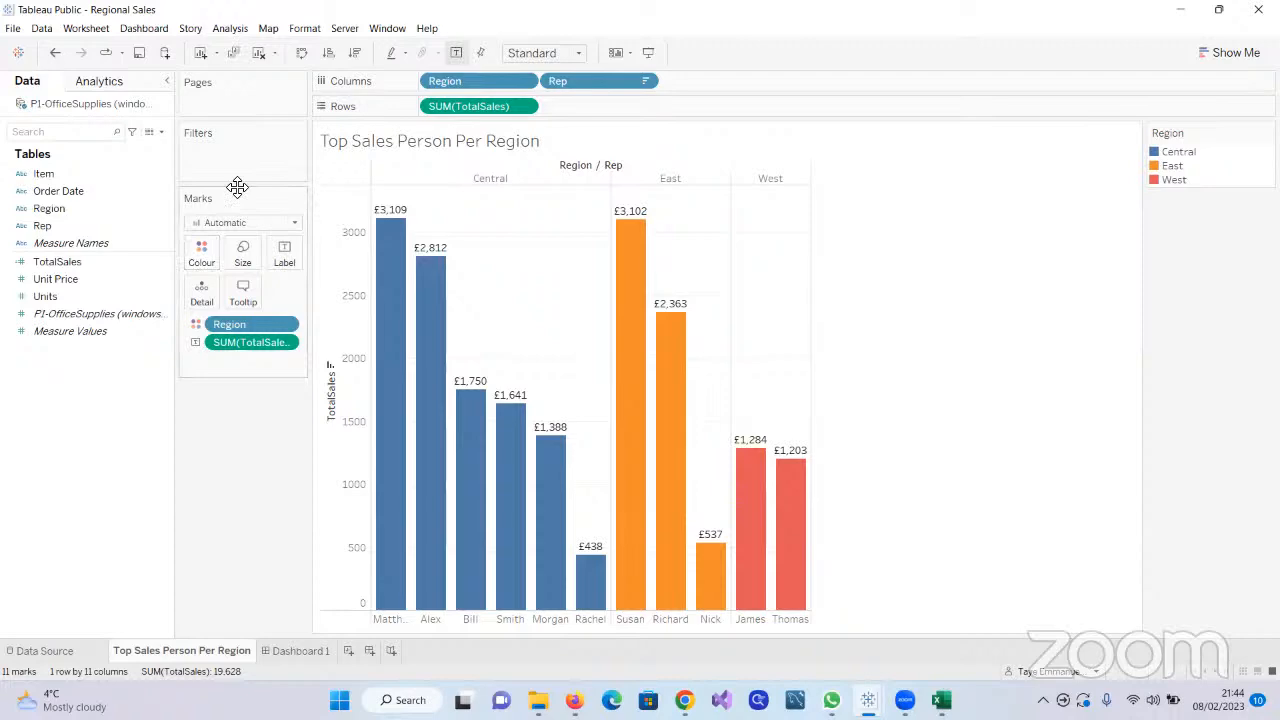
{"action": "left_click", "coordinate": [1181, 10]}
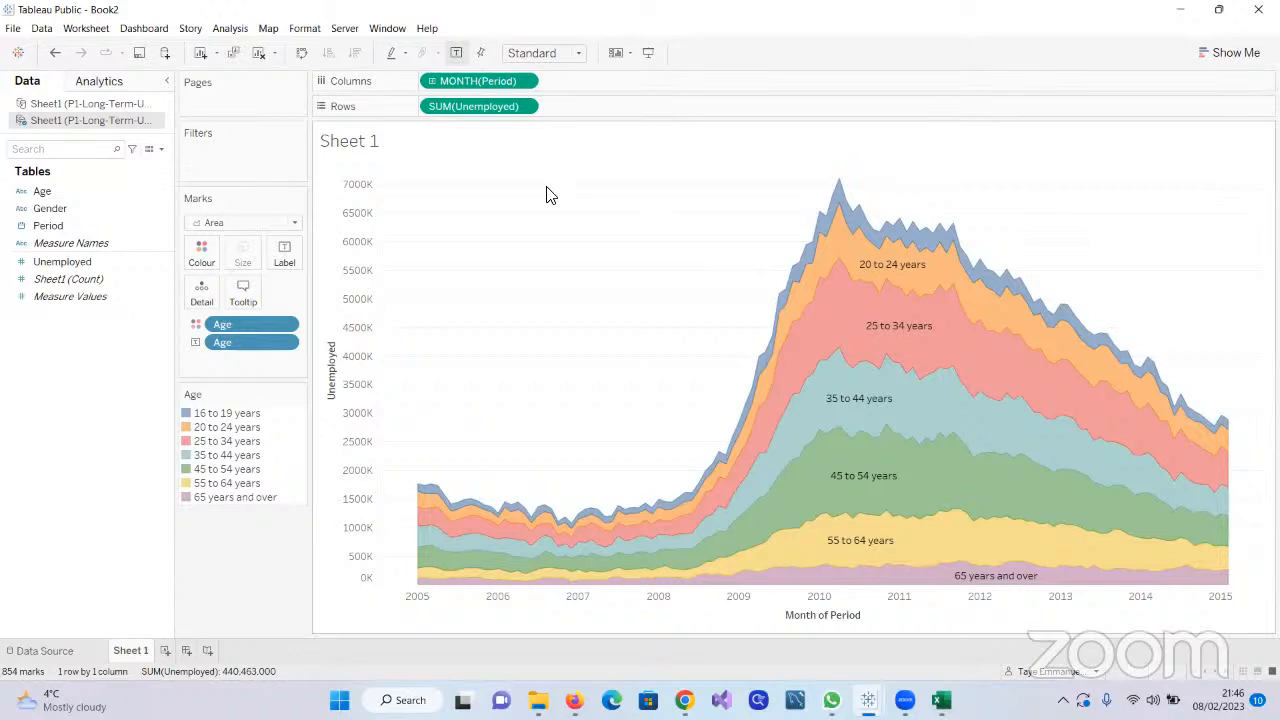
Try Gender as a detail on the Age area chart, inspect the split bands, and remove it again
{"action": "left_click", "coordinate": [50, 209]}
{"action": "left_click_drag", "start_coordinate": [50, 212], "coordinate": [197, 292]}
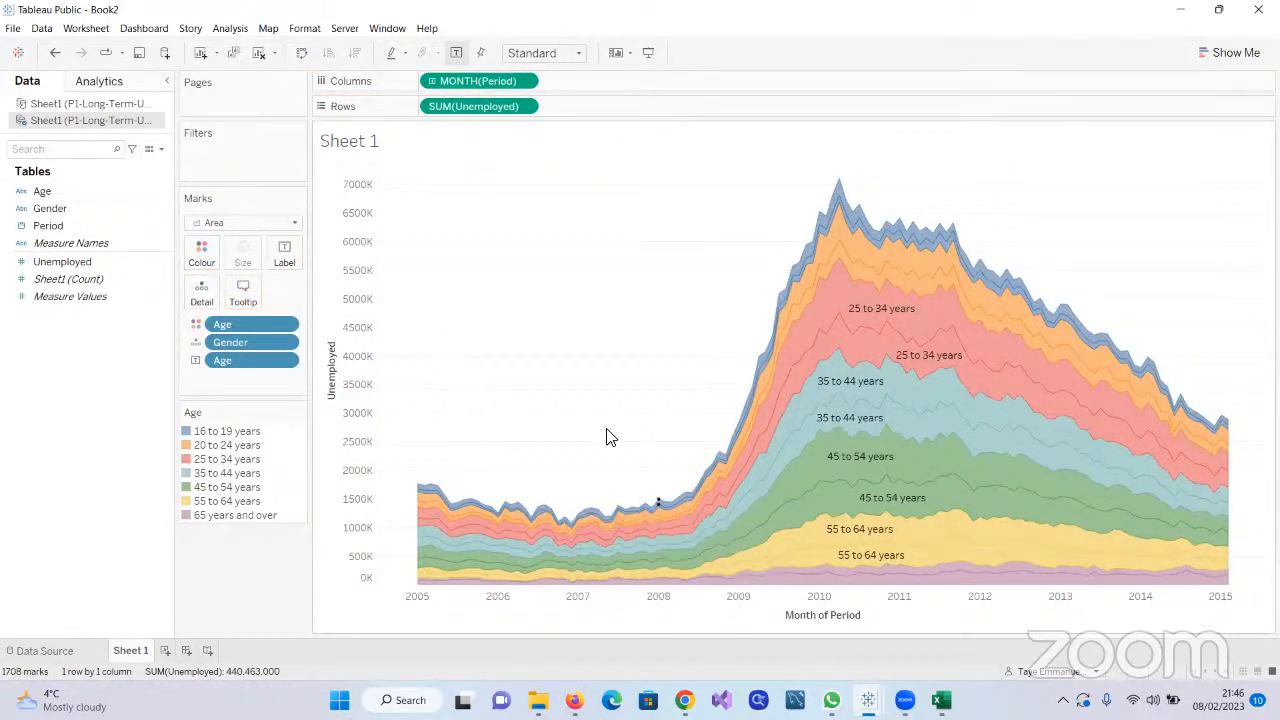
{"action": "mouse_move", "coordinate": [667, 566]}
{"action": "mouse_move", "coordinate": [819, 380]}
{"action": "mouse_move", "coordinate": [920, 323]}
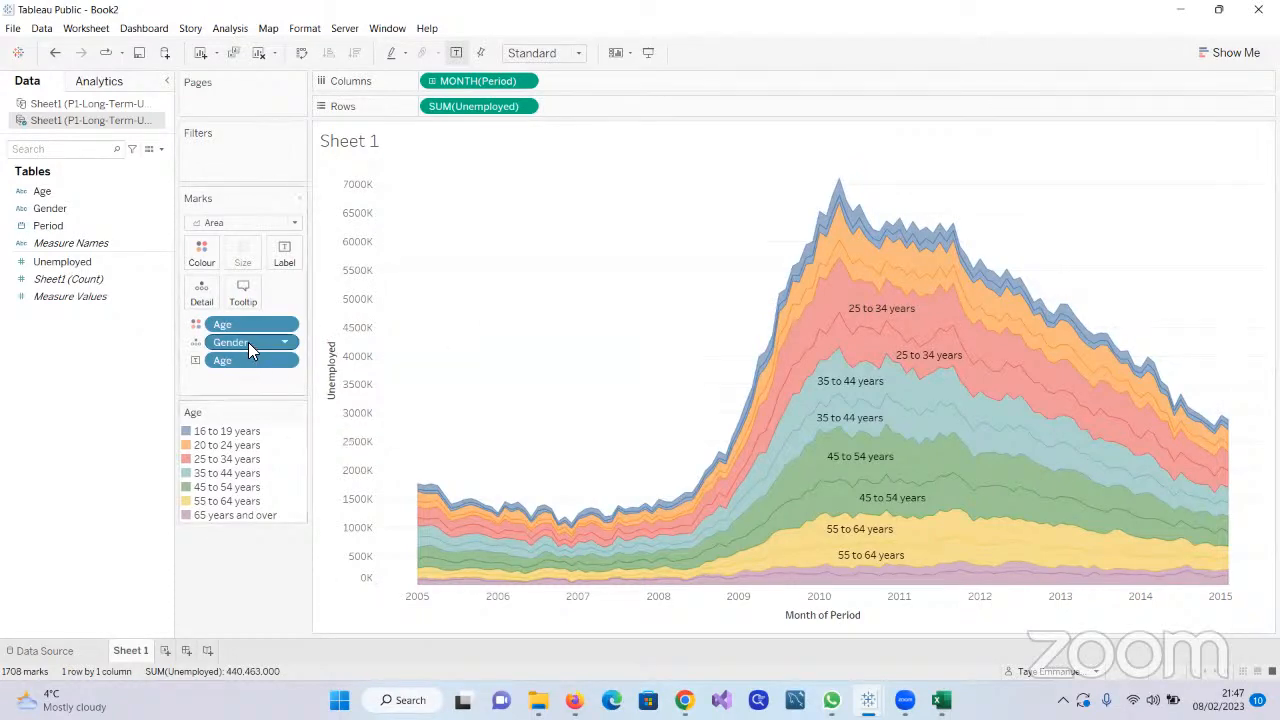
{"action": "left_click_drag", "start_coordinate": [246, 340], "coordinate": [73, 391]}
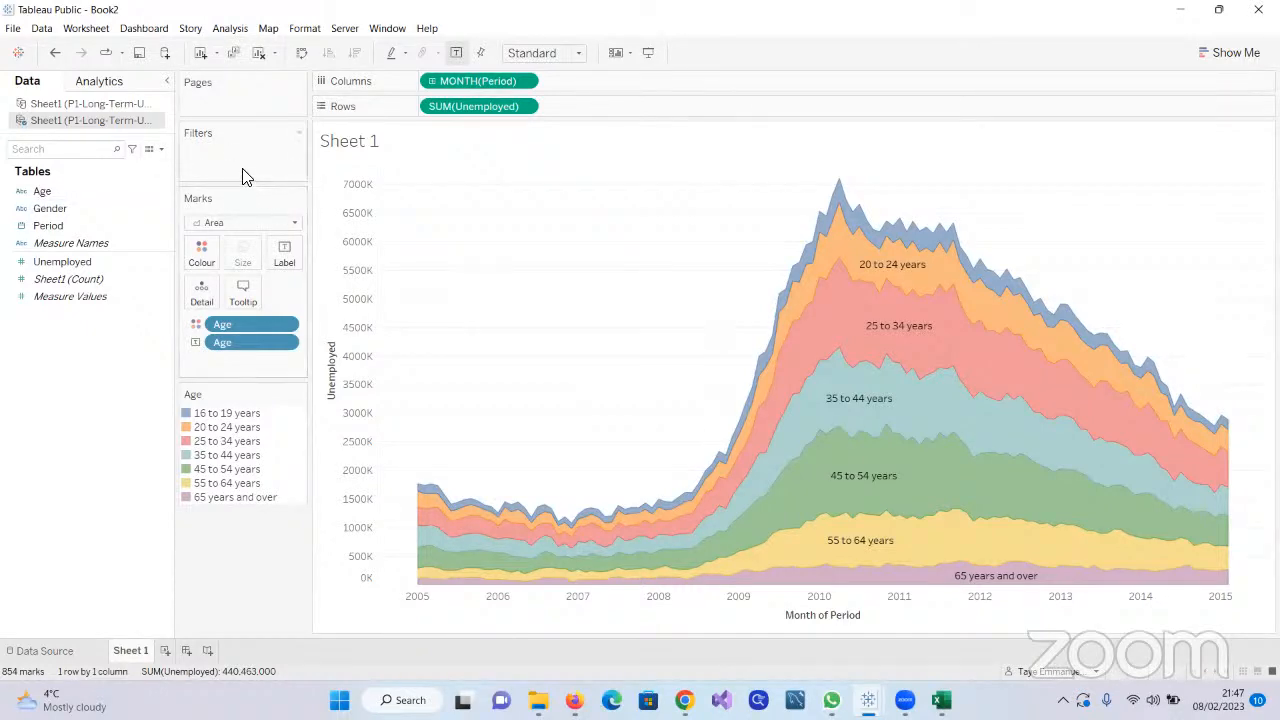
Add Gender as a filter on the area chart with both Men and Women included
{"action": "left_click", "coordinate": [47, 214]}
{"action": "left_click_drag", "start_coordinate": [47, 214], "coordinate": [207, 164]}
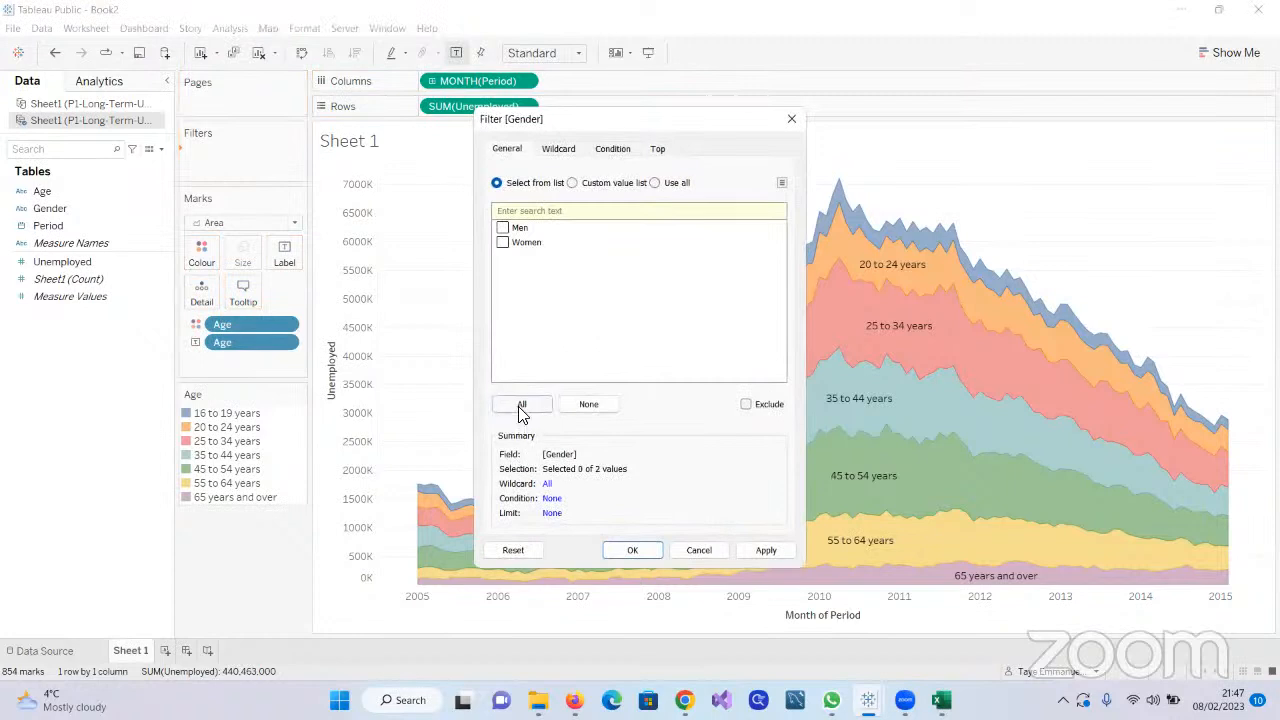
{"action": "left_click", "coordinate": [521, 408]}
{"action": "left_click", "coordinate": [767, 551]}
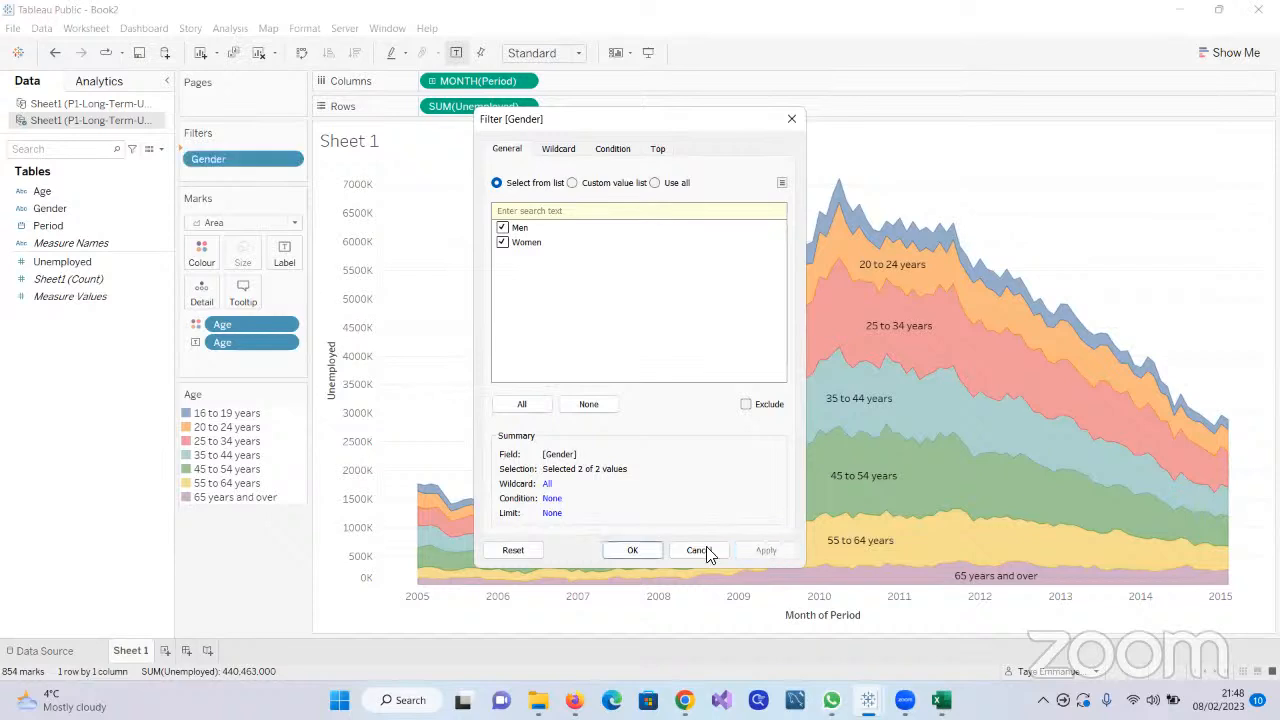
{"action": "left_click", "coordinate": [646, 553]}
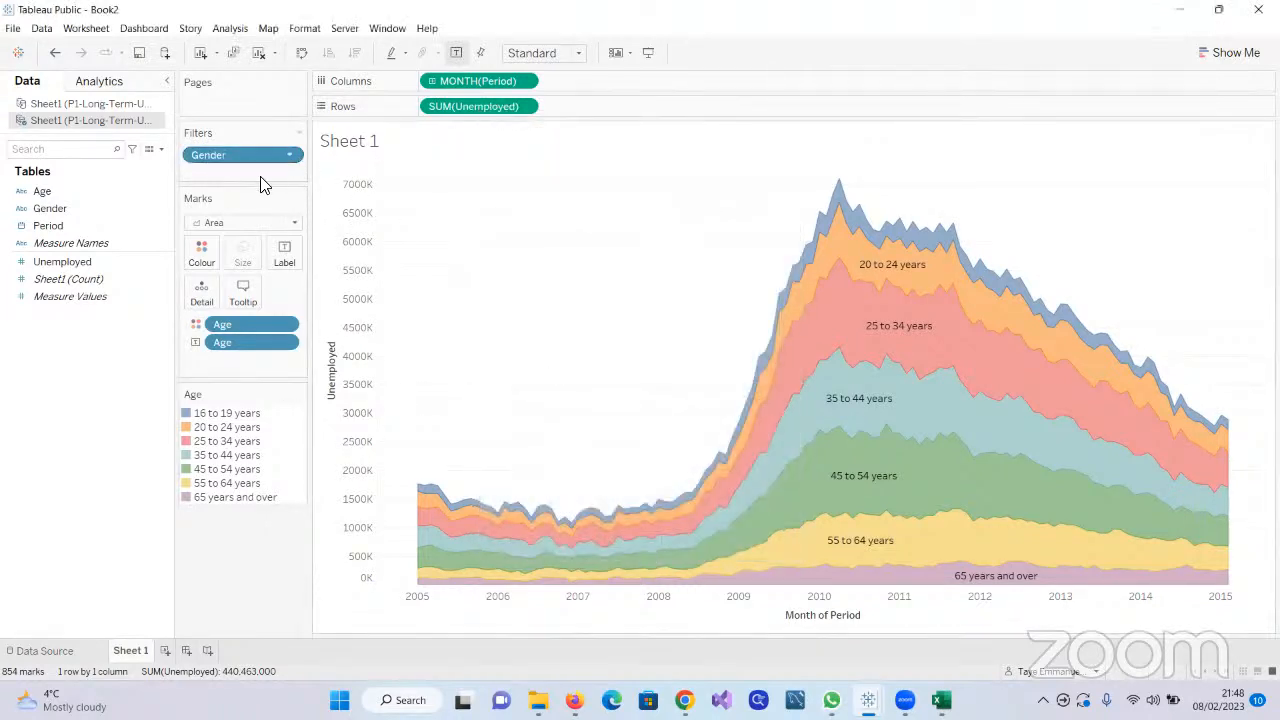
Show the Gender filter control on the worksheet and place it below the Age legend
{"action": "left_click", "coordinate": [289, 158]}
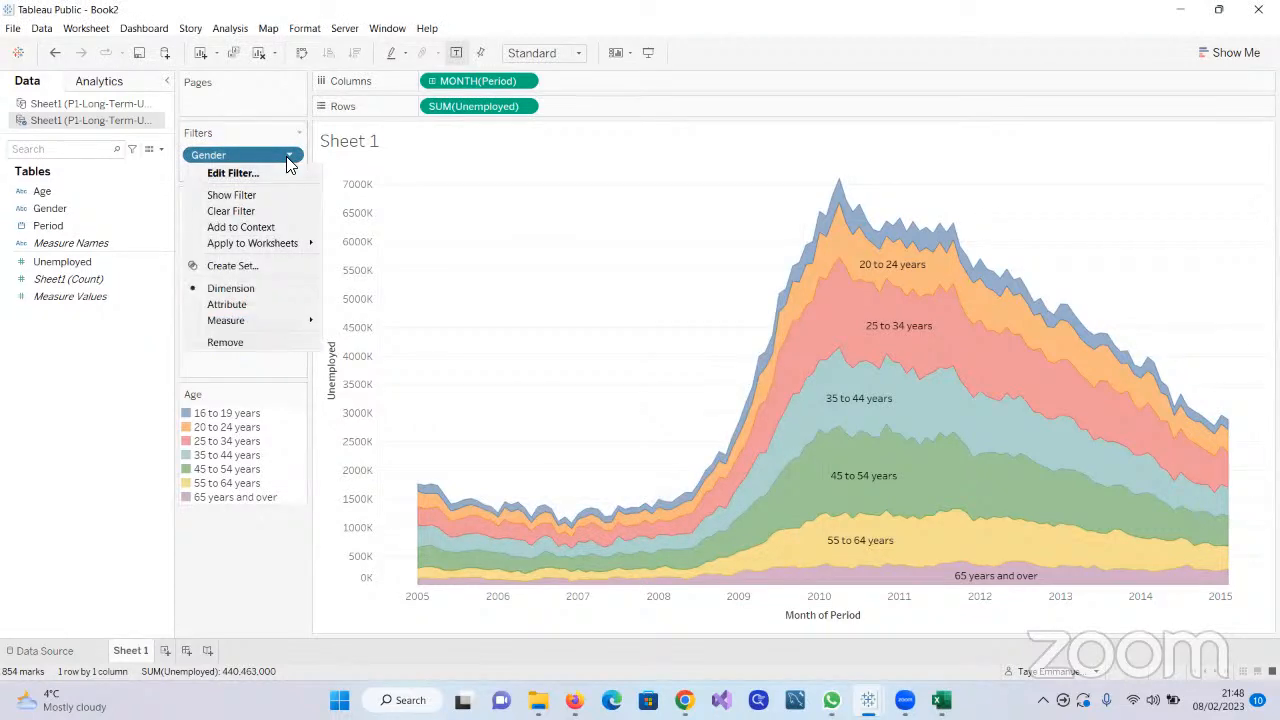
{"action": "left_click", "coordinate": [511, 223]}
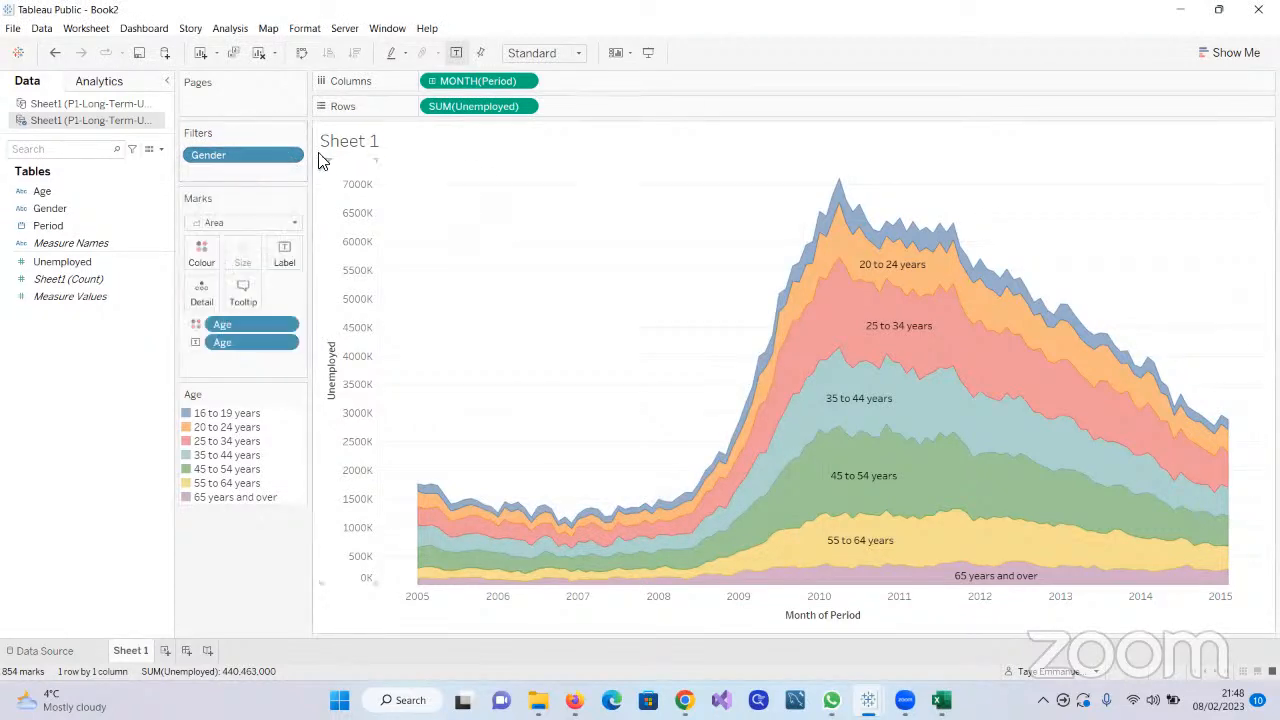
{"action": "left_click", "coordinate": [289, 157]}
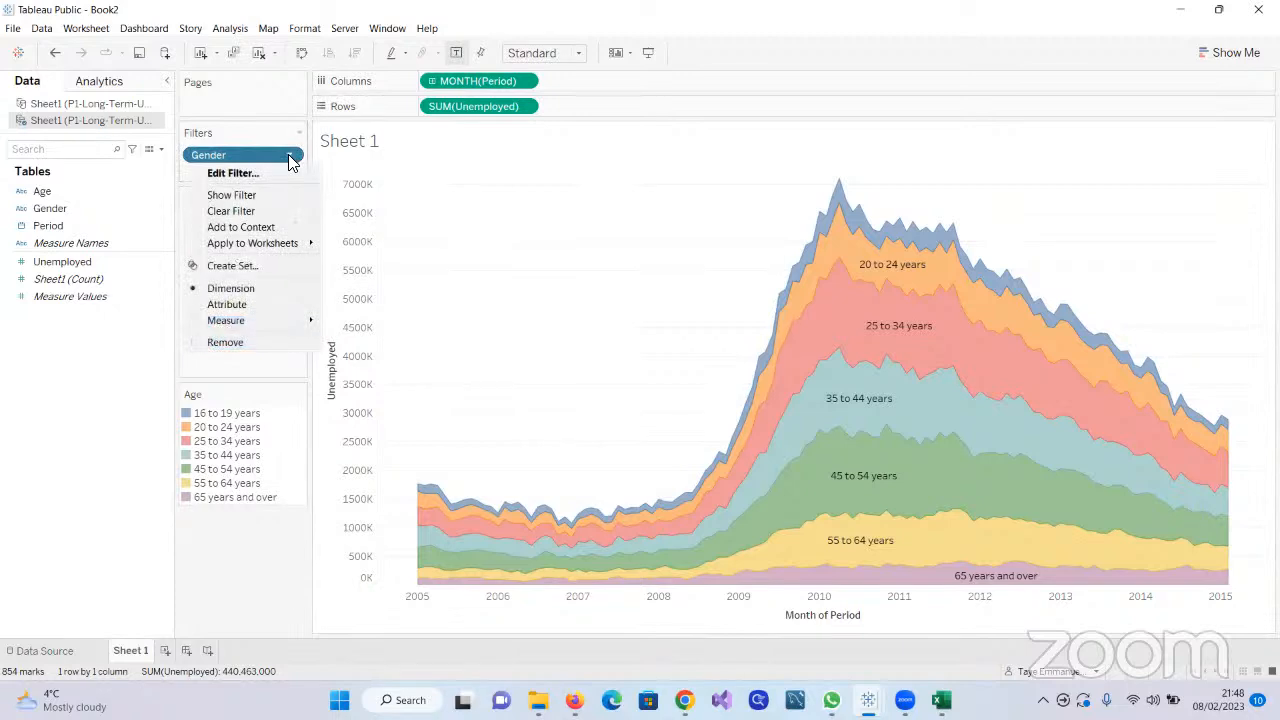
{"action": "left_click", "coordinate": [289, 158]}
{"action": "left_click", "coordinate": [290, 160]}
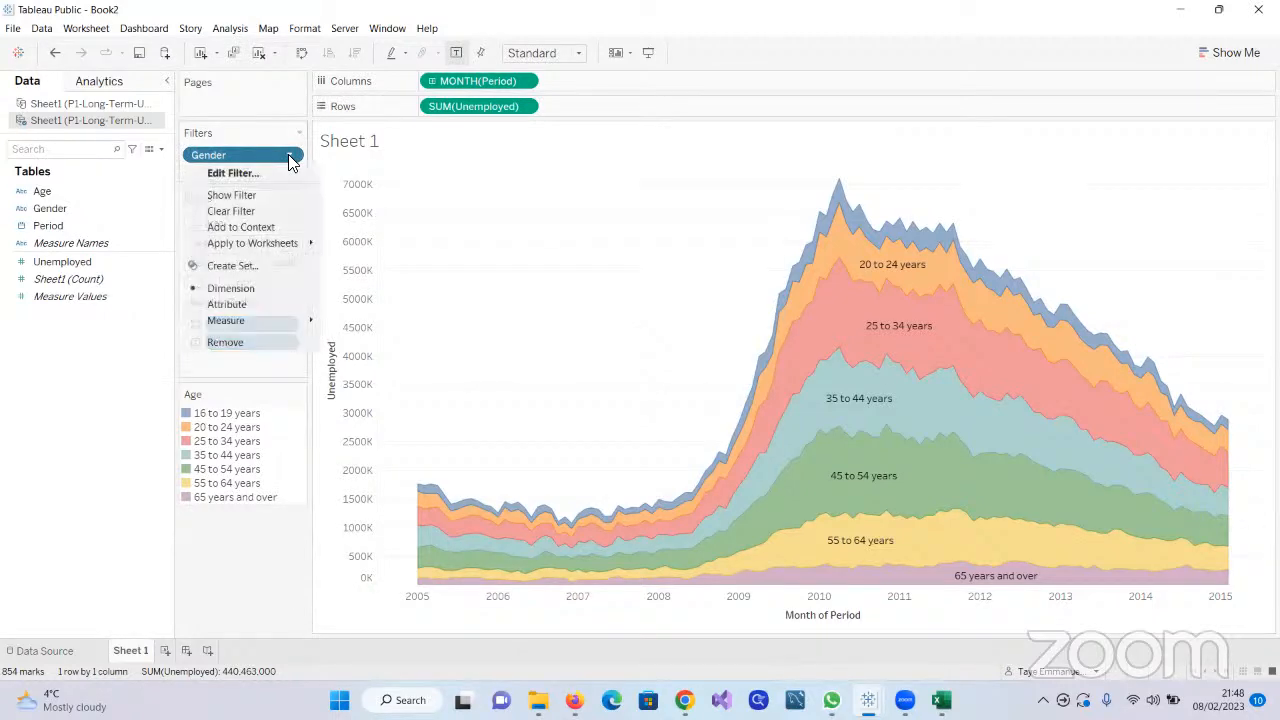
{"action": "left_click", "coordinate": [232, 197]}
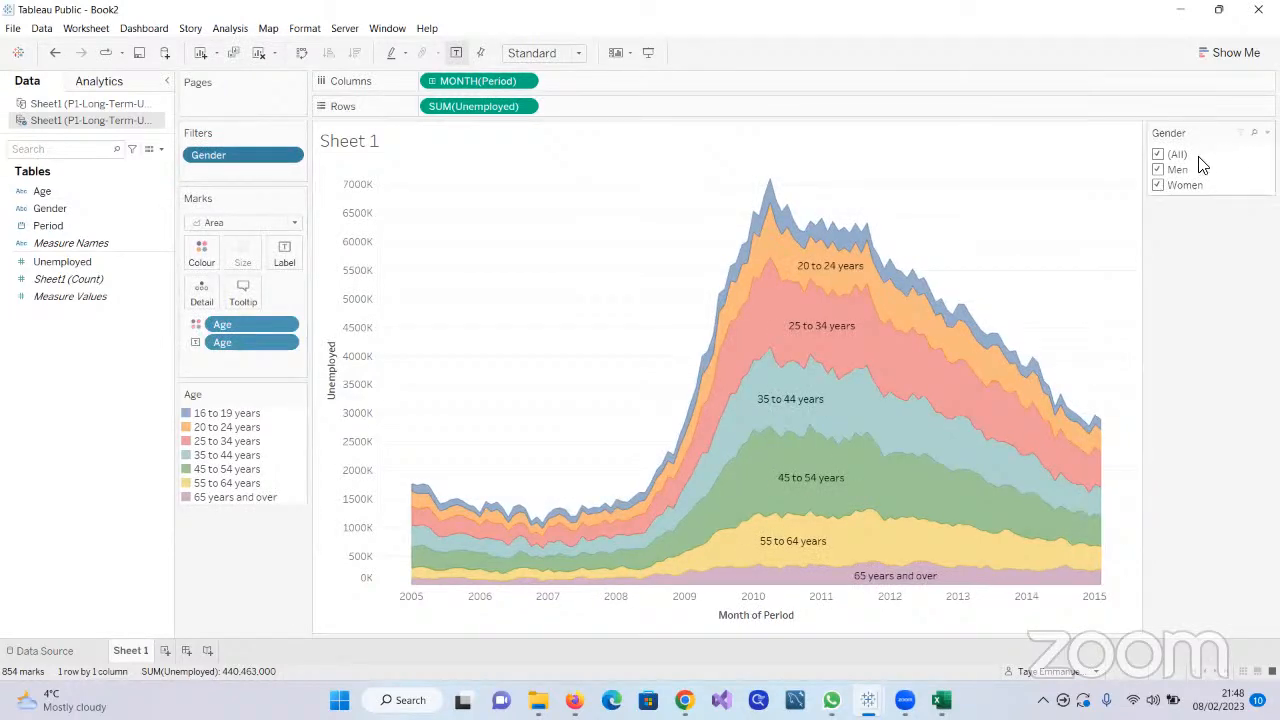
{"action": "left_click_drag", "start_coordinate": [487, 514], "coordinate": [271, 544]}
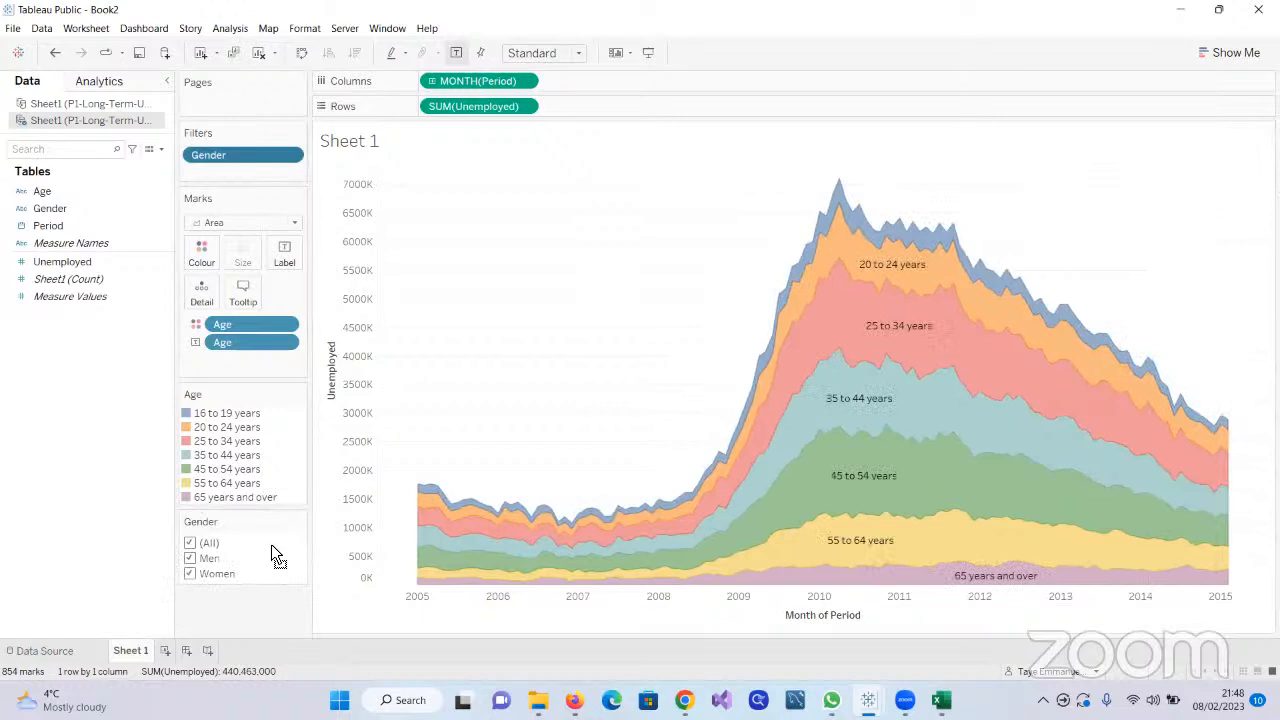
Filter the area chart to Women only, then switch the Gender filter to Men only
{"action": "left_click", "coordinate": [192, 548]}
{"action": "left_click", "coordinate": [190, 558]}
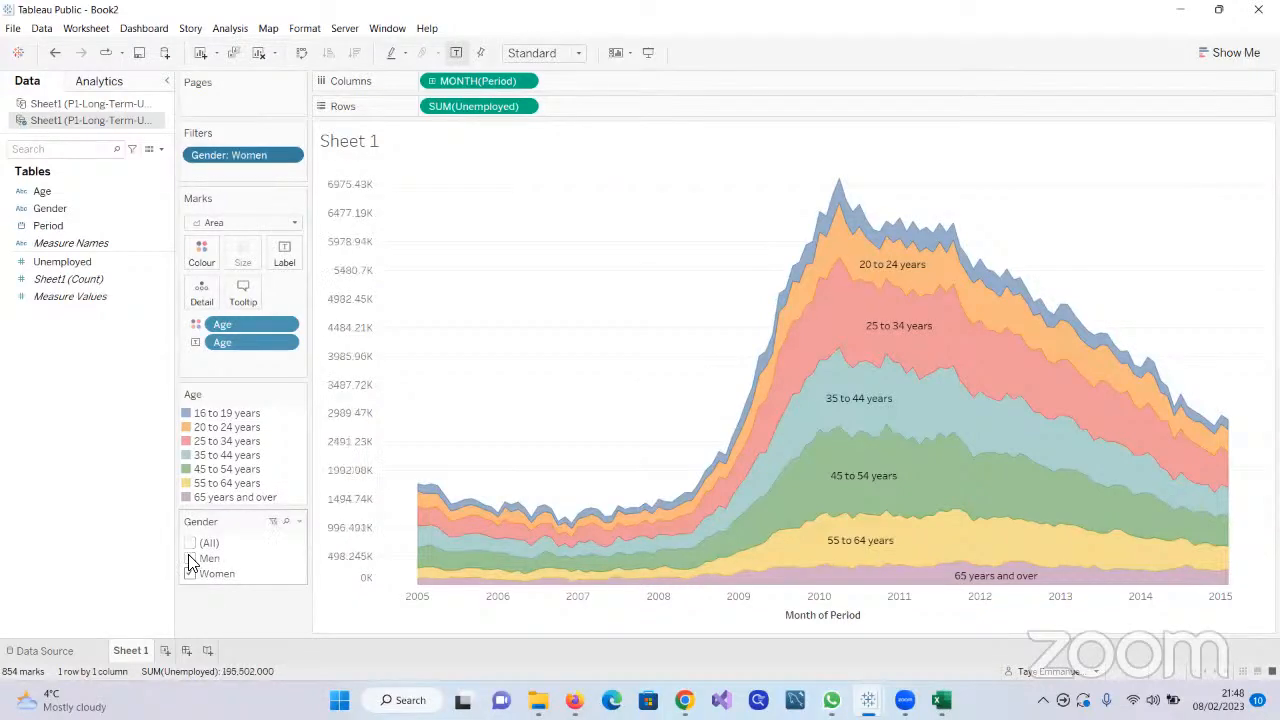
{"action": "left_click", "coordinate": [190, 560]}
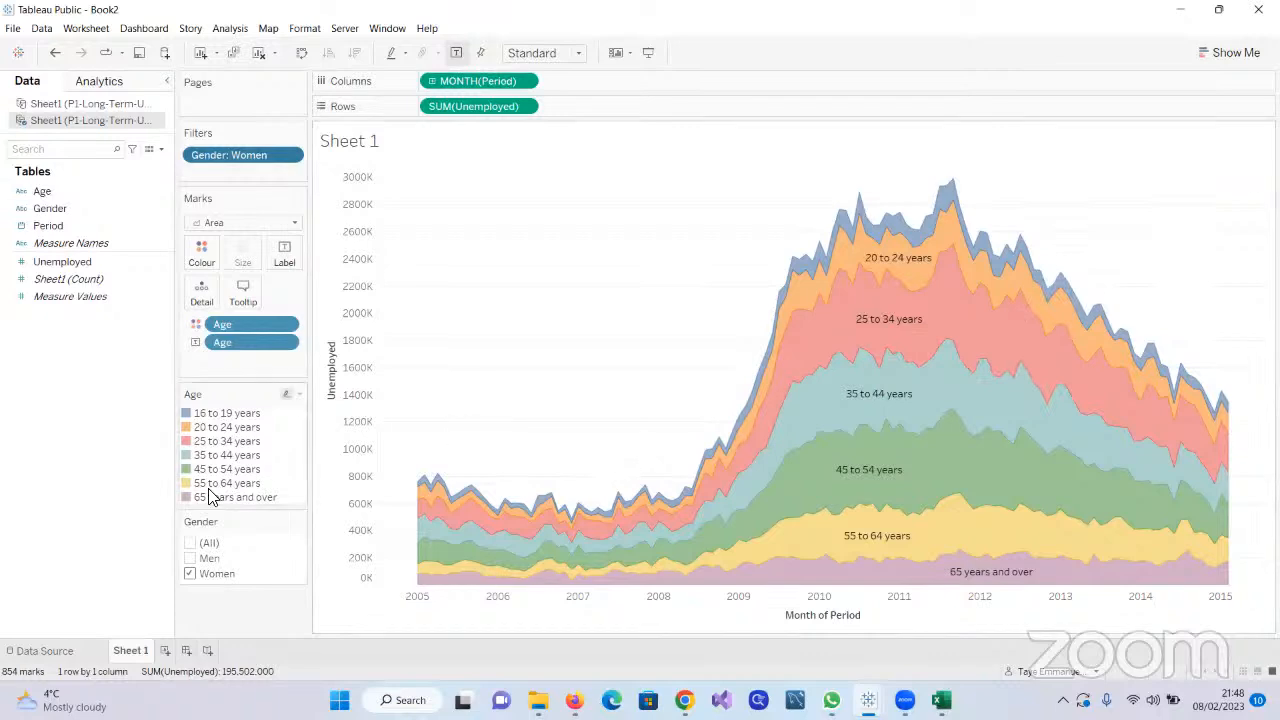
{"action": "left_click", "coordinate": [190, 559]}
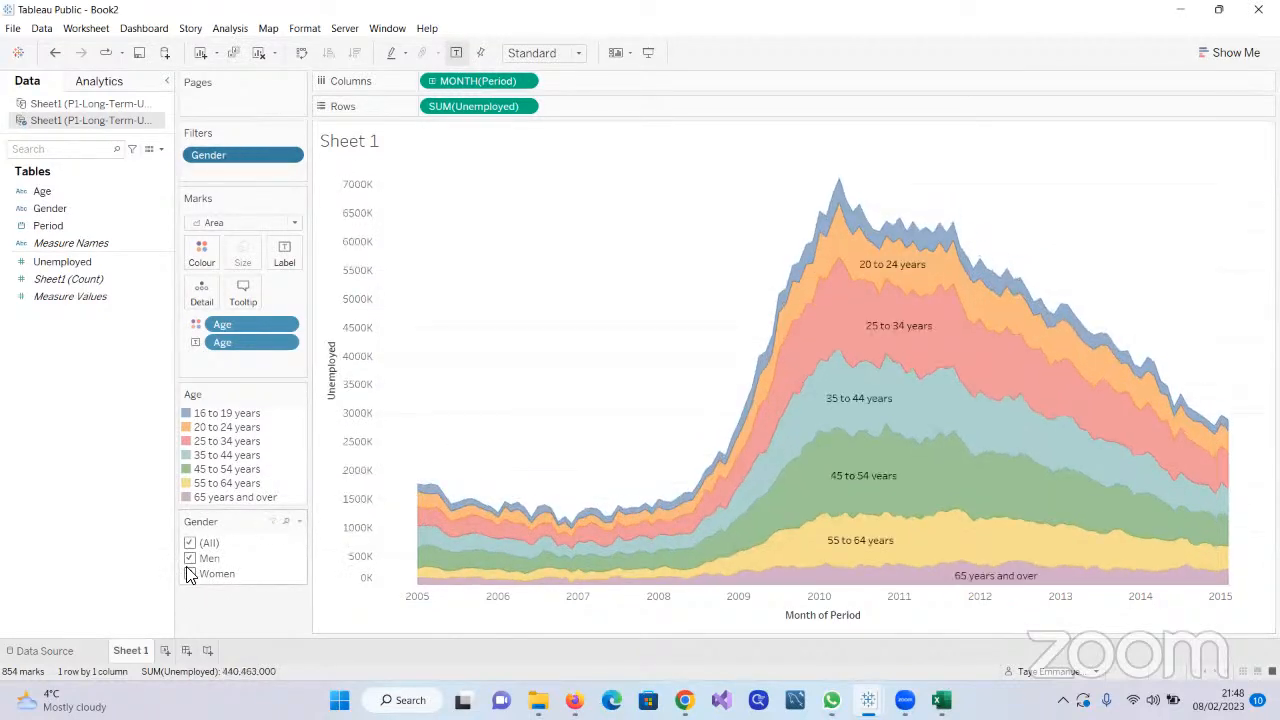
{"action": "left_click", "coordinate": [190, 574]}
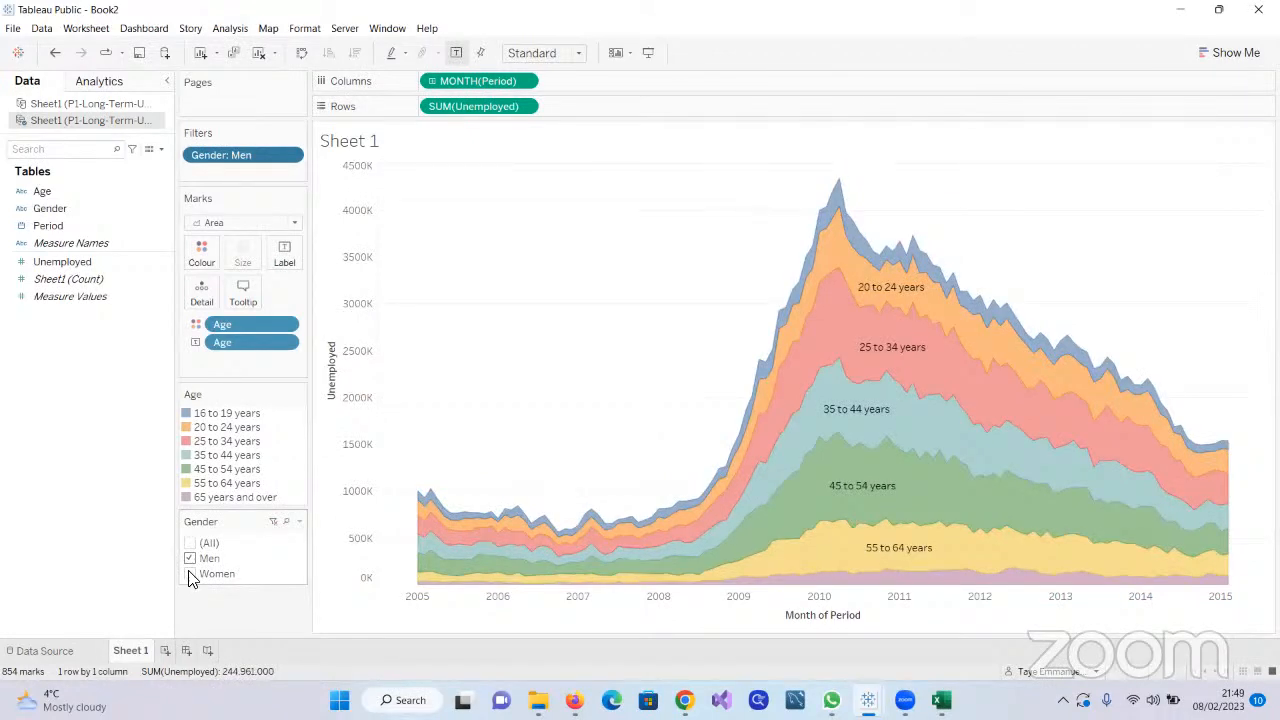
{"action": "left_click", "coordinate": [190, 575]}
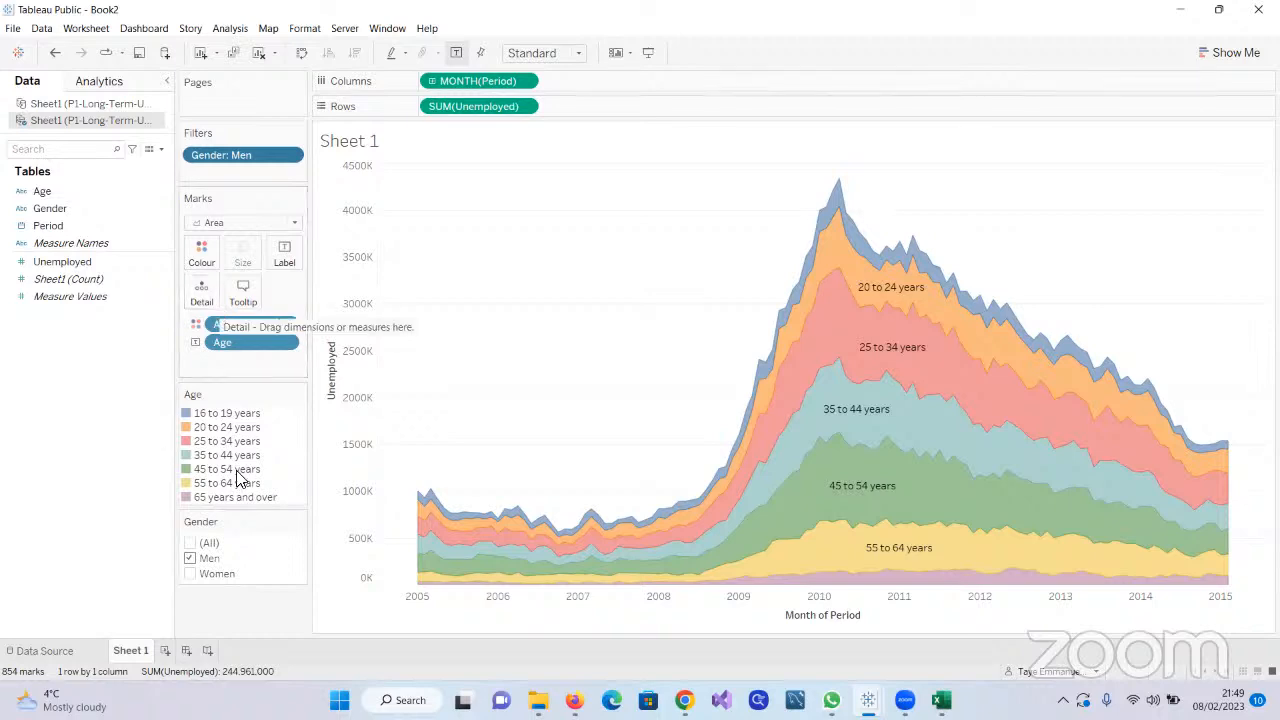
Remove Age from the area chart's colour and labels and remove the Gender filter
{"action": "left_click_drag", "start_coordinate": [238, 336], "coordinate": [52, 355]}
{"action": "left_click_drag", "start_coordinate": [231, 336], "coordinate": [57, 363]}
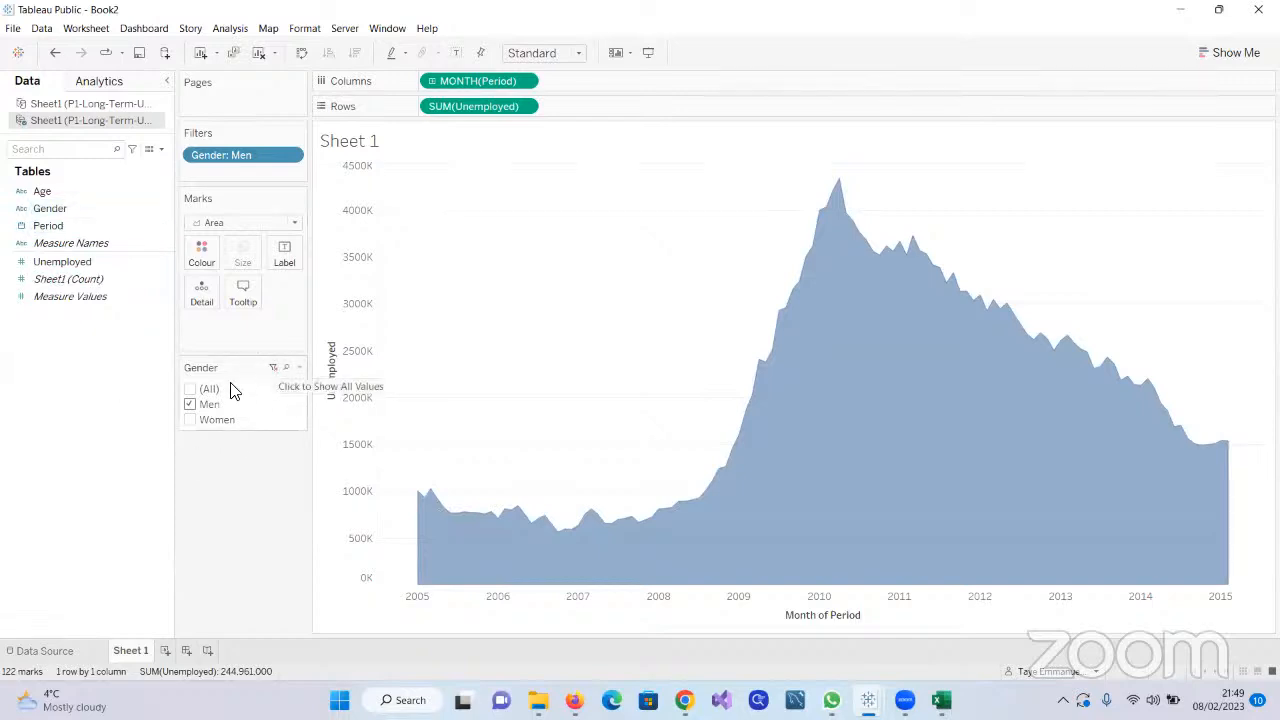
{"action": "left_click", "coordinate": [298, 370]}
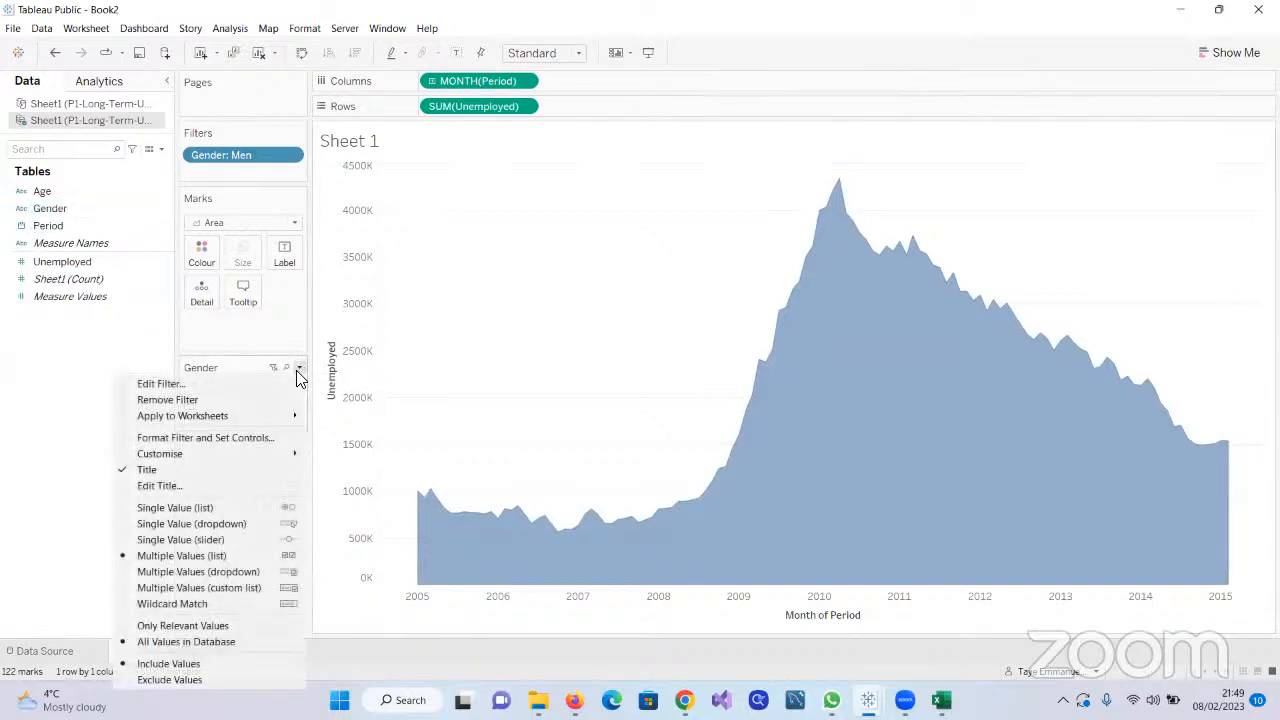
{"action": "left_click", "coordinate": [291, 163]}
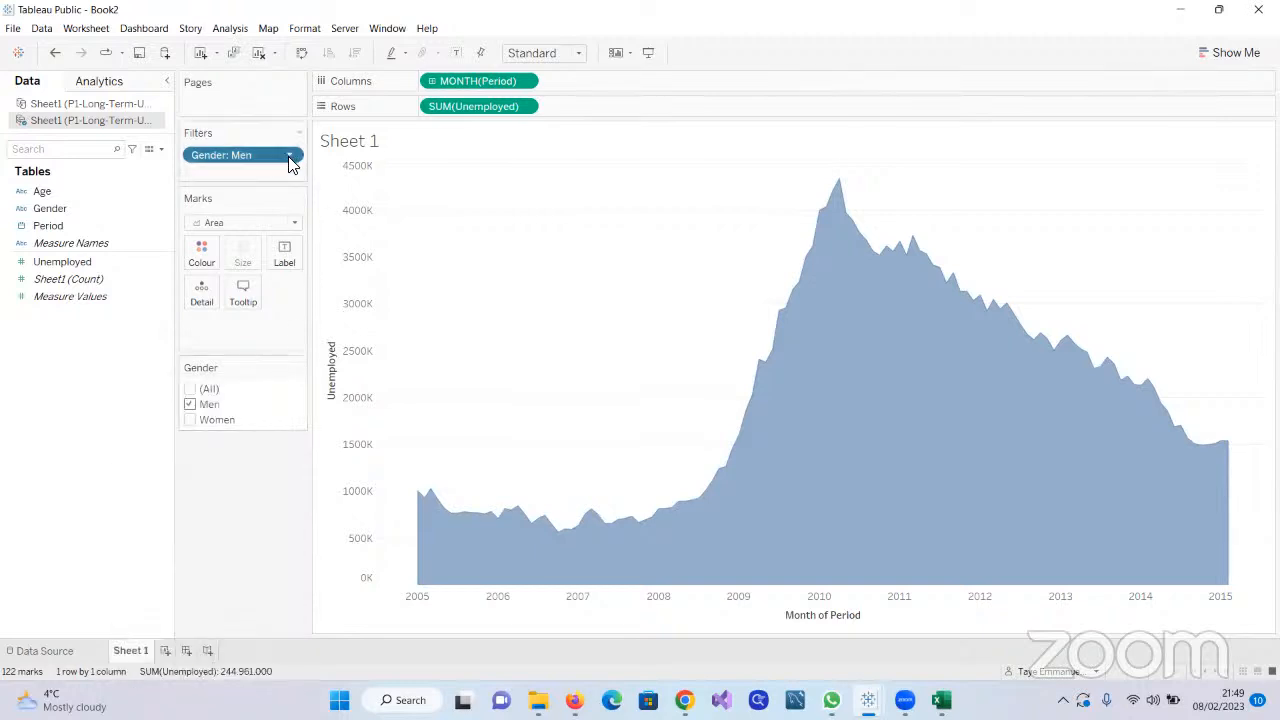
{"action": "left_click", "coordinate": [289, 159]}
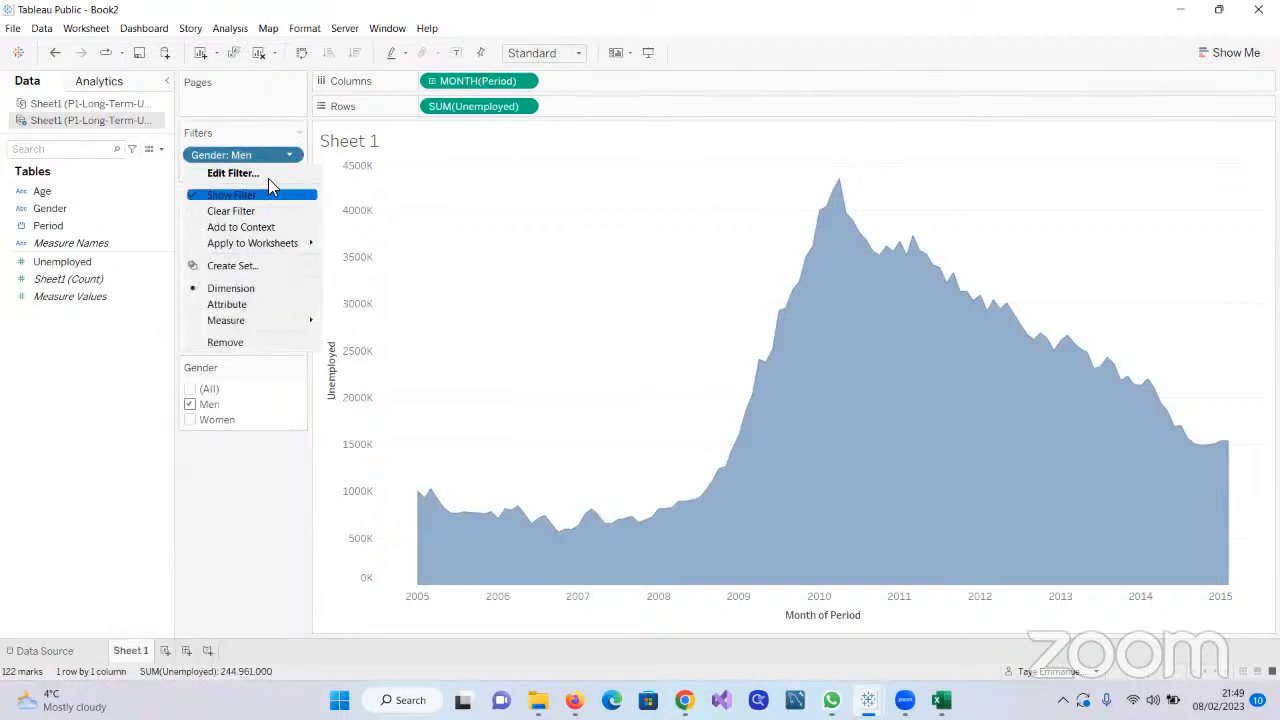
{"action": "left_click", "coordinate": [115, 315]}
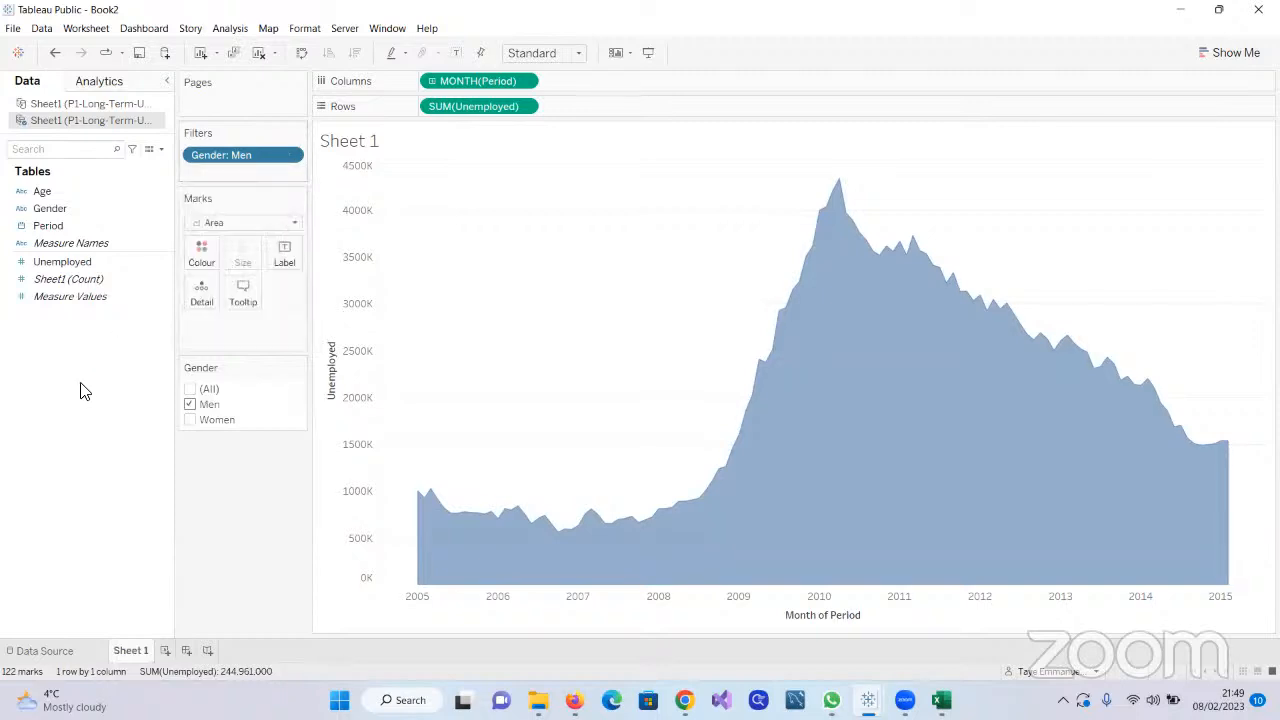
{"action": "left_click", "coordinate": [289, 159]}
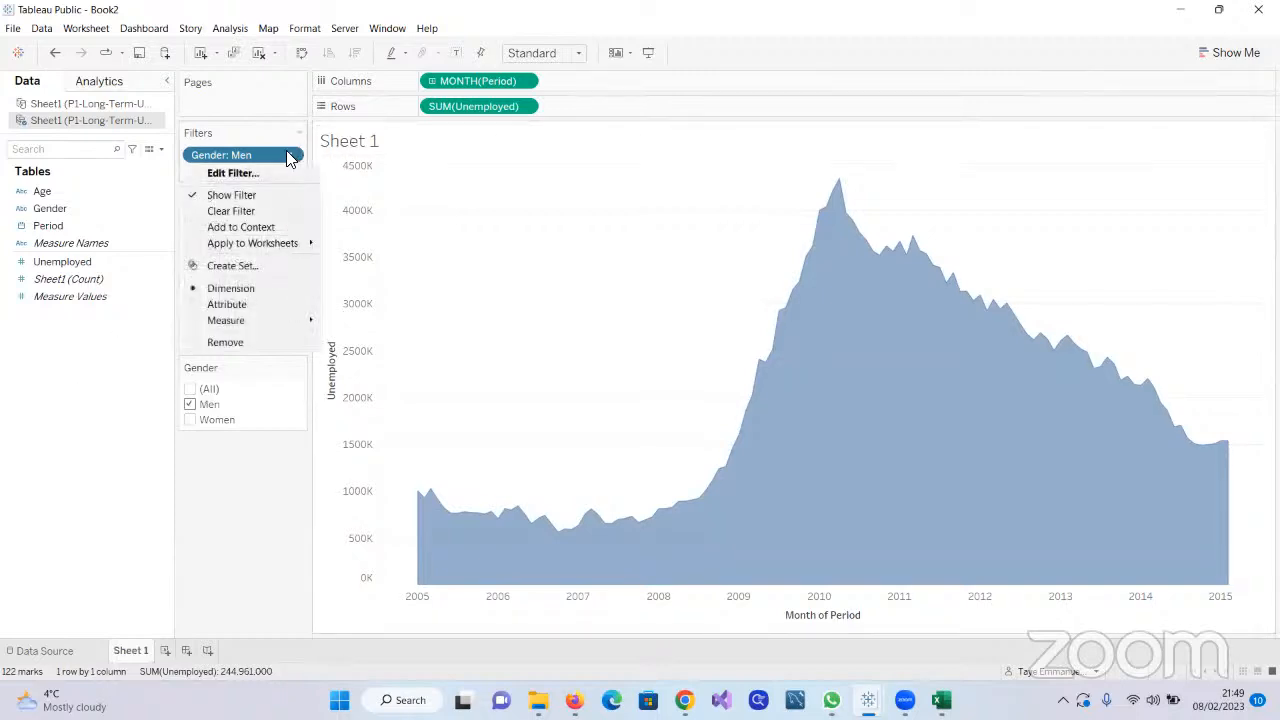
{"action": "left_click", "coordinate": [225, 342]}
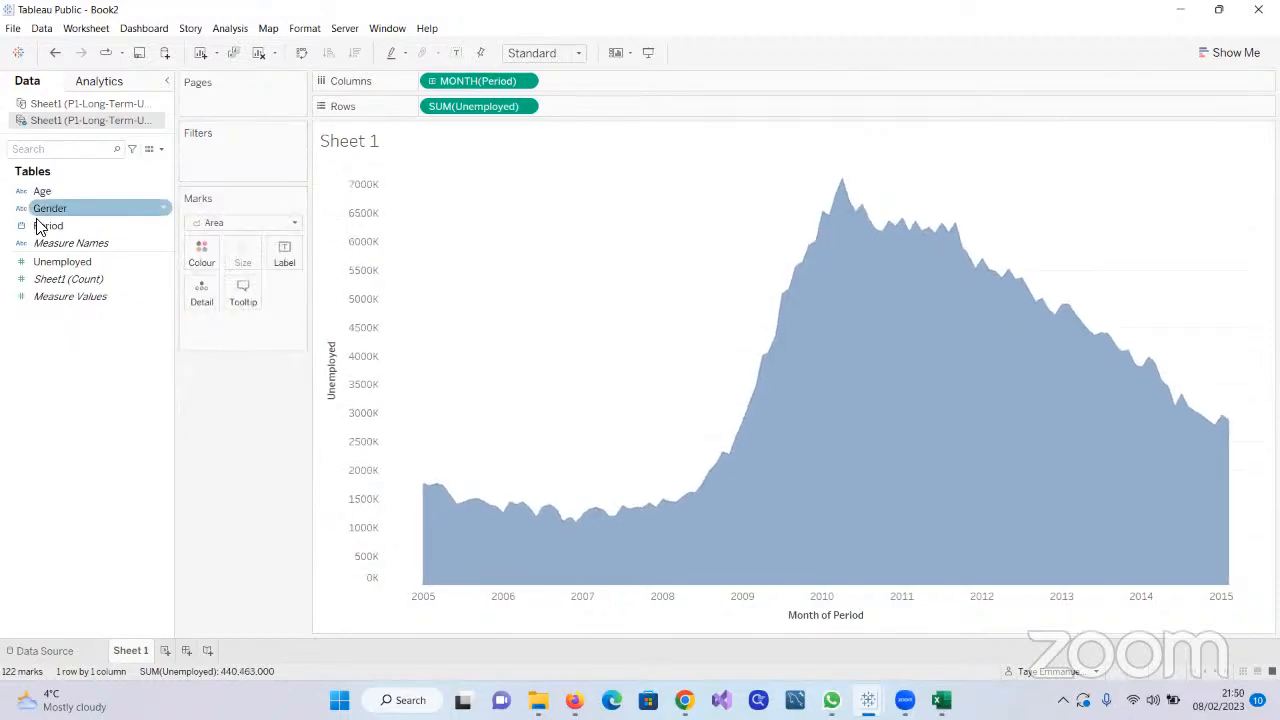
Colour the area chart by Gender and add an Age filter with all age groups included
{"action": "left_click_drag", "start_coordinate": [36, 209], "coordinate": [190, 268]}
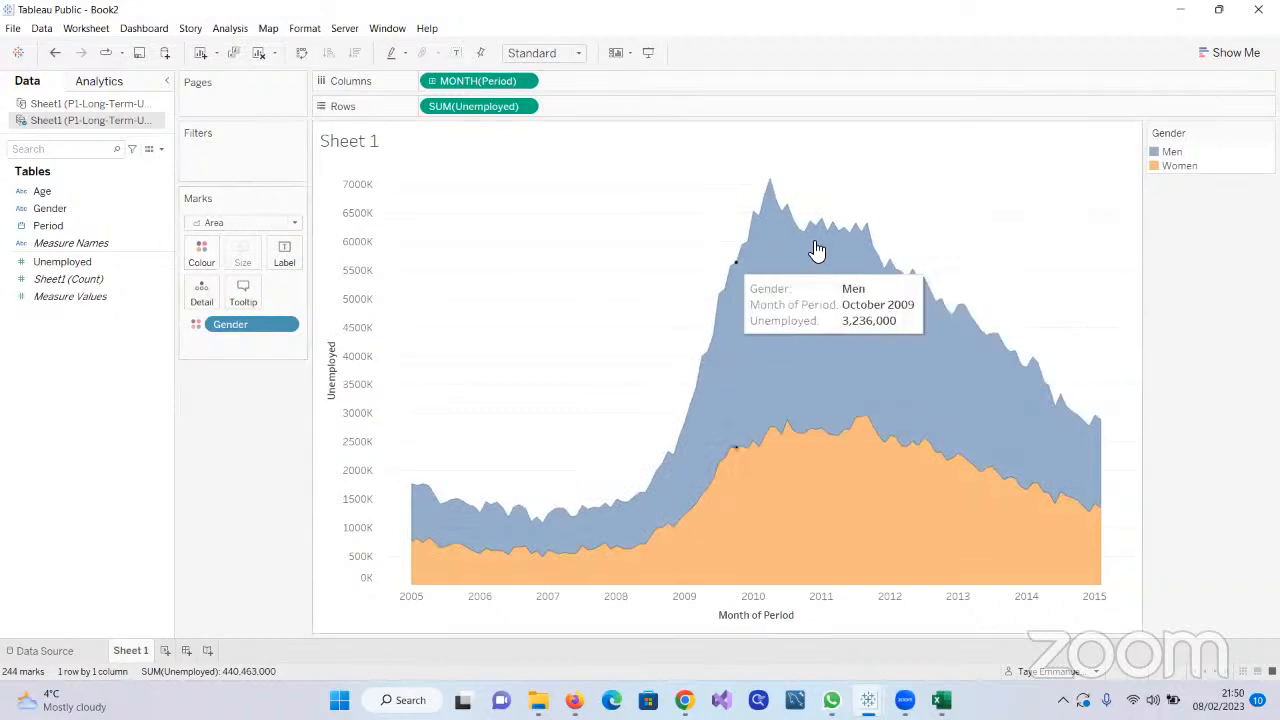
{"action": "left_click_drag", "start_coordinate": [40, 190], "coordinate": [202, 158]}
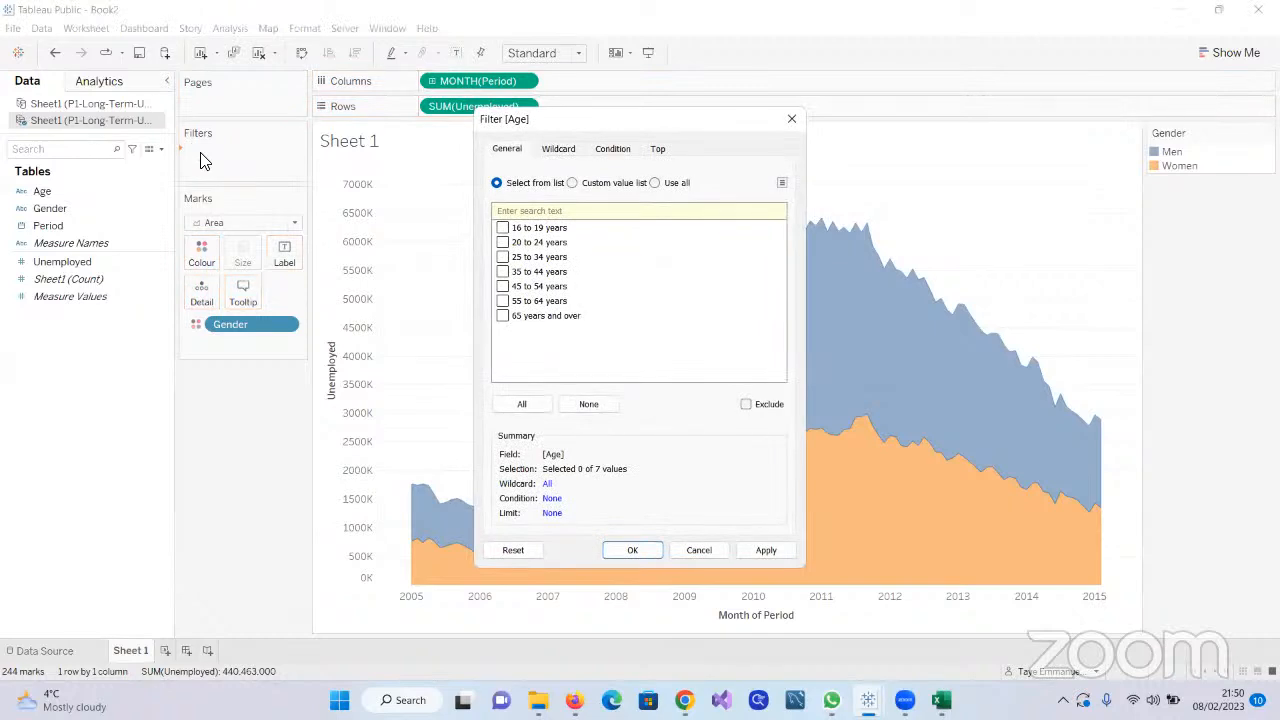
{"action": "left_click", "coordinate": [536, 410]}
{"action": "left_click", "coordinate": [764, 552]}
{"action": "left_click", "coordinate": [640, 552]}
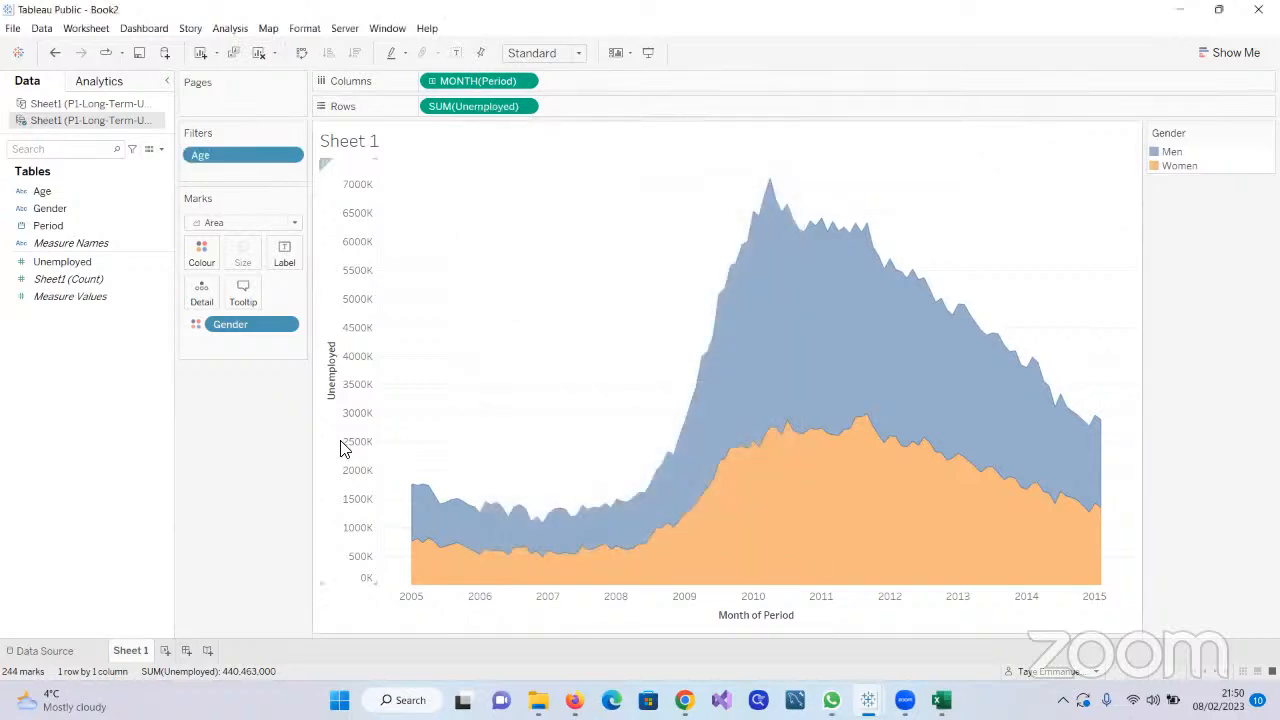
Show the Age filter control on the worksheet and place it below the Marks card
{"action": "left_click", "coordinate": [290, 156]}
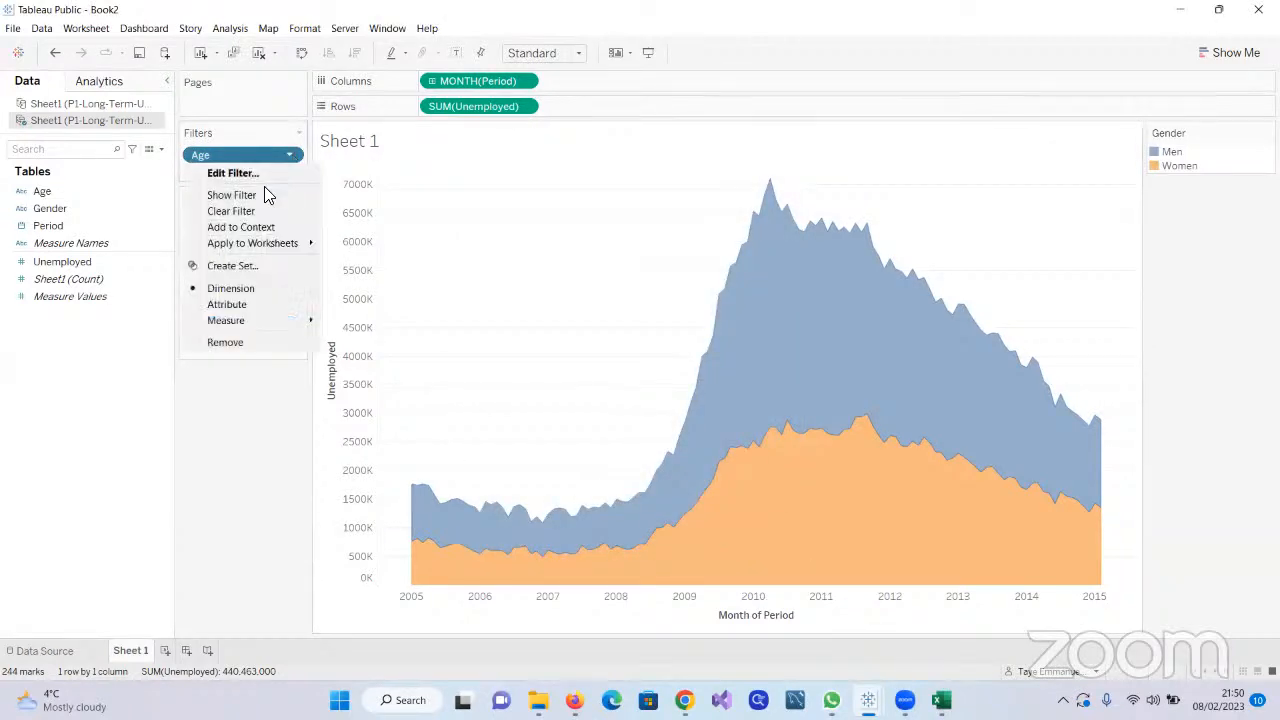
{"action": "left_click", "coordinate": [258, 196]}
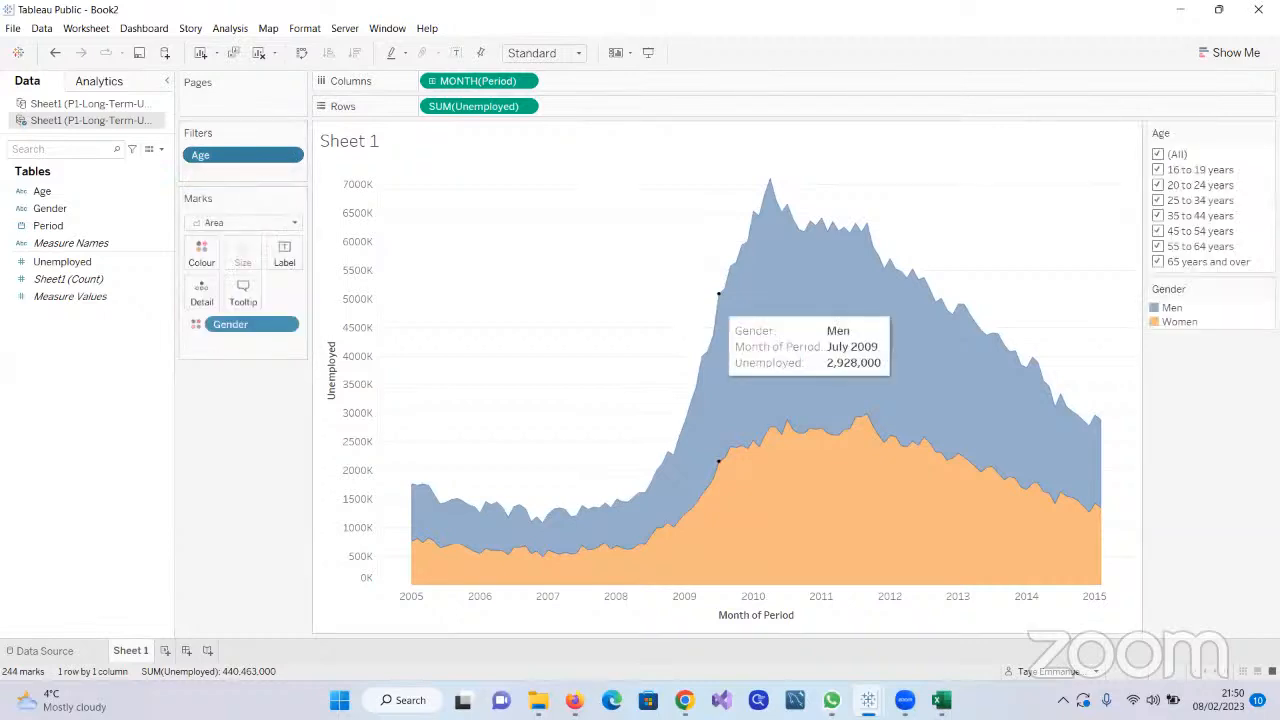
{"action": "left_click_drag", "start_coordinate": [1209, 133], "coordinate": [253, 425]}
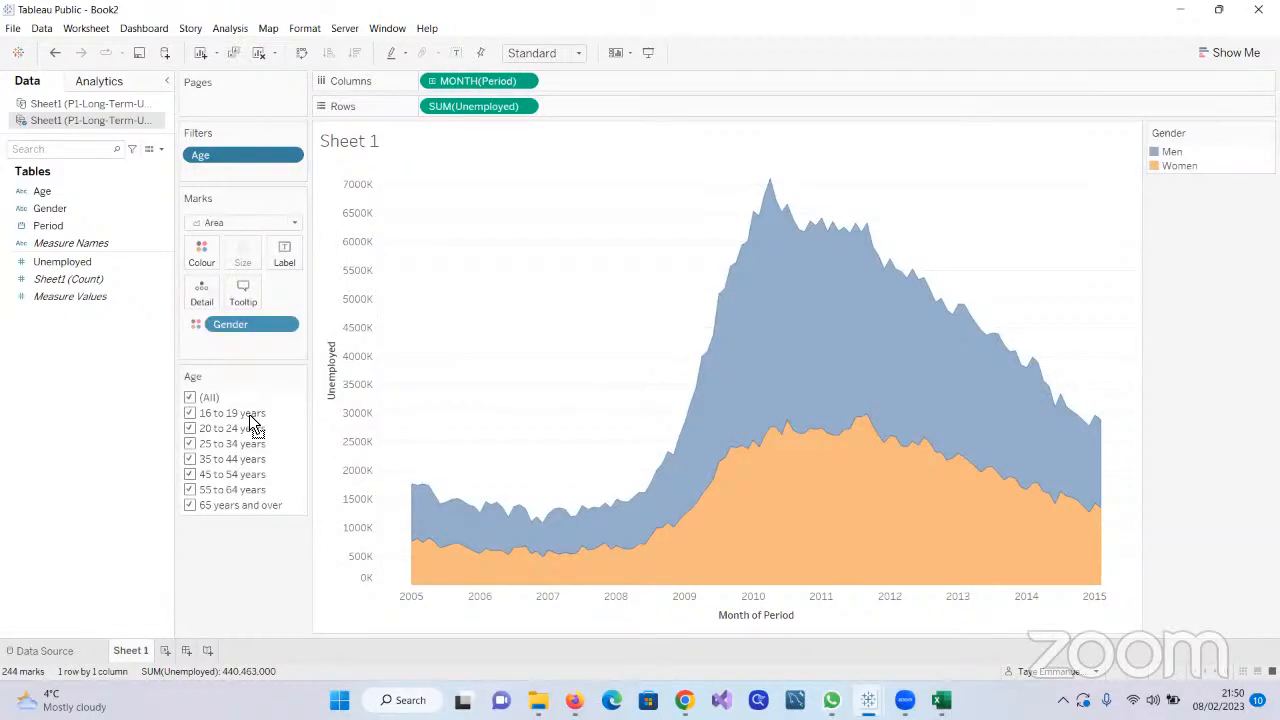
Restrict the Age filter to 16 to 19 years, then include 20 to 24 years as well
{"action": "left_click", "coordinate": [191, 398]}
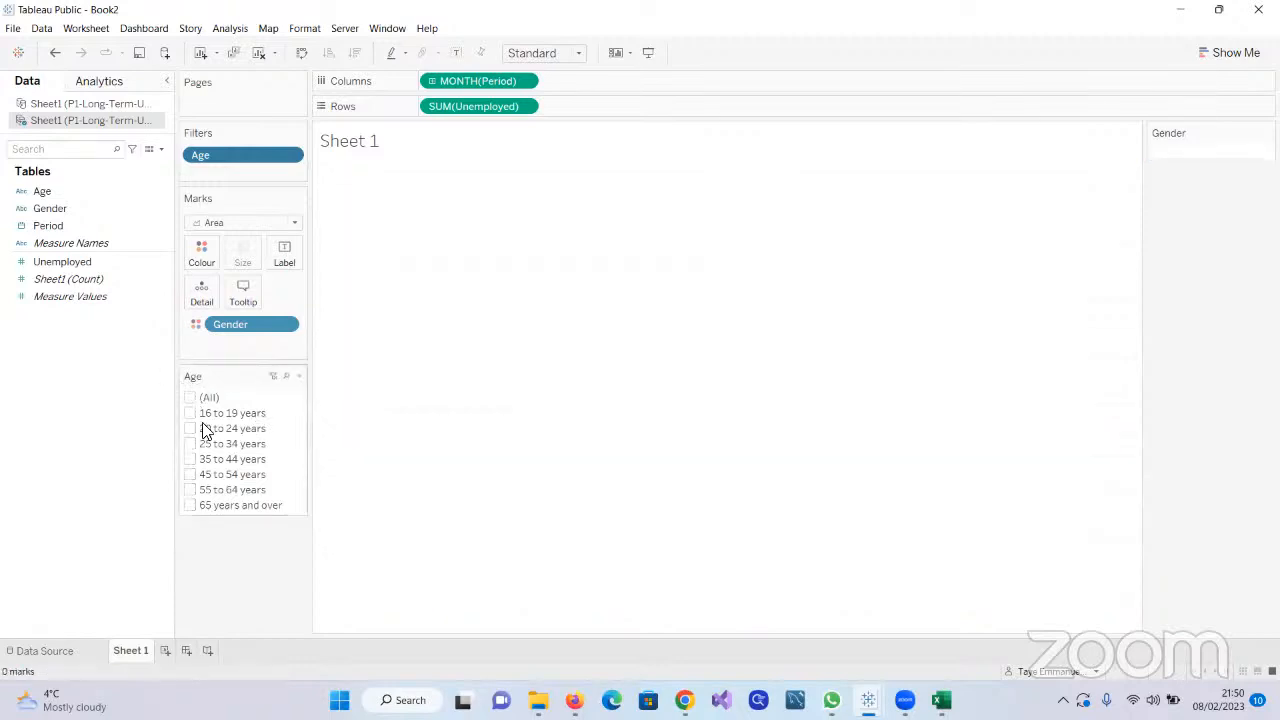
{"action": "left_click", "coordinate": [190, 413]}
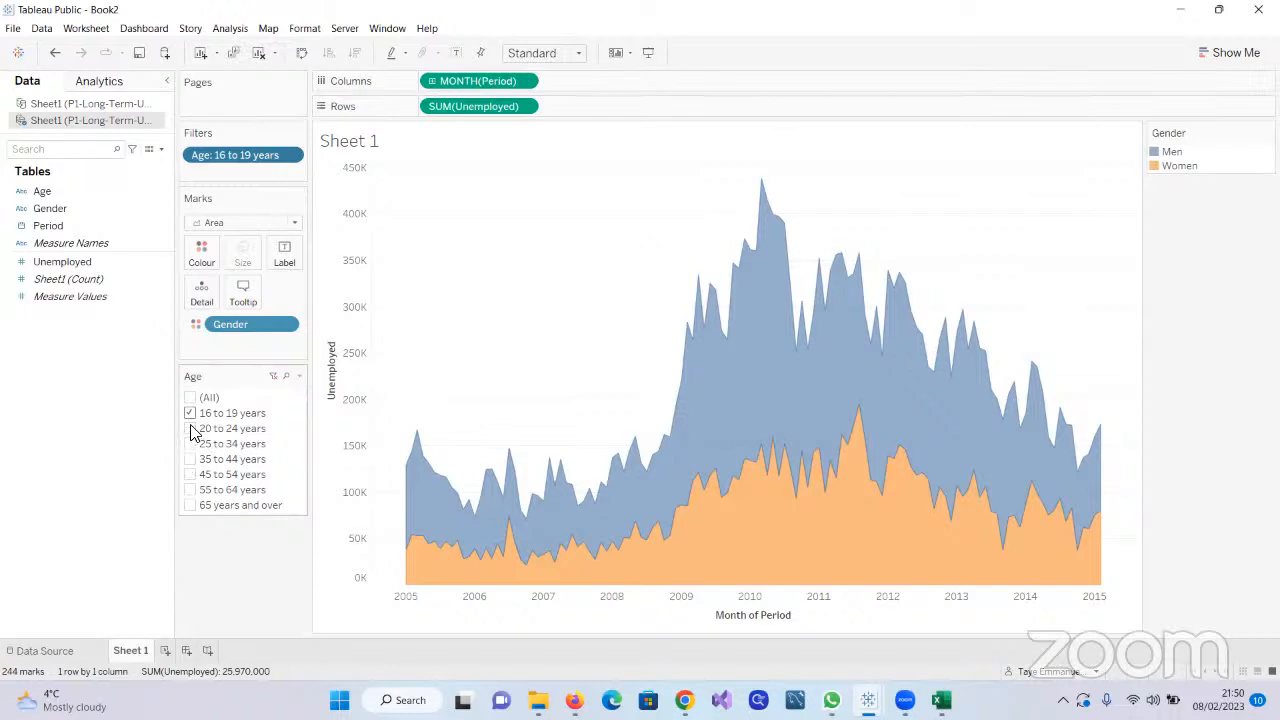
{"action": "left_click", "coordinate": [190, 428]}
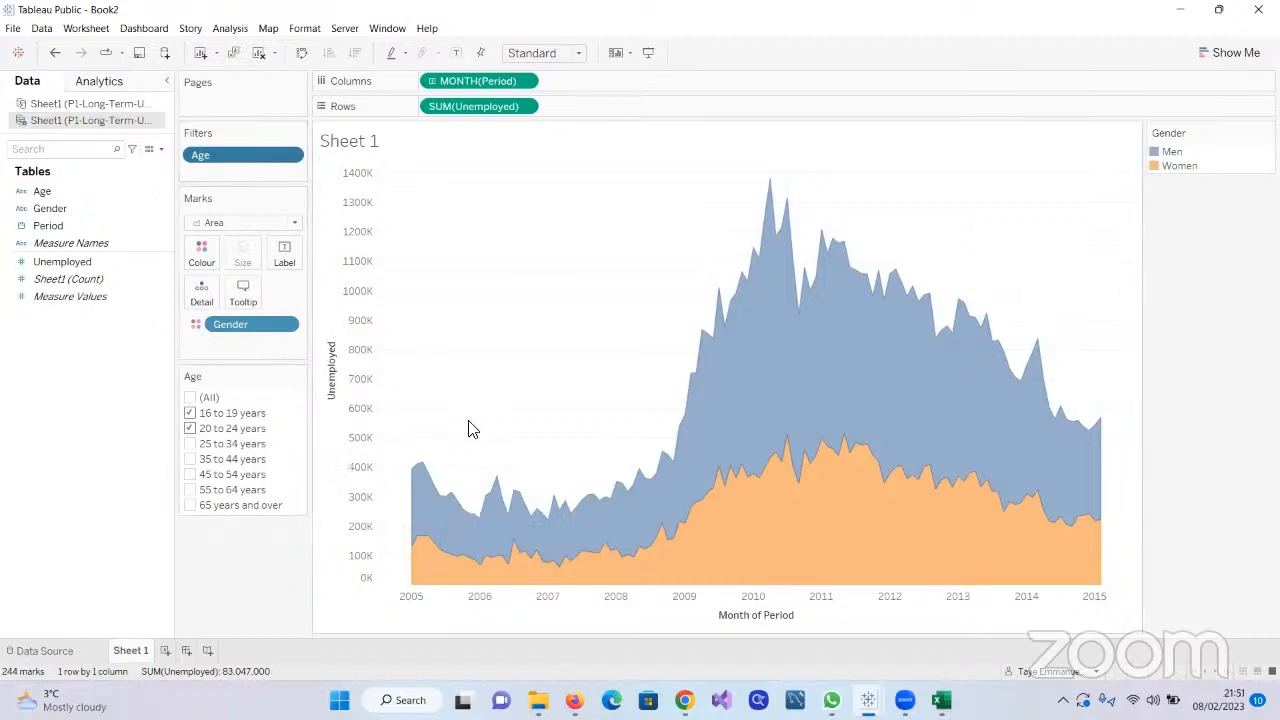
Remove the Age filter and colour the area chart by Age instead of Gender
{"action": "left_click", "coordinate": [289, 160]}
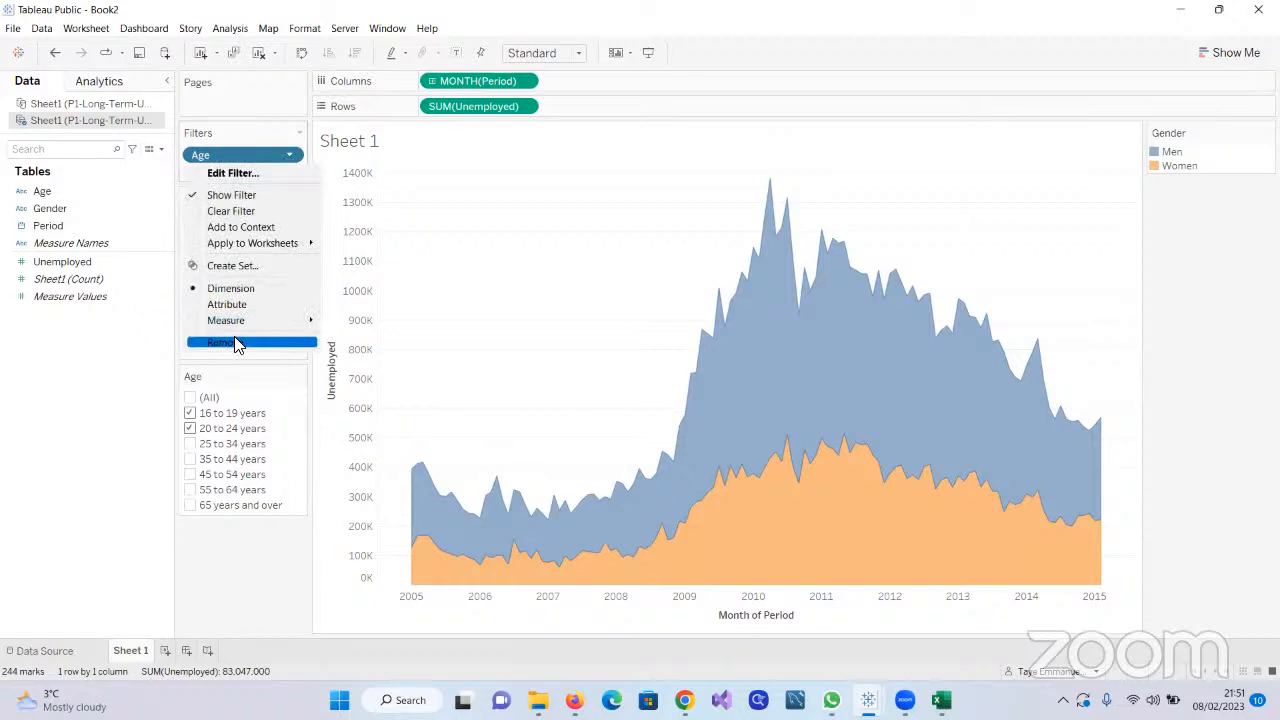
{"action": "left_click", "coordinate": [300, 340]}
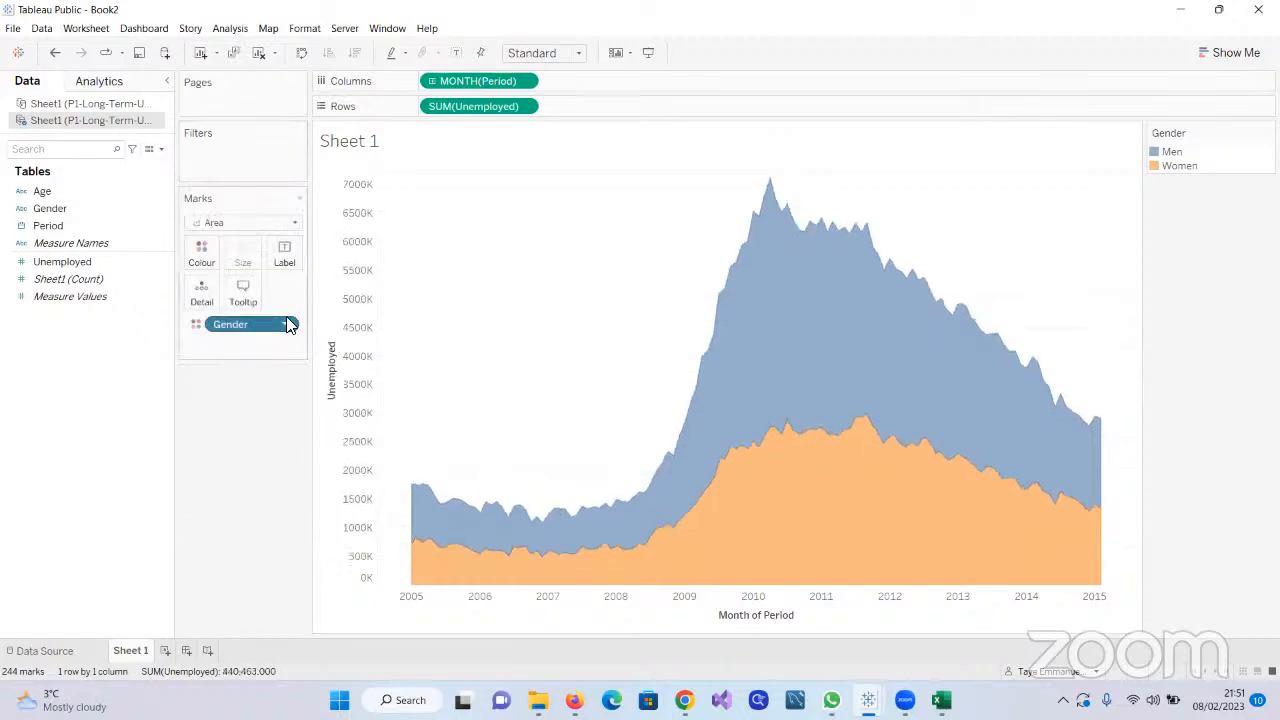
{"action": "left_click", "coordinate": [287, 328]}
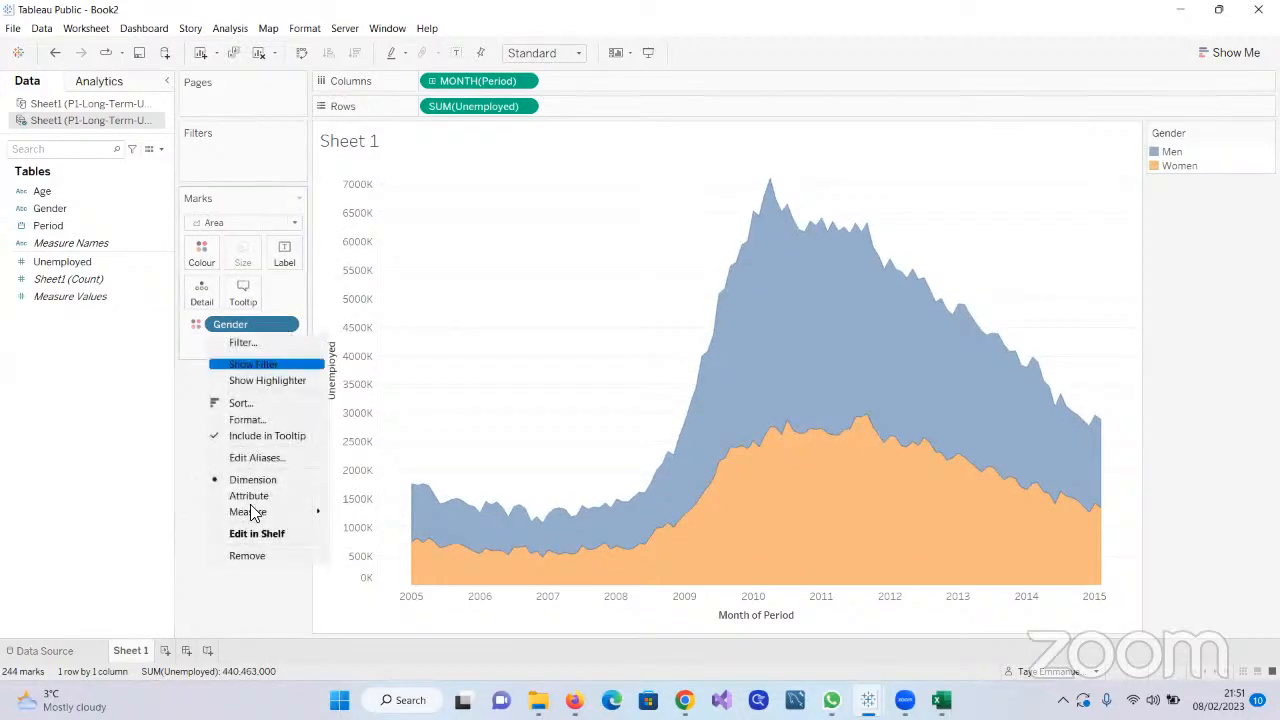
{"action": "left_click", "coordinate": [253, 556]}
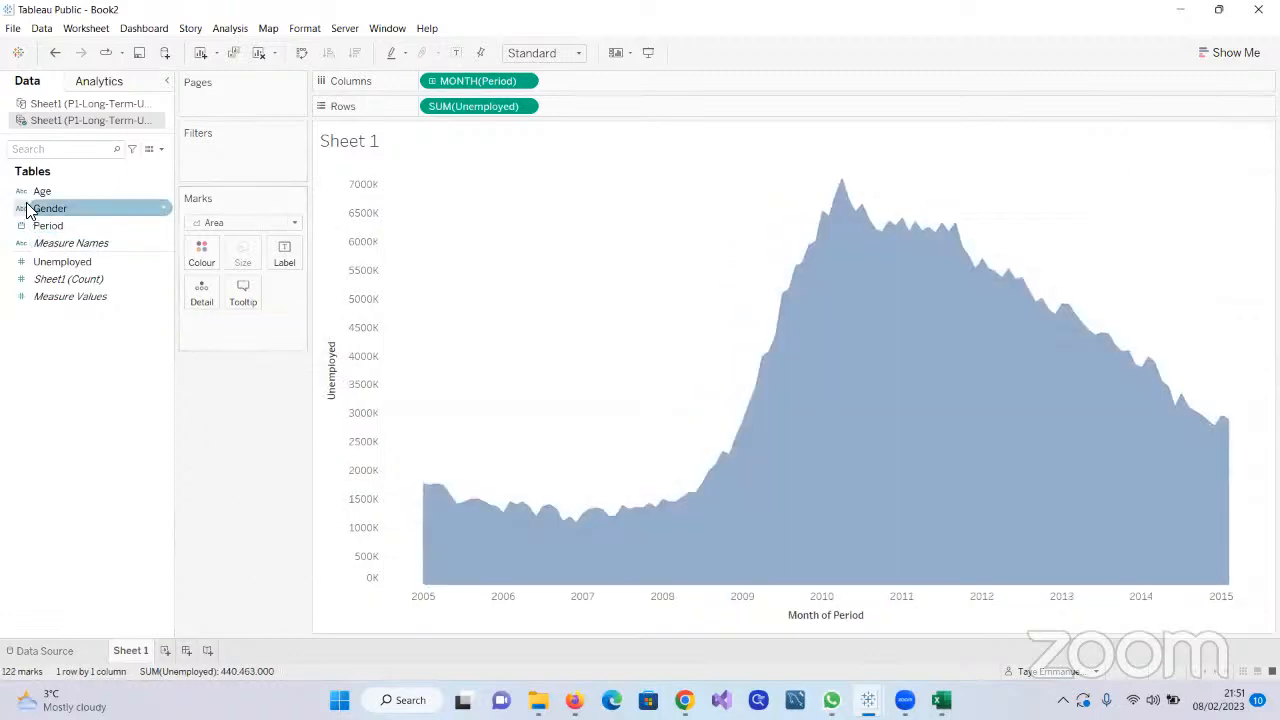
{"action": "left_click_drag", "start_coordinate": [40, 191], "coordinate": [189, 266]}
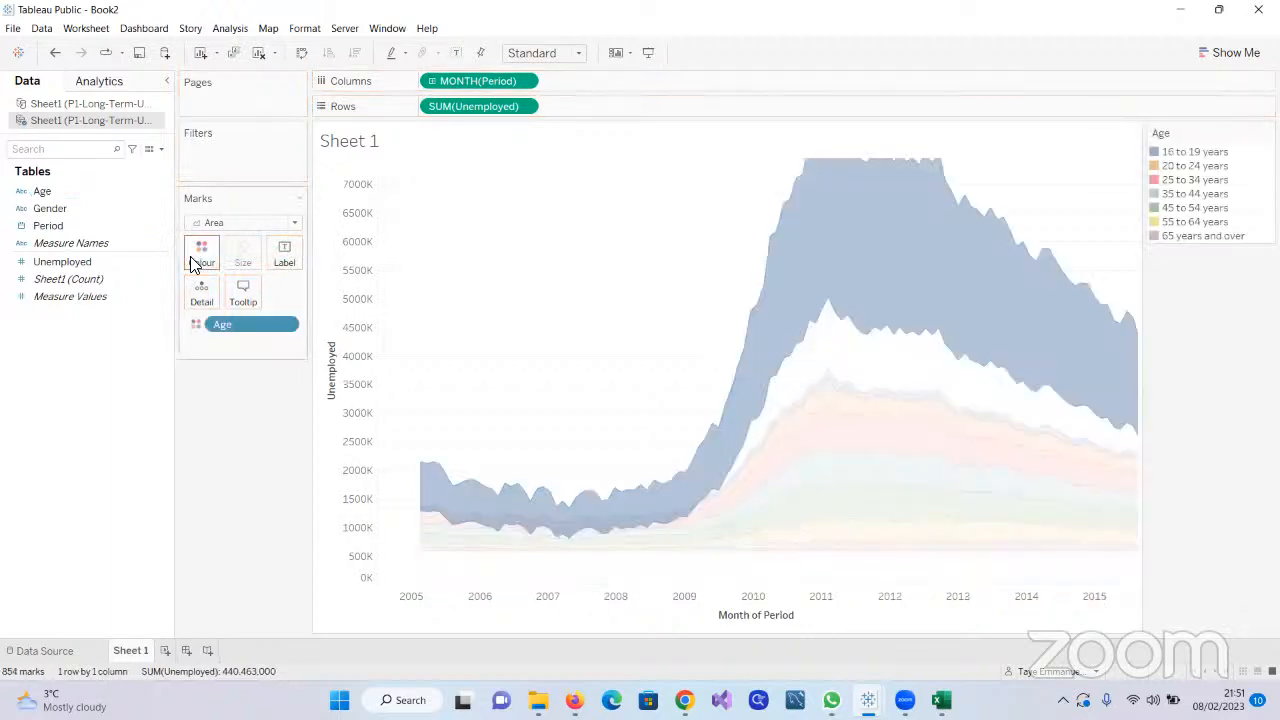
Label the area chart by Age and add a Gender filter with both Men and Women included
{"action": "left_click", "coordinate": [40, 198]}
{"action": "left_click_drag", "start_coordinate": [40, 191], "coordinate": [281, 256]}
{"action": "left_click_drag", "start_coordinate": [40, 208], "coordinate": [200, 164]}
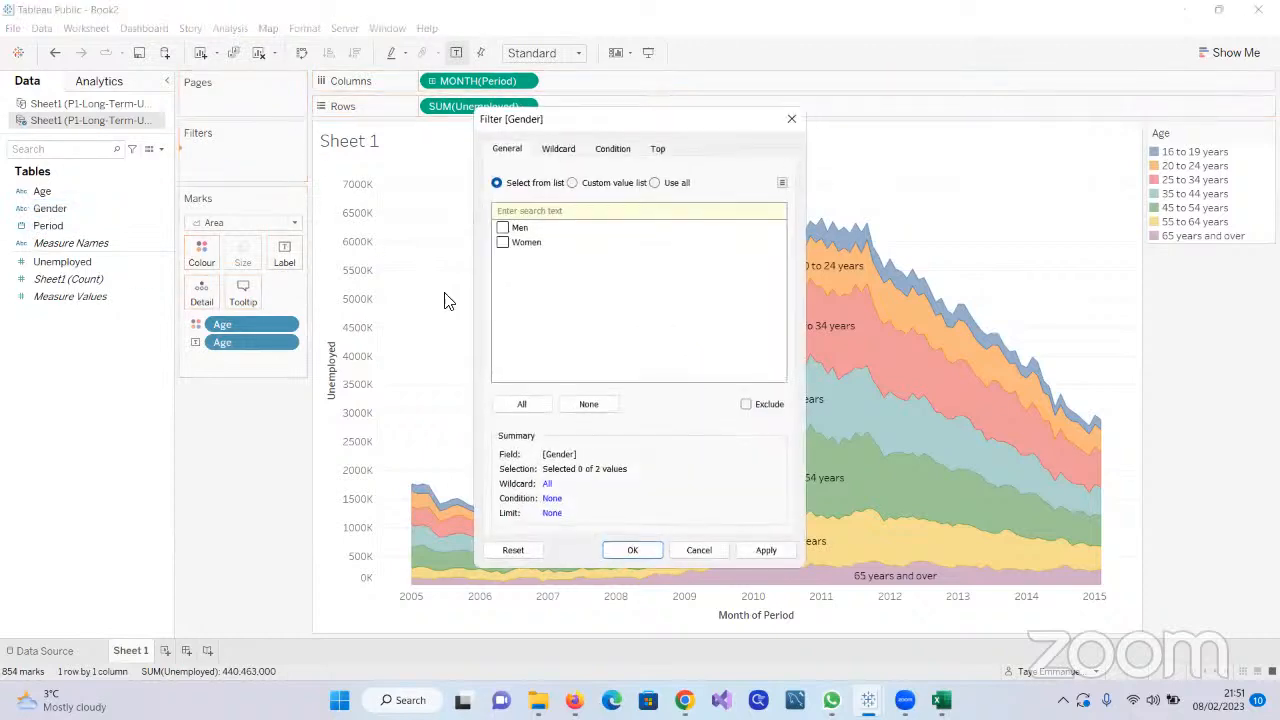
{"action": "left_click", "coordinate": [524, 406]}
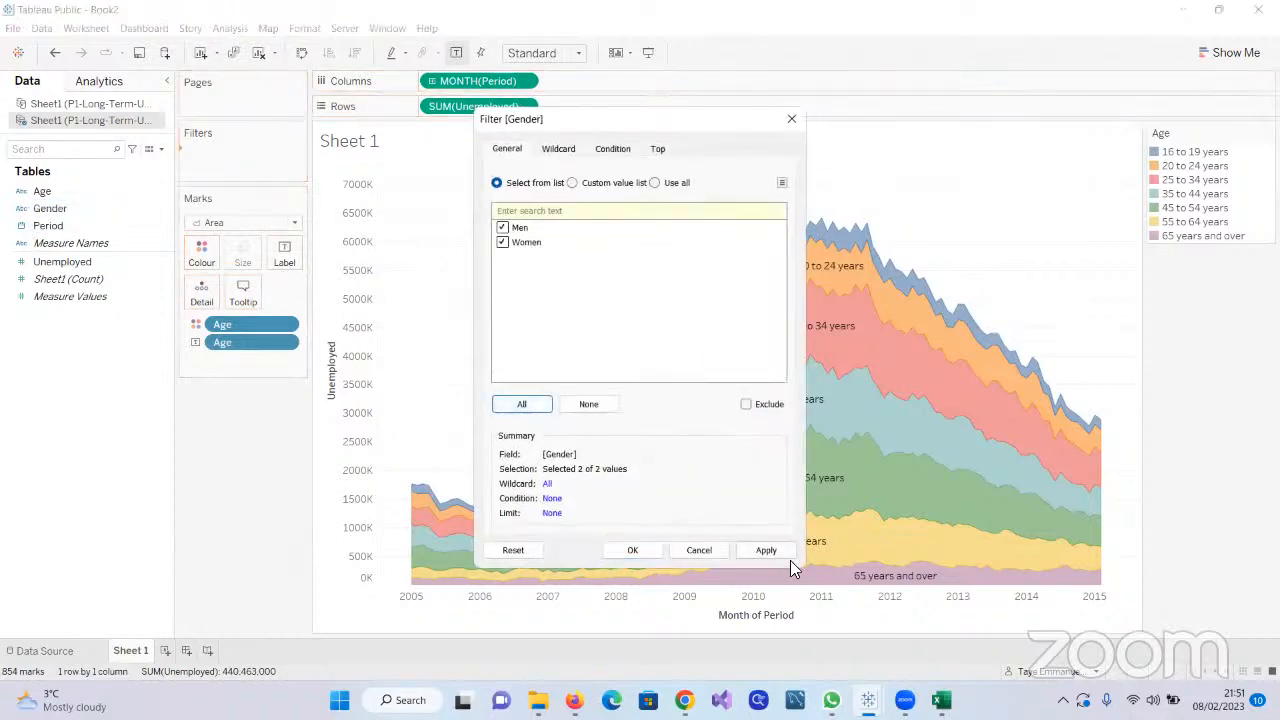
{"action": "left_click", "coordinate": [757, 553]}
{"action": "left_click", "coordinate": [632, 550]}
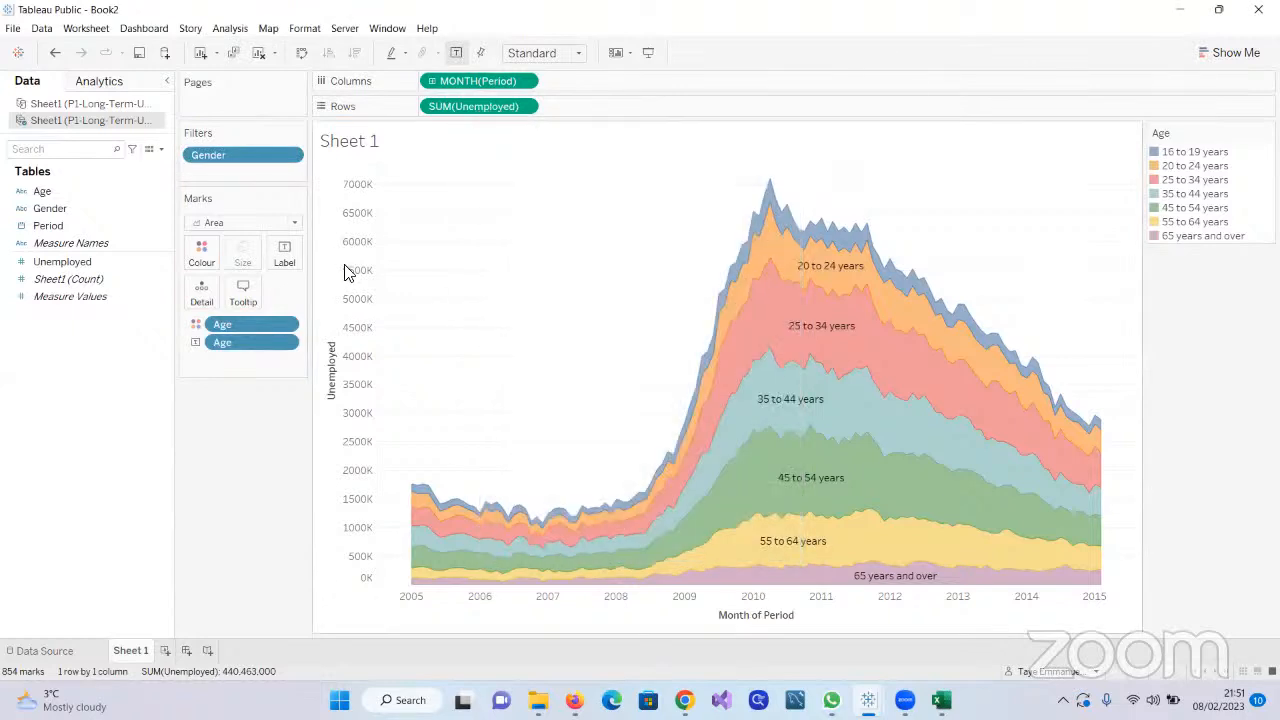
Show the Gender filter control as a multiple-values dropdown and place it with the Age legend below the Marks card
{"action": "left_click", "coordinate": [290, 156]}
{"action": "left_click", "coordinate": [256, 196]}
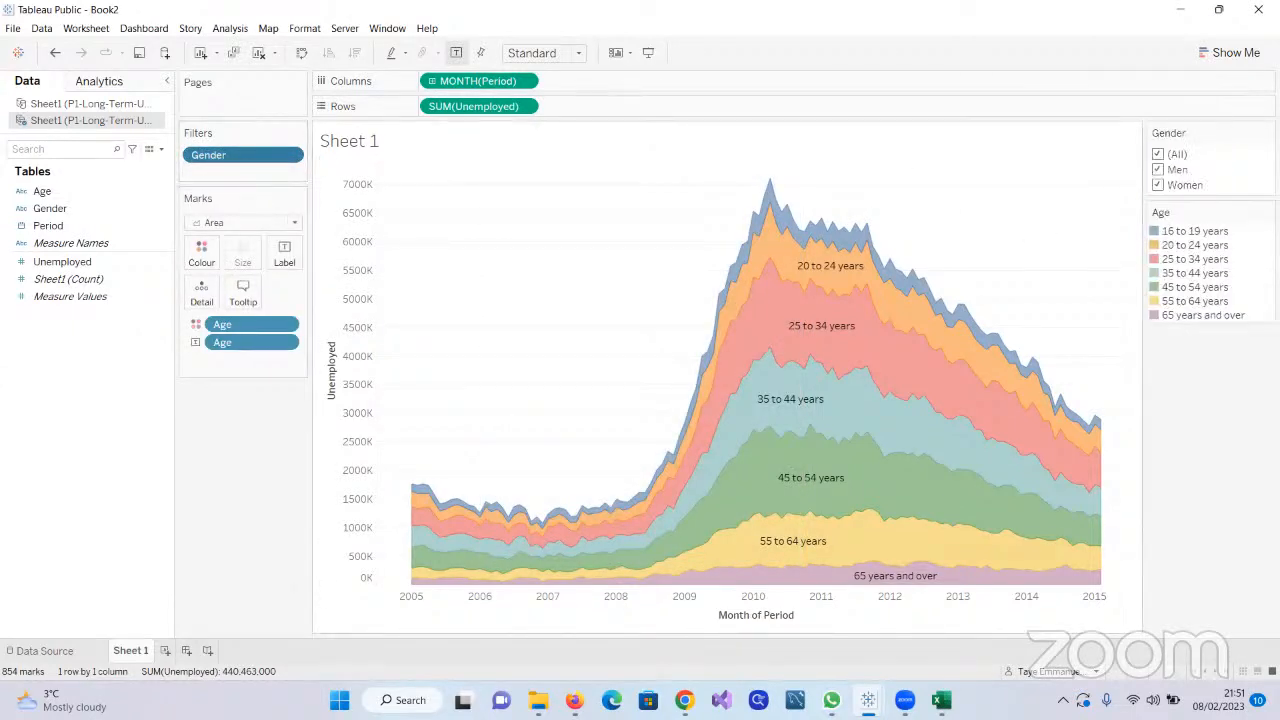
{"action": "left_click_drag", "start_coordinate": [1204, 202], "coordinate": [267, 414]}
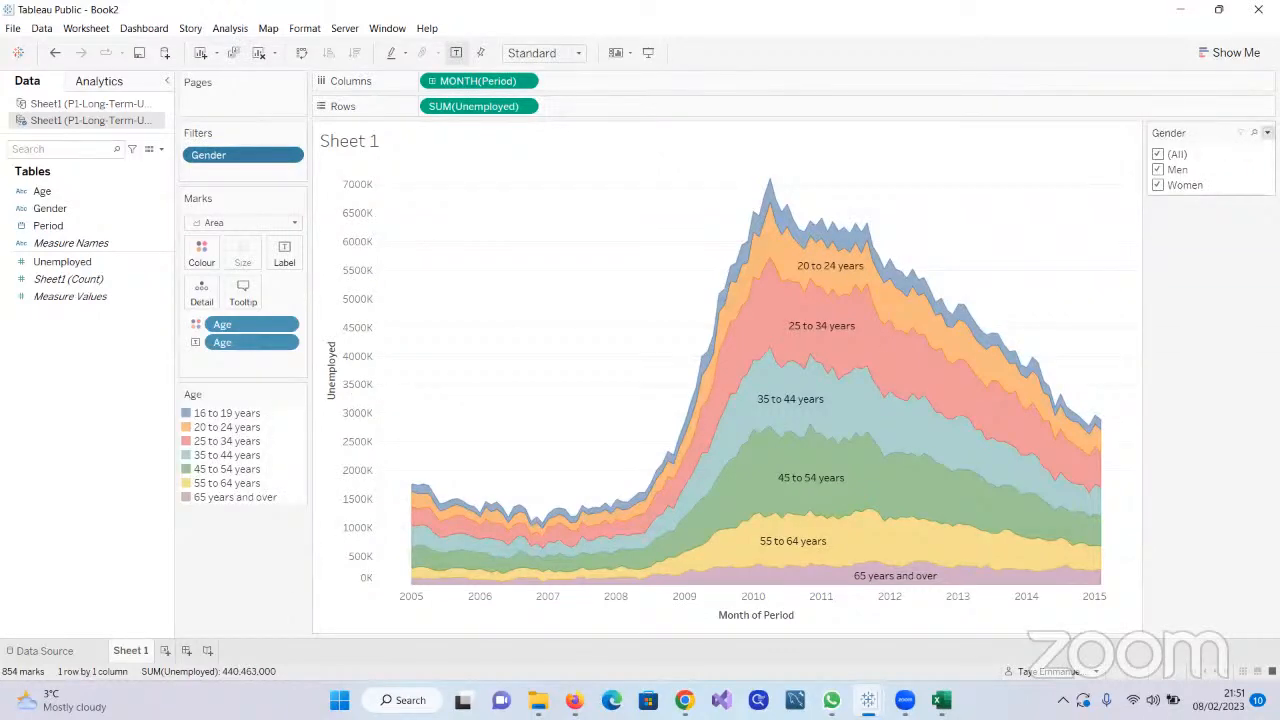
{"action": "left_click", "coordinate": [1267, 132]}
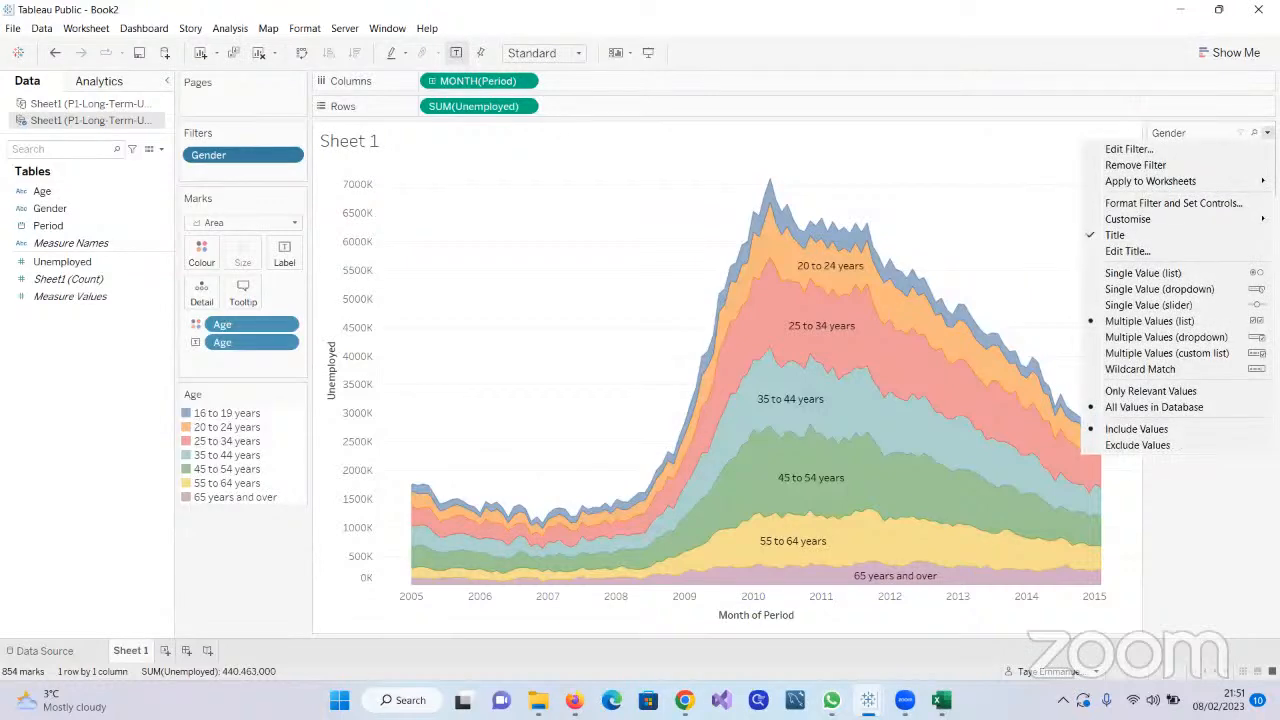
{"action": "left_click", "coordinate": [1205, 340]}
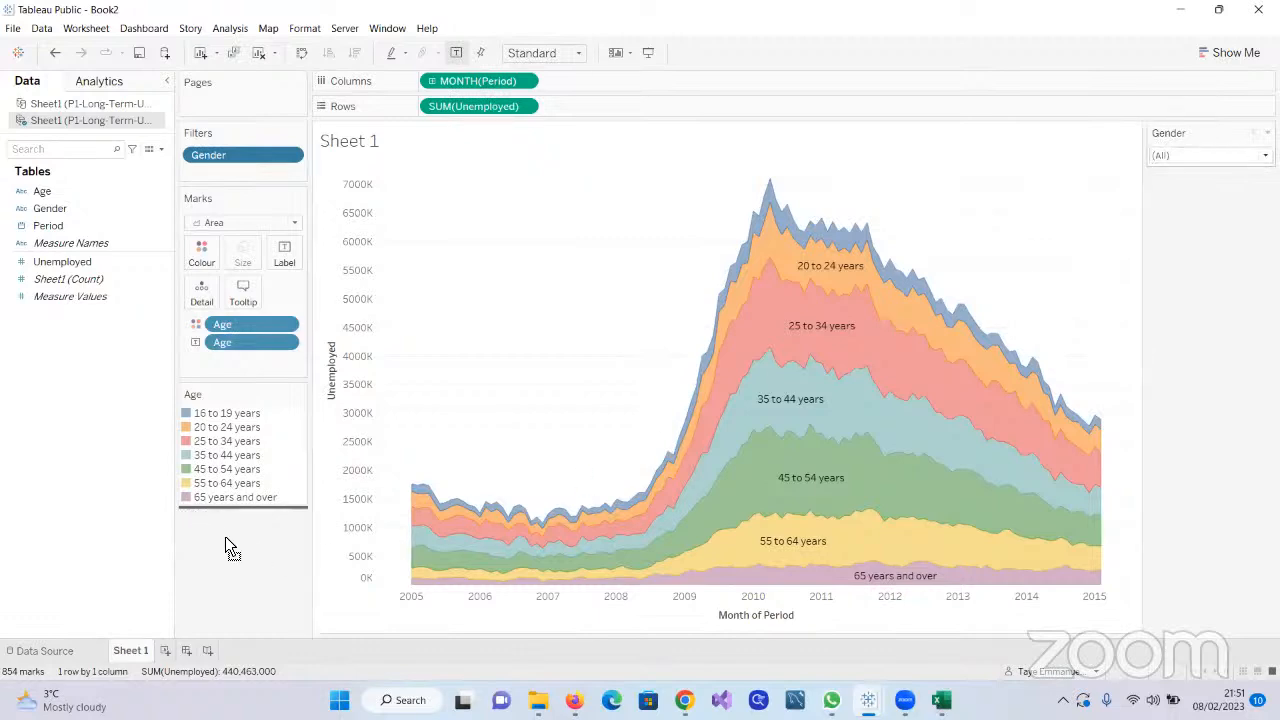
Filter the chart to Men only with the Gender filter, then restore all genders
{"action": "left_click", "coordinate": [296, 544]}
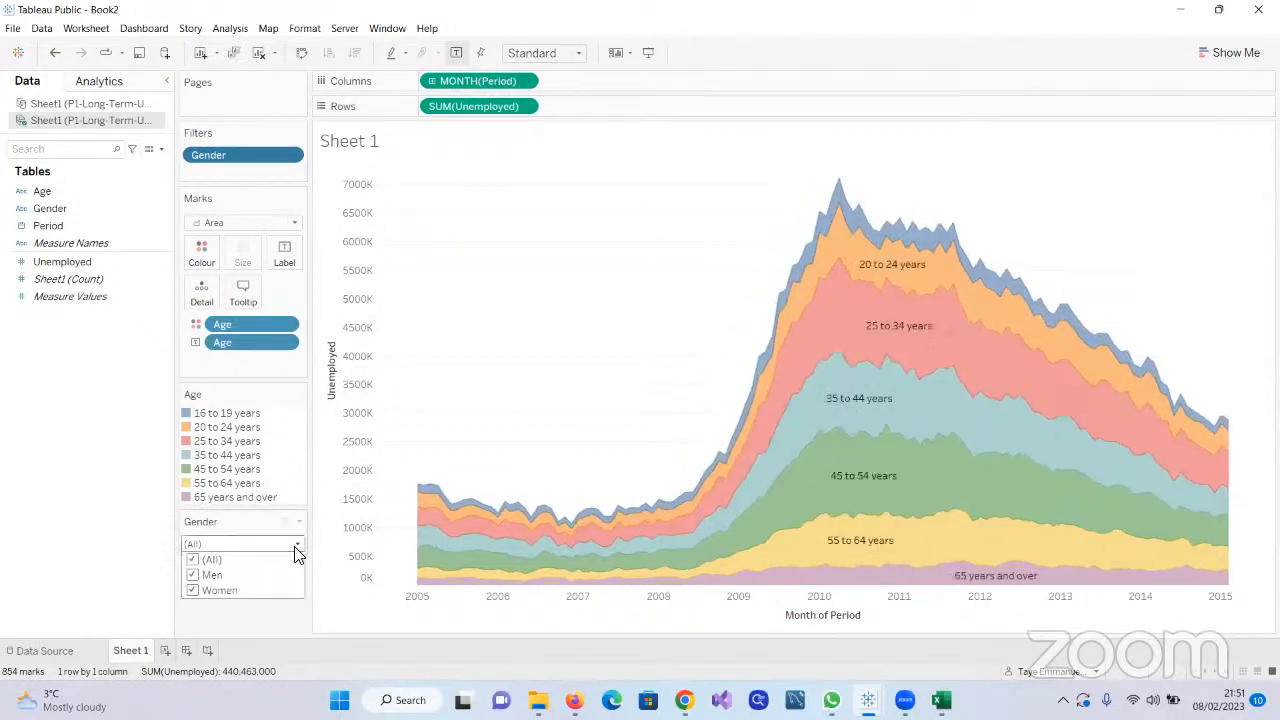
{"action": "left_click", "coordinate": [192, 560]}
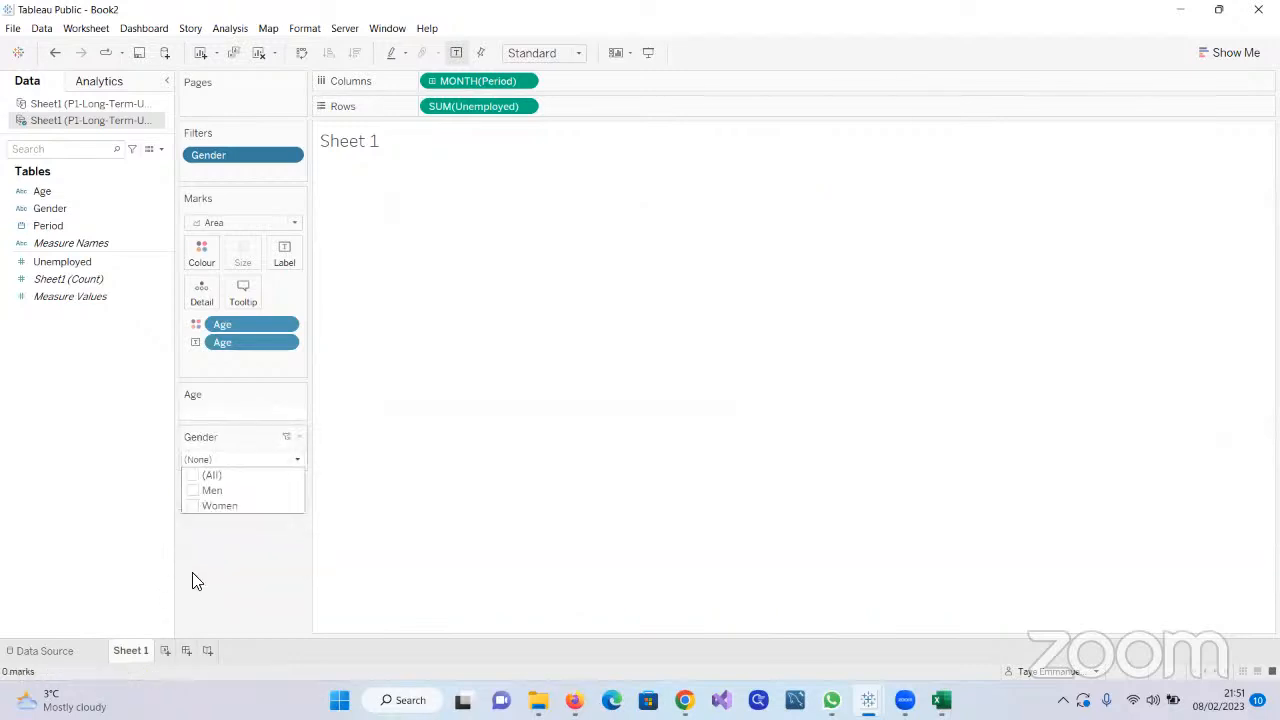
{"action": "left_click", "coordinate": [193, 490]}
{"action": "left_click", "coordinate": [230, 626]}
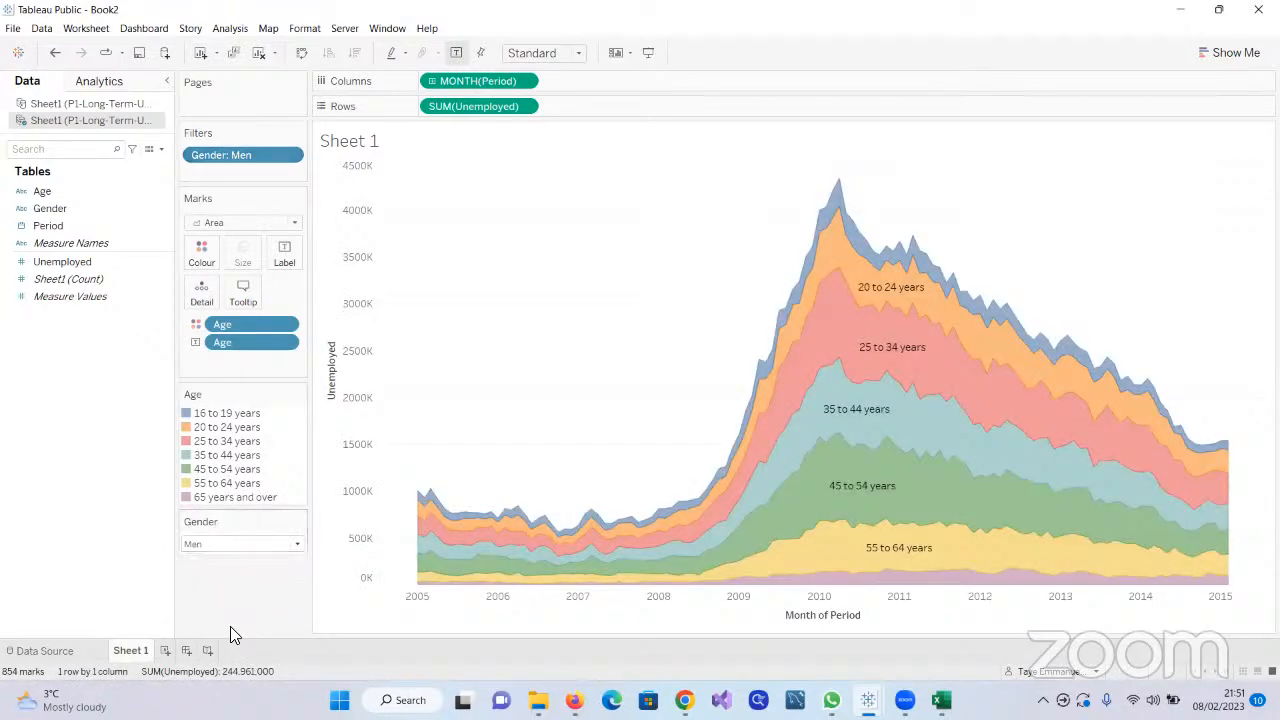
{"action": "left_click", "coordinate": [295, 545]}
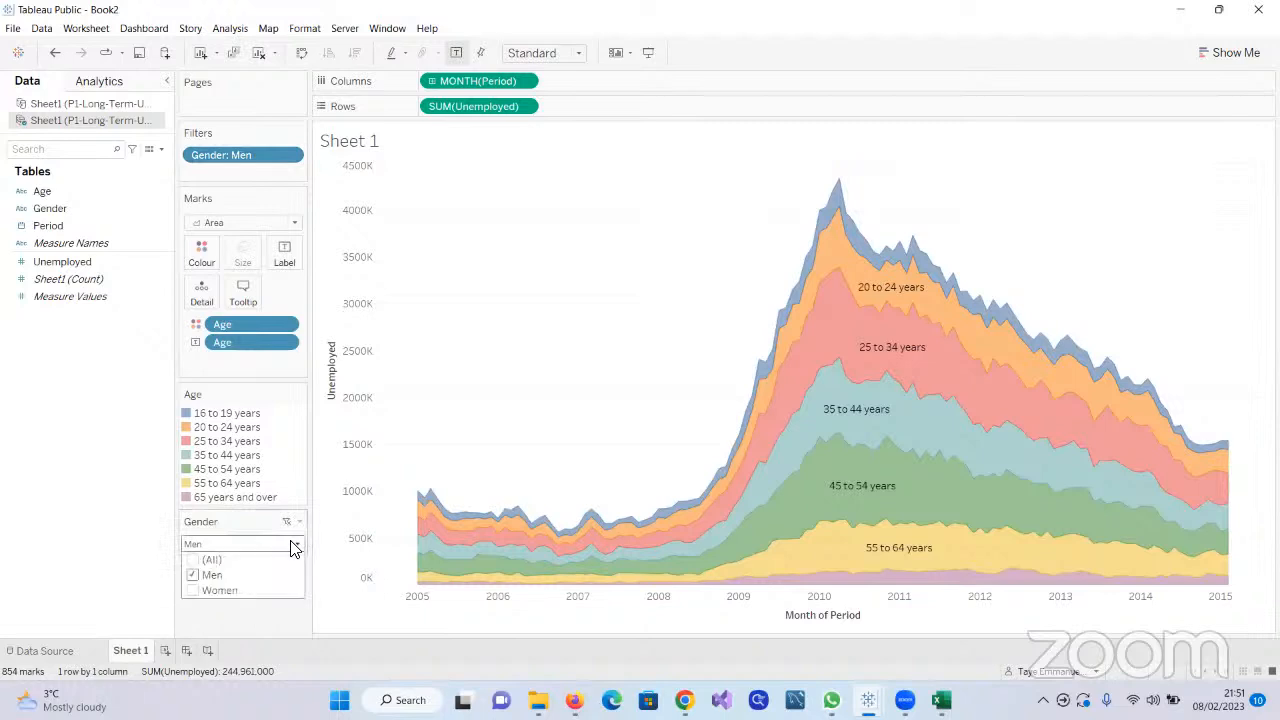
{"action": "left_click", "coordinate": [193, 560]}
{"action": "left_click", "coordinate": [240, 617]}
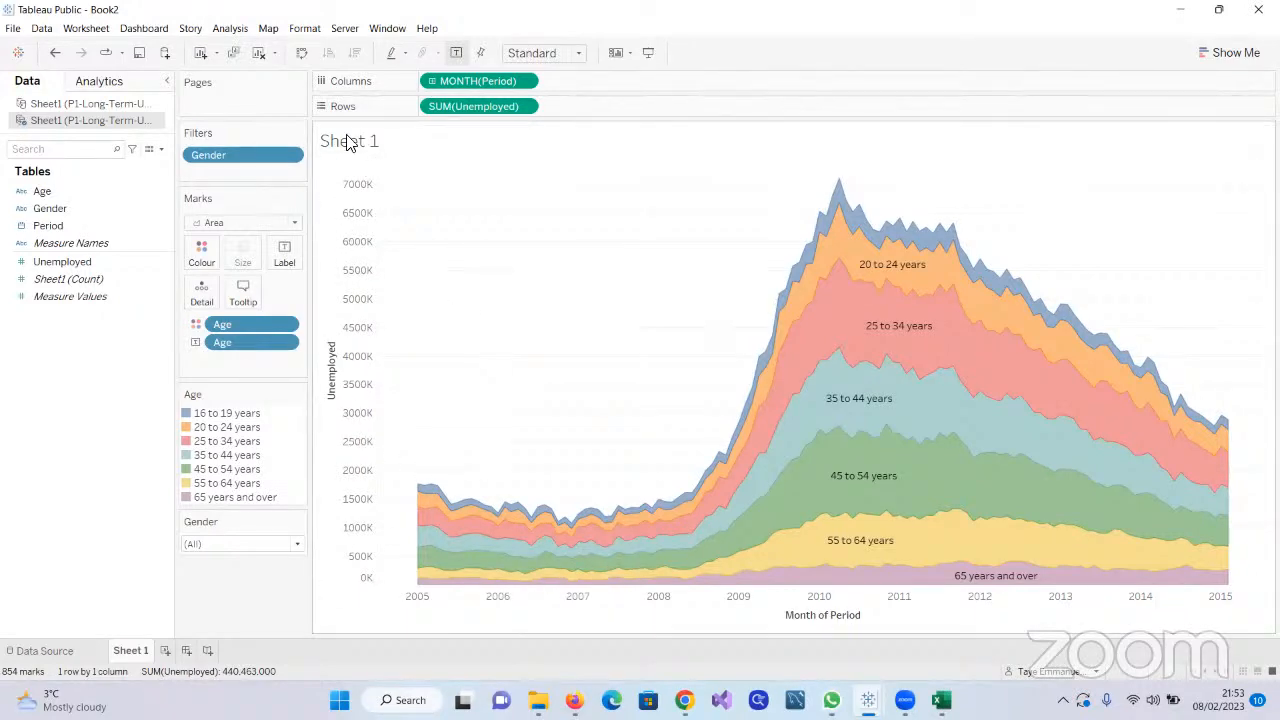
Rename the worksheet as "Unemployment in the US"
{"action": "double_click", "coordinate": [142, 650]}
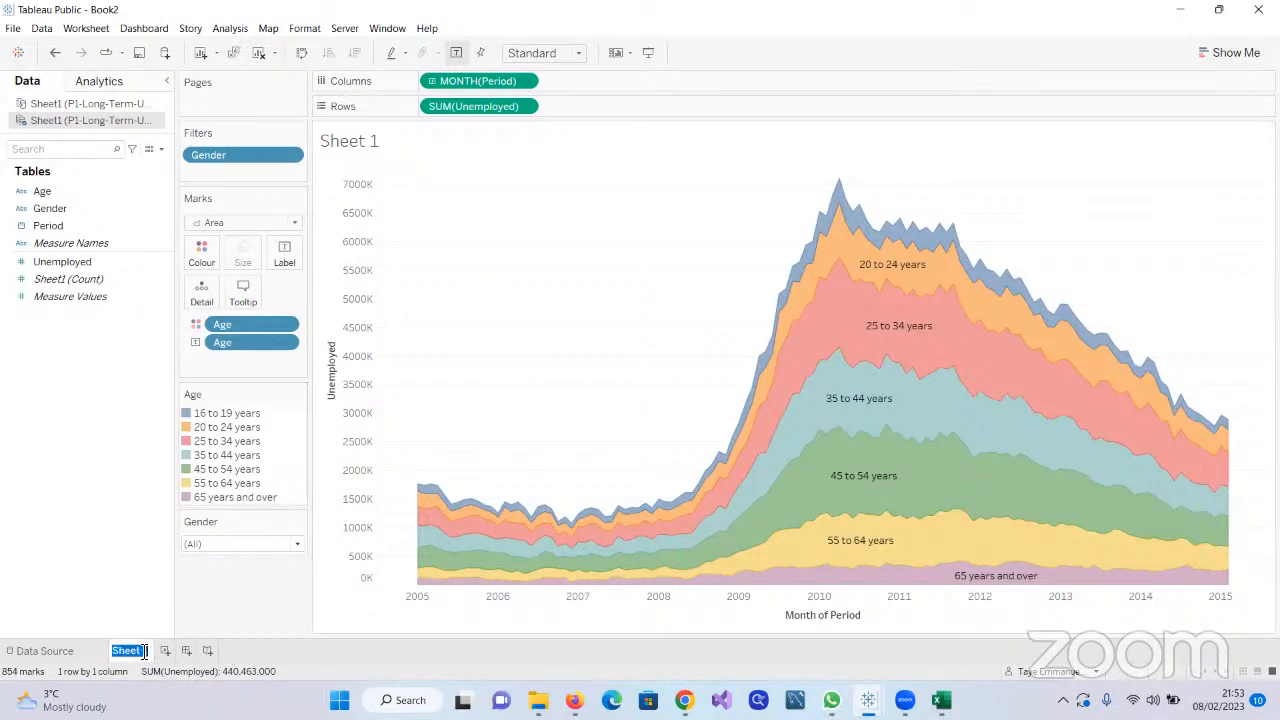
{"action": "type", "text": "Um"}
{"action": "key", "text": "BackSpace"}
{"action": "key", "text": "BackSpace"}
{"action": "type", "text": "Unemployment"}
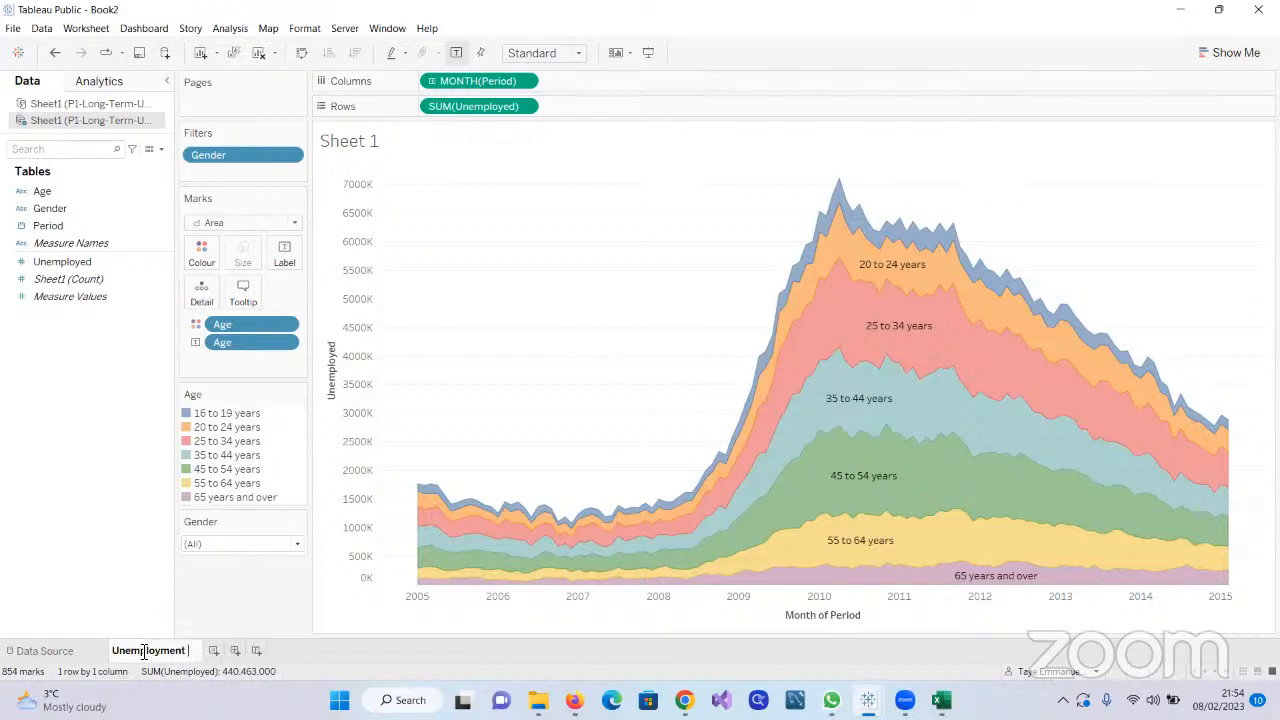
{"action": "type", "text": " I"}
{"action": "type", "text": "n"}
{"action": "type", "text": " the US"}
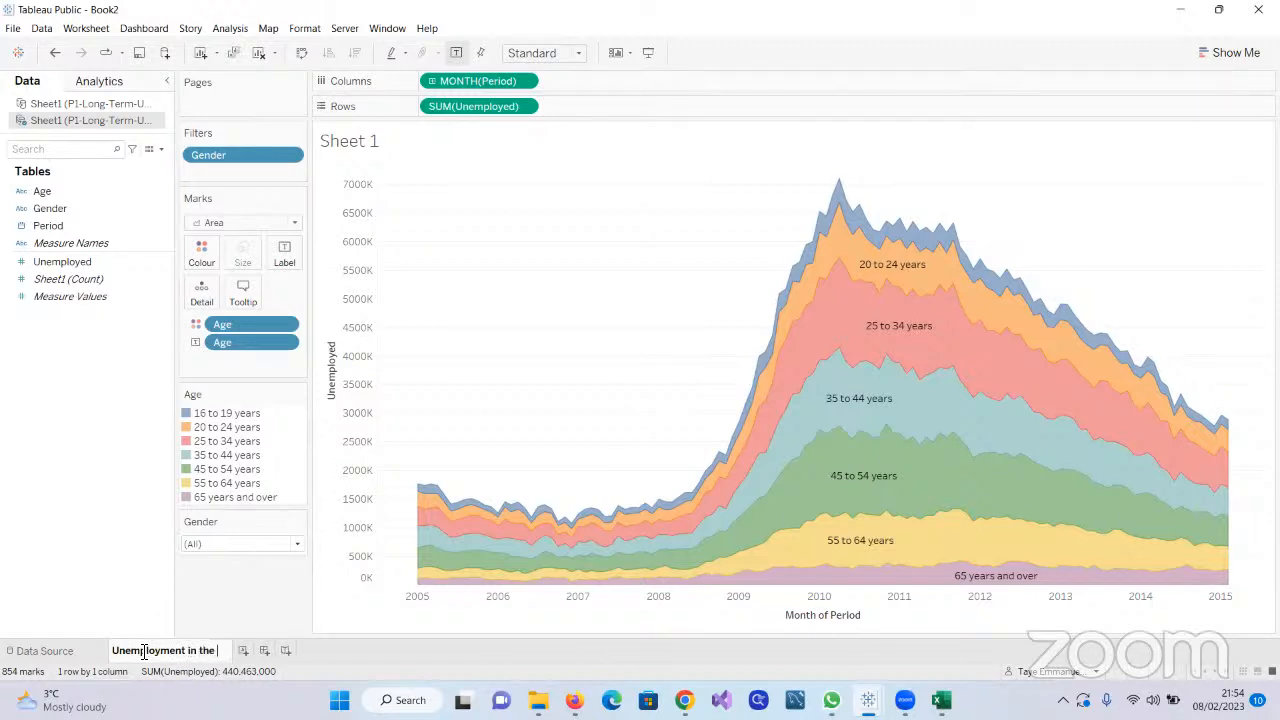
{"action": "key", "text": "Return"}
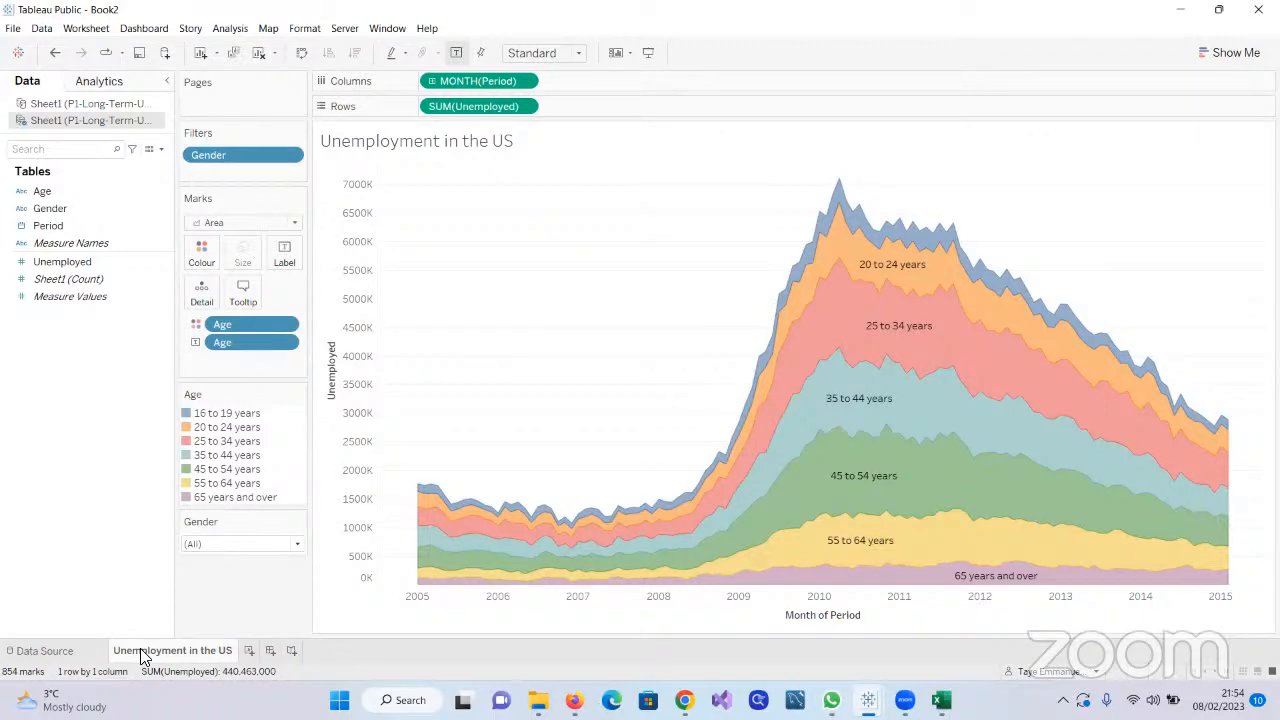
Try the chart with Density, Circle, Square and Bar marks in turn
{"action": "left_click", "coordinate": [294, 223]}
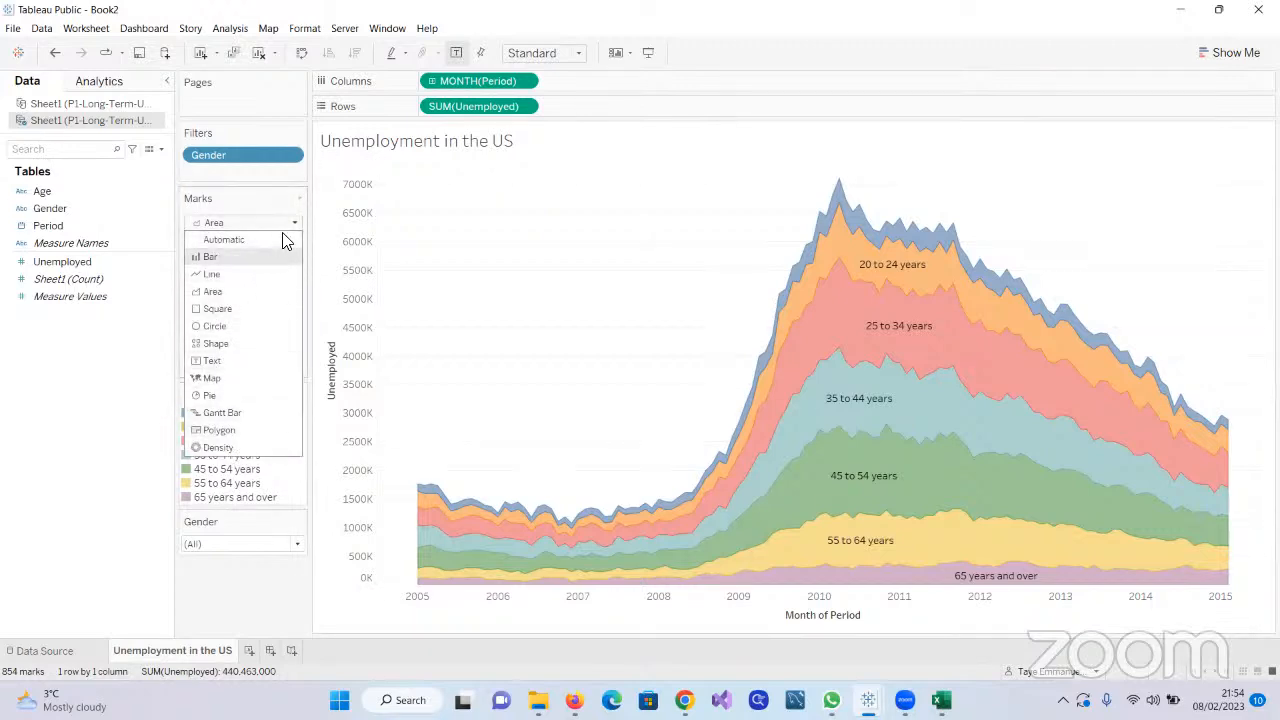
{"action": "left_click", "coordinate": [218, 447]}
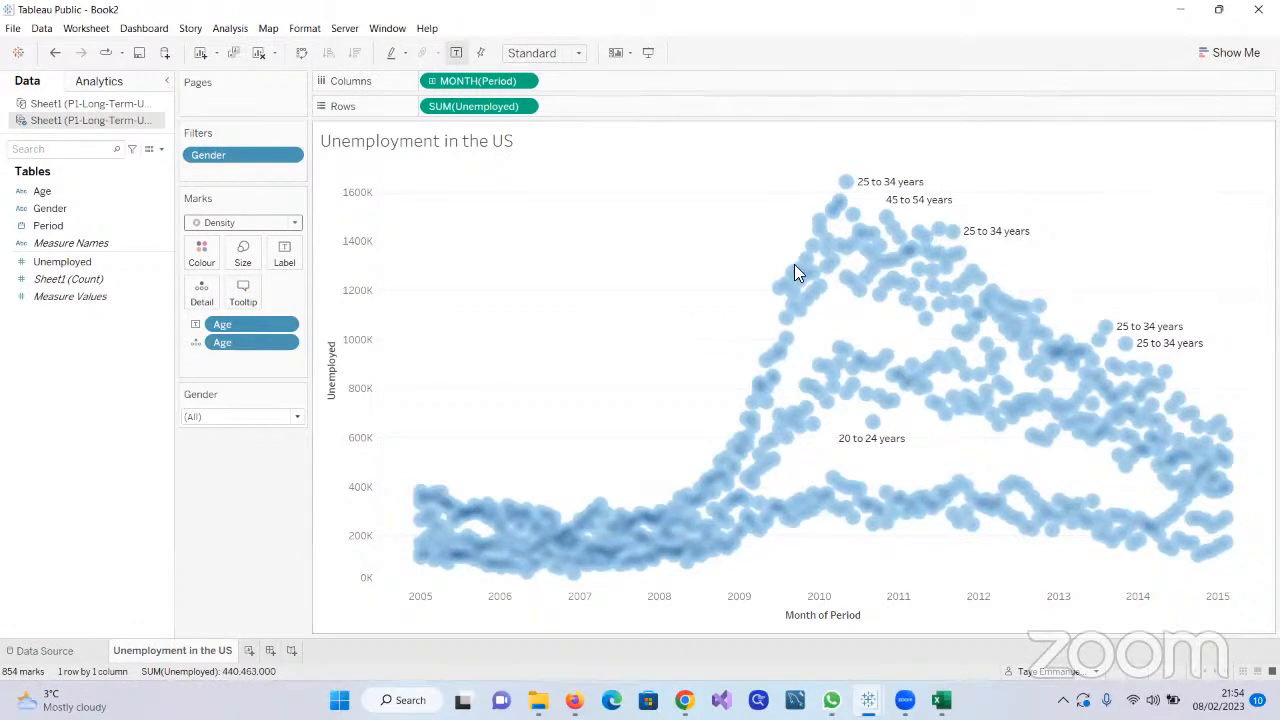
{"action": "left_click", "coordinate": [294, 222]}
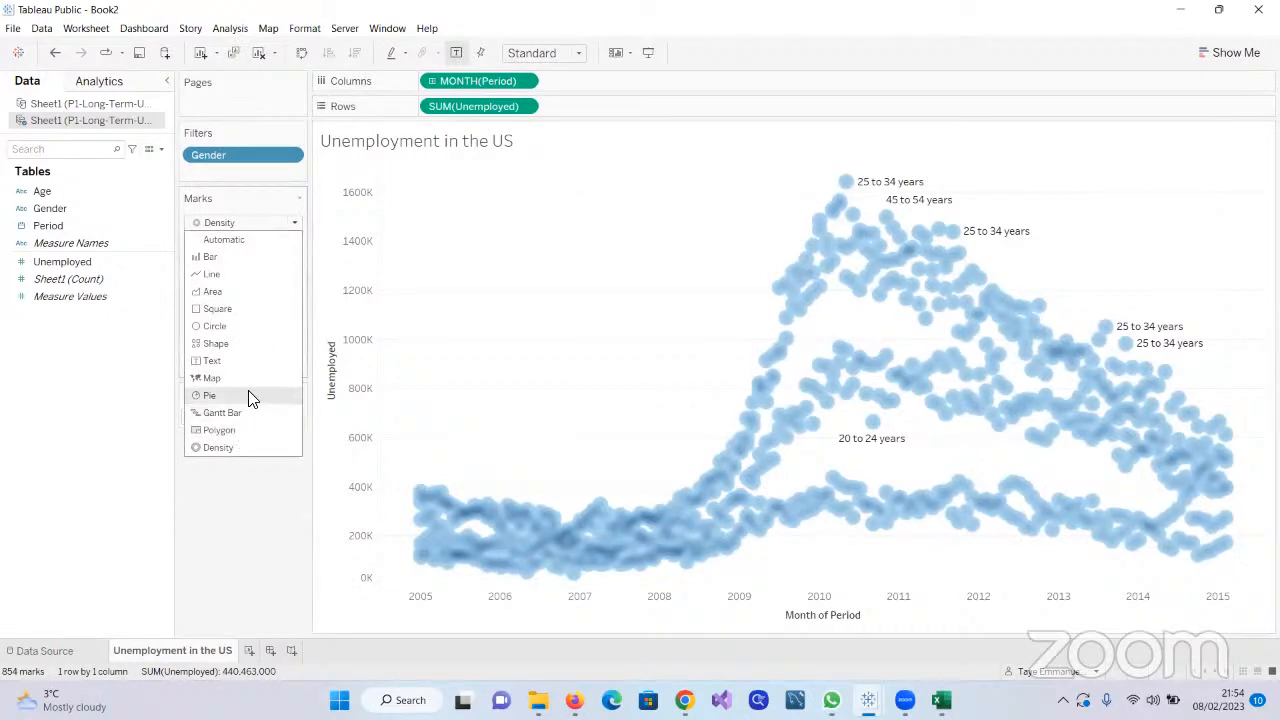
{"action": "left_click", "coordinate": [242, 328]}
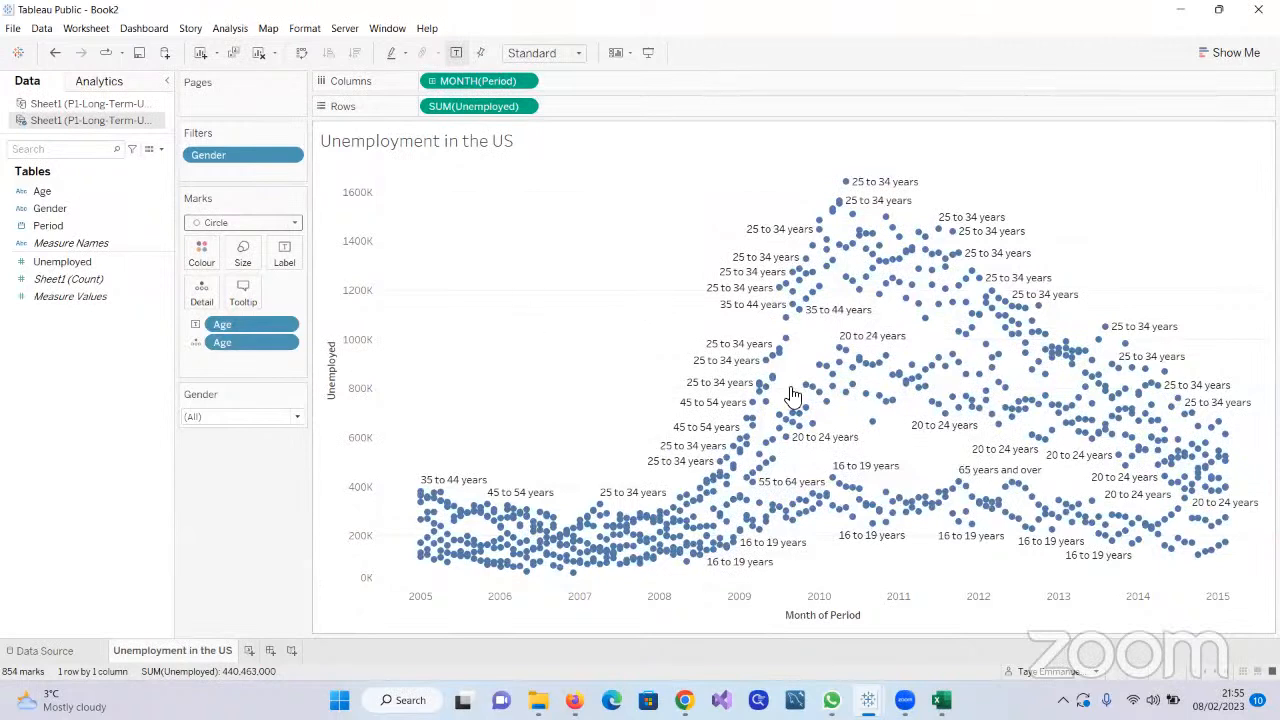
{"action": "left_click", "coordinate": [295, 224]}
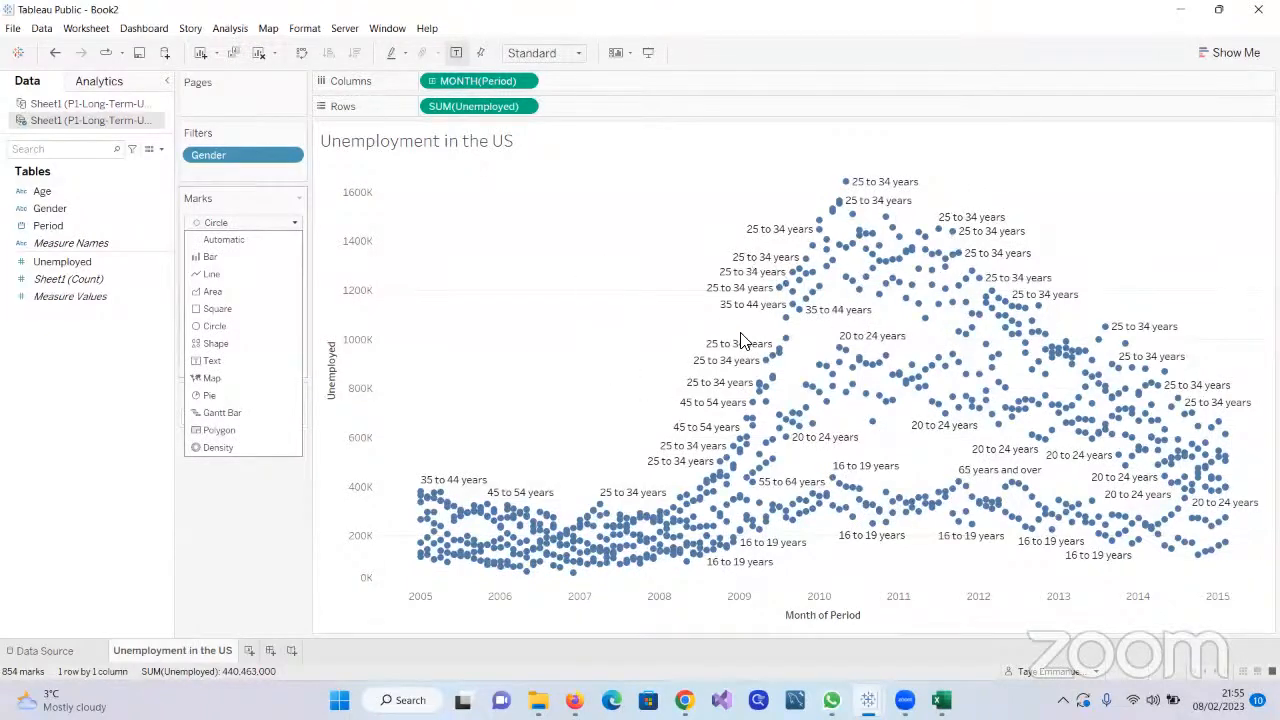
{"action": "left_click", "coordinate": [217, 309]}
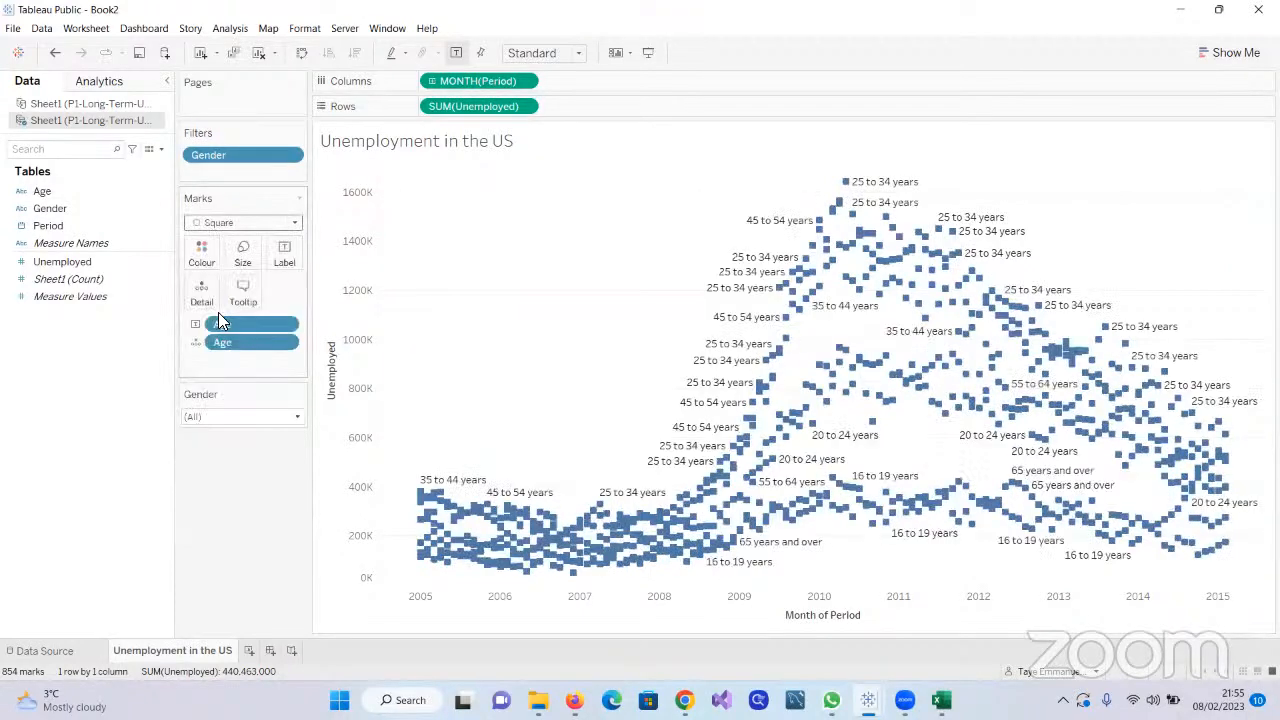
{"action": "left_click", "coordinate": [296, 223]}
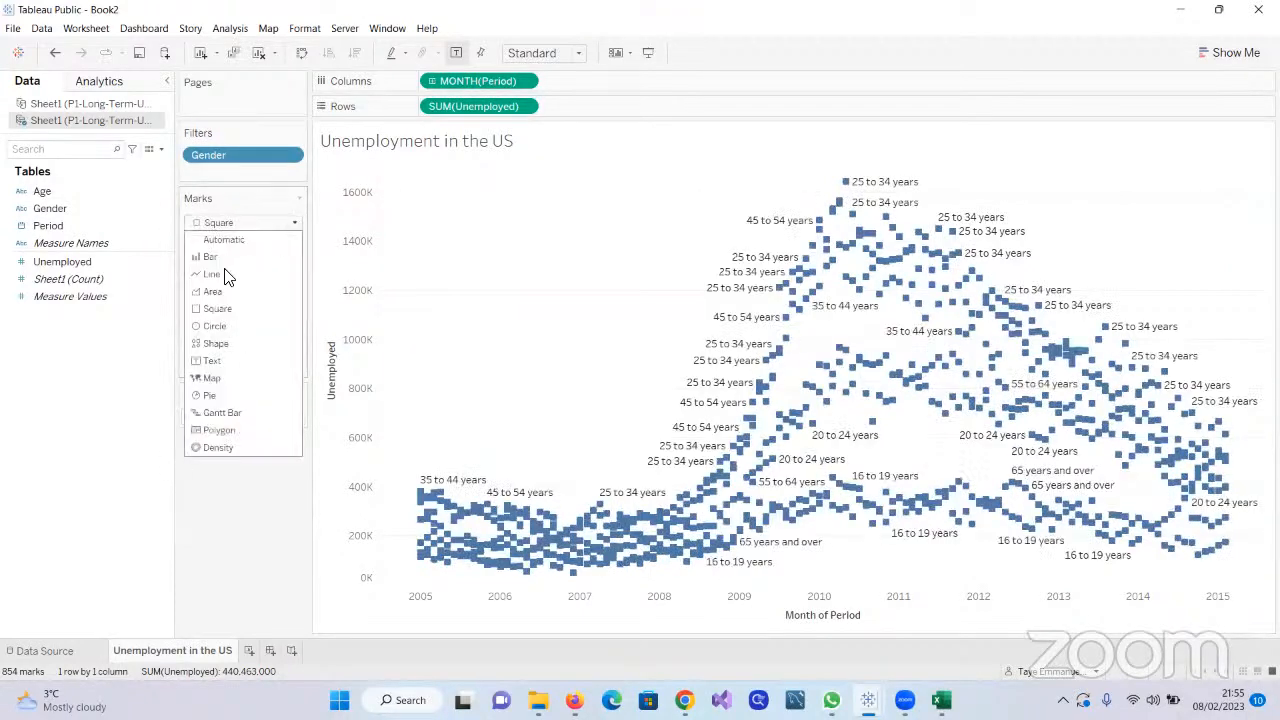
{"action": "left_click", "coordinate": [211, 257]}
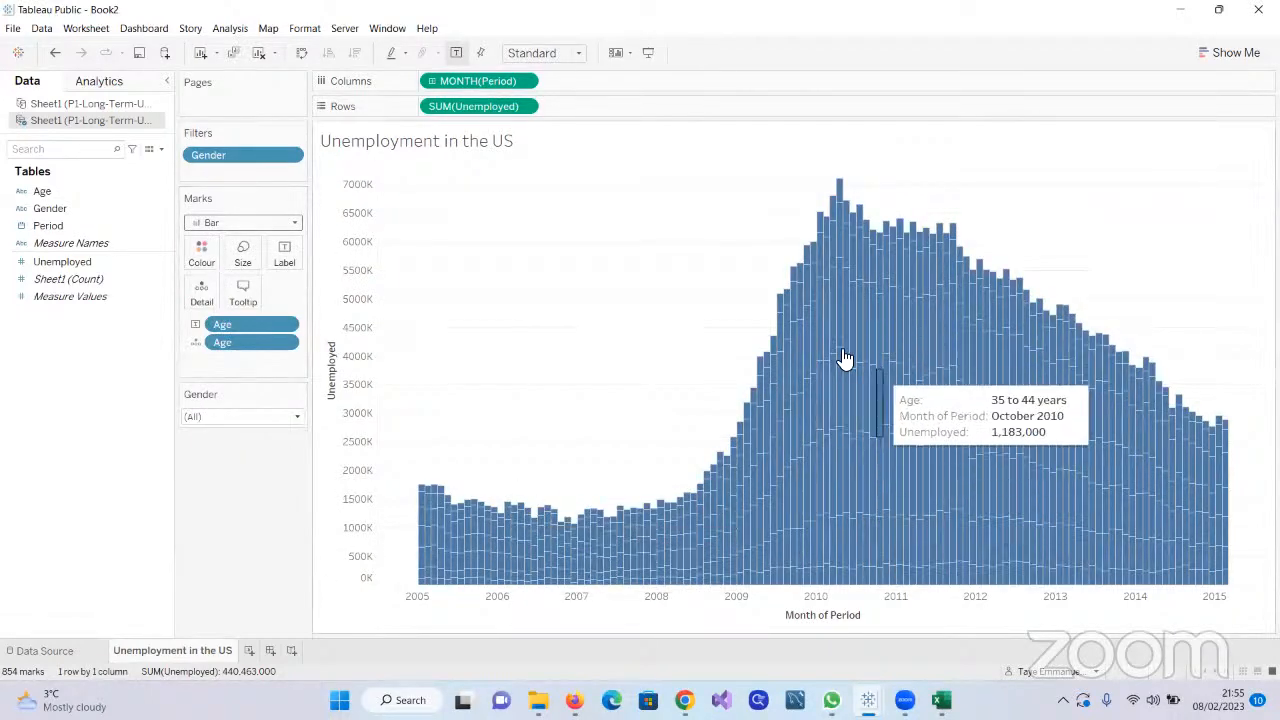
Return the mark type to Area and move Age from detail back to colour
{"action": "left_click", "coordinate": [294, 223]}
{"action": "left_click", "coordinate": [211, 291]}
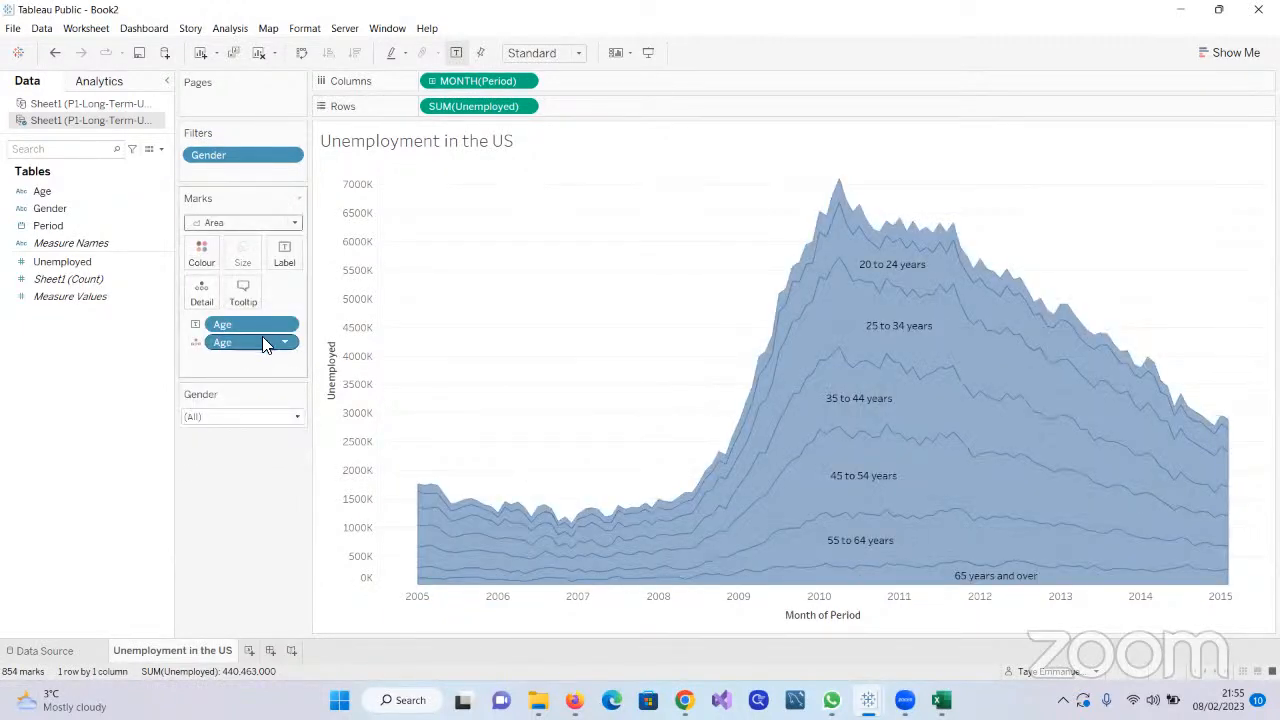
{"action": "left_click_drag", "start_coordinate": [266, 348], "coordinate": [109, 251]}
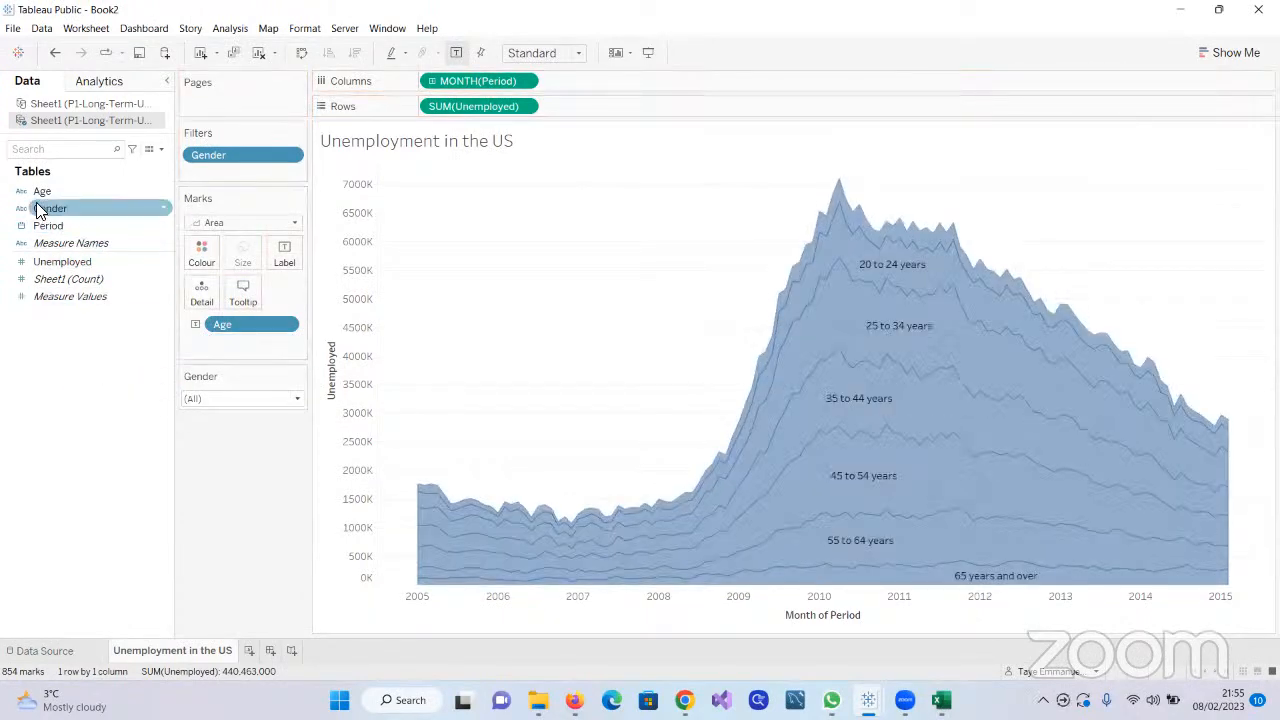
{"action": "left_click_drag", "start_coordinate": [40, 198], "coordinate": [200, 266]}
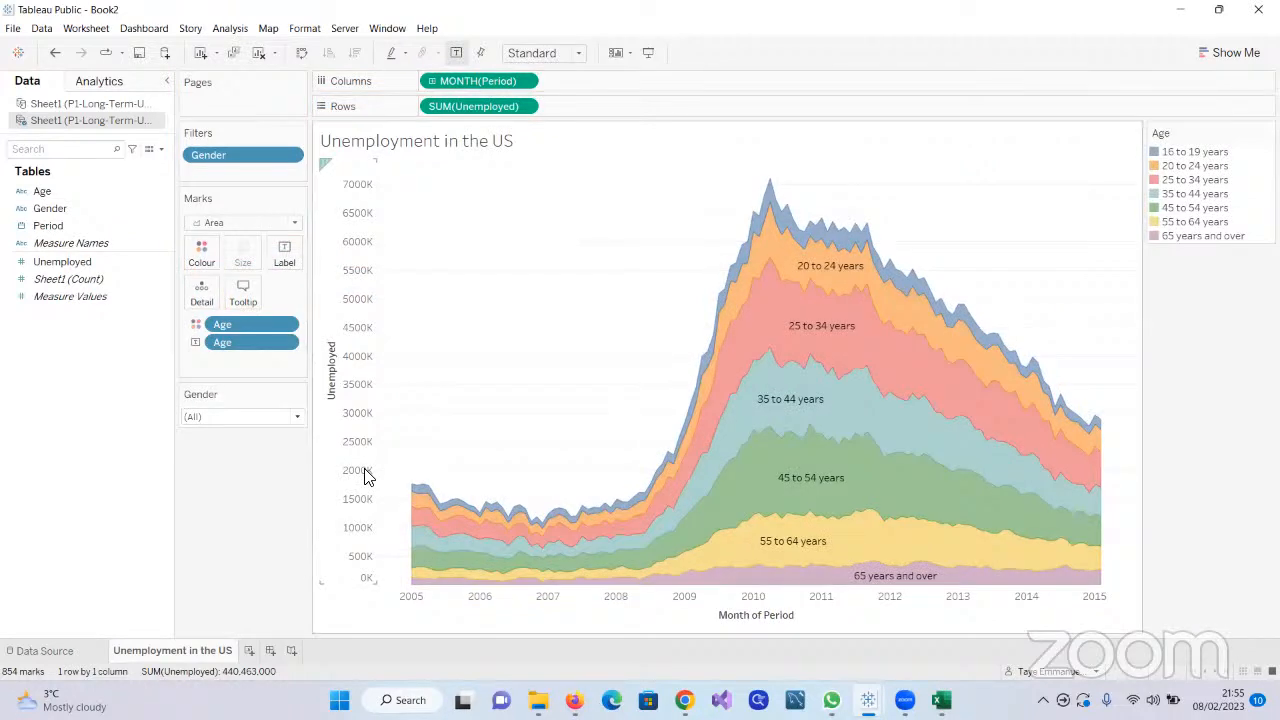
Save the workbook to Tableau Public as a new copy titled "Unemployment In The US"
{"action": "left_click", "coordinate": [13, 29]}
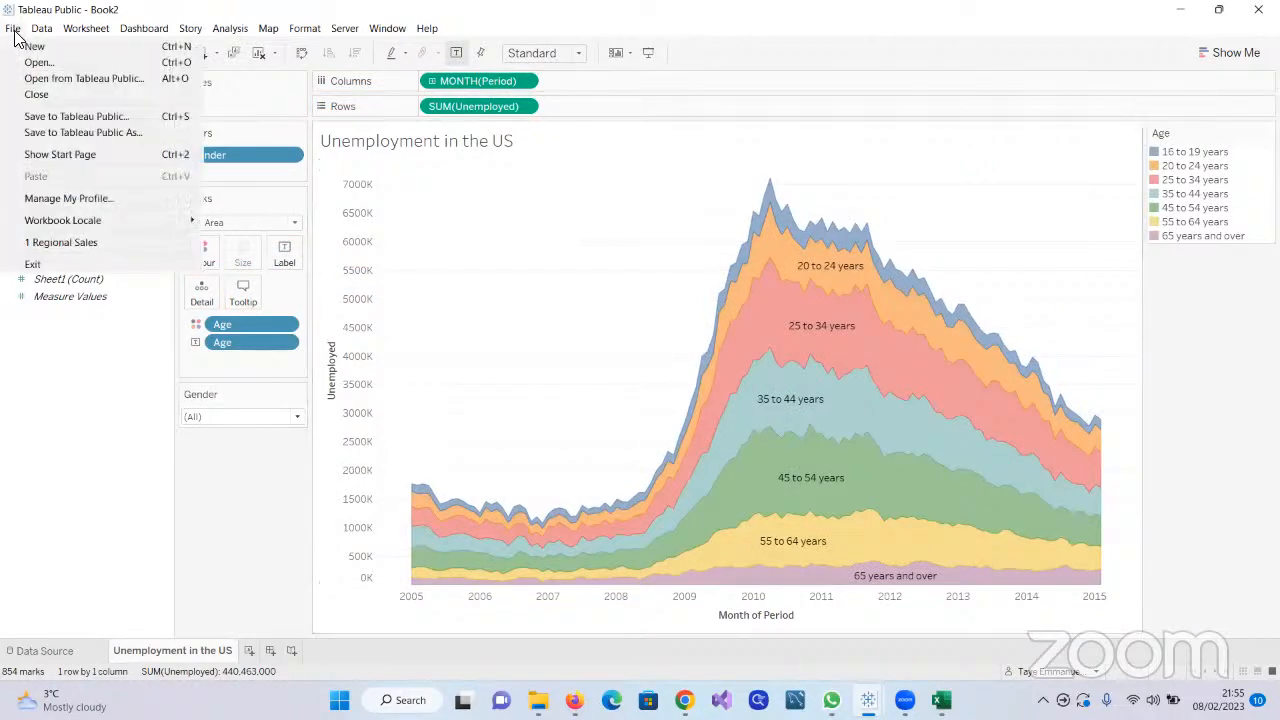
{"action": "left_click", "coordinate": [100, 138]}
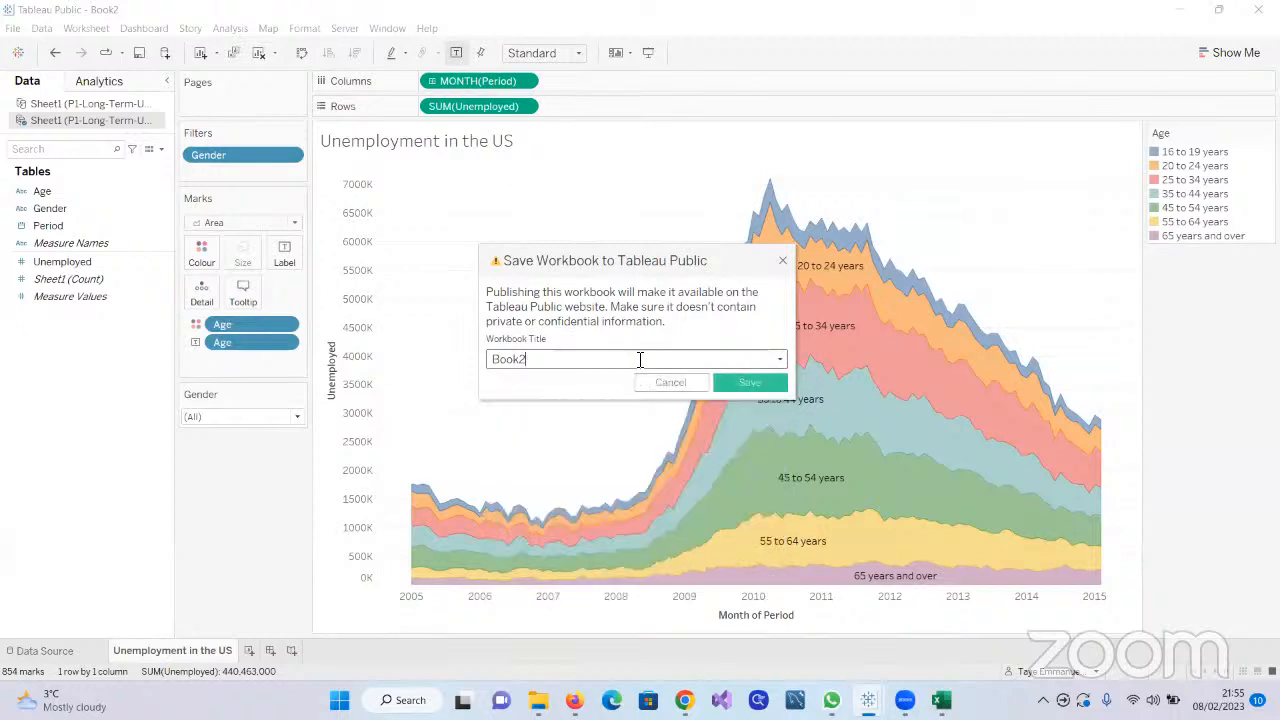
{"action": "key", "text": "BackSpace"}
{"action": "key", "text": "BackSpace"}
{"action": "key", "text": "BackSpace"}
{"action": "key", "text": "BackSpace"}
{"action": "key", "text": "BackSpace"}
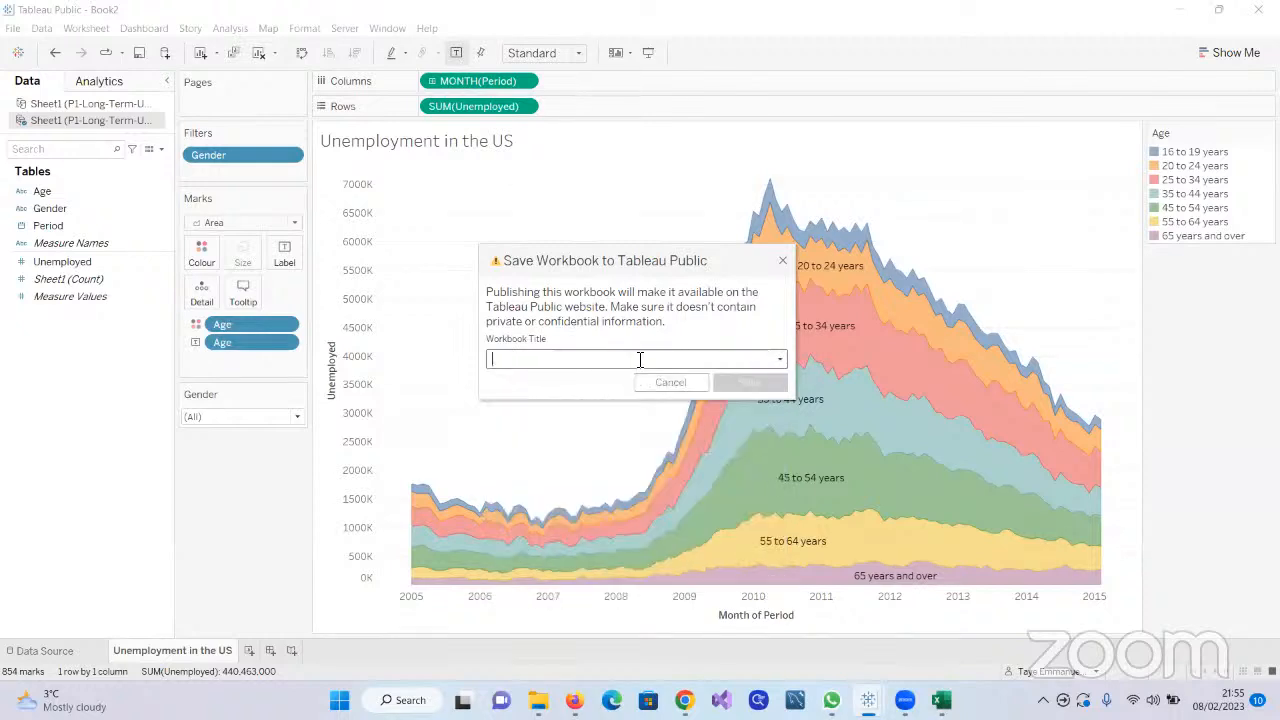
{"action": "type", "text": "Um"}
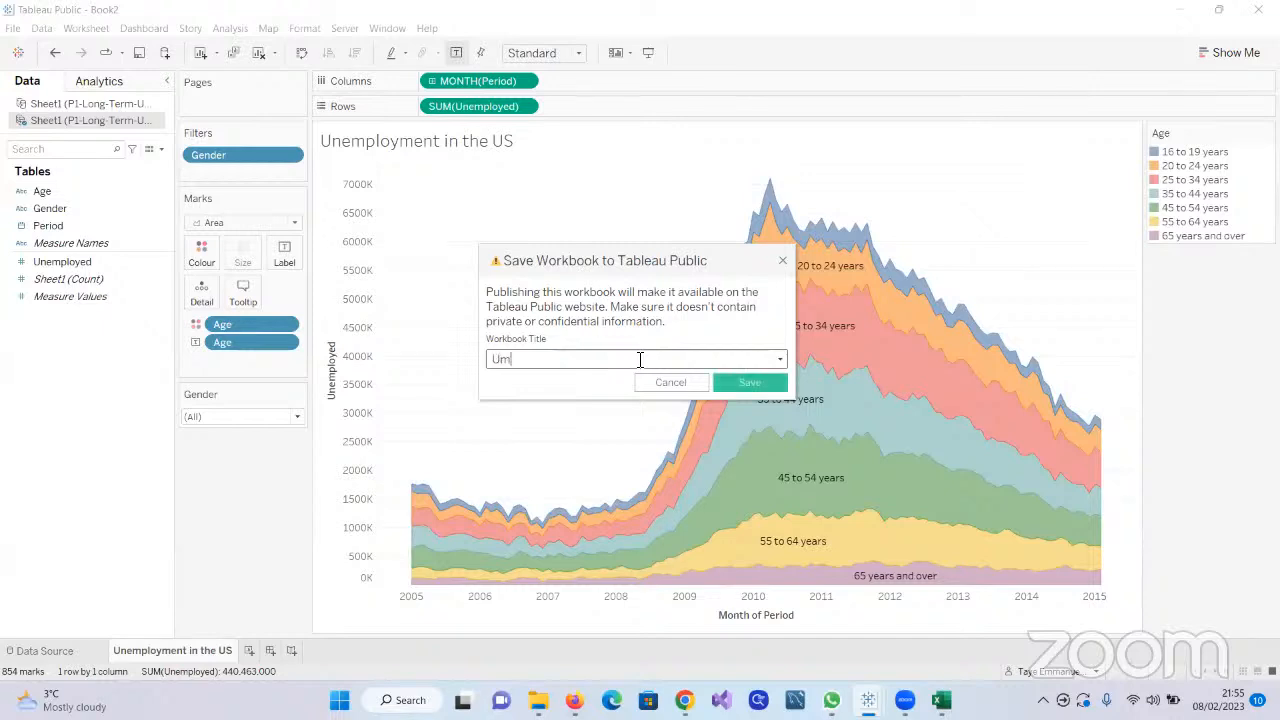
{"action": "key", "text": "BackSpace"}
{"action": "type", "text": "nemployment In t"}
{"action": "key", "text": "BackSpace"}
{"action": "type", "text": "The US"}
{"action": "left_click", "coordinate": [744, 382]}
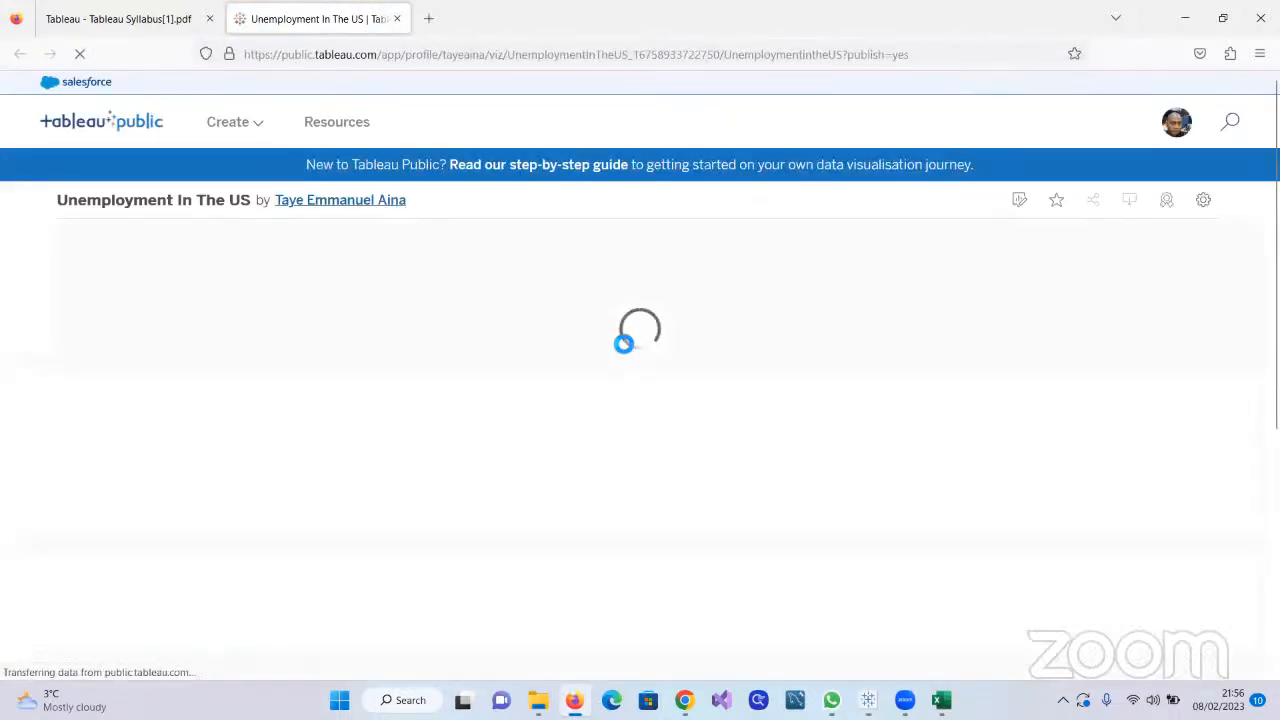
Look over the published visualisation in the browser and open the author's profile page
{"action": "scroll", "coordinate": [620, 347], "scroll_direction": "down", "scroll_amount": 3}
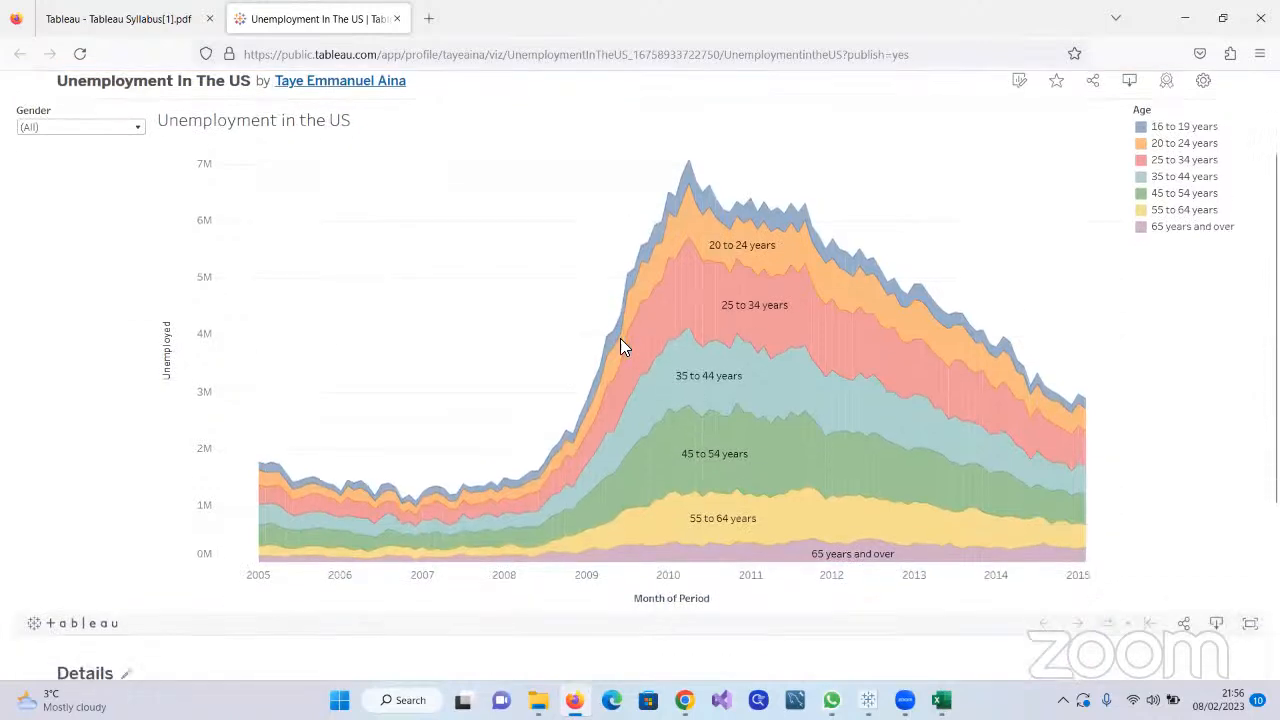
{"action": "scroll", "coordinate": [620, 347], "scroll_direction": "up", "scroll_amount": 3}
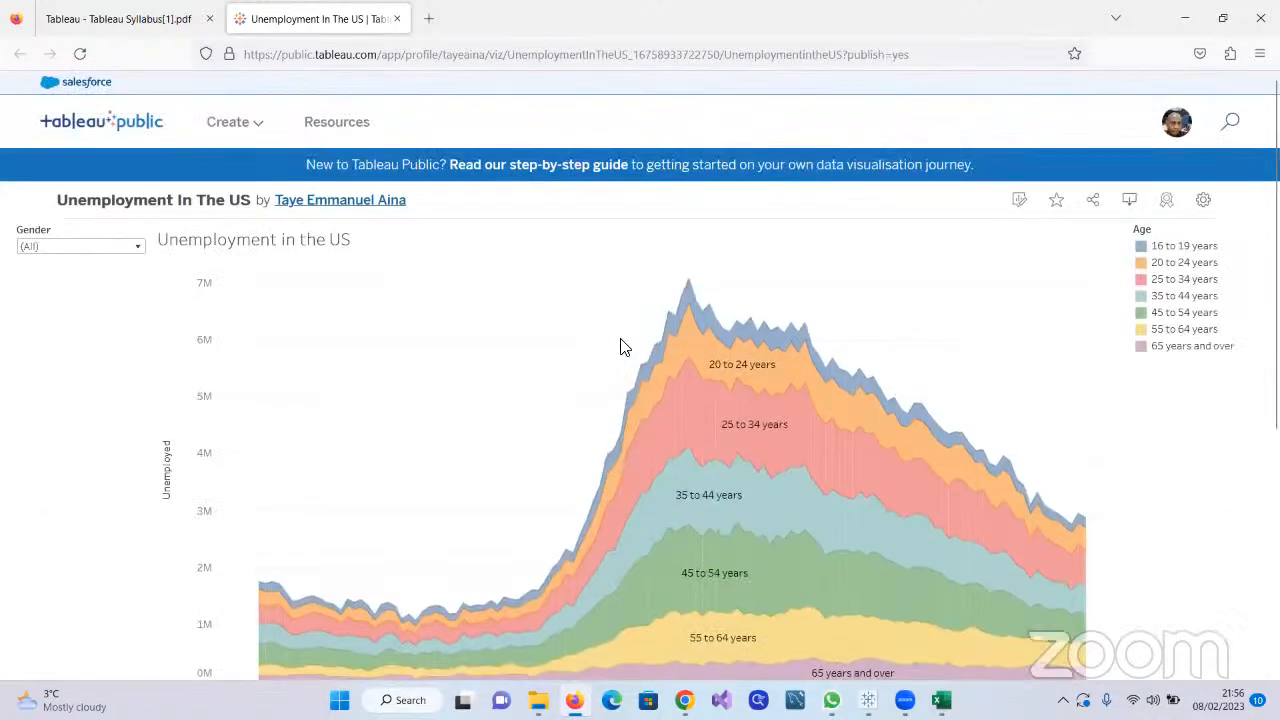
{"action": "left_click", "coordinate": [356, 208]}
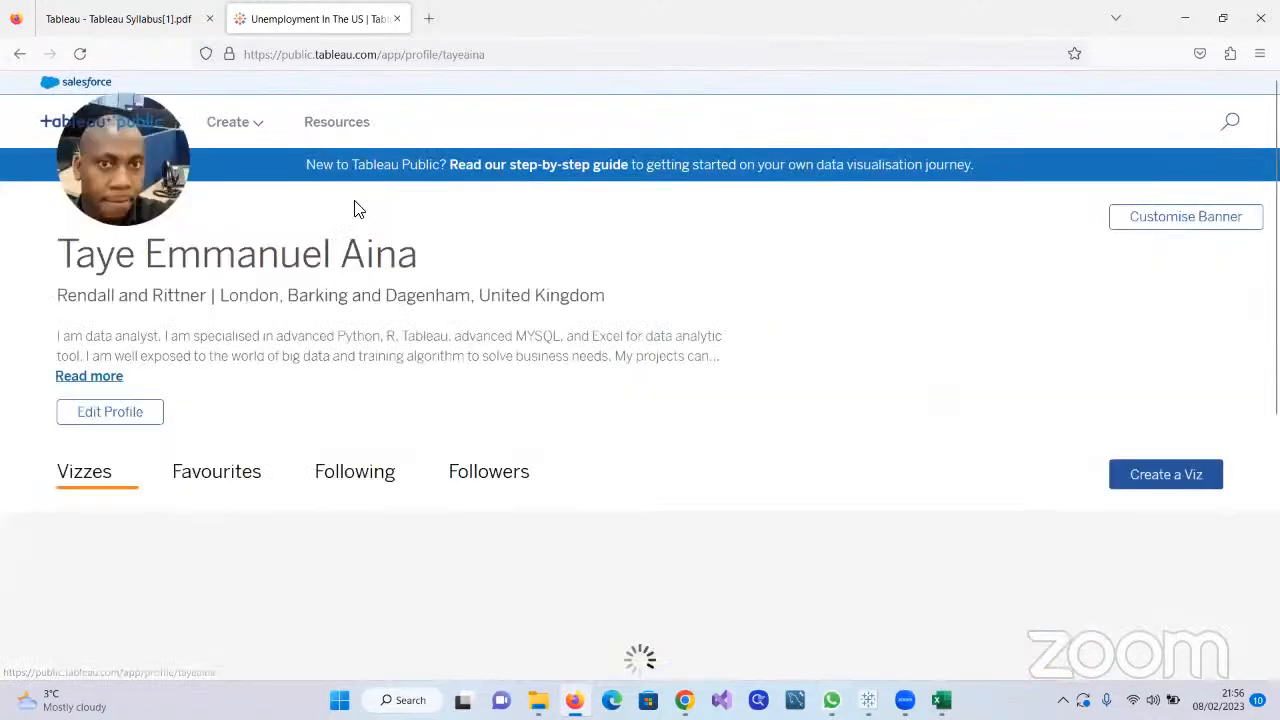
Look through the published vizzes on the author's profile page and switch back to the Unemployment workbook in Tableau Public
{"action": "scroll", "coordinate": [526, 525], "scroll_direction": "down", "scroll_amount": 6}
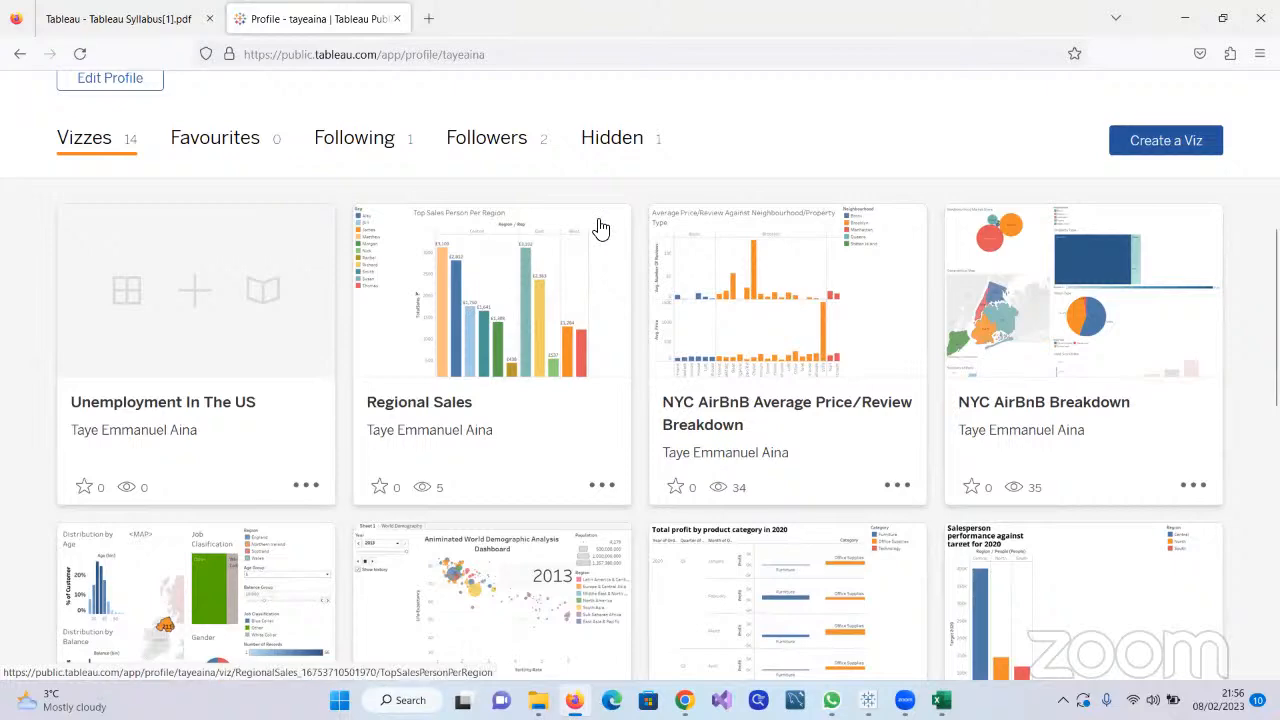
{"action": "scroll", "coordinate": [545, 261], "scroll_direction": "left", "scroll_amount": 3}
{"action": "scroll", "coordinate": [393, 390], "scroll_direction": "down", "scroll_amount": 1}
{"action": "scroll", "coordinate": [394, 391], "scroll_direction": "up", "scroll_amount": 2}
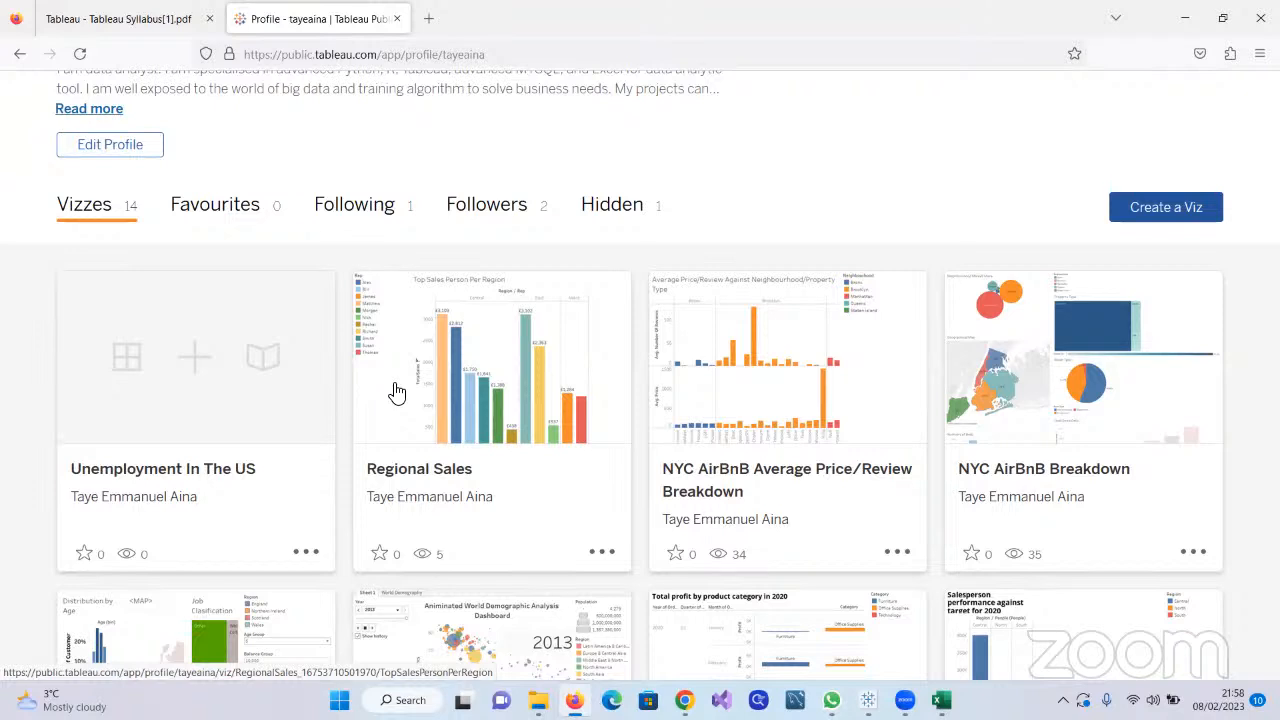
{"action": "mouse_move", "coordinate": [868, 700]}
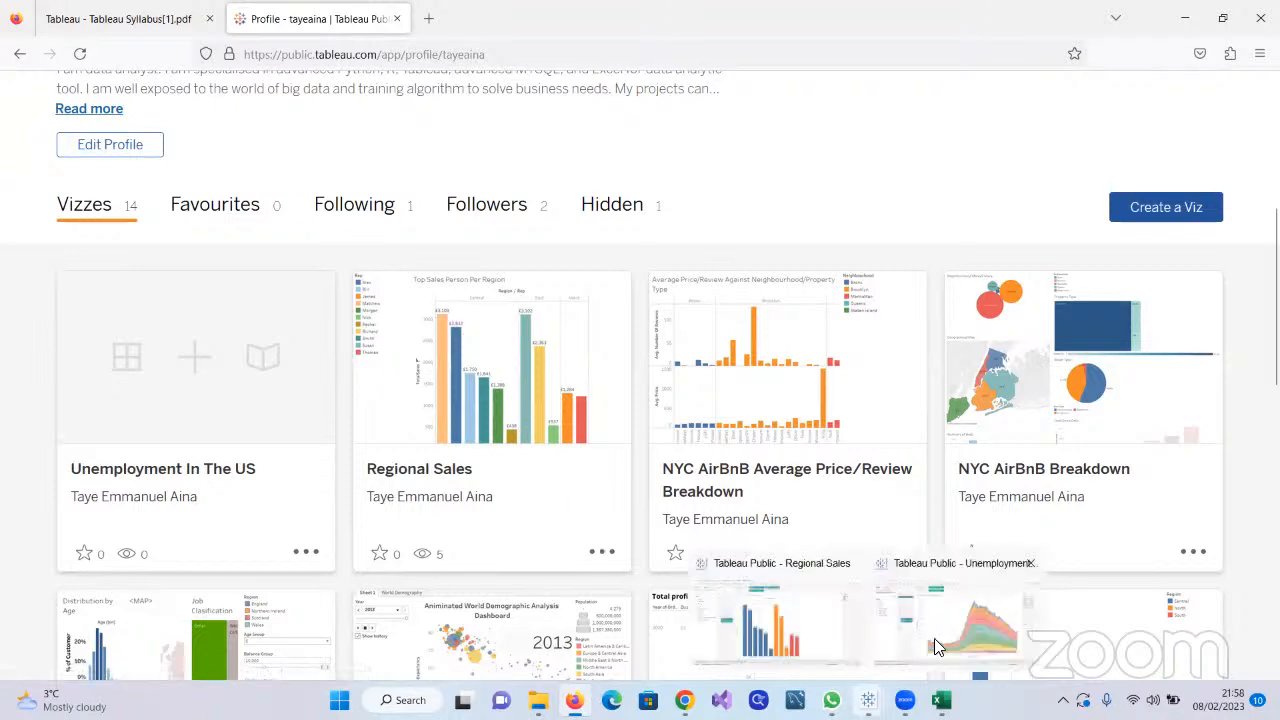
{"action": "left_click", "coordinate": [935, 640]}
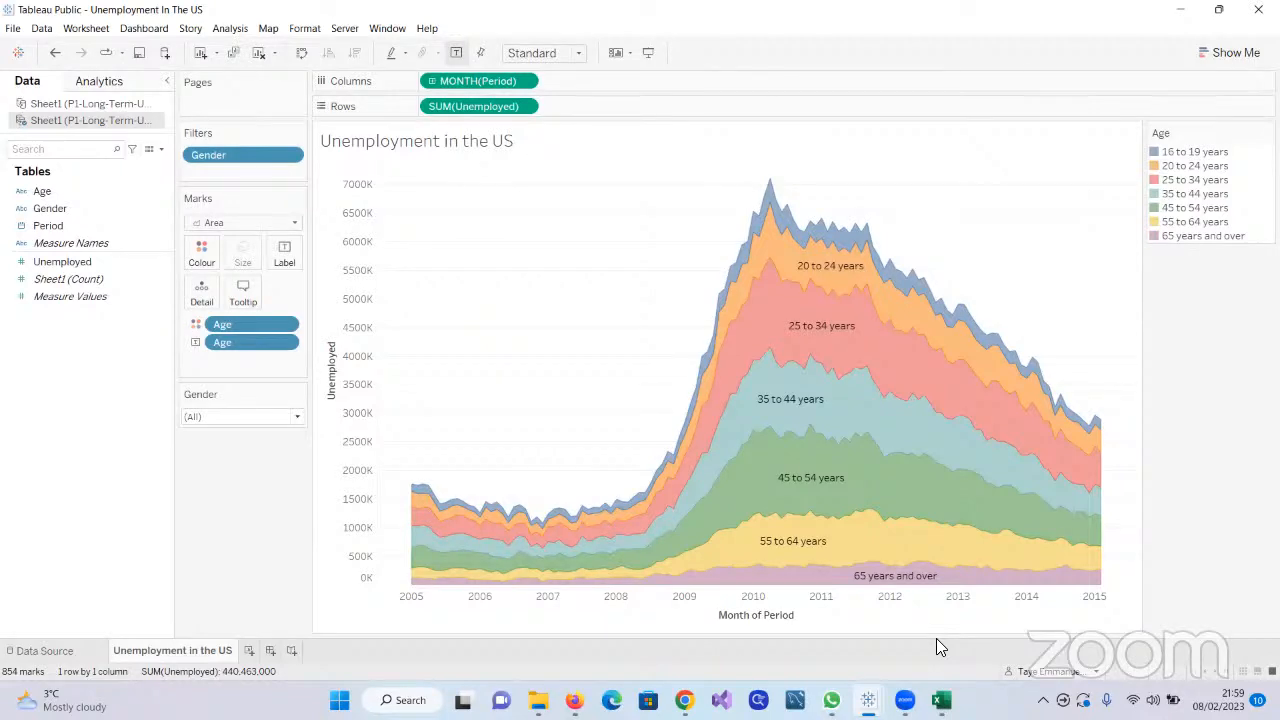
Try the Gender filter as a single value slider, stepping it through Men to Women
{"action": "left_click", "coordinate": [298, 395]}
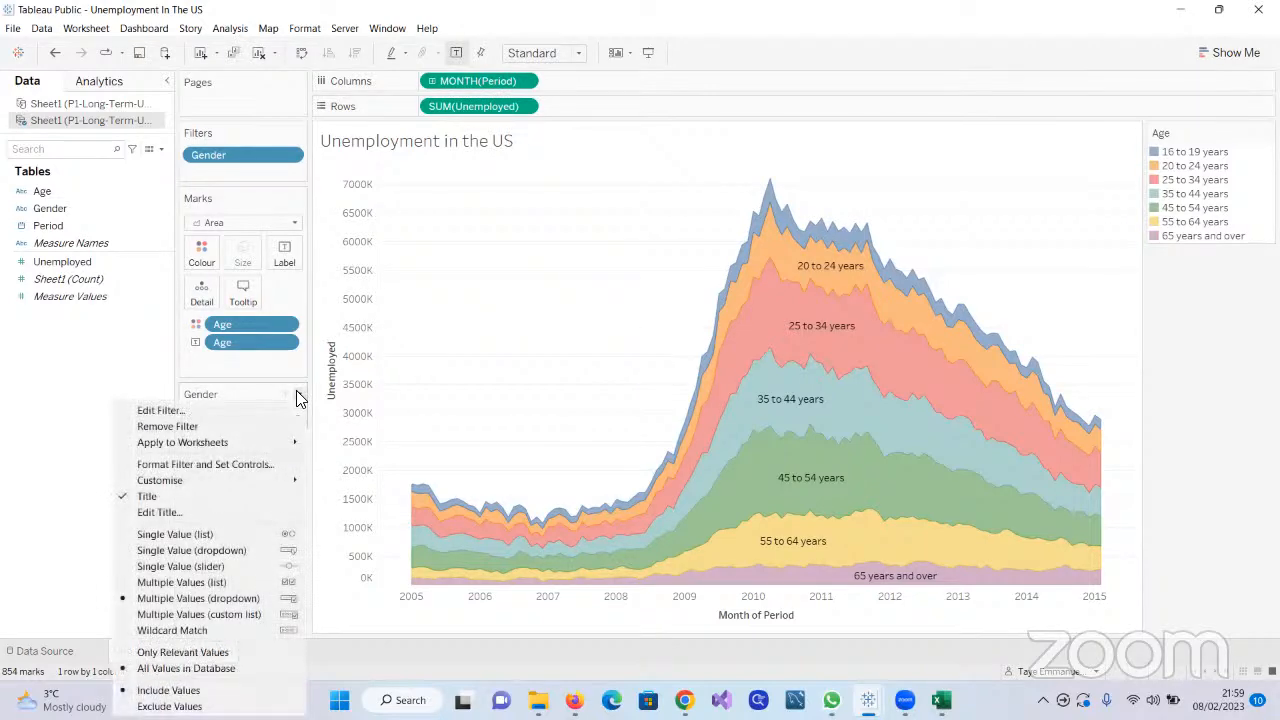
{"action": "left_click", "coordinate": [286, 567]}
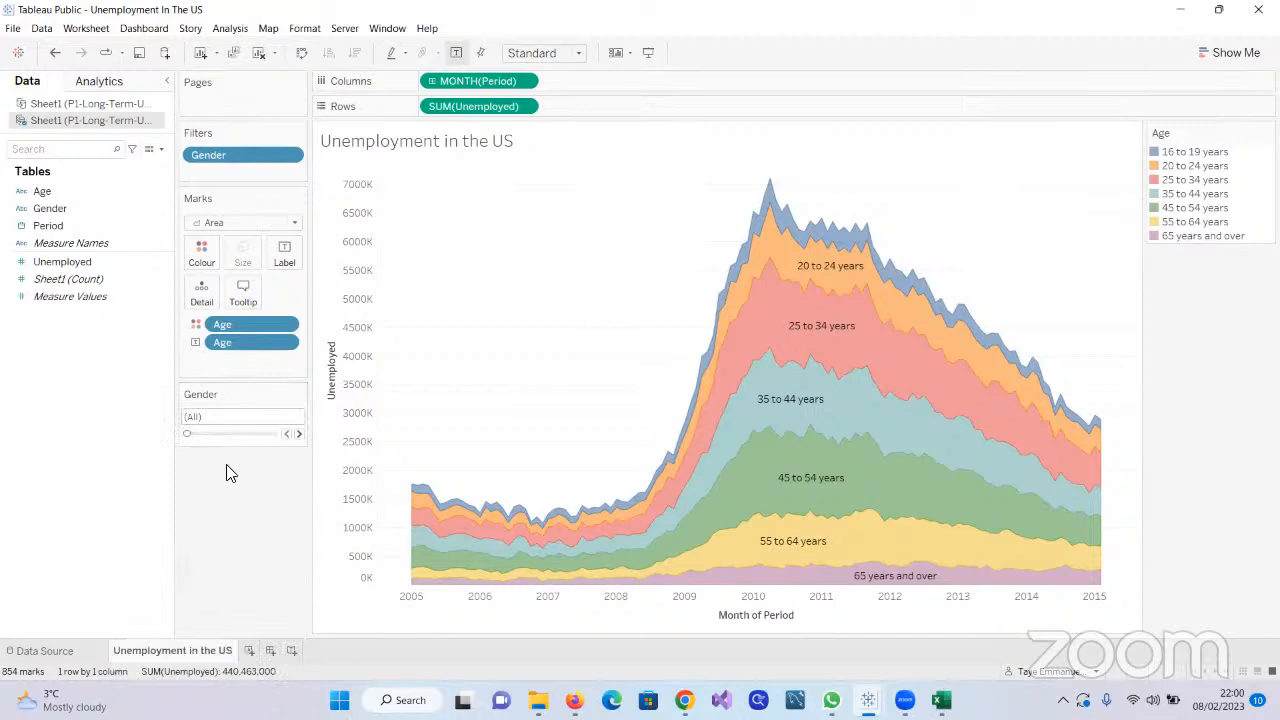
{"action": "left_click", "coordinate": [298, 435]}
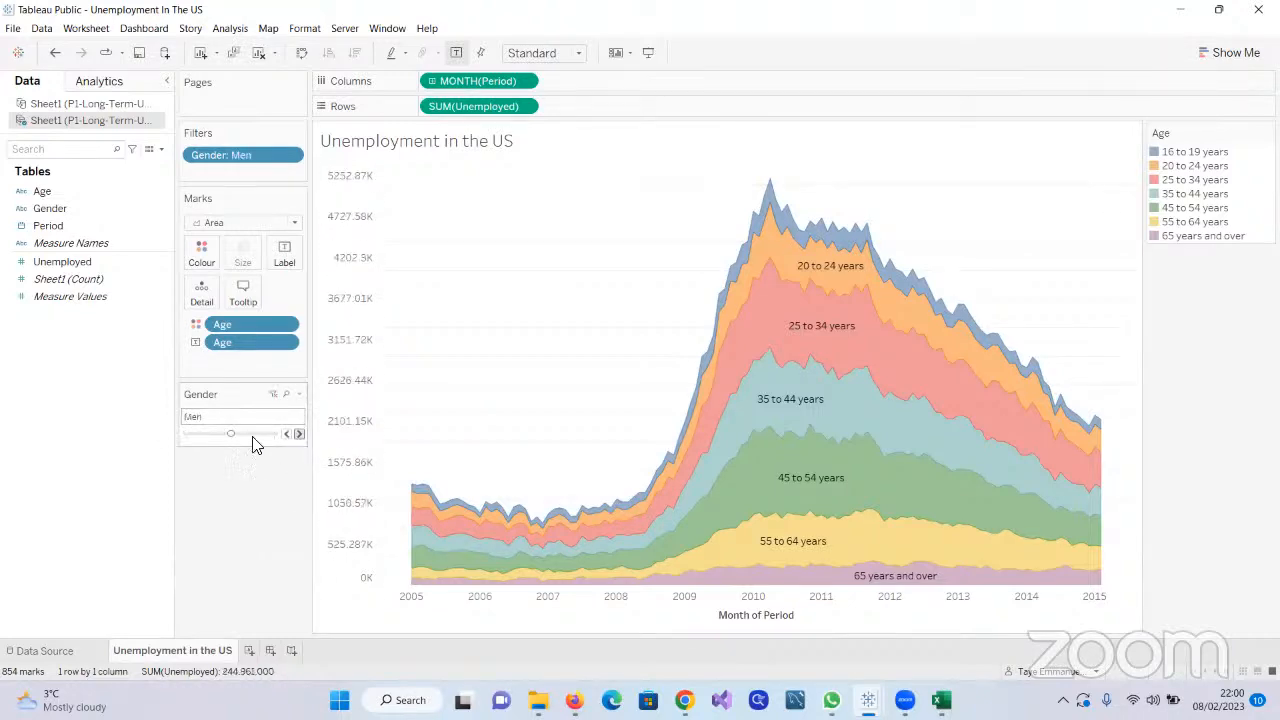
{"action": "left_click", "coordinate": [298, 435]}
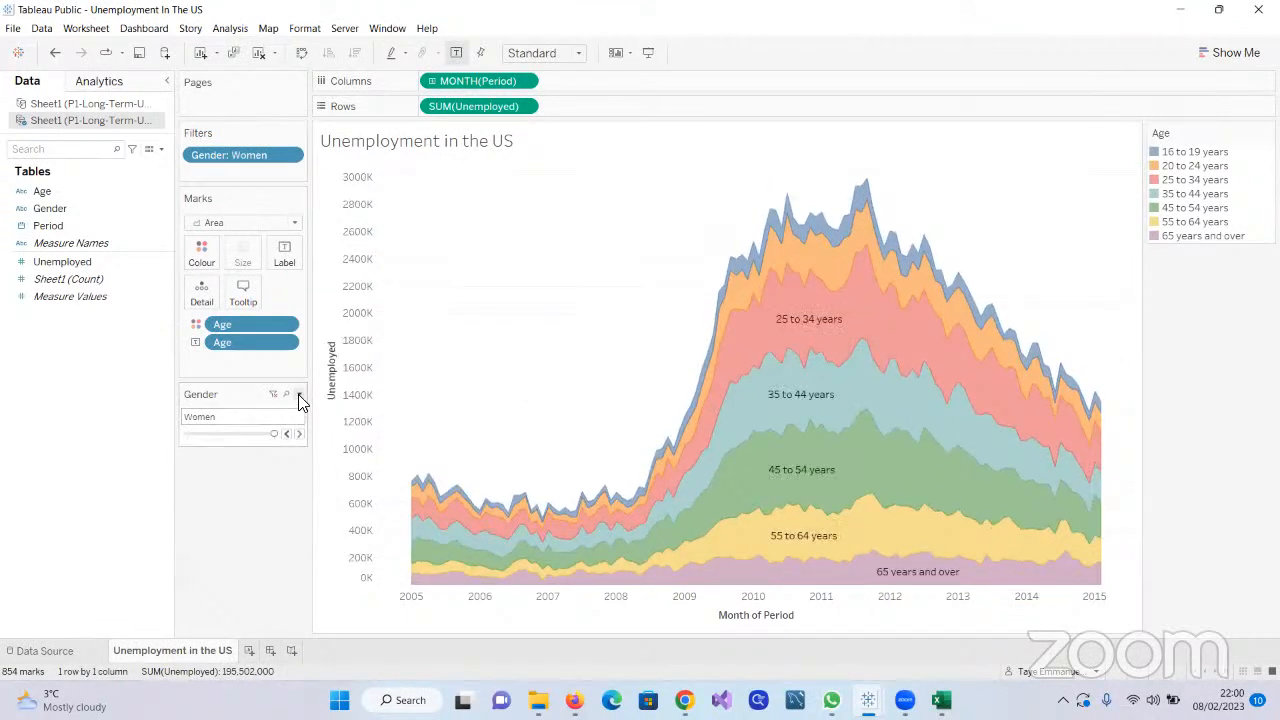
Return the Gender filter to the Multiple Values (dropdown) style and select all genders
{"action": "left_click", "coordinate": [298, 394]}
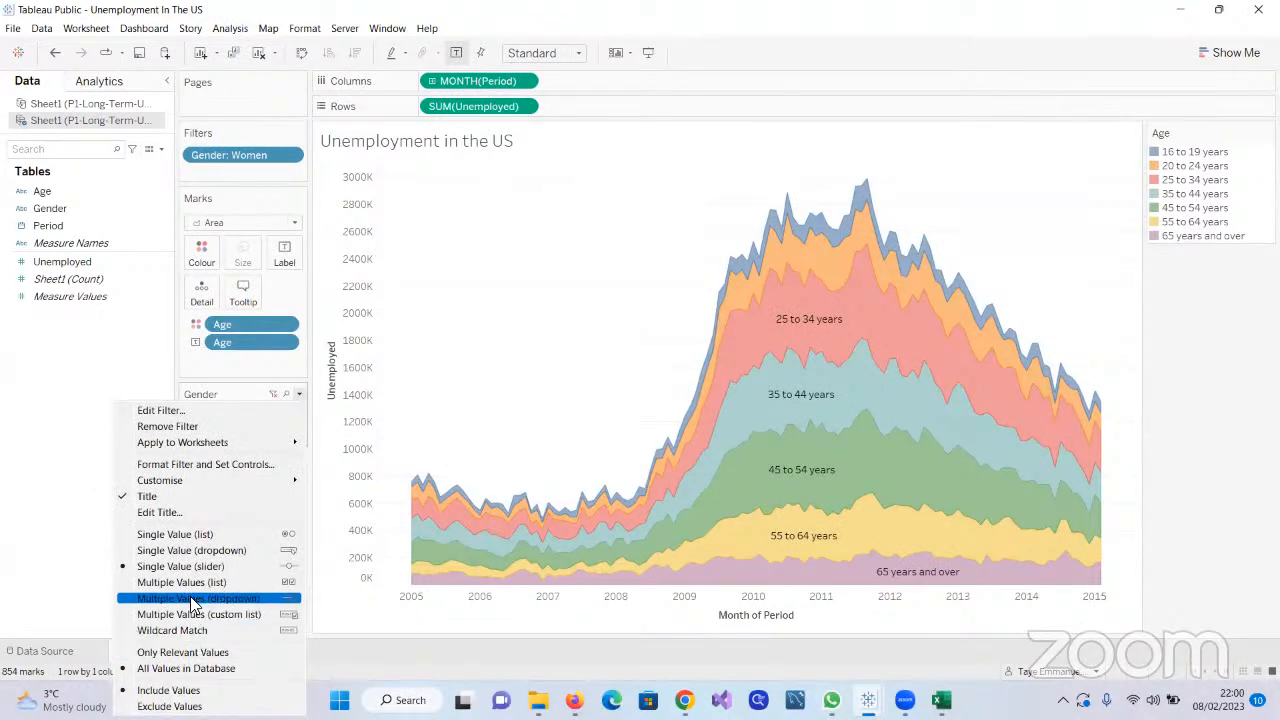
{"action": "left_click", "coordinate": [293, 598]}
{"action": "left_click", "coordinate": [297, 418]}
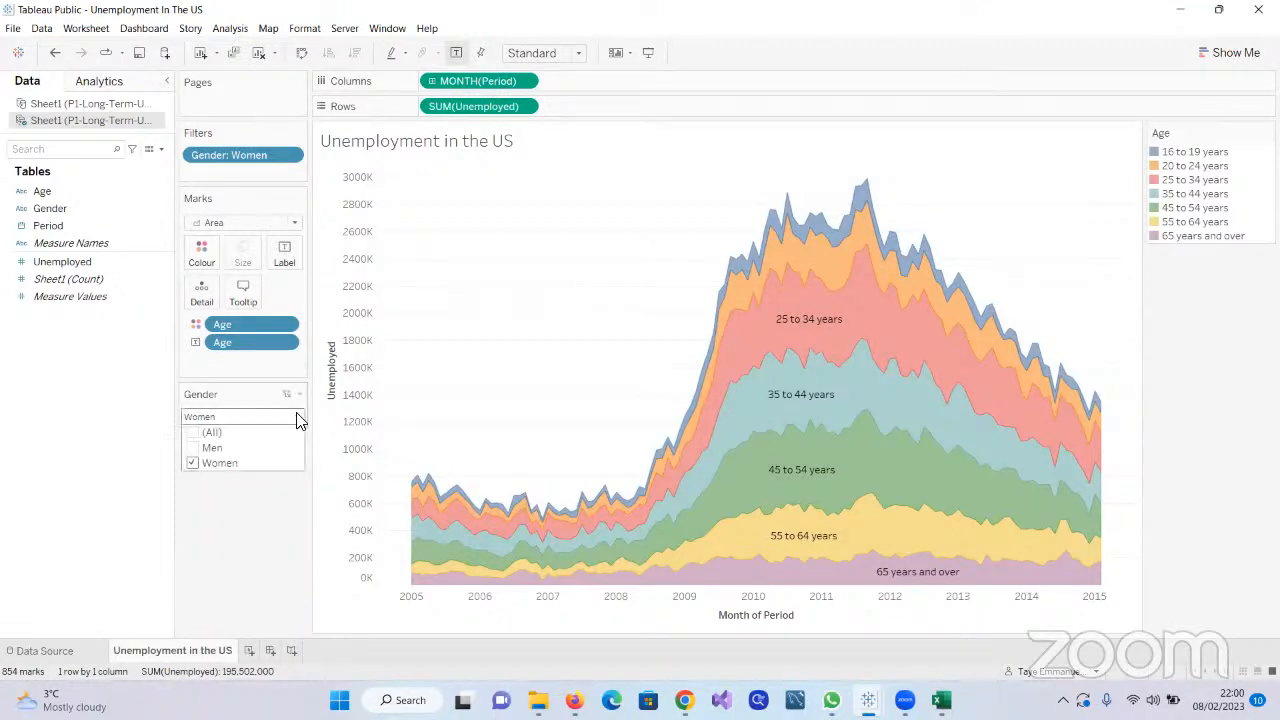
{"action": "left_click", "coordinate": [199, 434]}
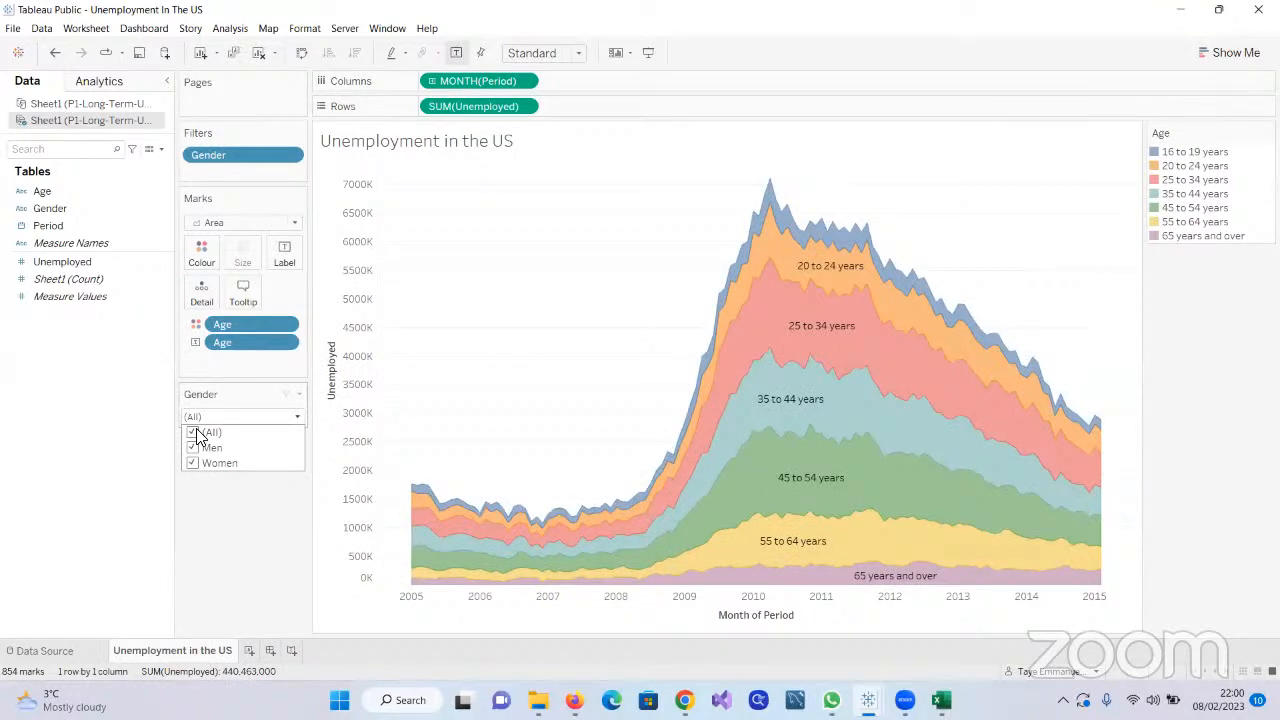
{"action": "left_click", "coordinate": [266, 540]}
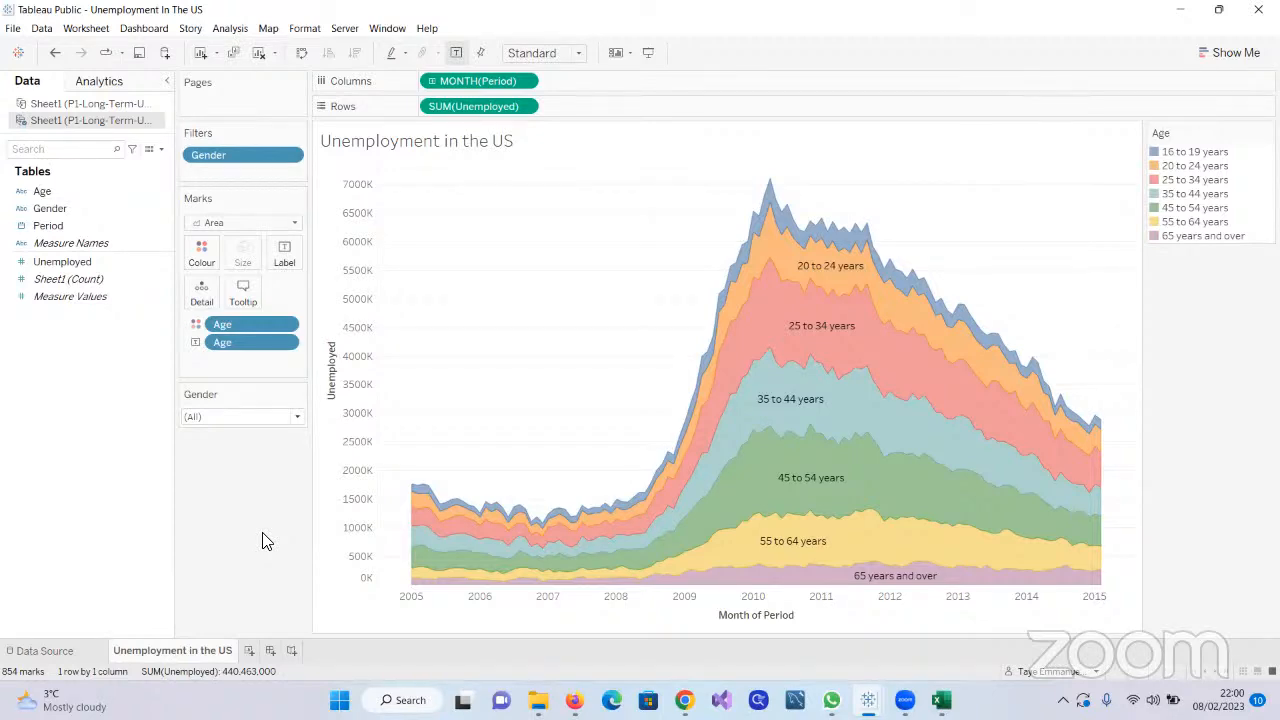
Add a new blank dashboard to the workbook and go back to the "Unemployment in the US" worksheet
{"action": "left_click", "coordinate": [269, 652]}
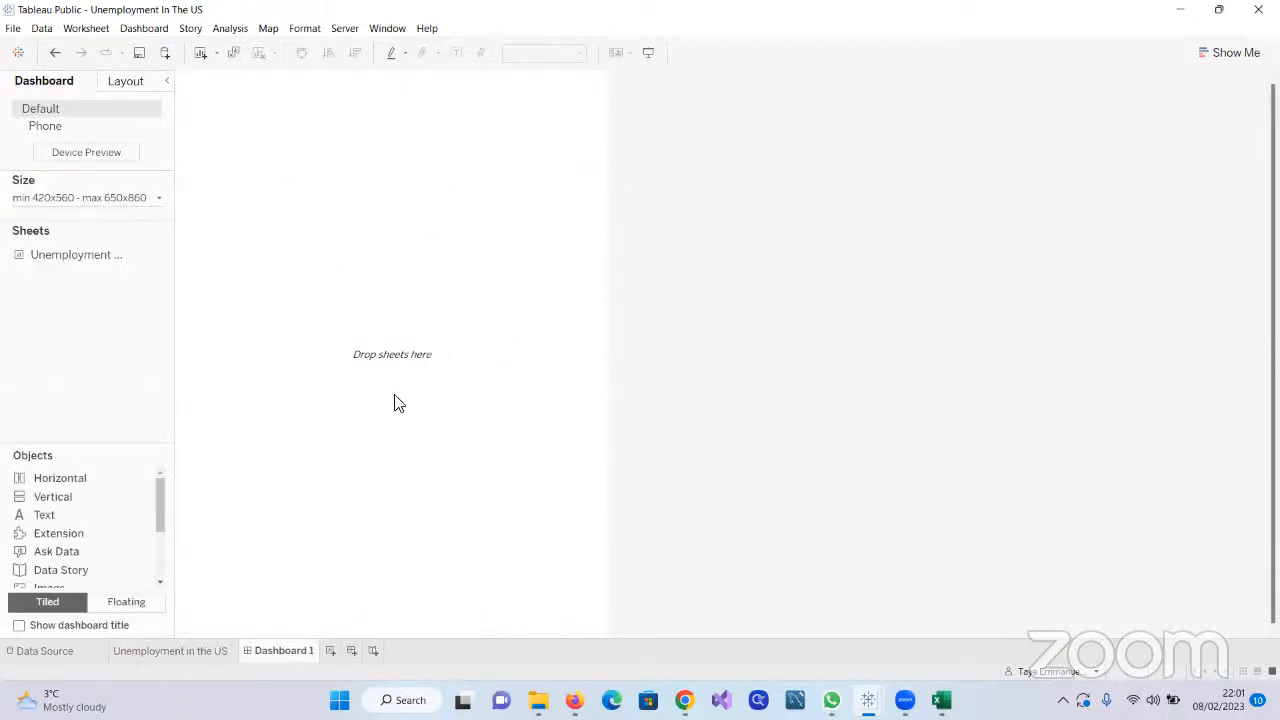
{"action": "left_click", "coordinate": [190, 652]}
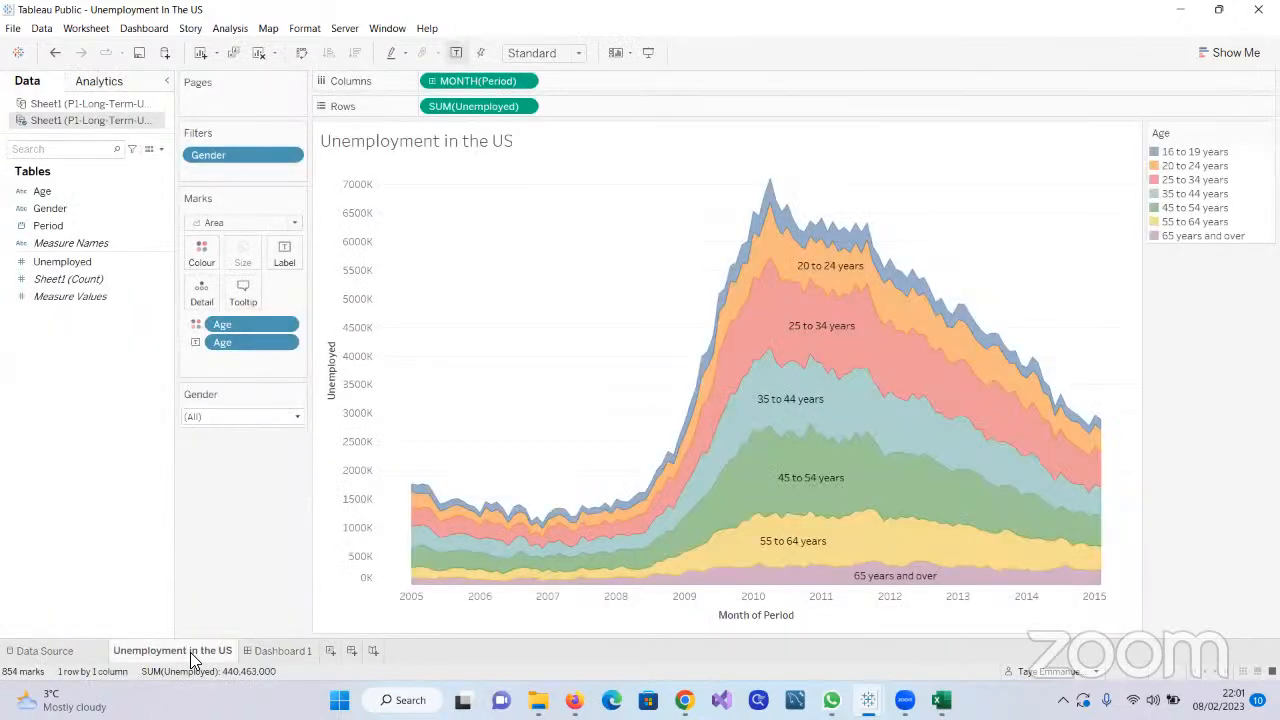